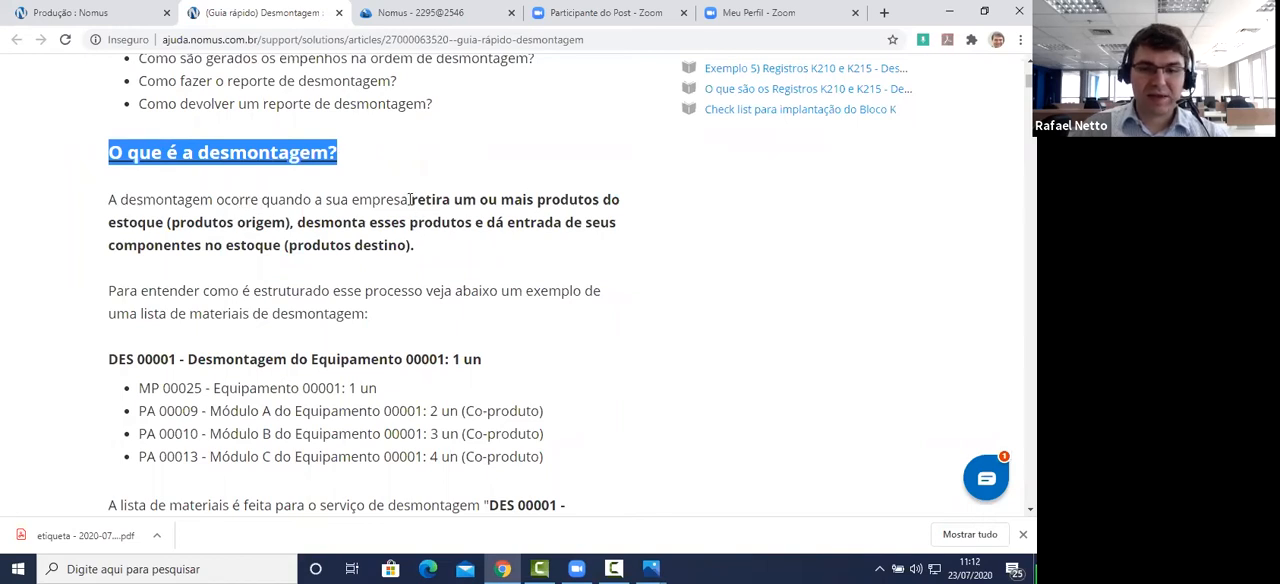
Step: Read the definition of desmontagem, highlighting the passages on produtos origem and produtos destino
left_click_drag(410, 197, 354, 225)
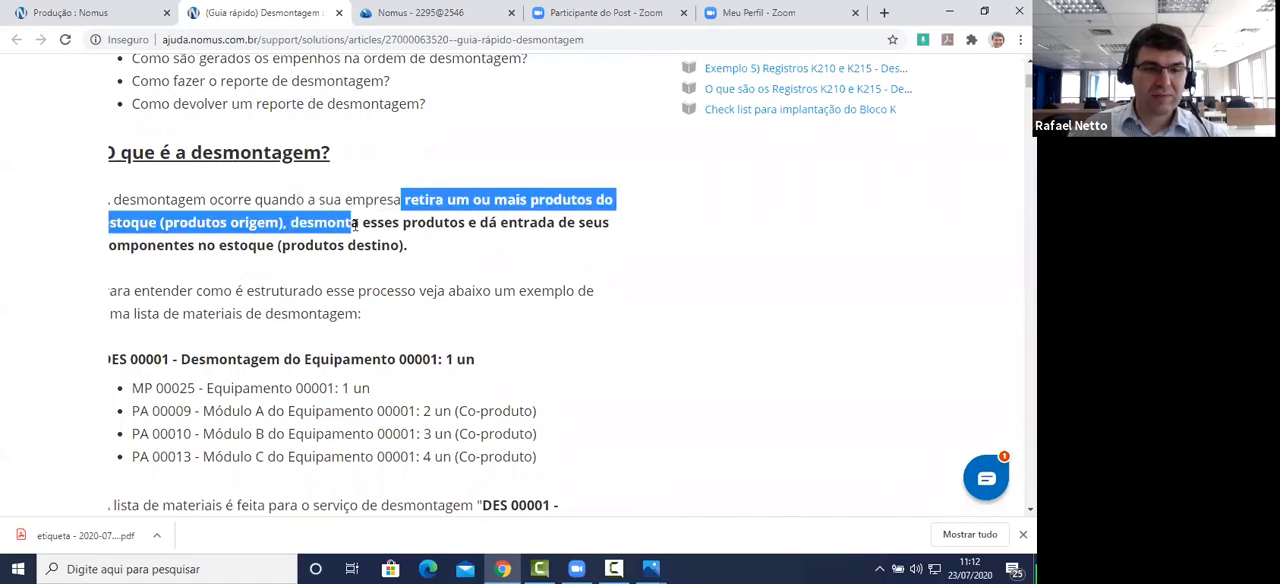
left_click(129, 222)
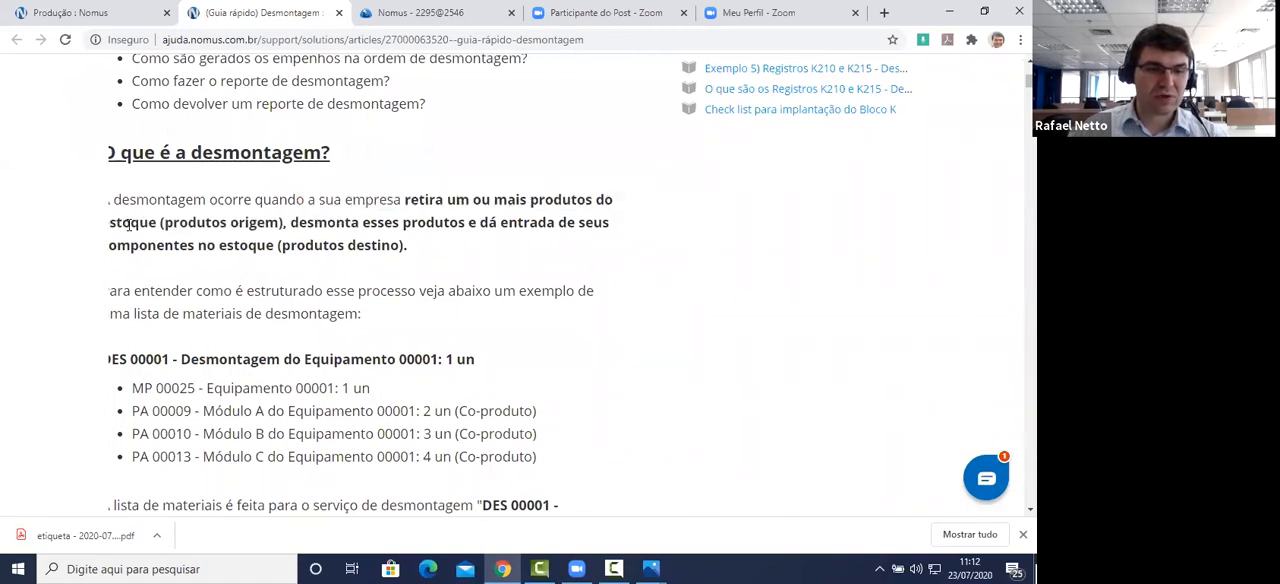
left_click_drag(129, 222, 109, 222)
left_click(228, 224)
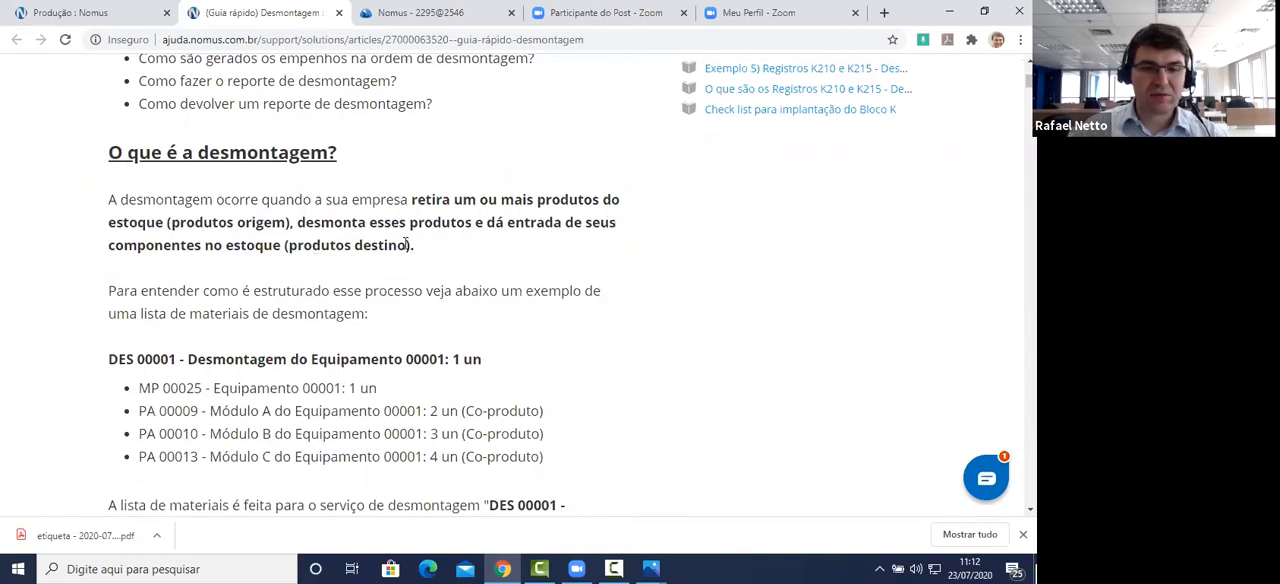
scroll(406, 244, "down", 2)
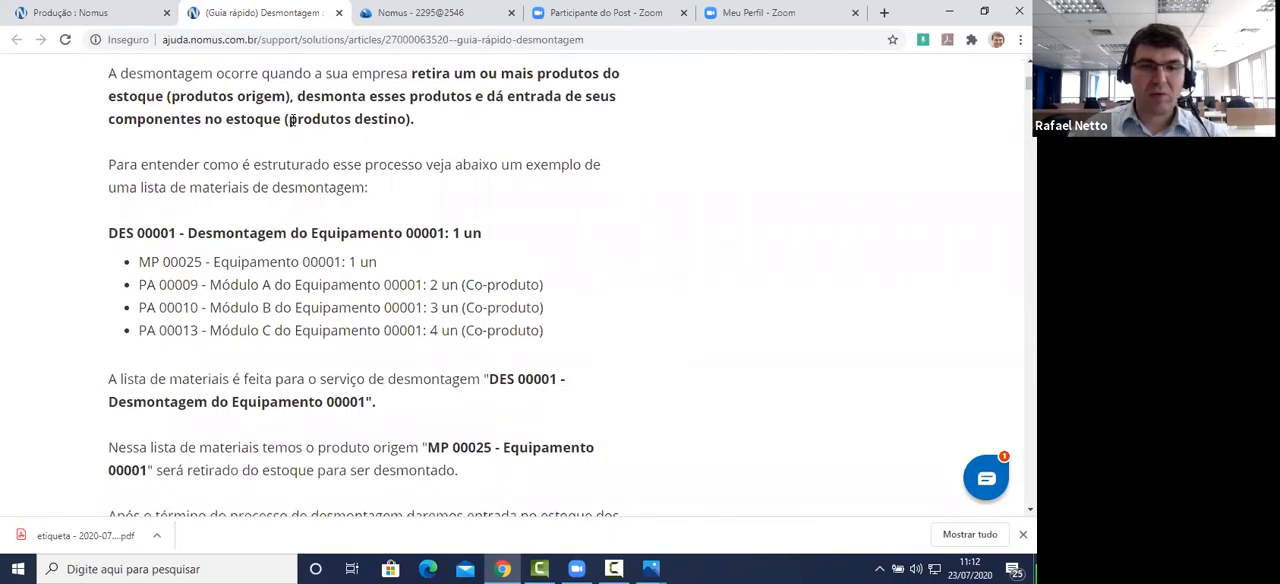
left_click_drag(289, 119, 407, 120)
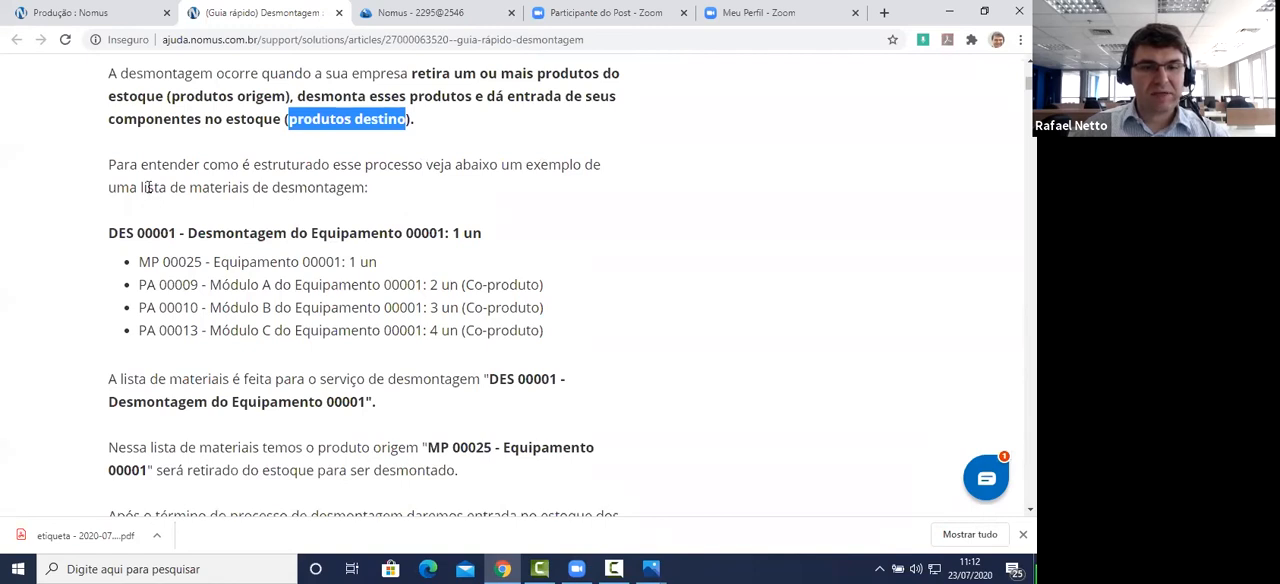
Step: Examine the example materials list DES 00001 - Desmontagem do Equipamento 00001 and its MP 00025 item
left_click(185, 233)
left_click_drag(224, 234, 440, 240)
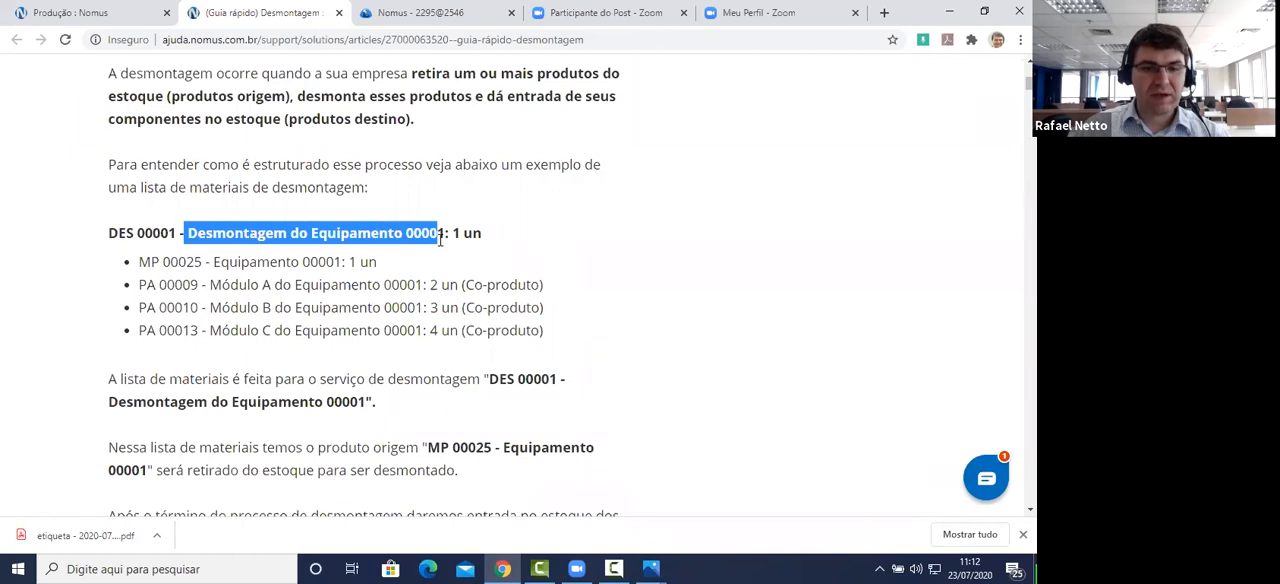
left_click(140, 237)
left_click_drag(112, 234, 508, 237)
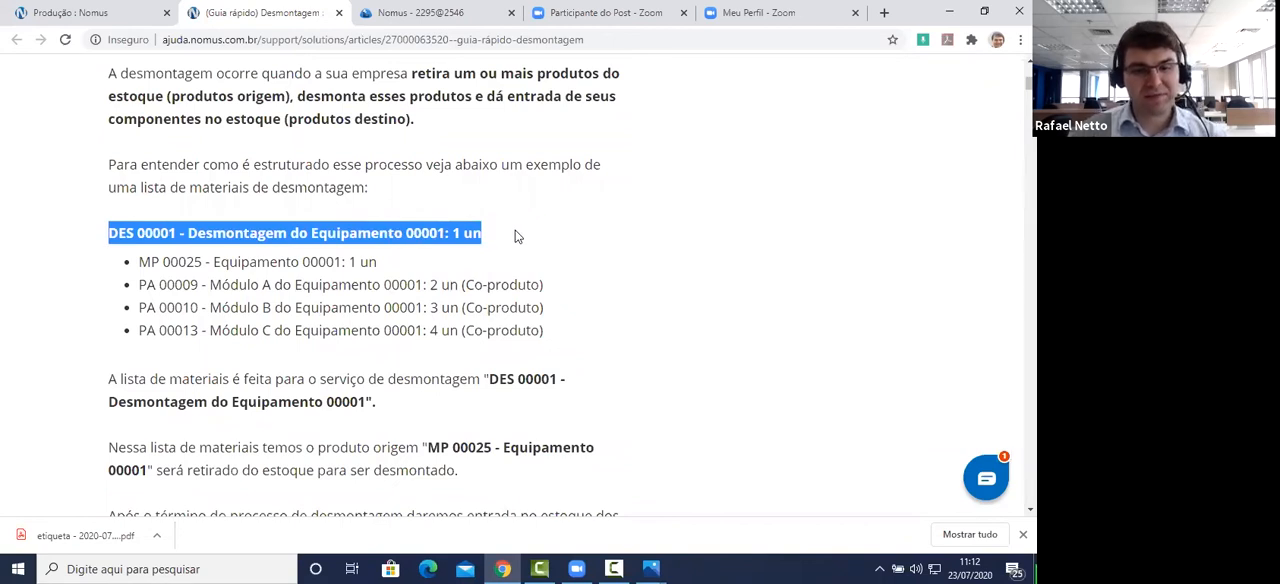
left_click_drag(484, 234, 111, 238)
left_click_drag(377, 261, 143, 275)
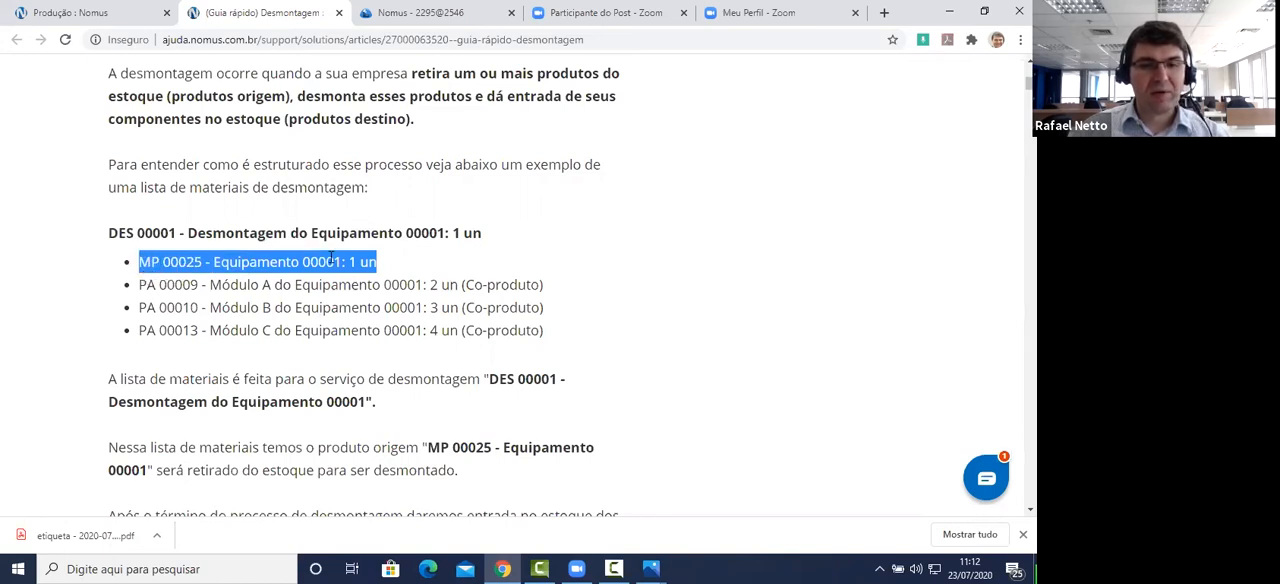
Step: Compare the example's MP 00025 item with produtos origem and its three co-products with produtos destino
double_click(283, 97)
left_click_drag(225, 105, 171, 103)
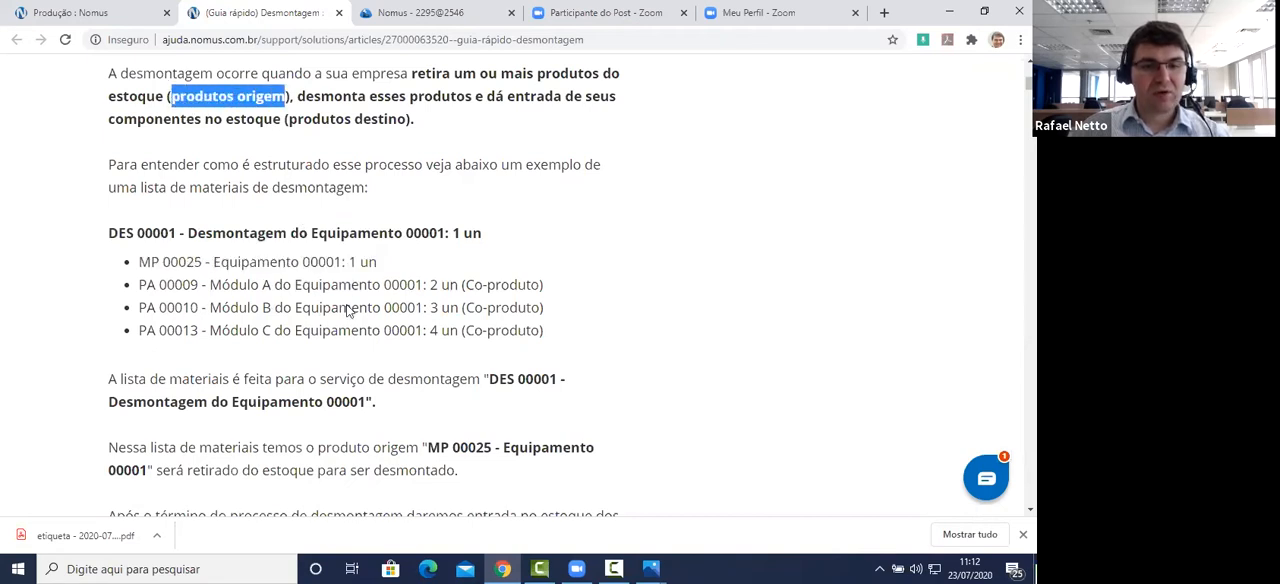
left_click_drag(372, 264, 141, 265)
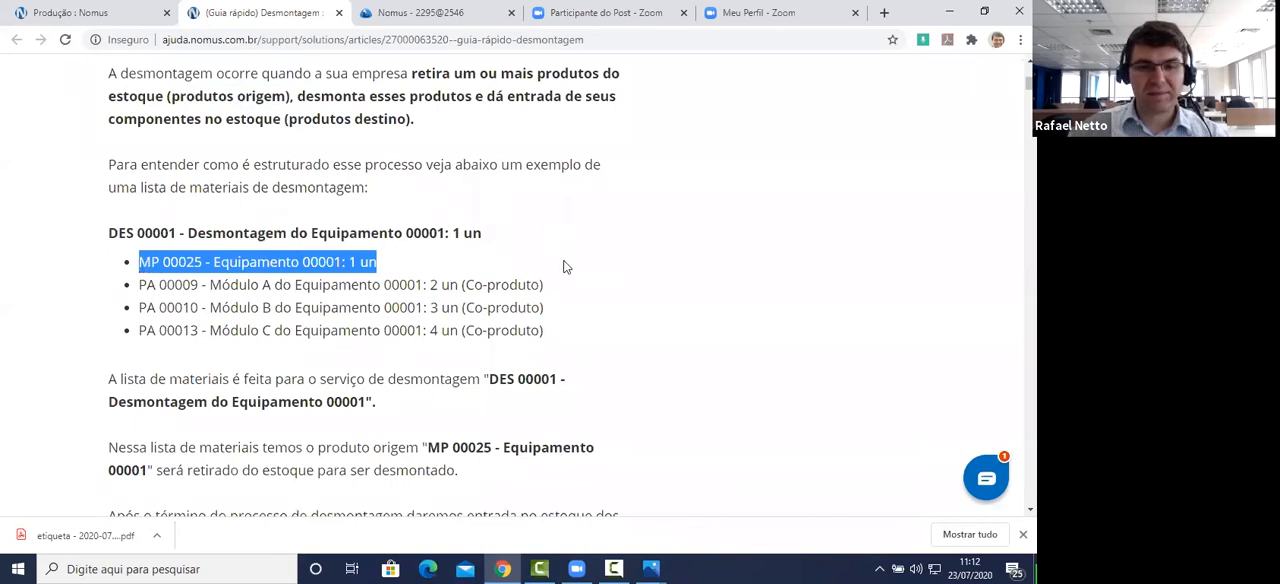
left_click_drag(545, 334, 130, 291)
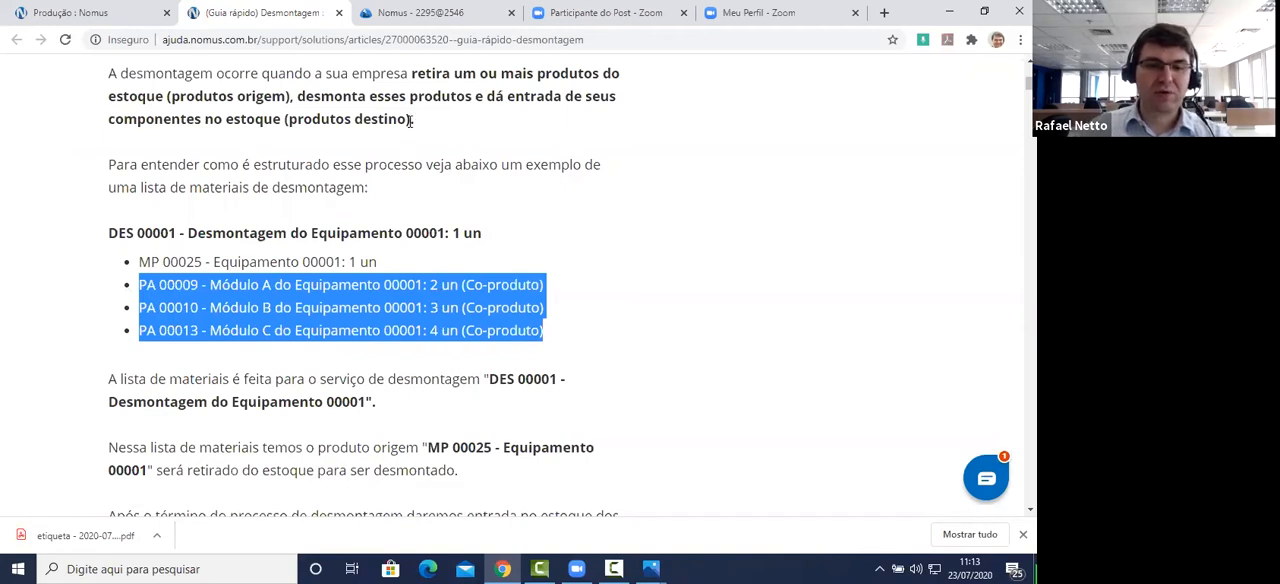
left_click_drag(407, 119, 288, 119)
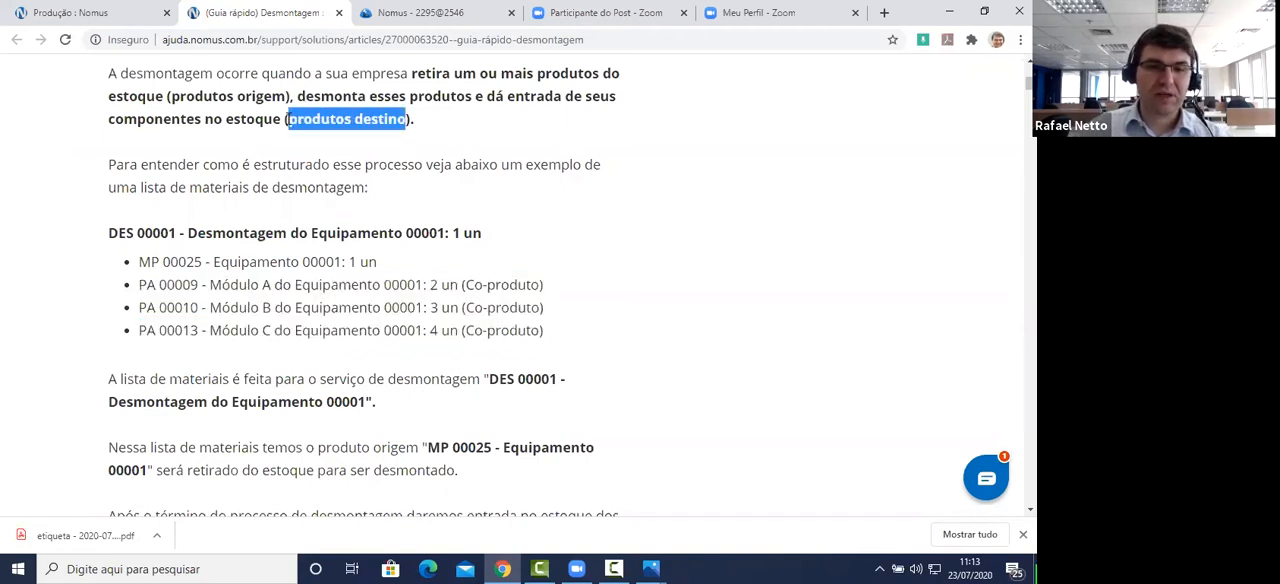
left_click_drag(546, 332, 466, 335)
left_click_drag(546, 310, 470, 313)
left_click_drag(546, 285, 458, 285)
Step: Read how MP 00025 leaves stock and how the PA 00009, PA 00010 and PA 00013 components enter stock after disassembly
scroll(490, 302, "down", 2)
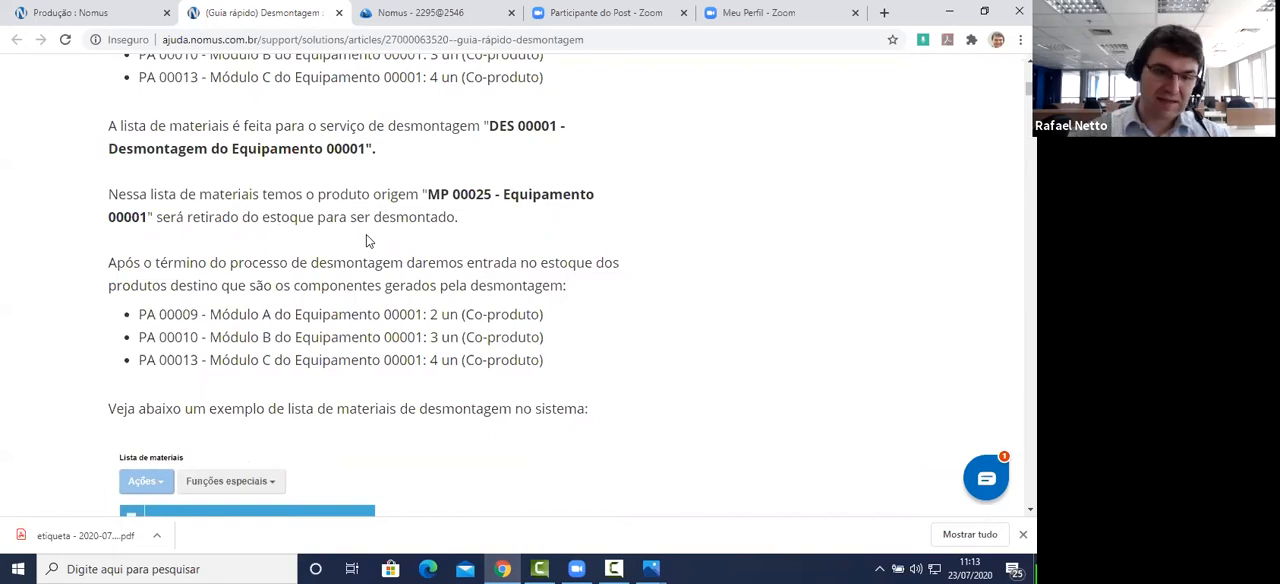
left_click_drag(427, 196, 480, 233)
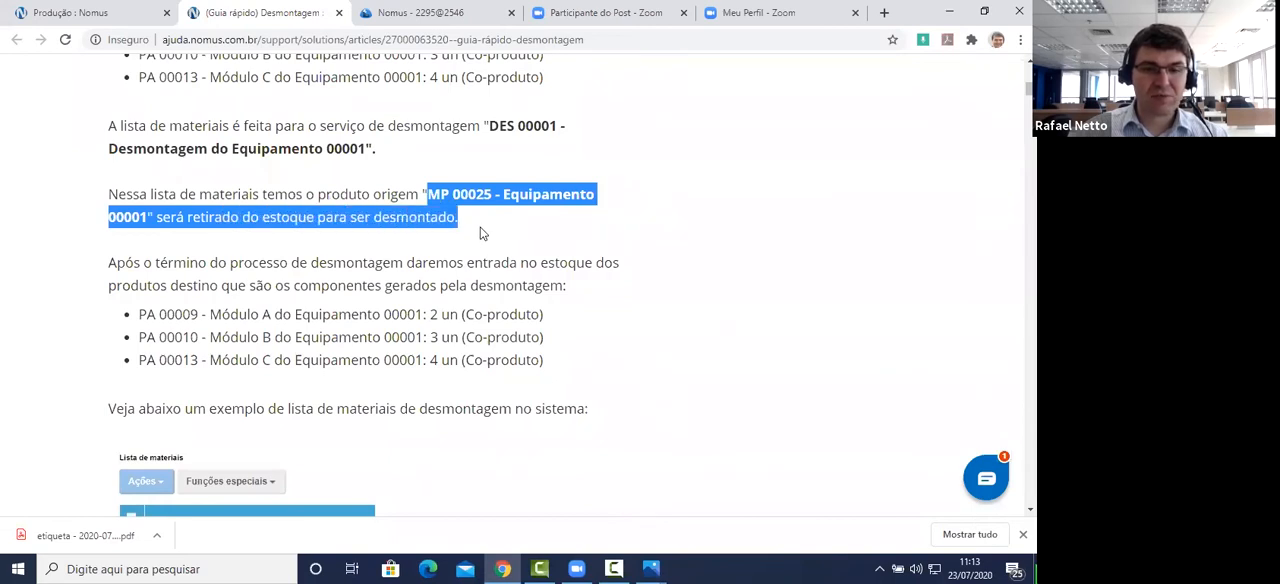
left_click(172, 262)
left_click_drag(172, 262, 405, 258)
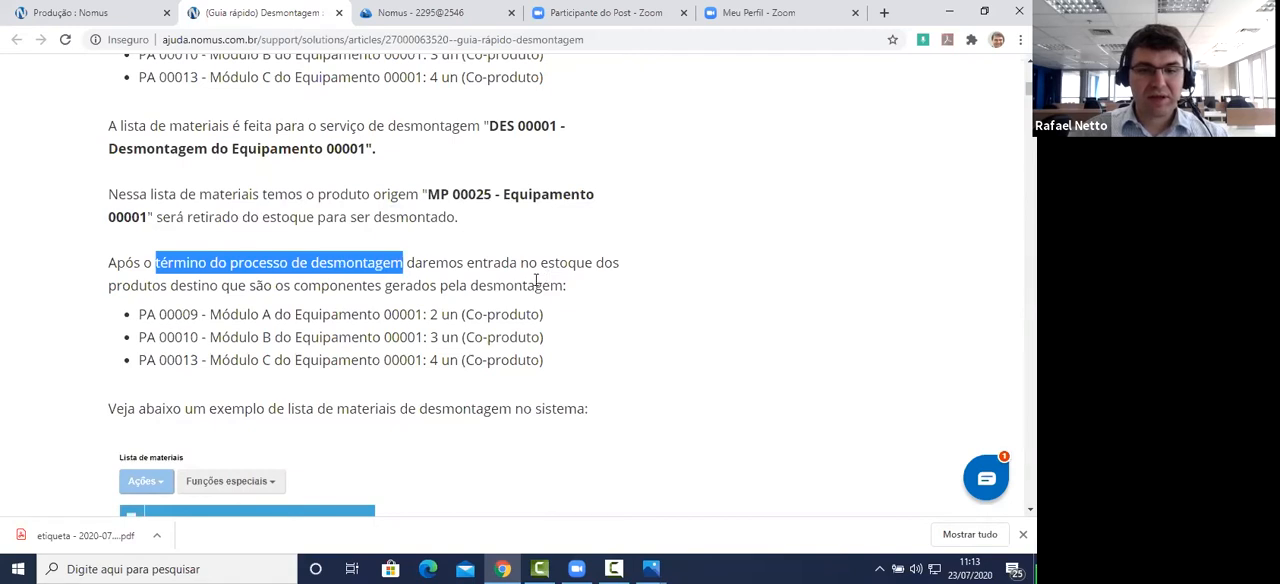
scroll(551, 262, "down", 1)
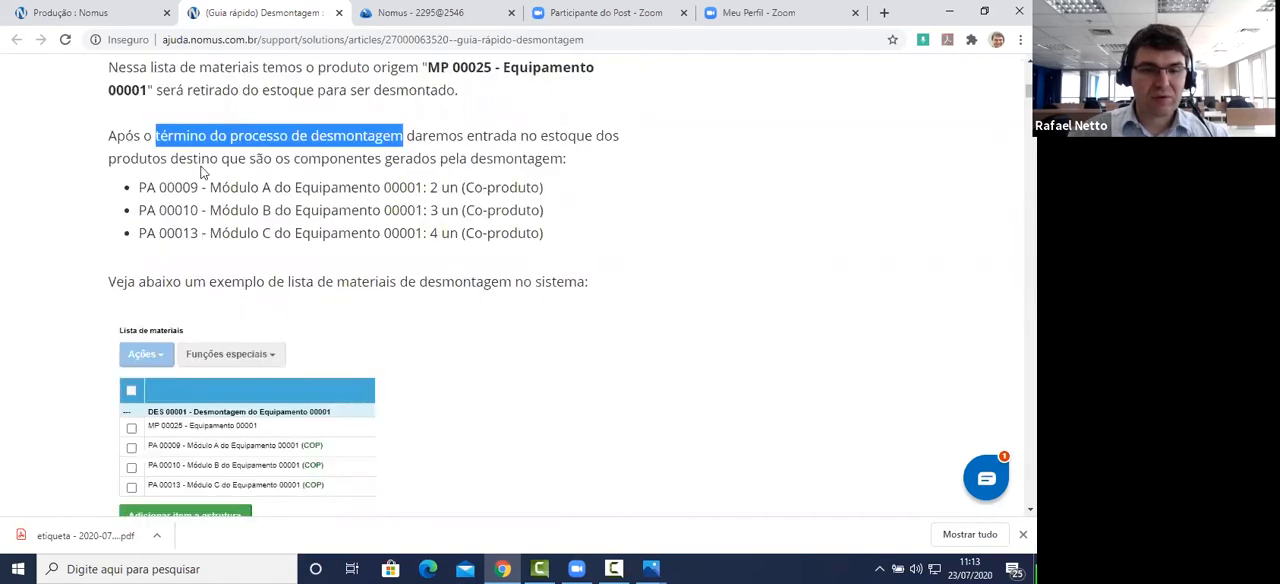
left_click_drag(545, 233, 138, 195)
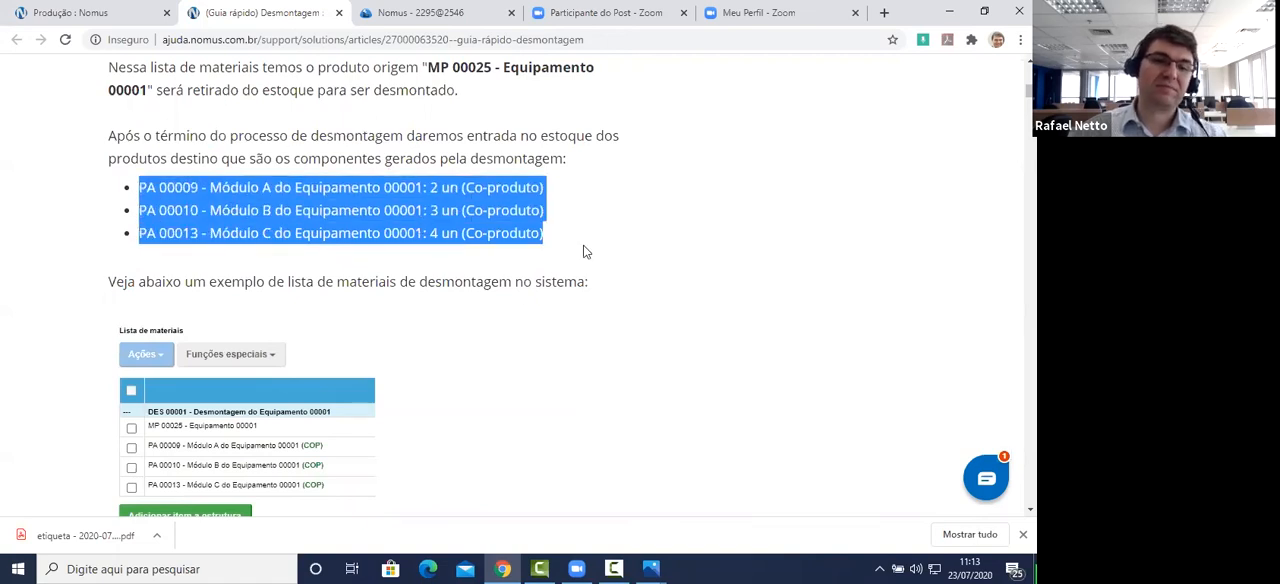
Step: Read which three movement types must be registered for the stock entry of disassembled components
scroll(600, 294, "down", 2)
scroll(604, 287, "down", 2)
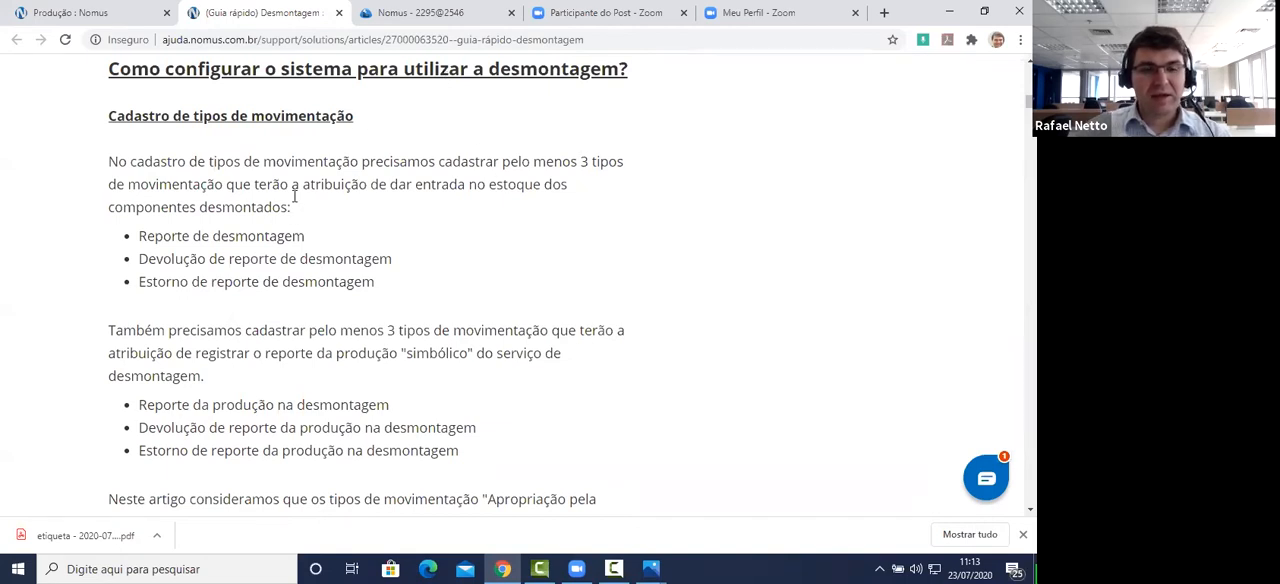
left_click_drag(374, 284, 138, 237)
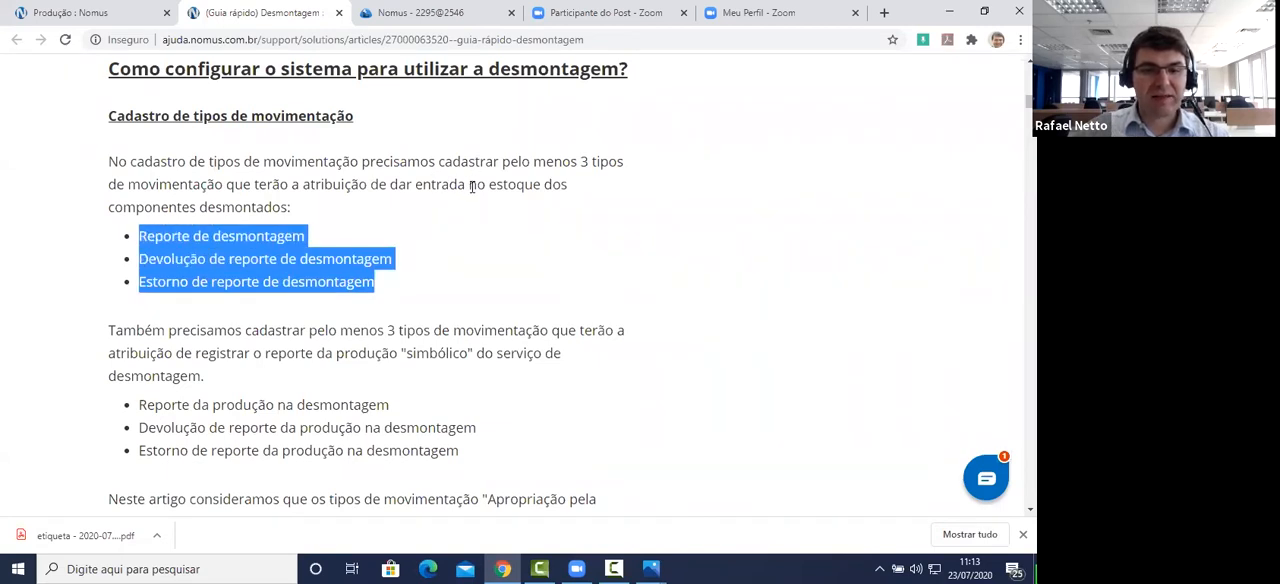
left_click_drag(469, 186, 587, 210)
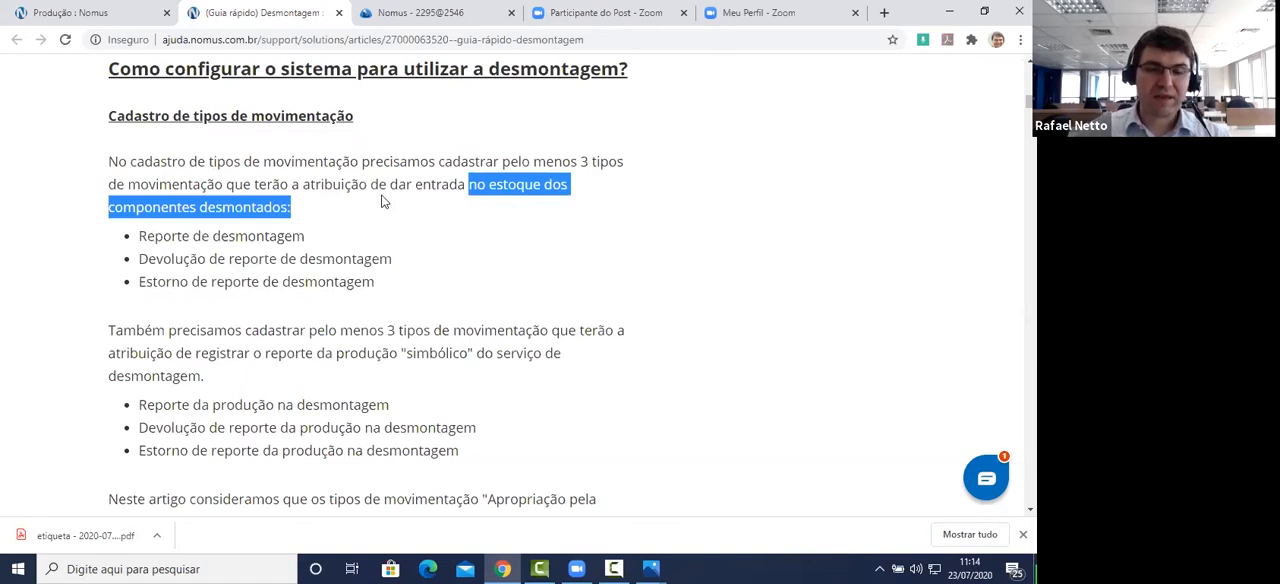
Step: Read which three movement types register the symbolic production report and how a new movement type is registered
scroll(421, 297, "down", 2)
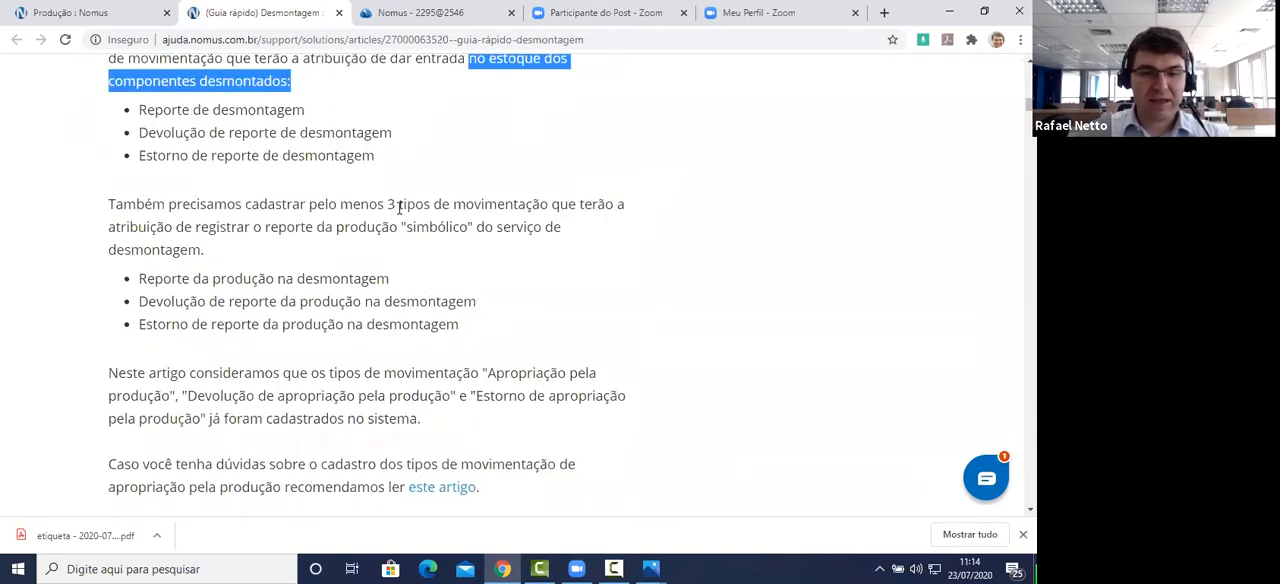
left_click_drag(389, 204, 430, 265)
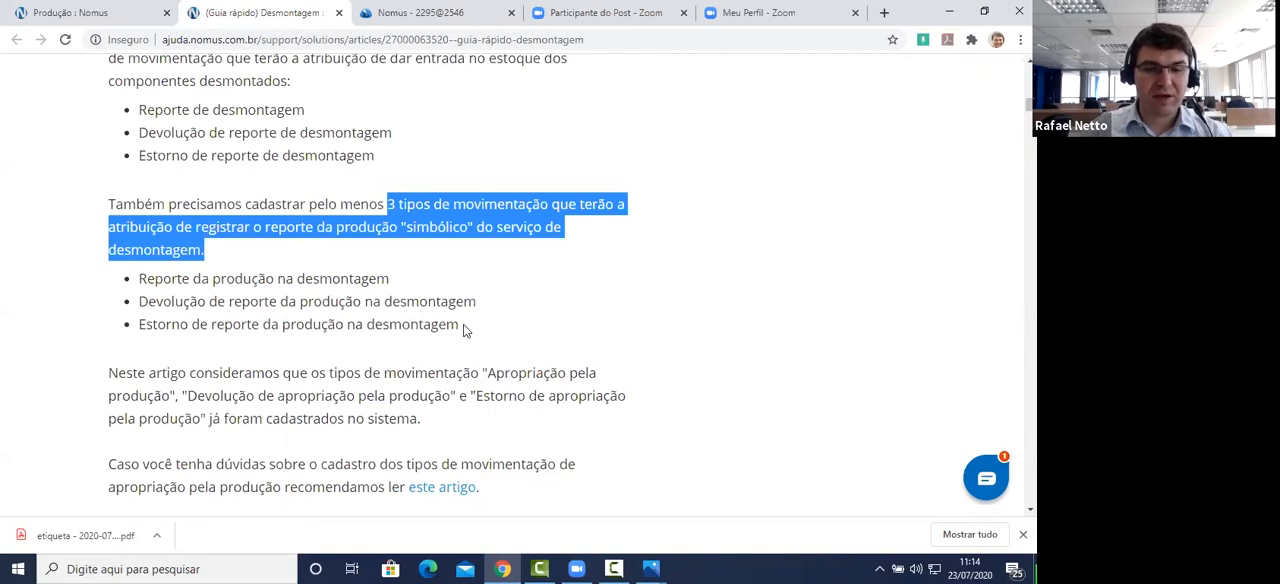
left_click_drag(401, 283, 112, 283)
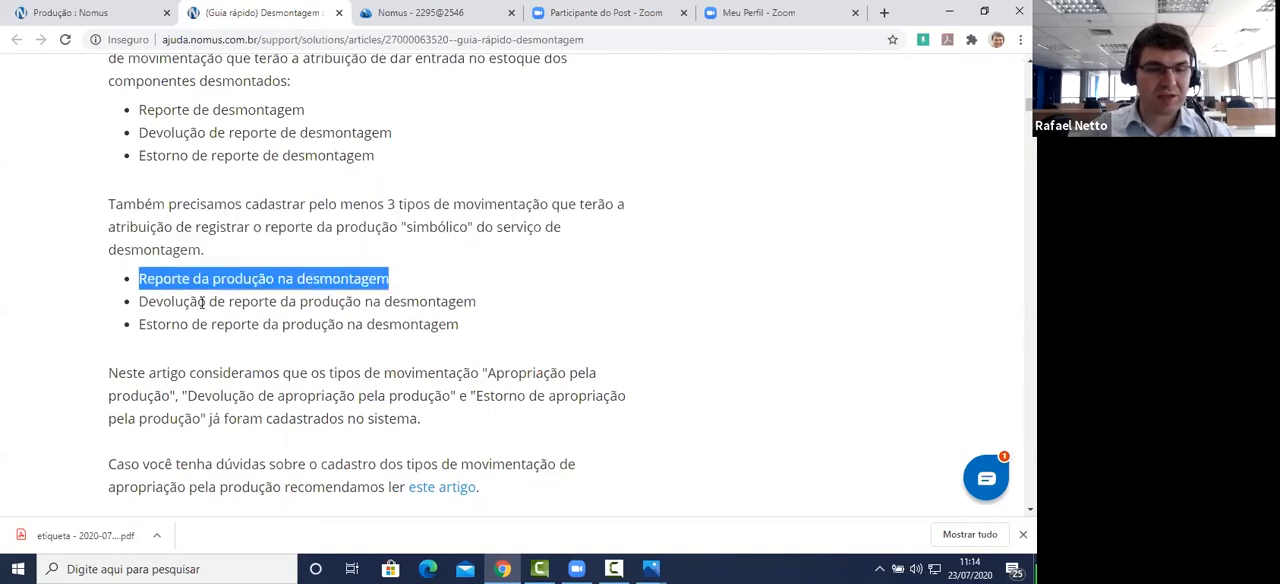
left_click_drag(200, 302, 120, 302)
left_click_drag(189, 327, 120, 328)
scroll(372, 303, "down", 3)
scroll(421, 284, "down", 2)
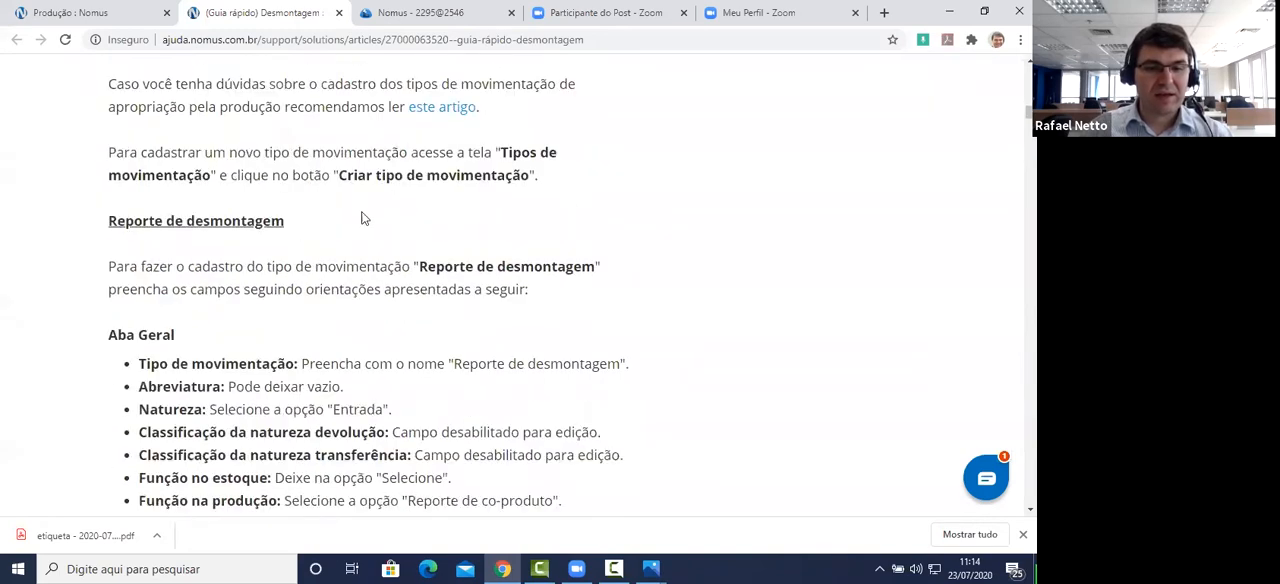
Step: Switch to the Nomus ERP system and open the Tipos de movimentação screen through quick access
left_click(430, 14)
left_click(68, 160)
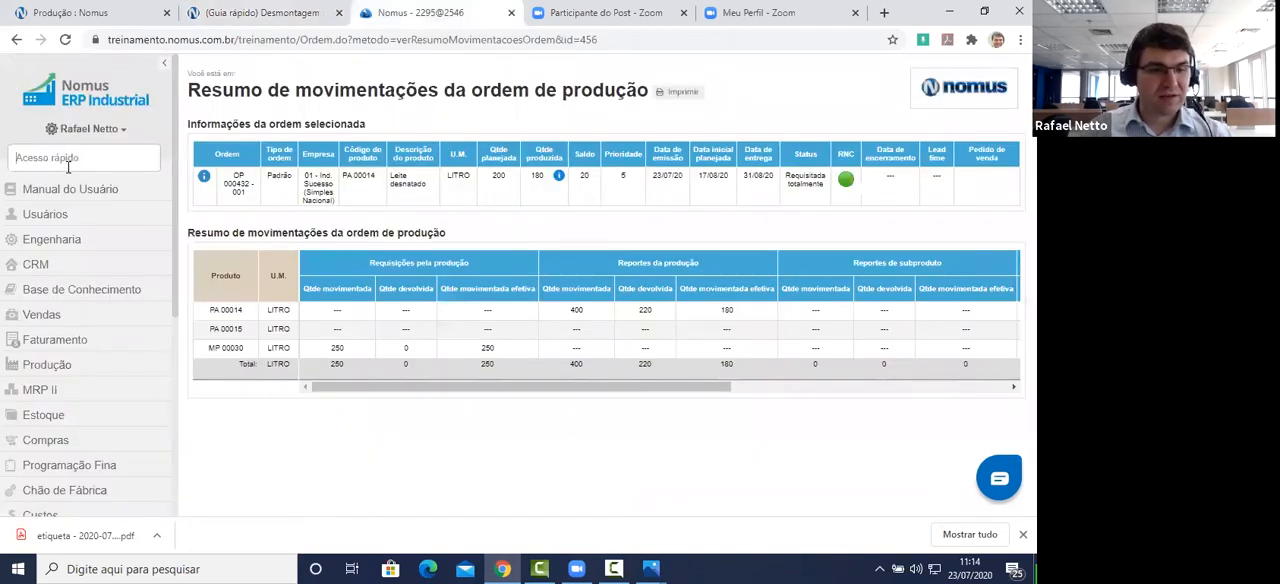
type("Tipos de mo")
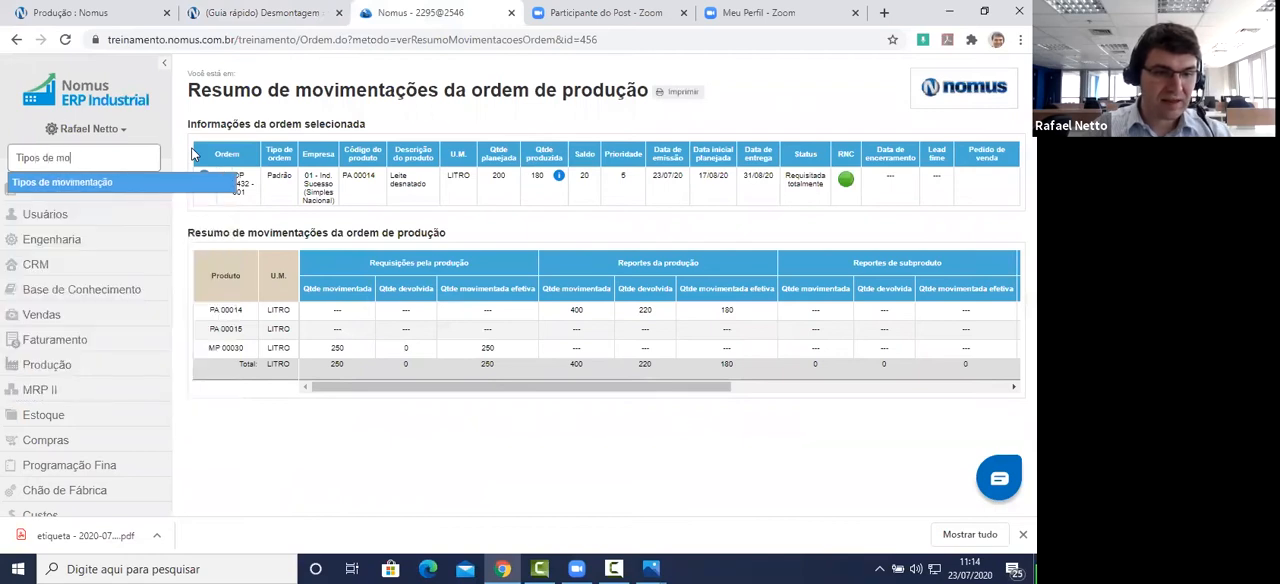
key("Return")
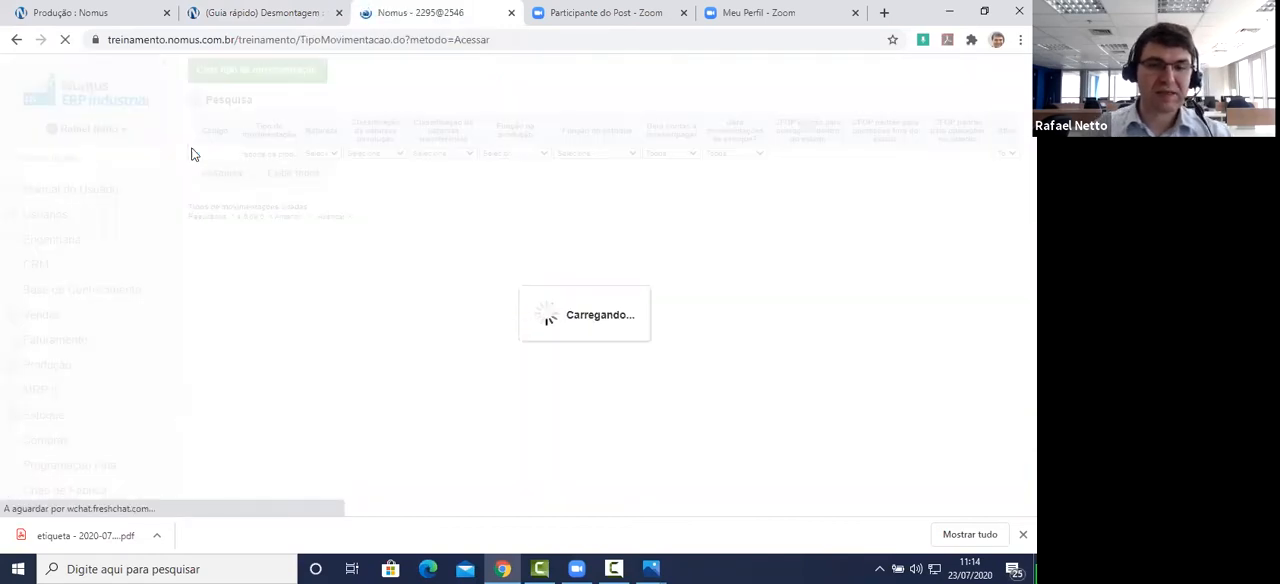
Step: Search the movement types by the name "desmontagem"
key("BackSpace")
key("ctrl+a")
key("BackSpace")
type("desmontagem")
key("Return")
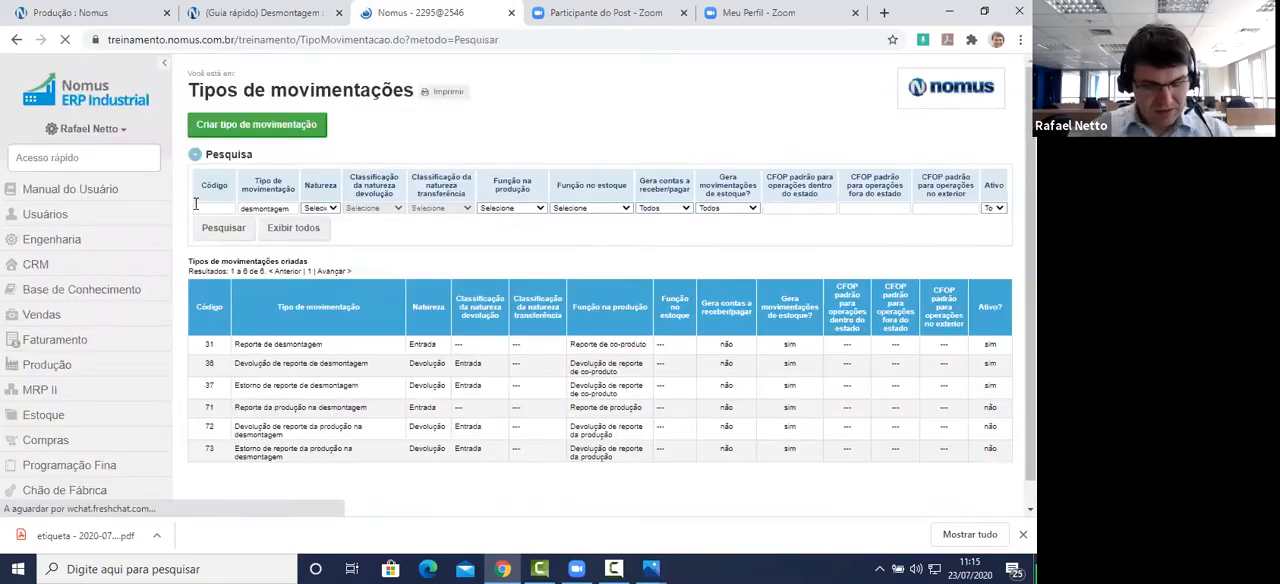
Step: Open the Reporte de desmontagem movement type for editing
scroll(378, 275, "down", 1)
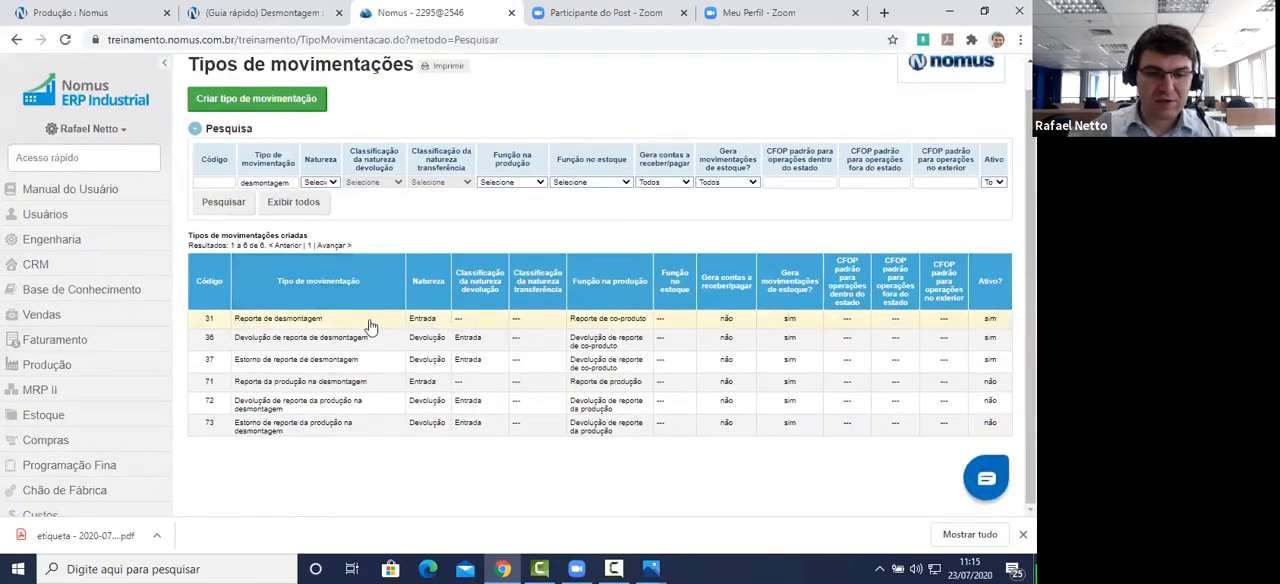
left_click(323, 323)
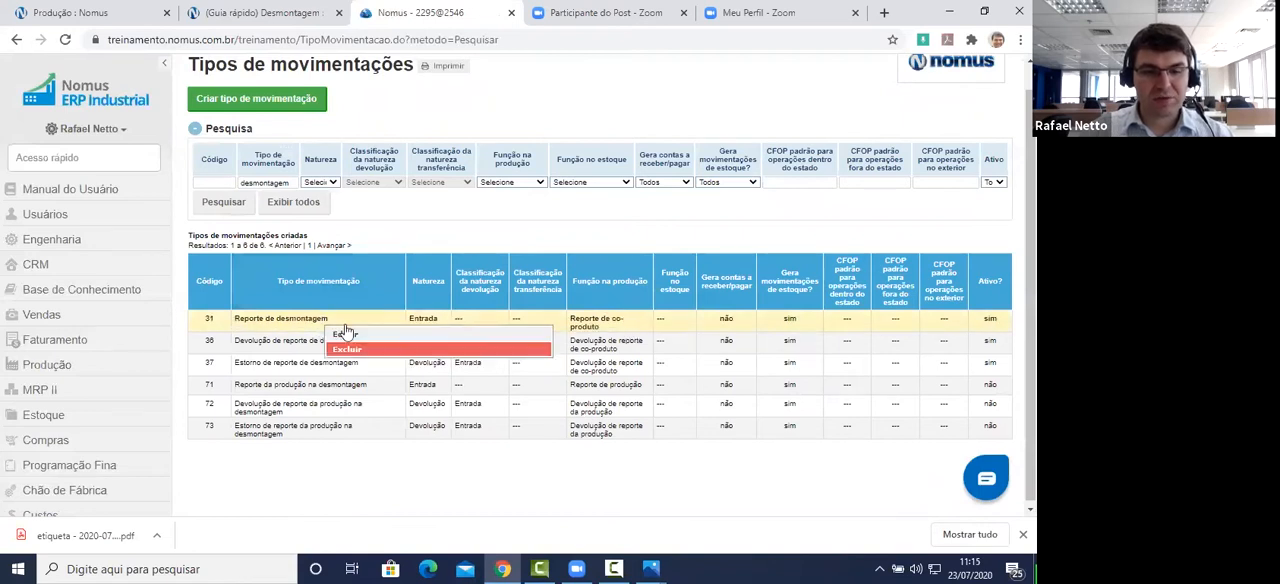
left_click(345, 335)
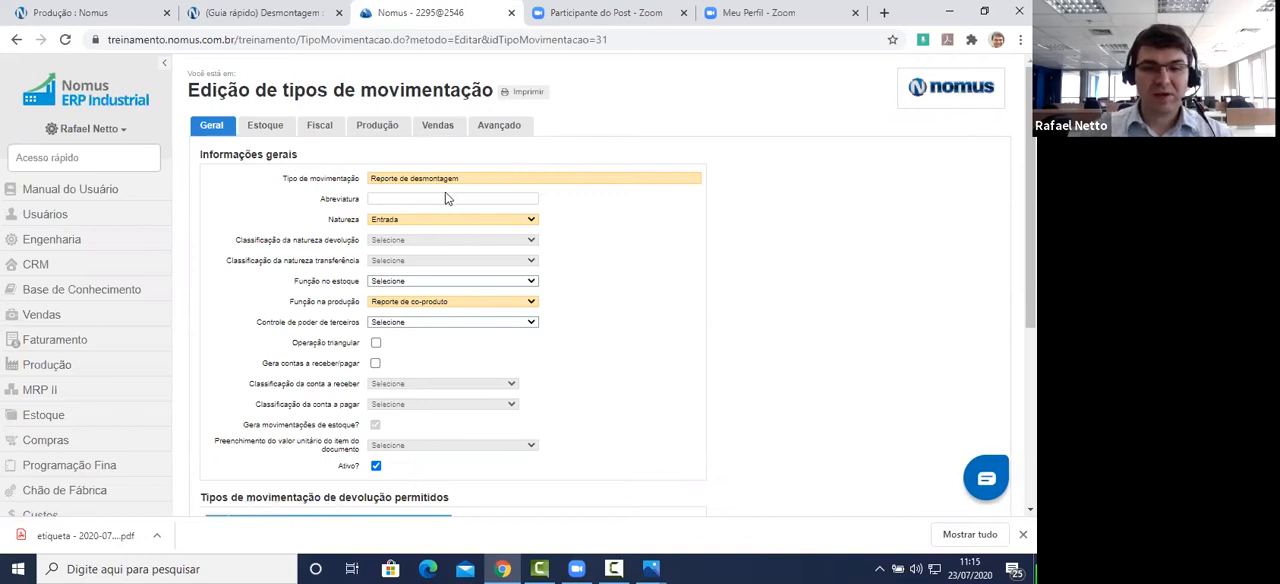
Step: Review the movement type's general settings: name, Natureza, Função na produção, Gera movimentações de estoque and Ativo
left_click(375, 181)
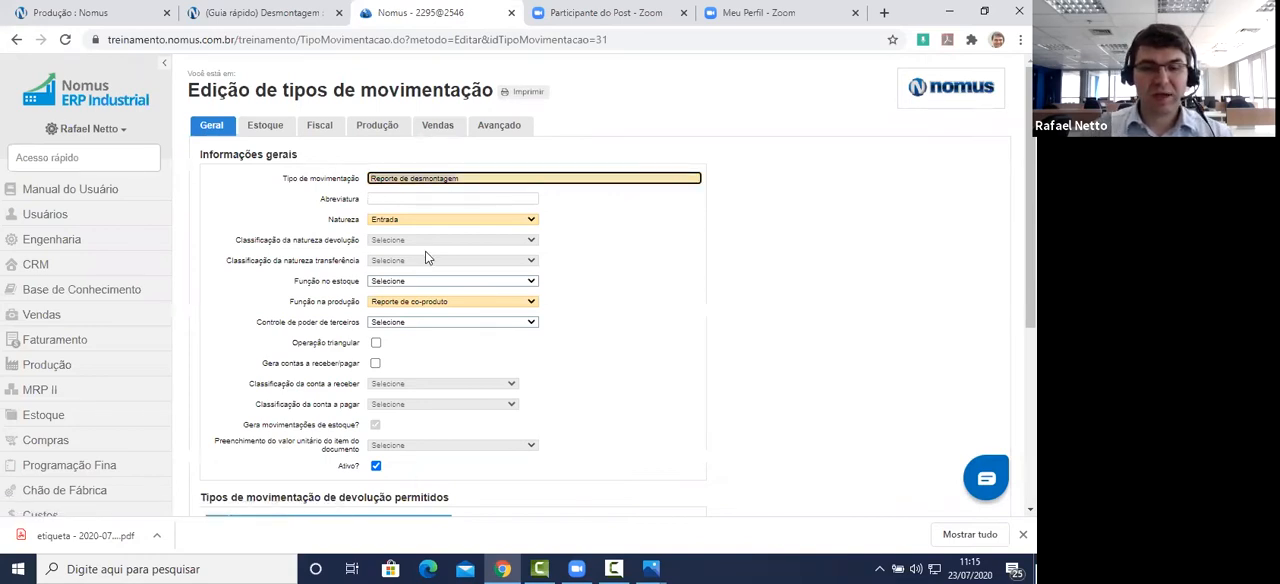
left_click(384, 221)
left_click(384, 289)
left_click(390, 303)
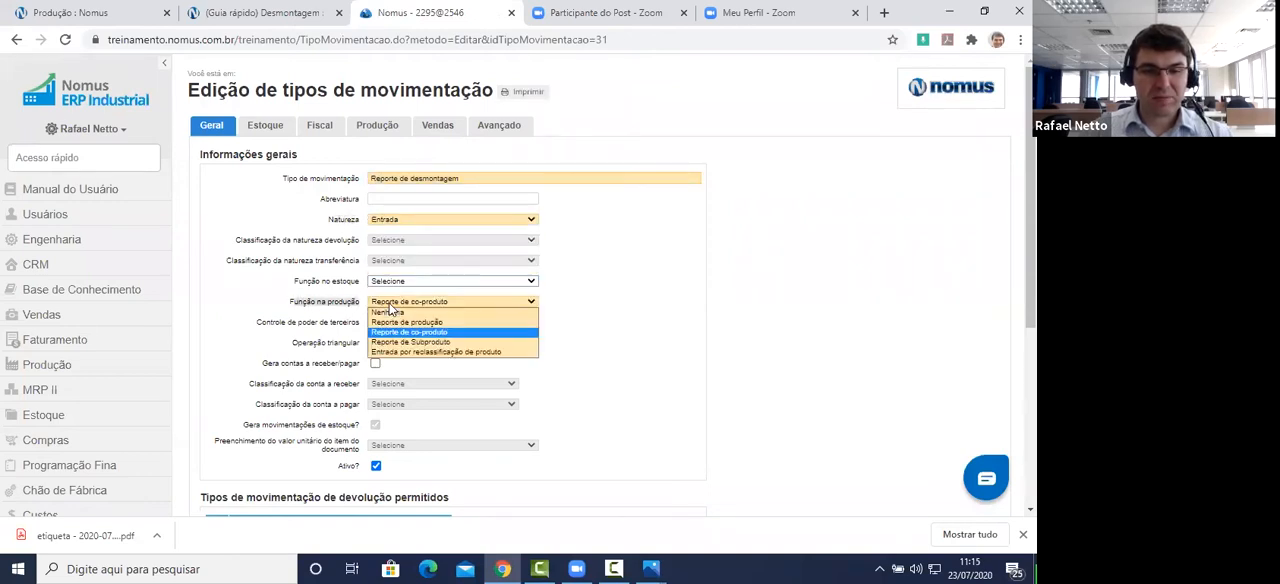
left_click(390, 304)
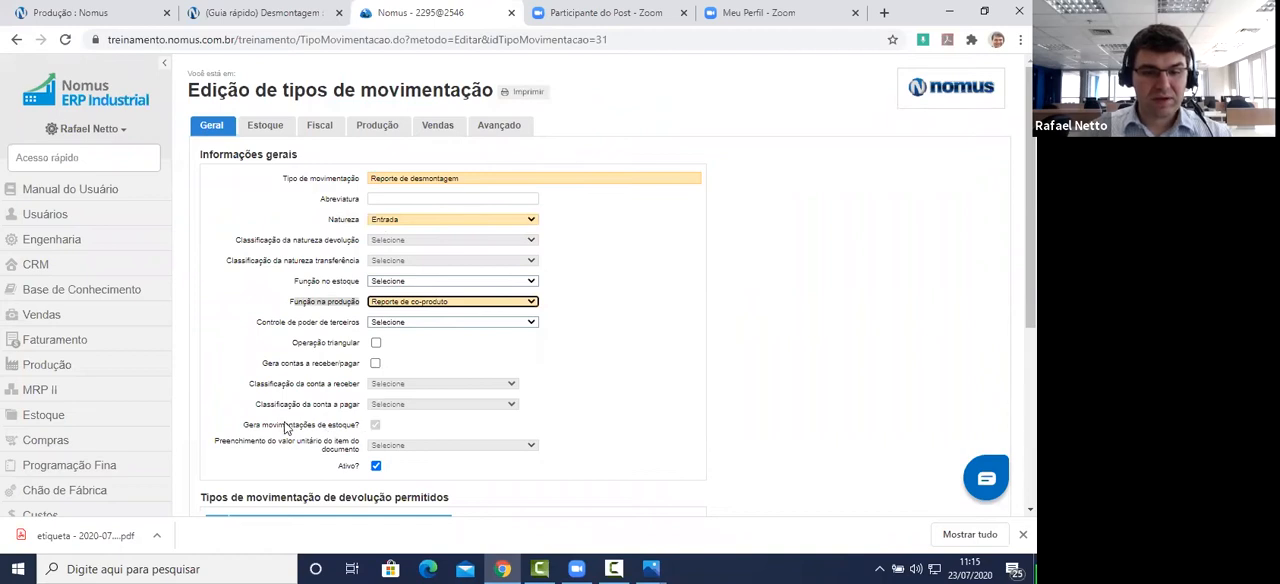
left_click_drag(242, 423, 359, 425)
left_click_drag(337, 467, 361, 467)
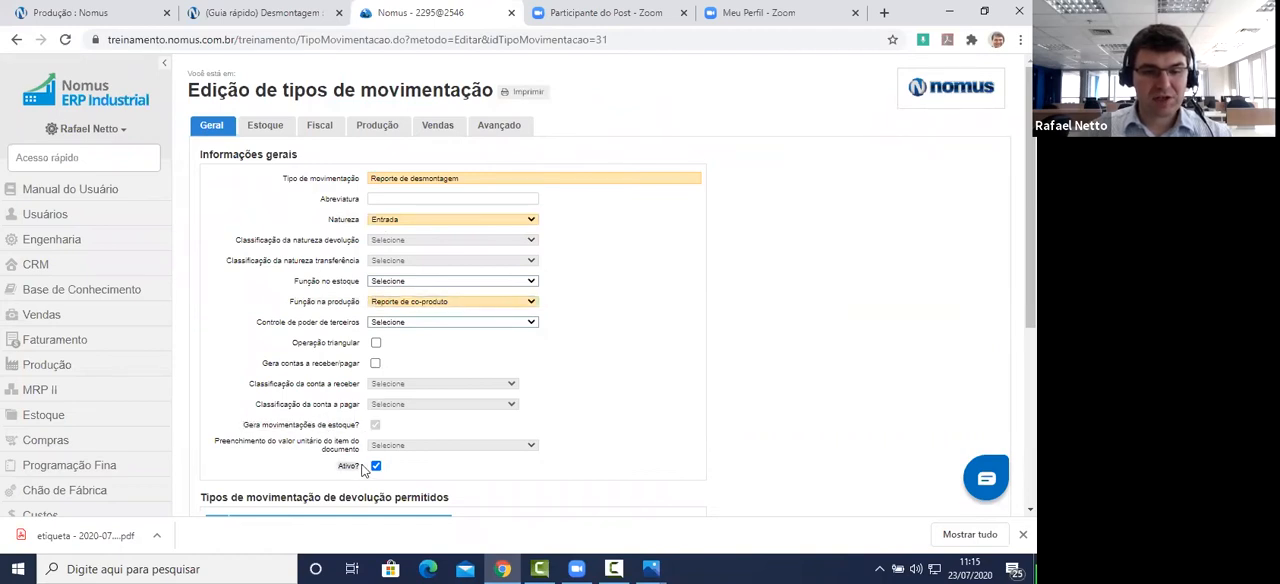
Step: Review the stock settings of Reporte de desmontagem: the Restringe setores de estoque option and the enabled input sectors
left_click(265, 126)
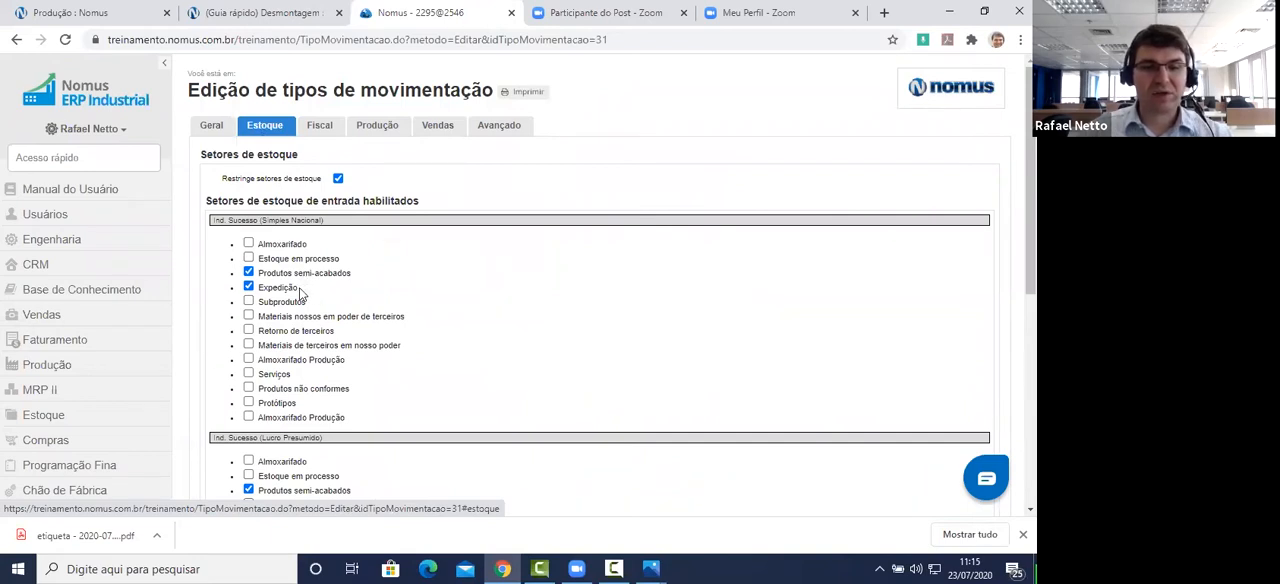
left_click_drag(300, 290, 258, 272)
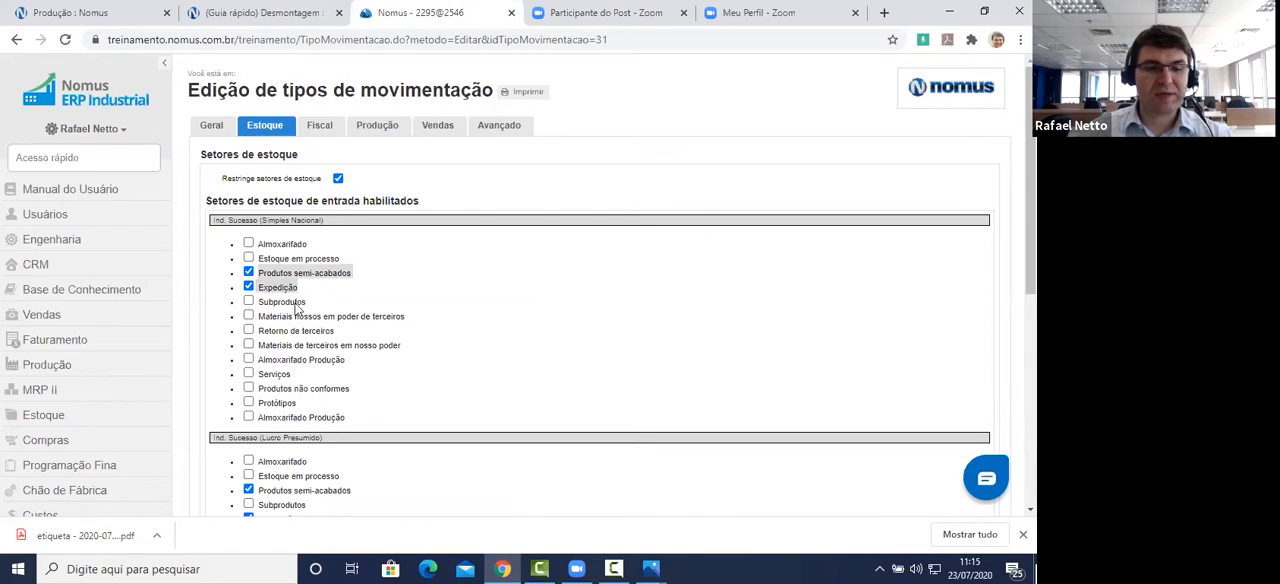
scroll(297, 301, "down", 3)
scroll(275, 190, "up", 3)
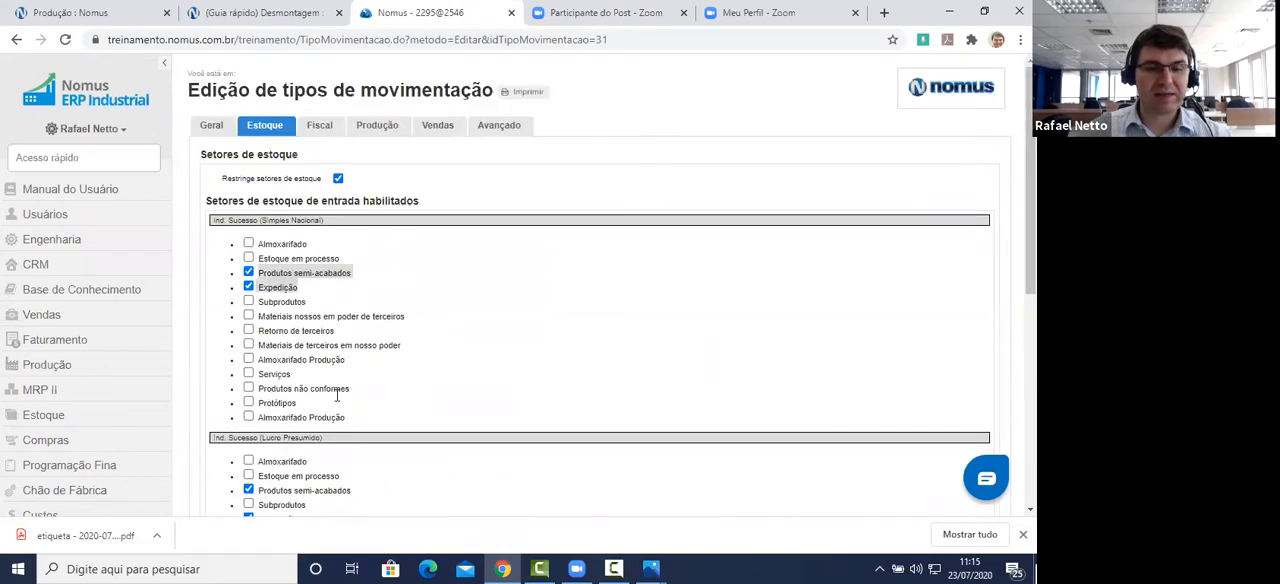
left_click(270, 180)
left_click_drag(224, 179, 319, 182)
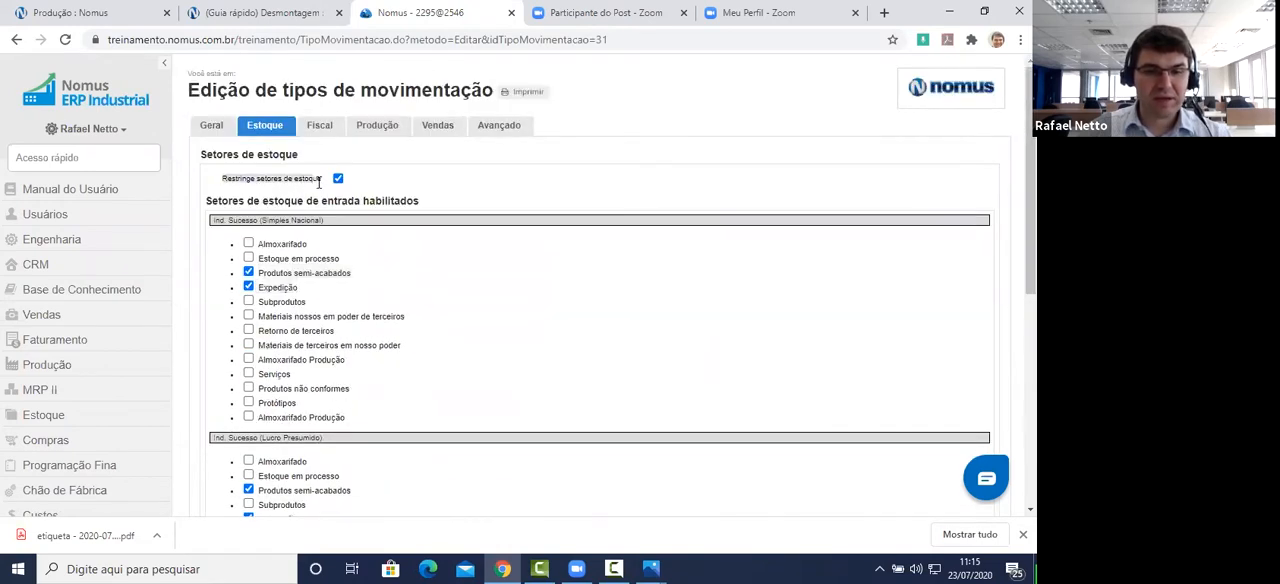
Step: Review the production settings of Reporte de desmontagem and leave the record without saving
left_click(380, 126)
scroll(523, 331, "down", 3)
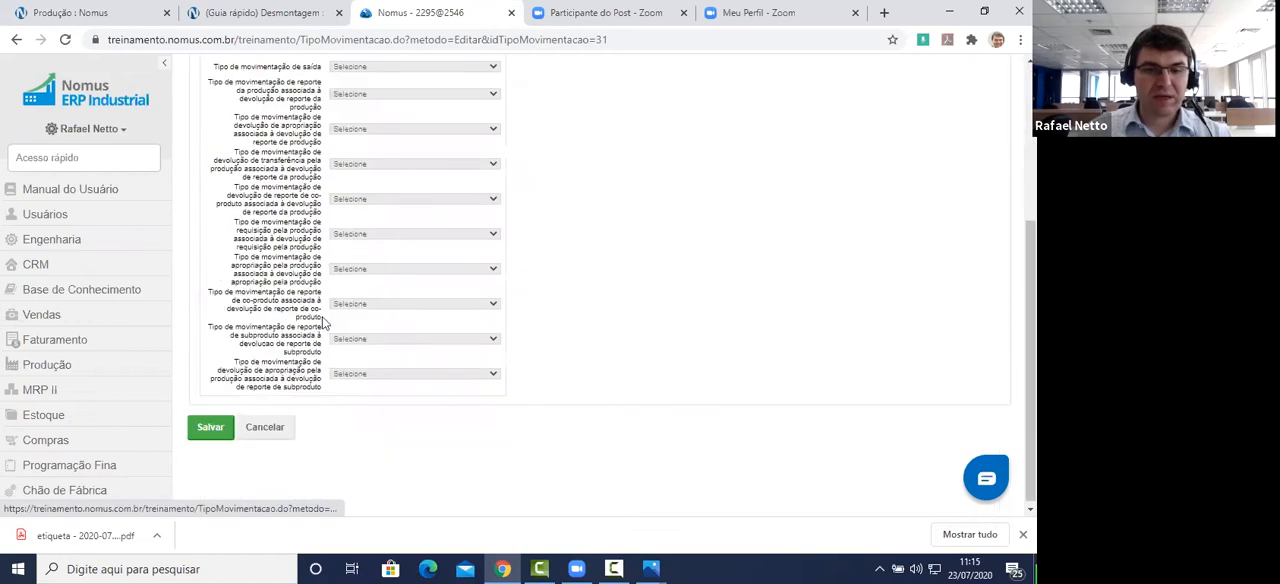
scroll(363, 357, "up", 3)
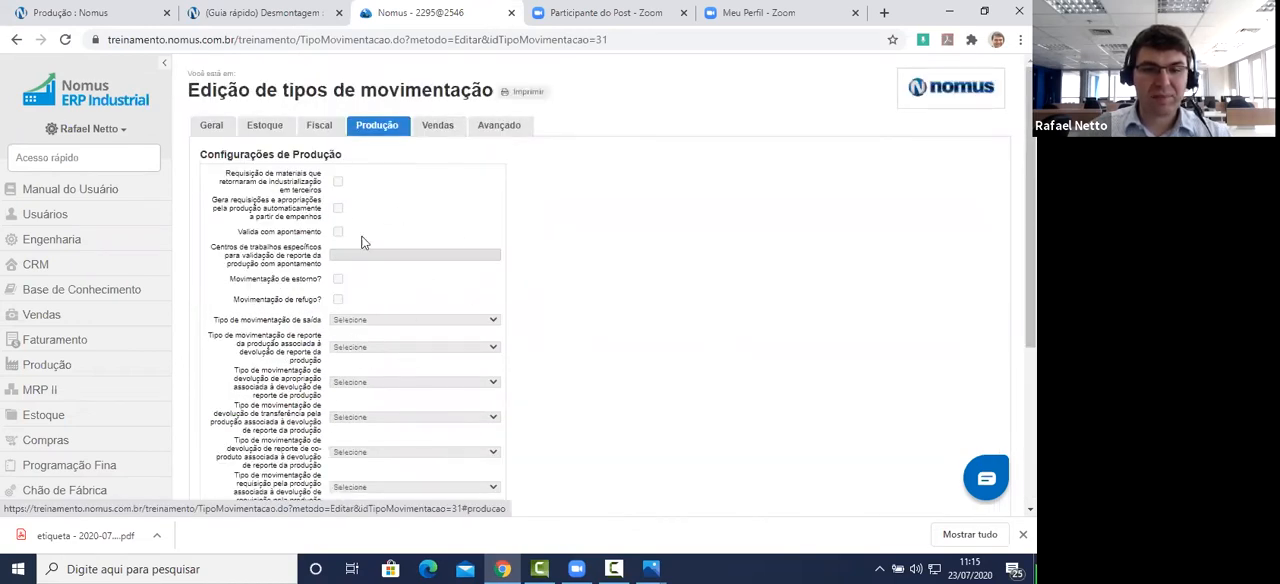
scroll(597, 250, "down", 3)
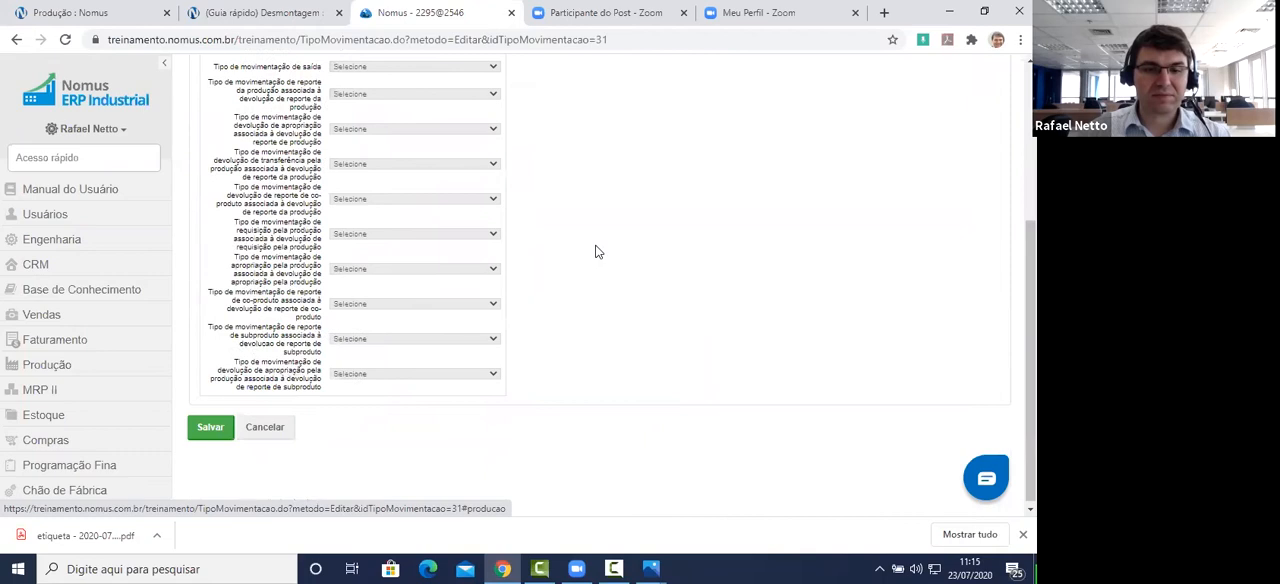
left_click(266, 428)
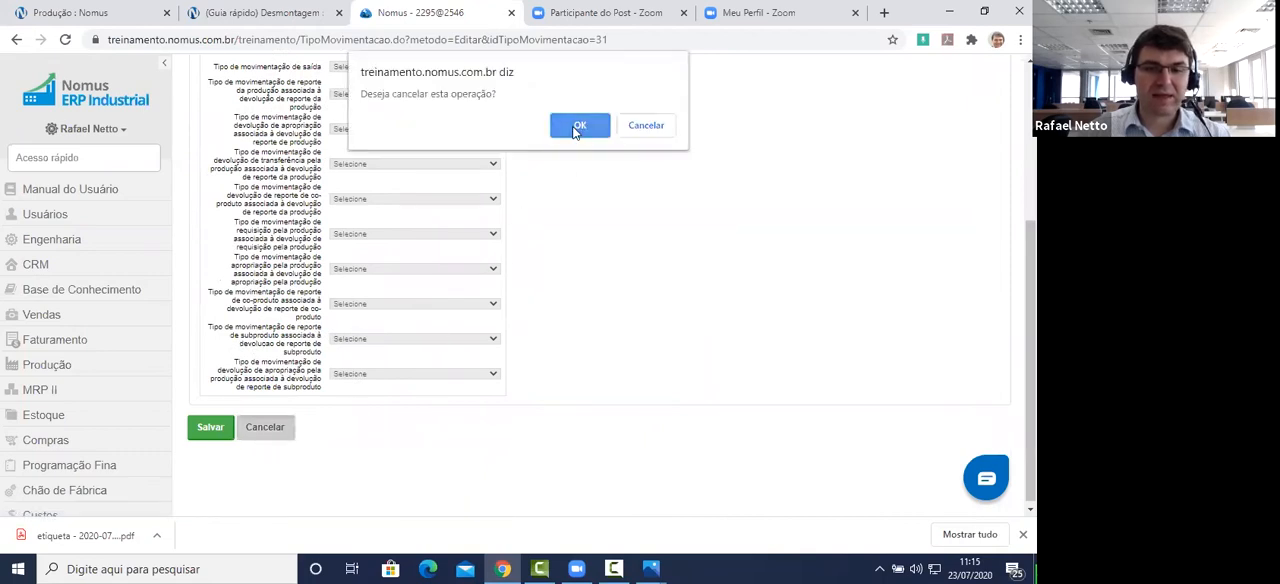
left_click(574, 123)
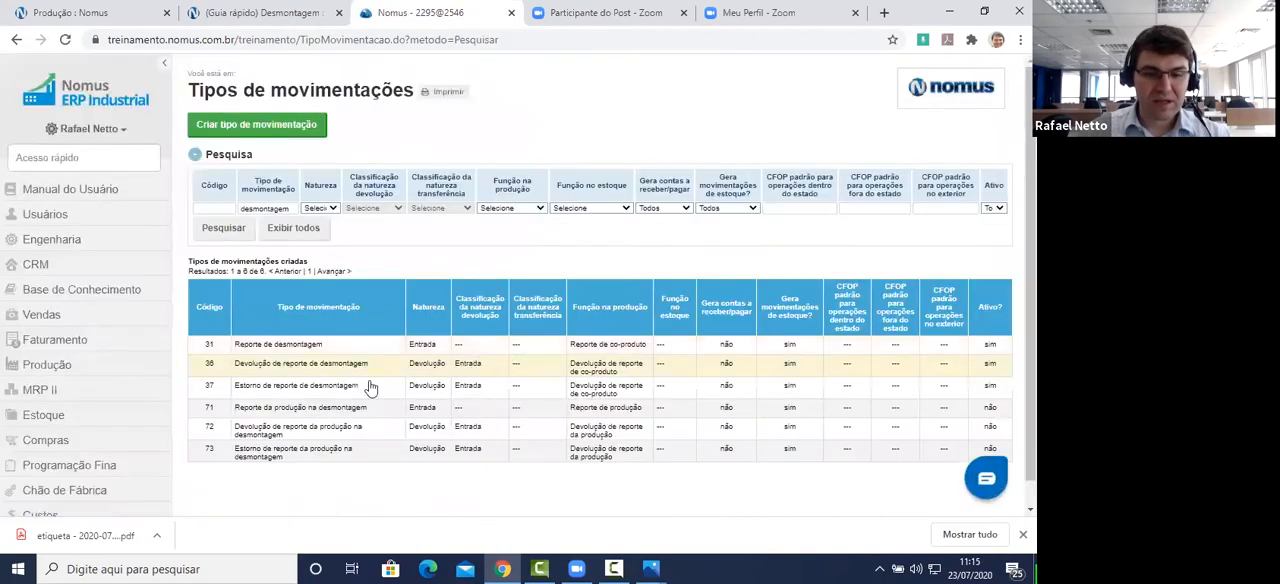
Step: Open Devolução de reporte de desmontagem for editing and review its name, Natureza, return classification, Função na produção, stock movement and Ativo settings
left_click(328, 374)
left_click(350, 385)
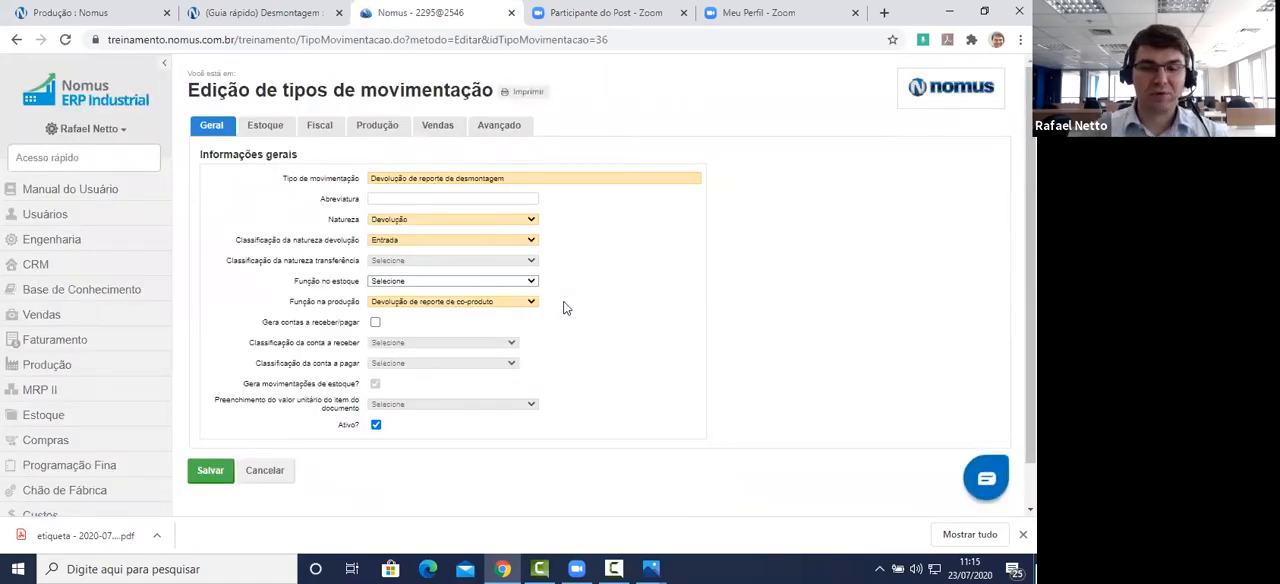
left_click_drag(505, 178, 377, 198)
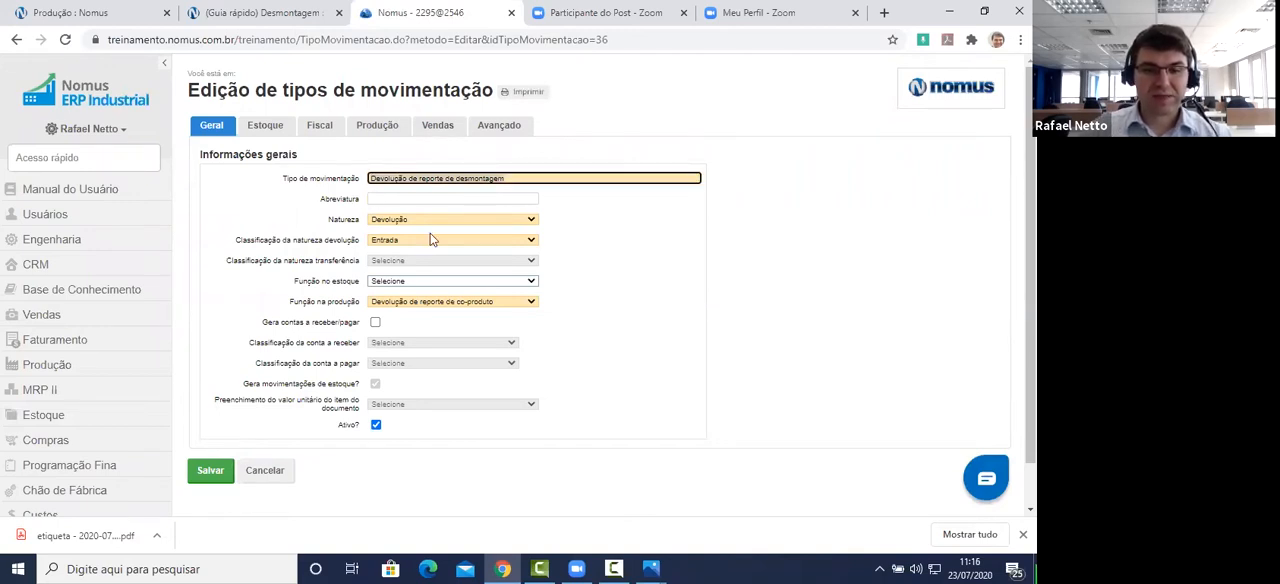
left_click(402, 222)
left_click(402, 224)
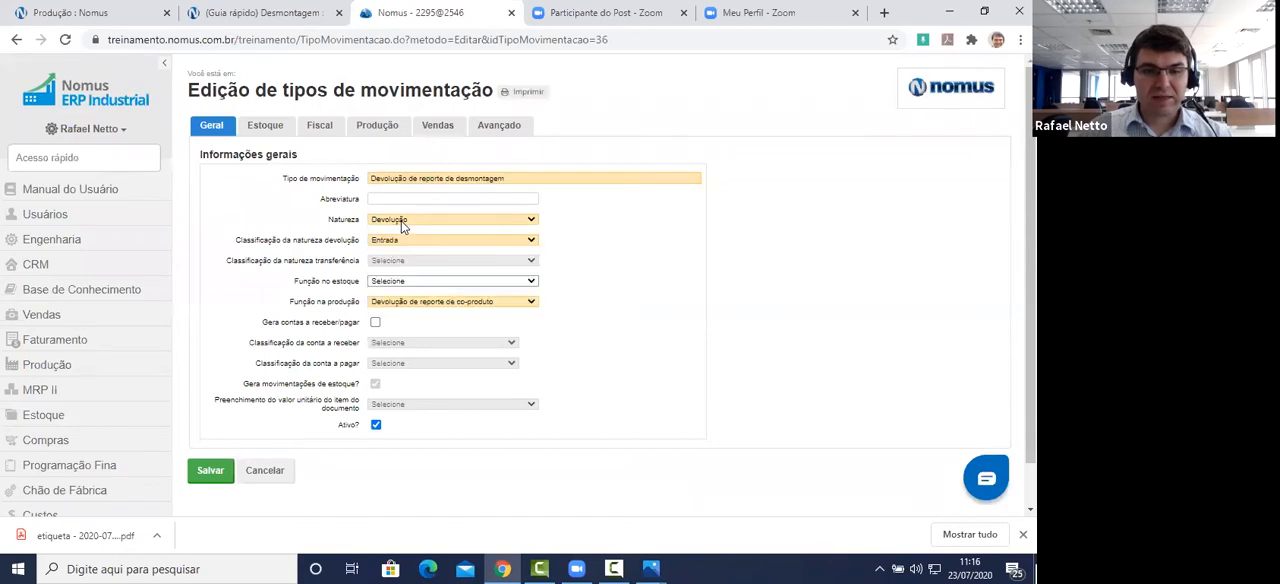
left_click(395, 239)
left_click(395, 241)
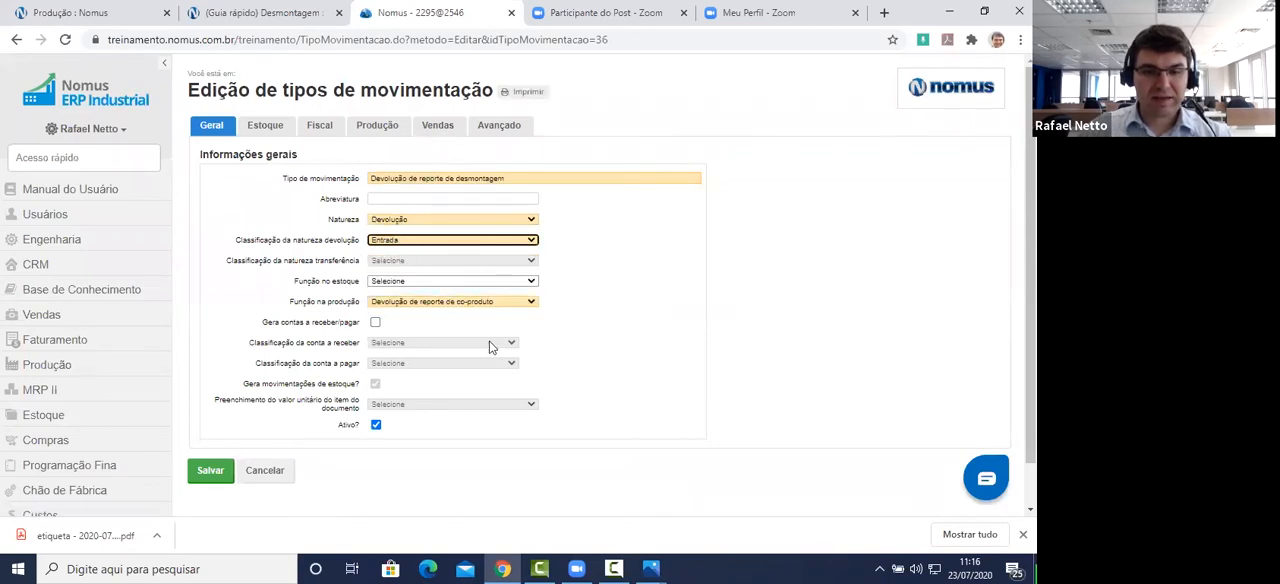
left_click(413, 302)
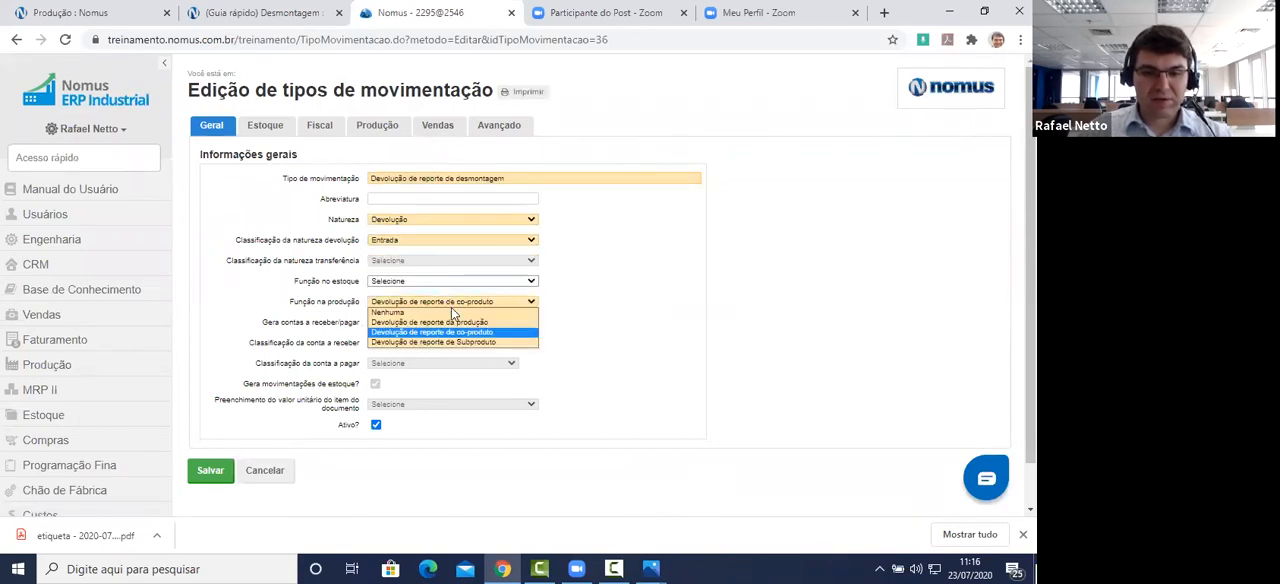
left_click(483, 330)
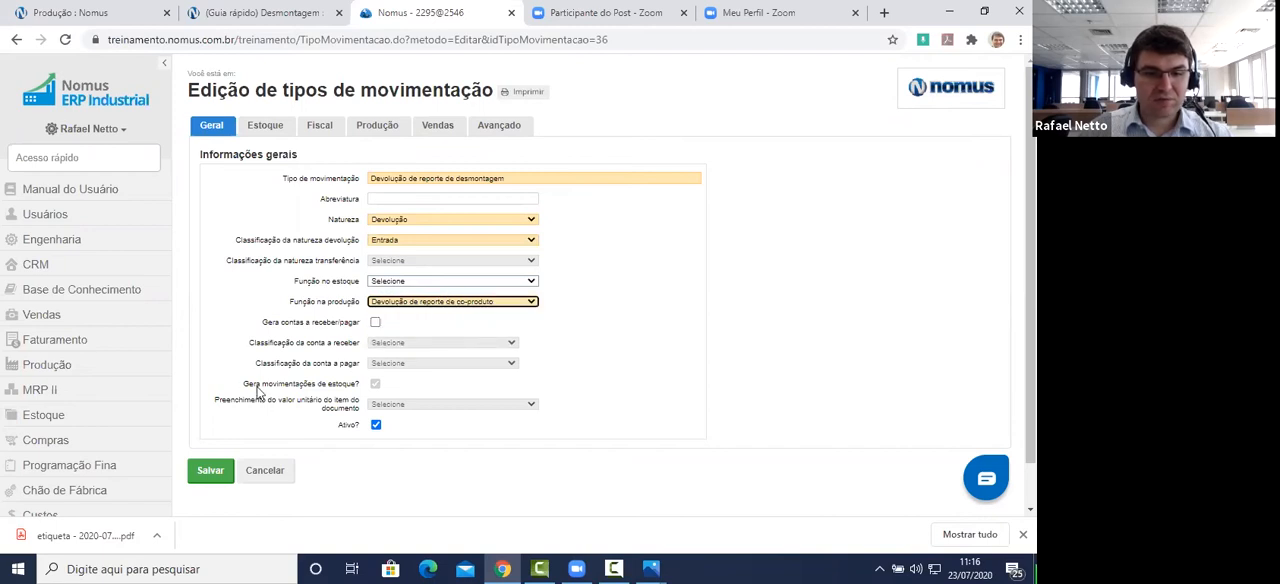
left_click_drag(243, 385, 371, 388)
left_click(342, 434)
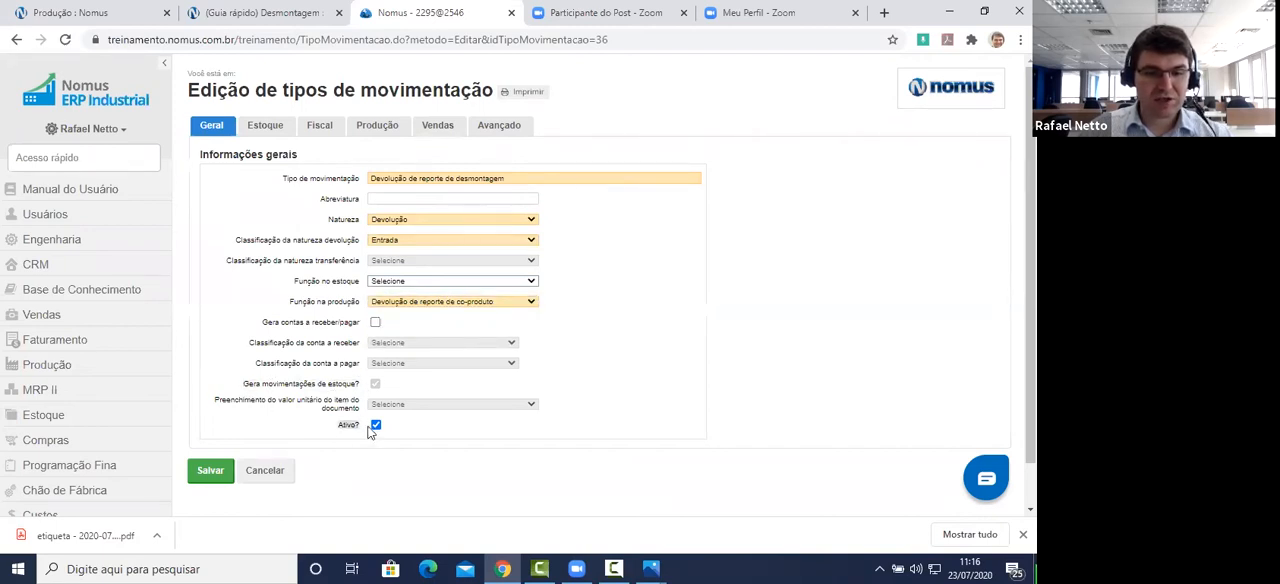
Step: Review the return type's stock-sector restriction and its associated co-product report movement type under the production settings, leaving the record without saving
left_click(276, 130)
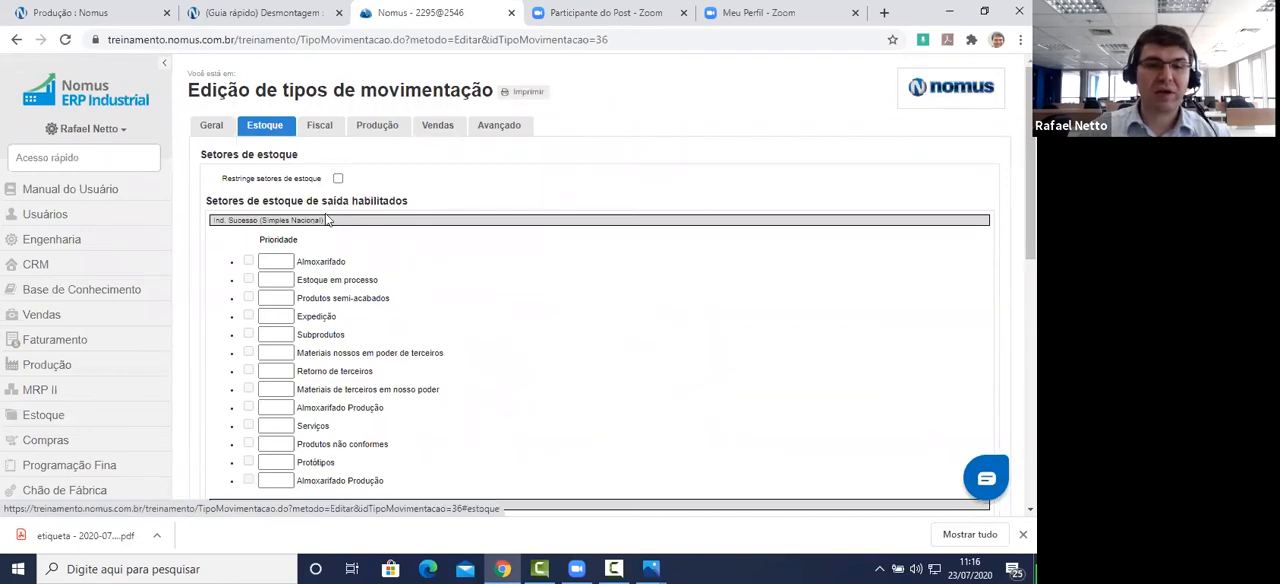
left_click(384, 125)
scroll(653, 225, "down", 2)
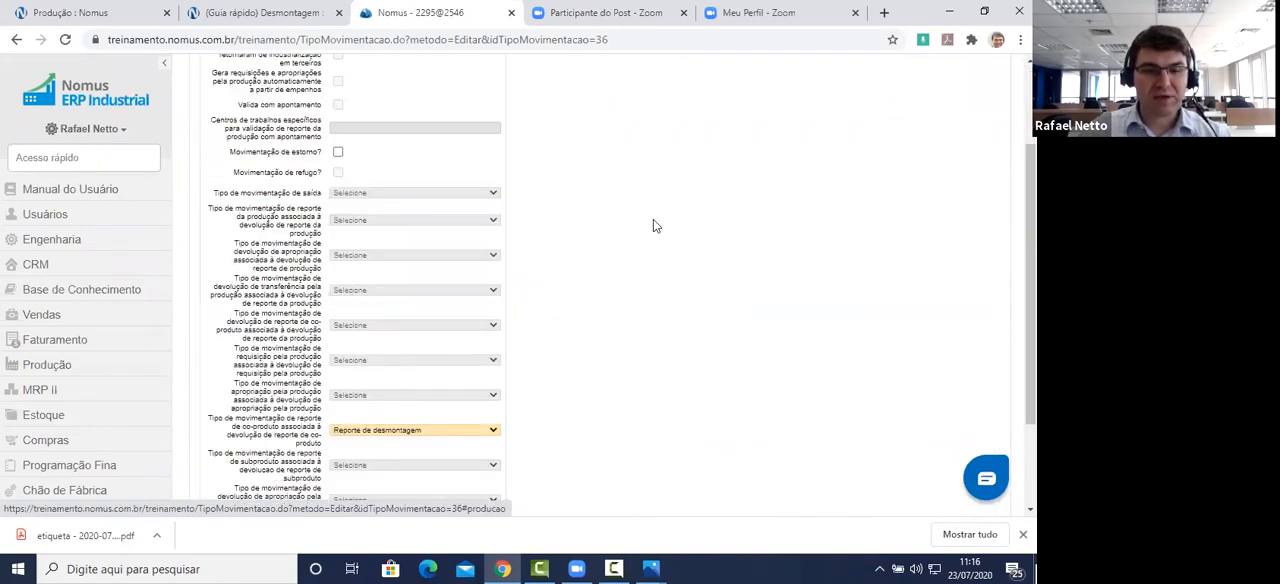
scroll(653, 226, "down", 2)
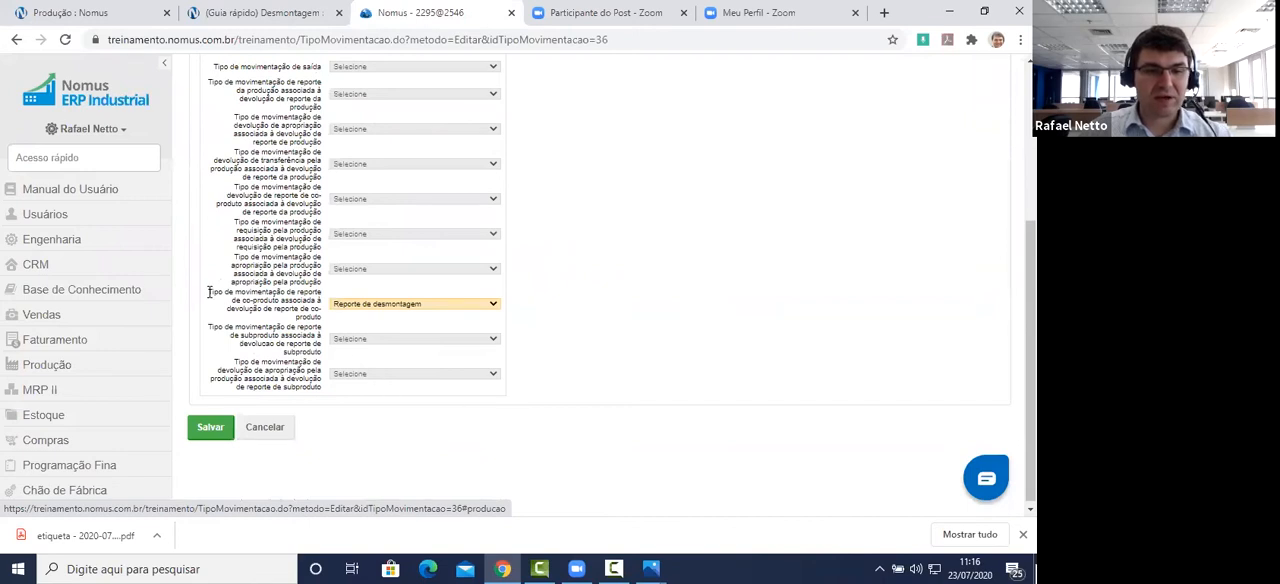
left_click_drag(210, 290, 322, 316)
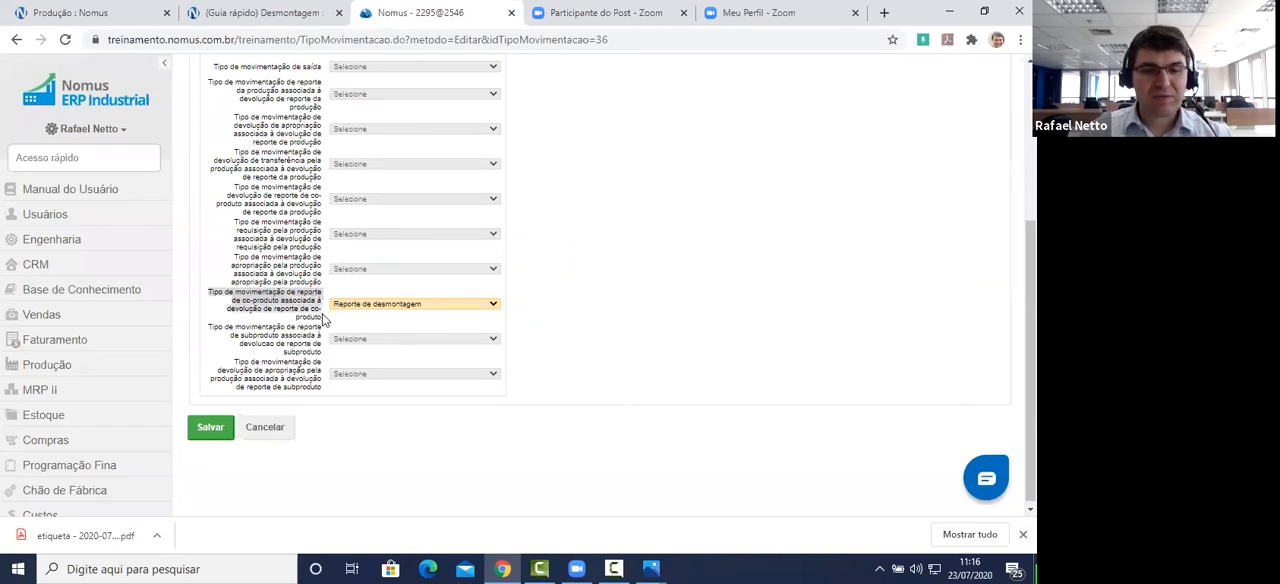
left_click(444, 306)
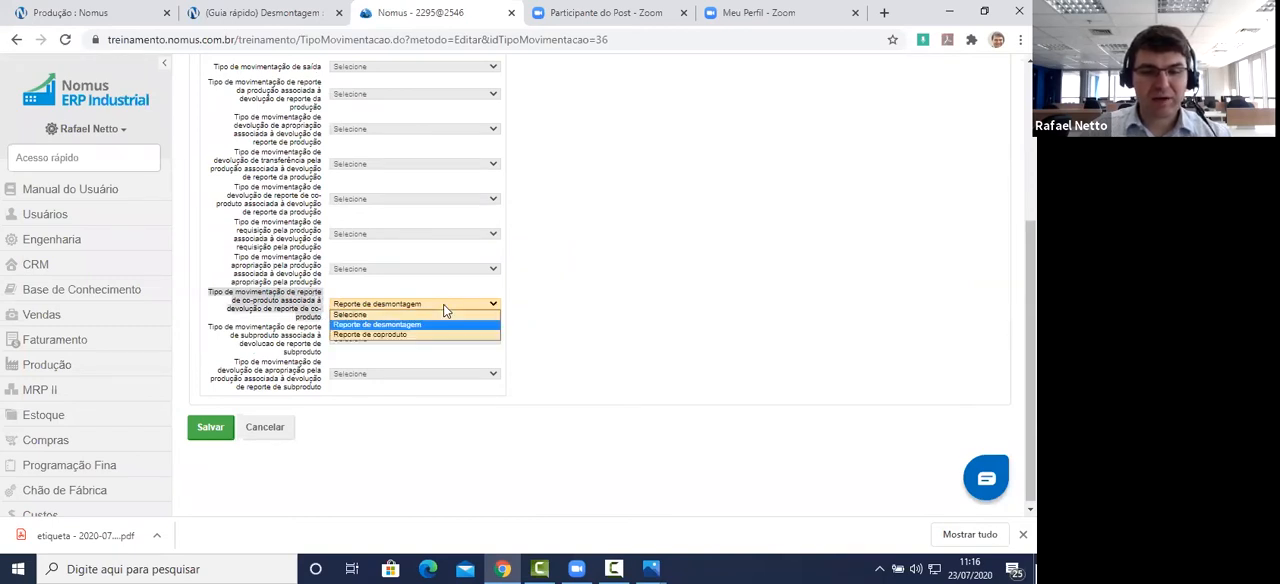
left_click(428, 326)
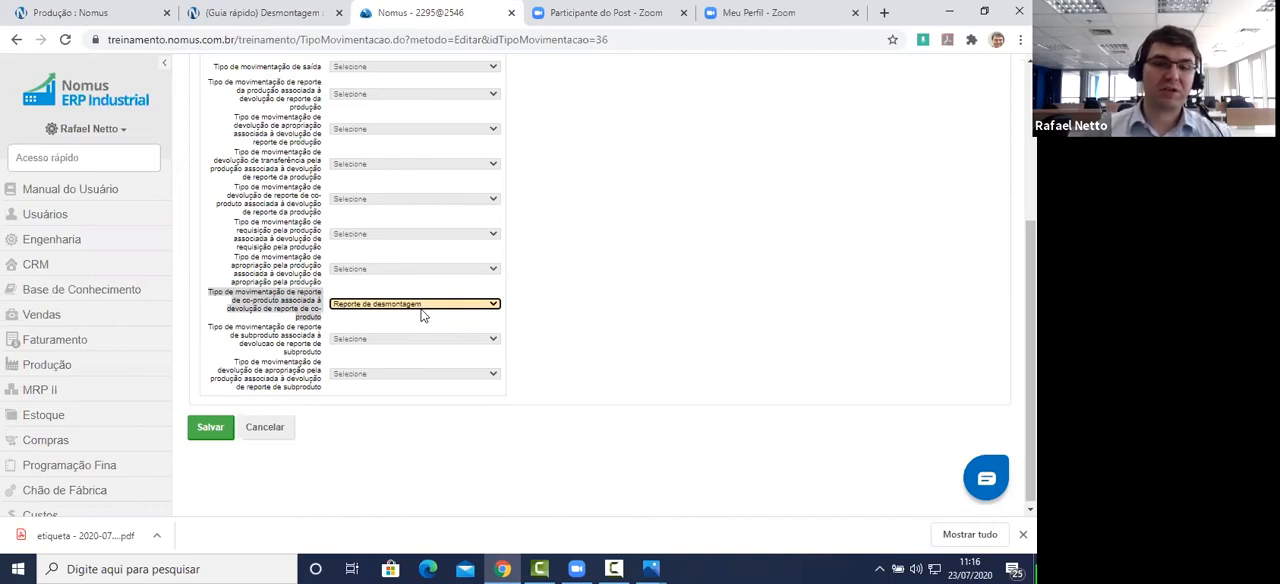
left_click(284, 428)
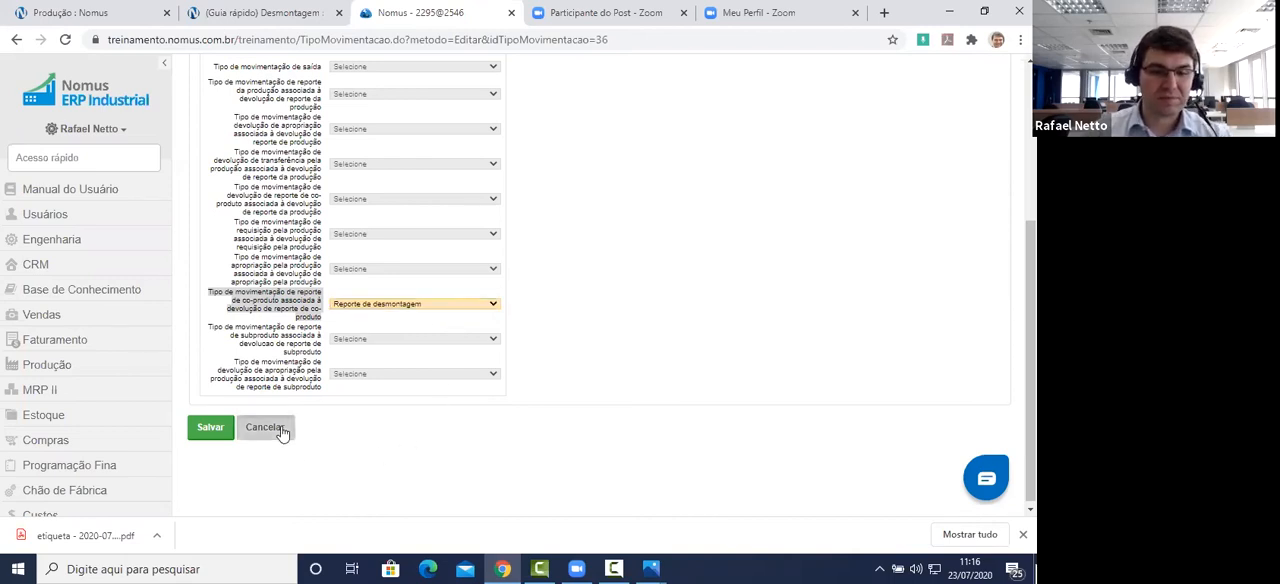
left_click(588, 126)
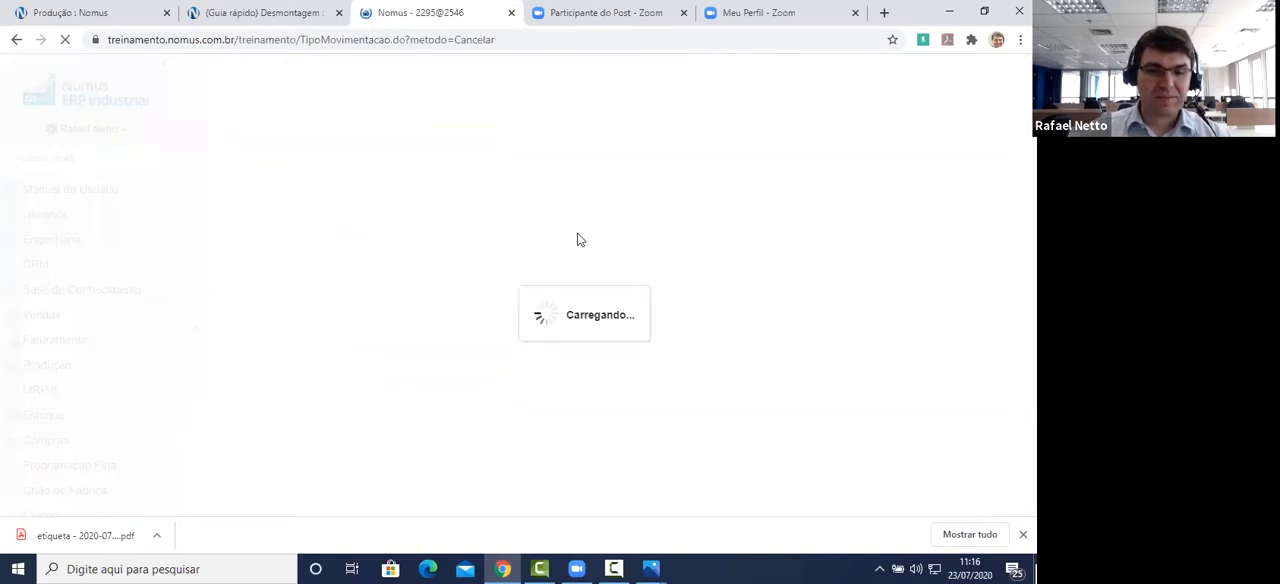
Step: Open Estorno de reporte de desmontagem for editing and review its name, Natureza, return classification, Função na produção, stock movement and Ativo settings
left_click(327, 389)
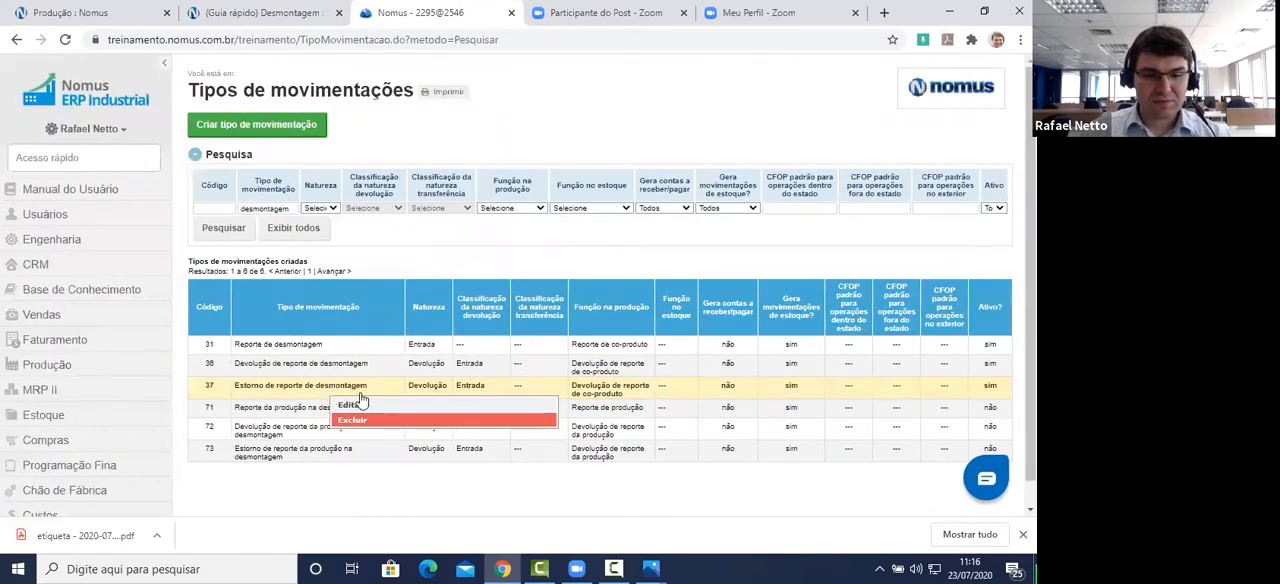
left_click(370, 404)
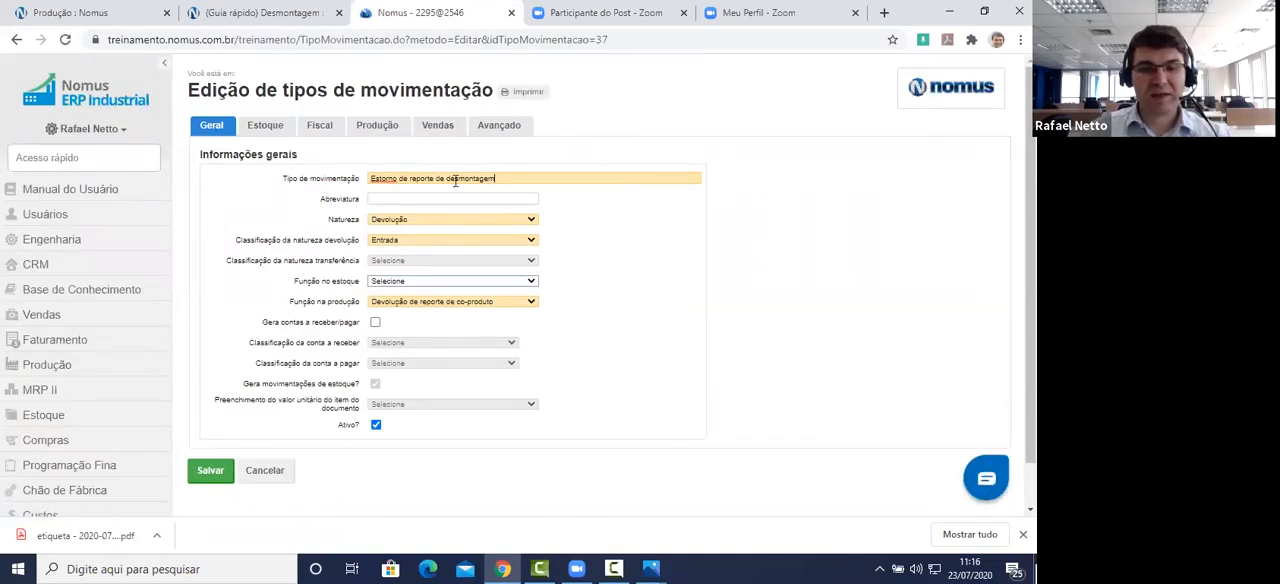
triple_click(440, 181)
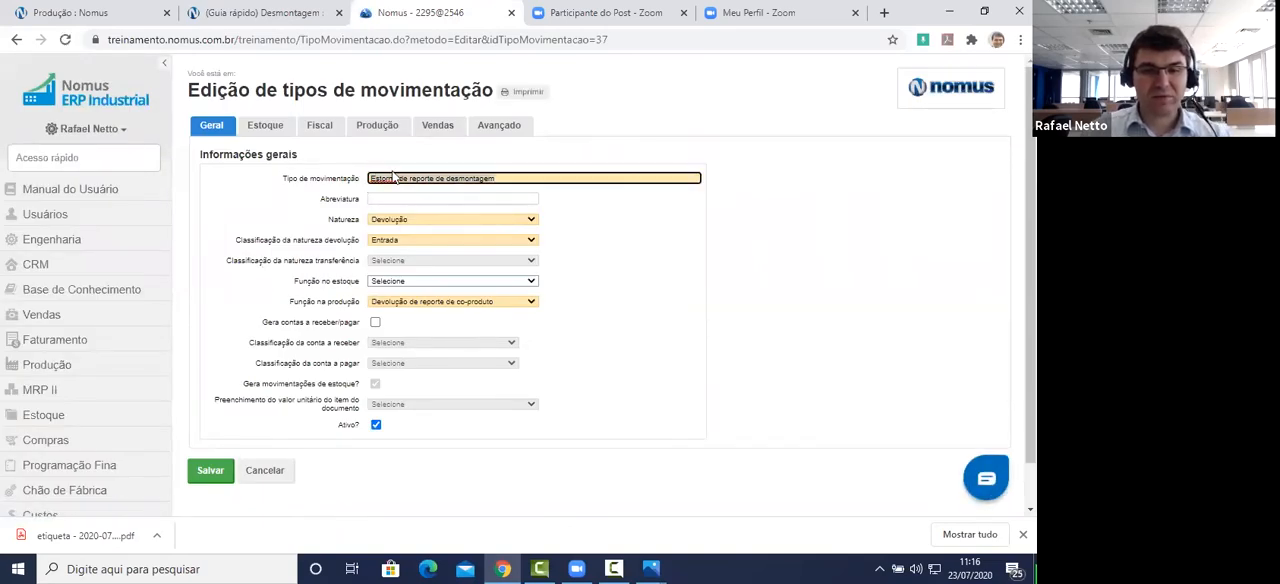
left_click(413, 220)
left_click(413, 220)
left_click(415, 241)
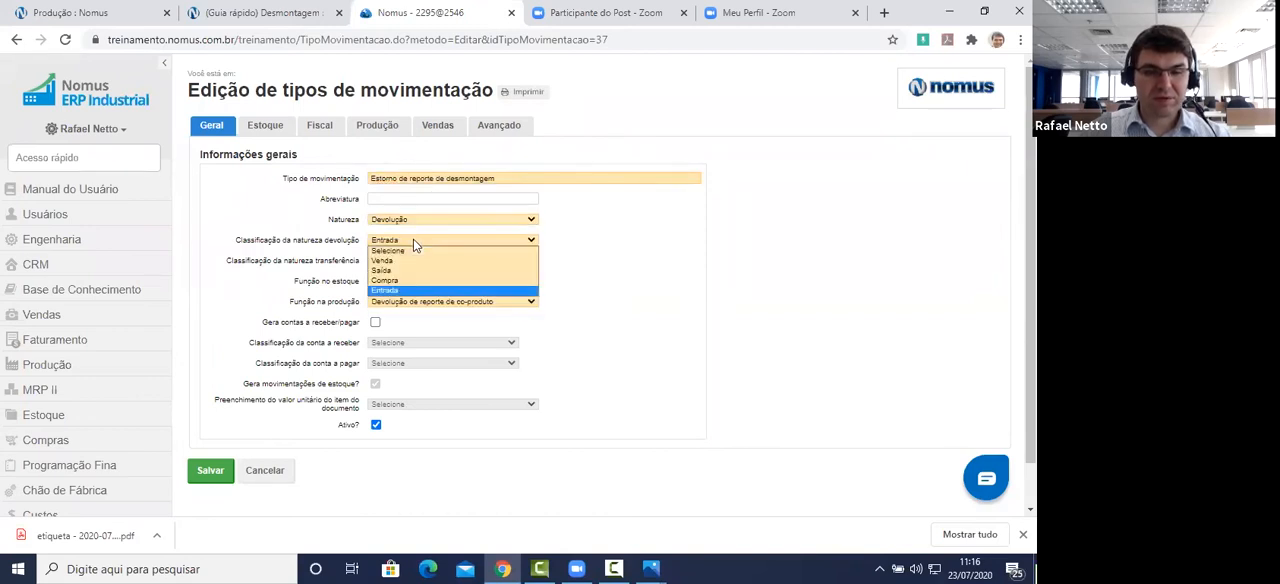
left_click(415, 244)
left_click(419, 301)
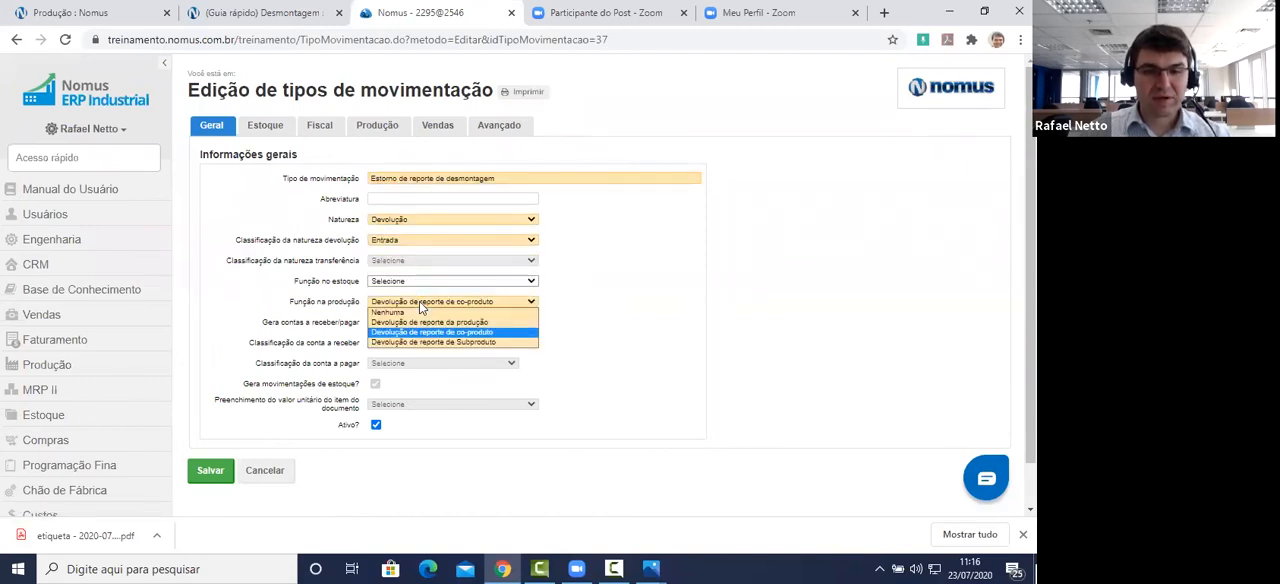
left_click(458, 332)
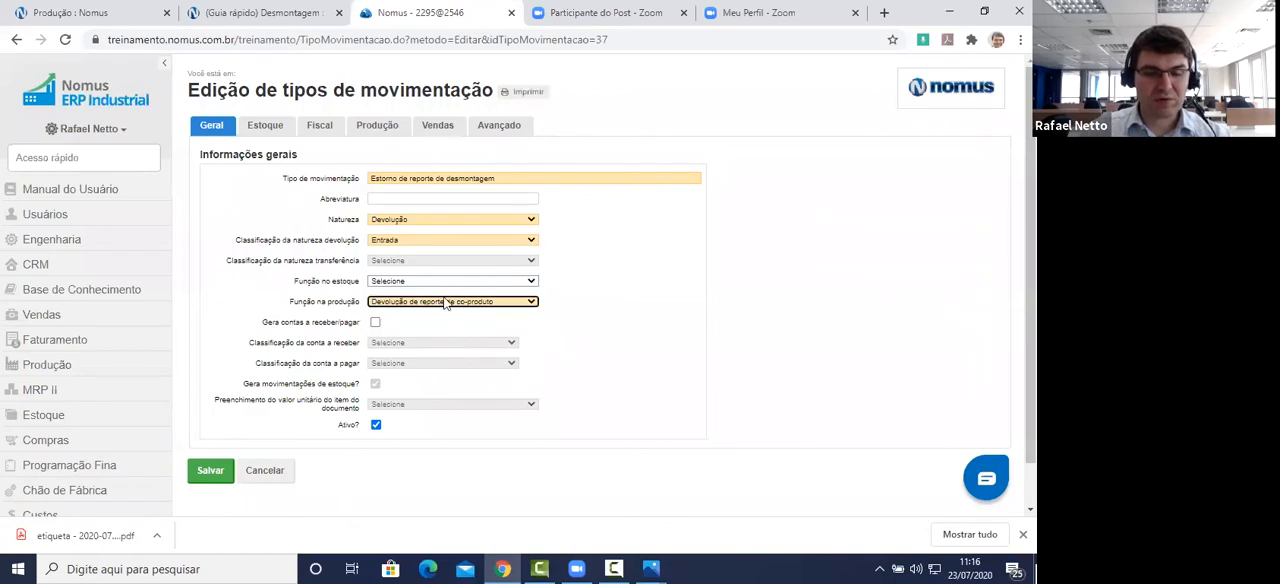
left_click_drag(244, 383, 352, 381)
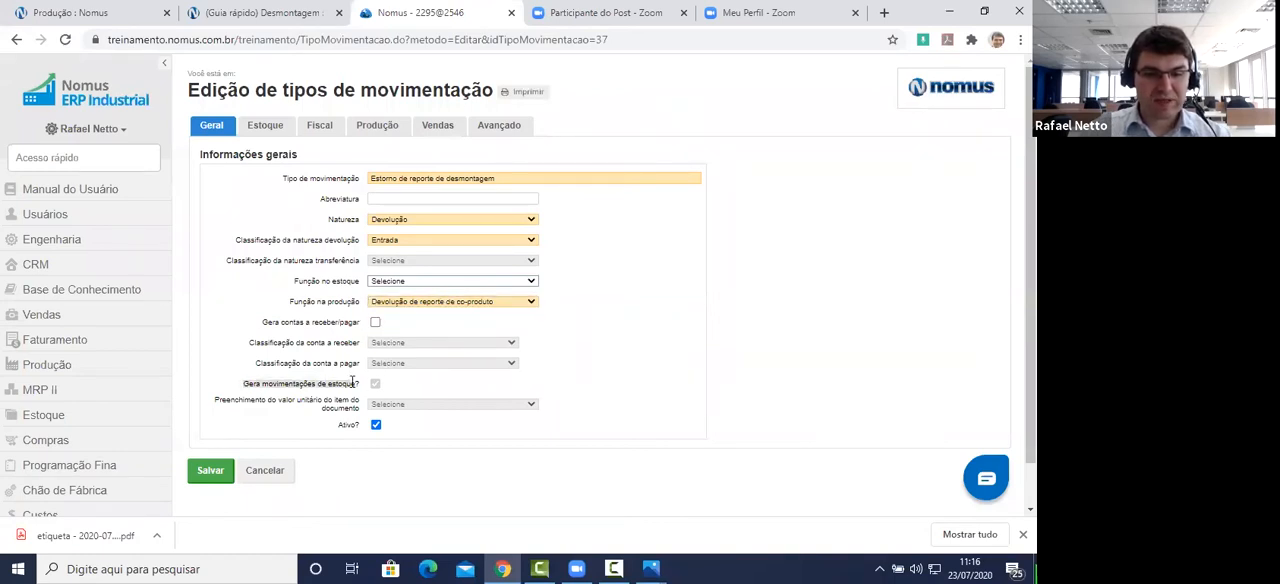
left_click_drag(339, 425, 357, 422)
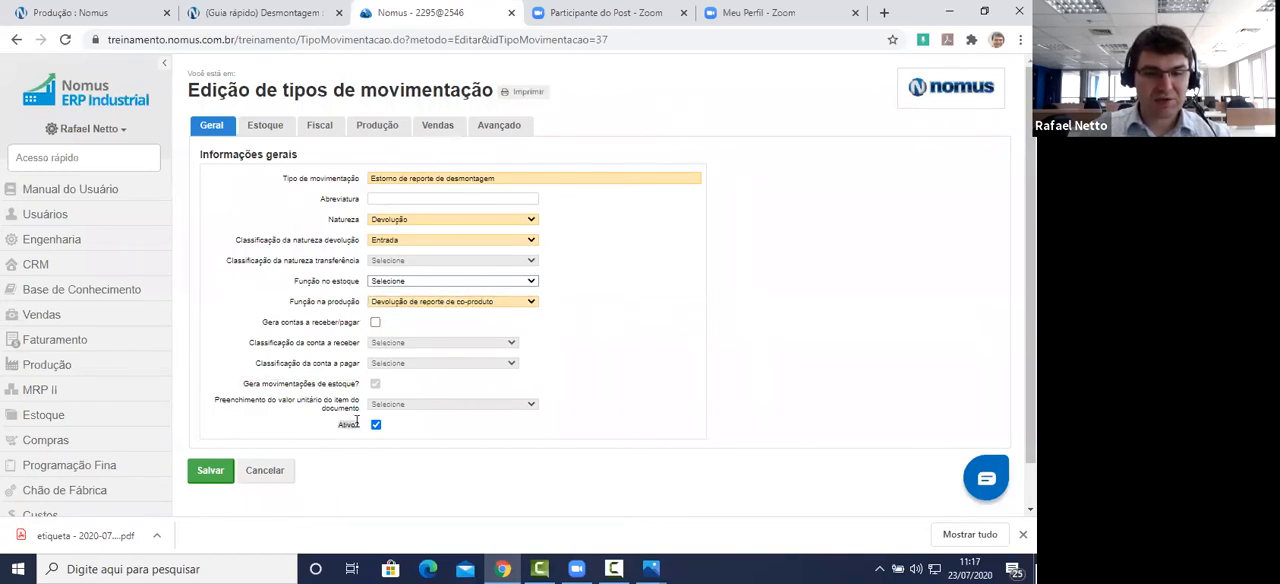
Step: Review the reversal type's stock-sector restriction and its associated co-product report movement type in the production settings
left_click(272, 130)
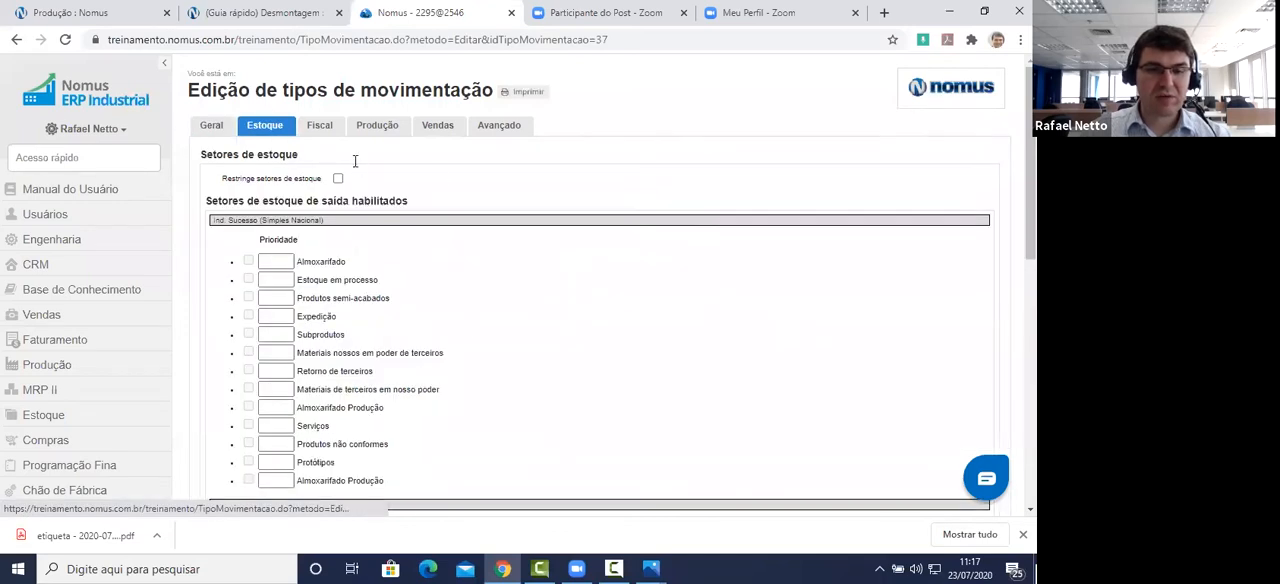
left_click(404, 137)
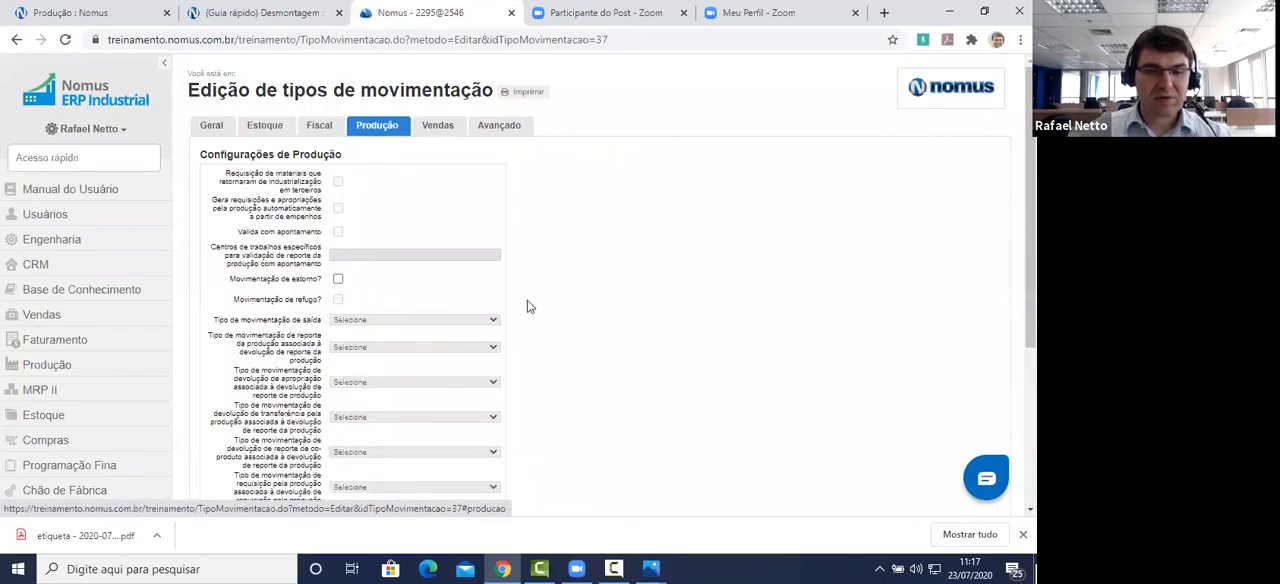
scroll(526, 303, "down", 4)
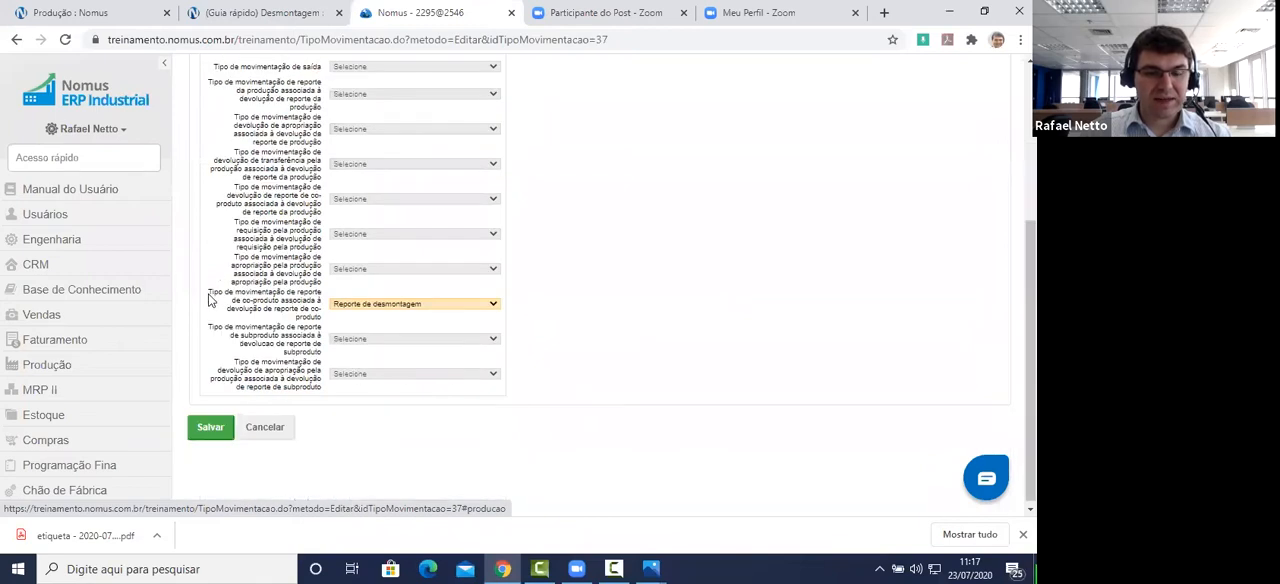
left_click_drag(210, 292, 323, 323)
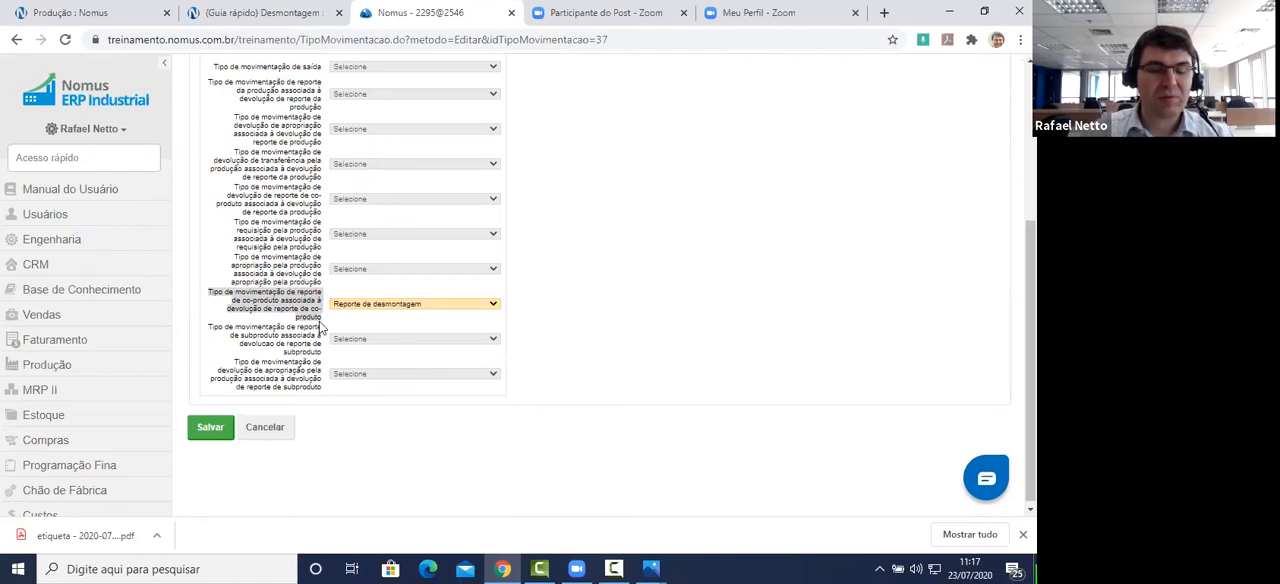
Step: Mark Estorno de reporte de desmontagem as a Movimentação de estorno and save the movement type
scroll(580, 263, "up", 1)
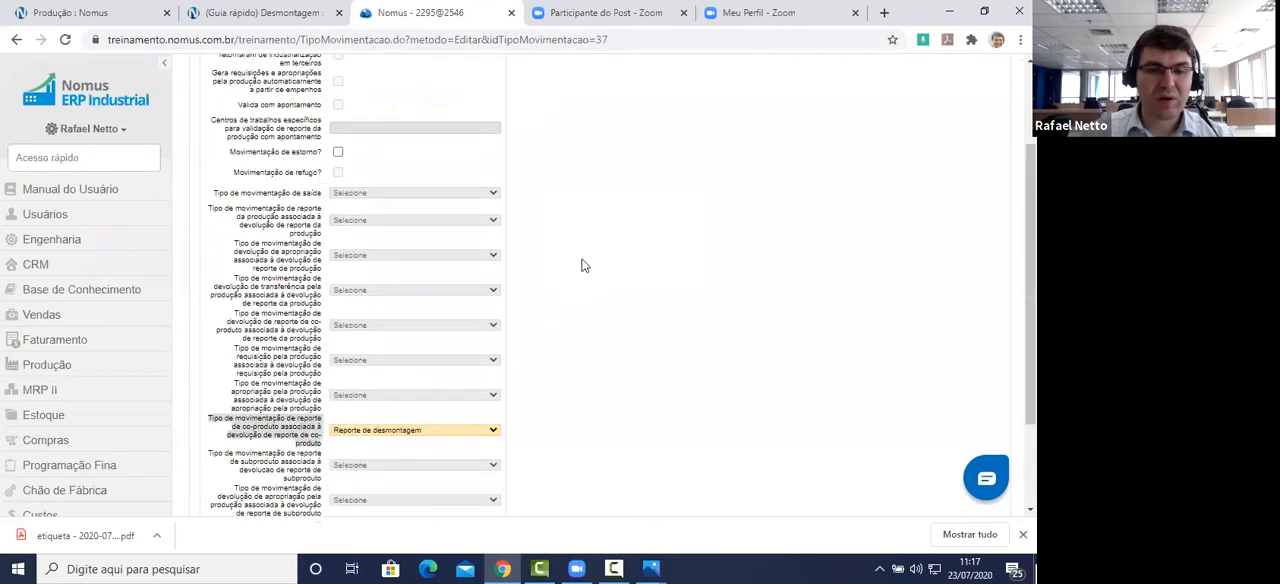
left_click(337, 154)
scroll(408, 200, "up", 1)
scroll(574, 237, "down", 2)
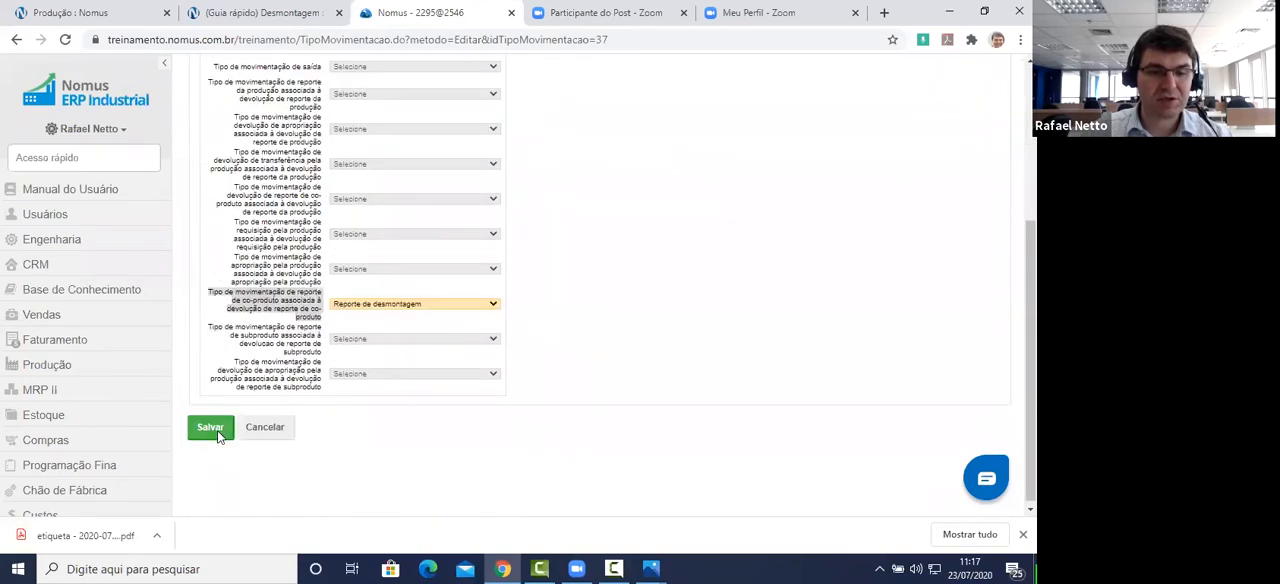
left_click(211, 428)
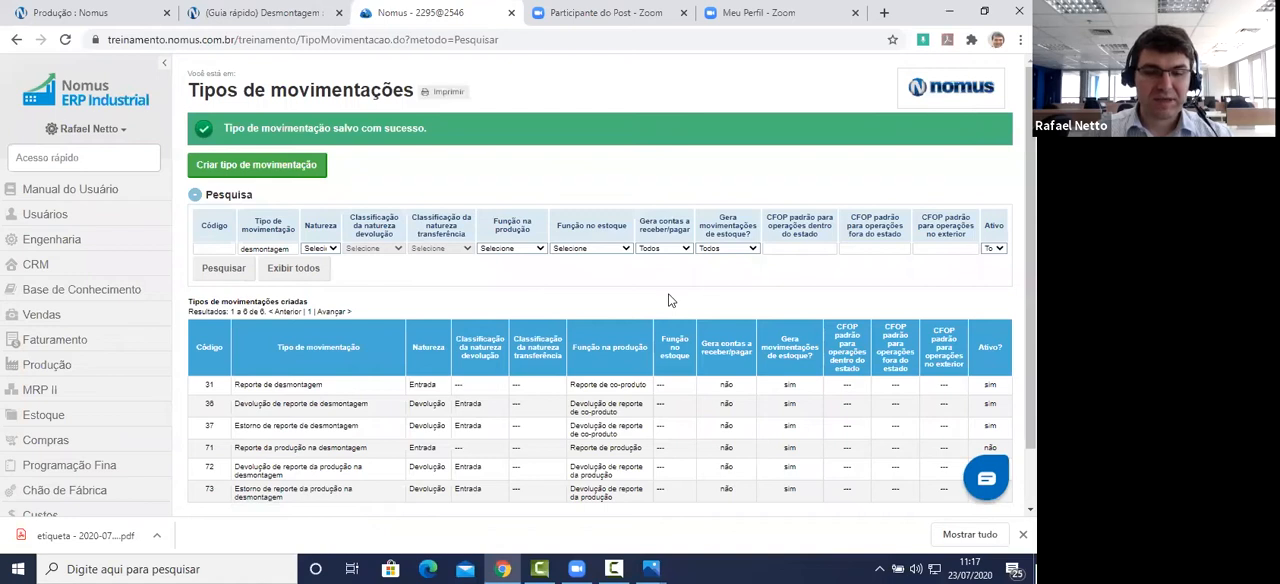
Step: Open Reporte da produção na desmontagem for editing, review its Natureza, Função na produção and stock movement settings, and mark it as Ativo
scroll(505, 350, "down", 1)
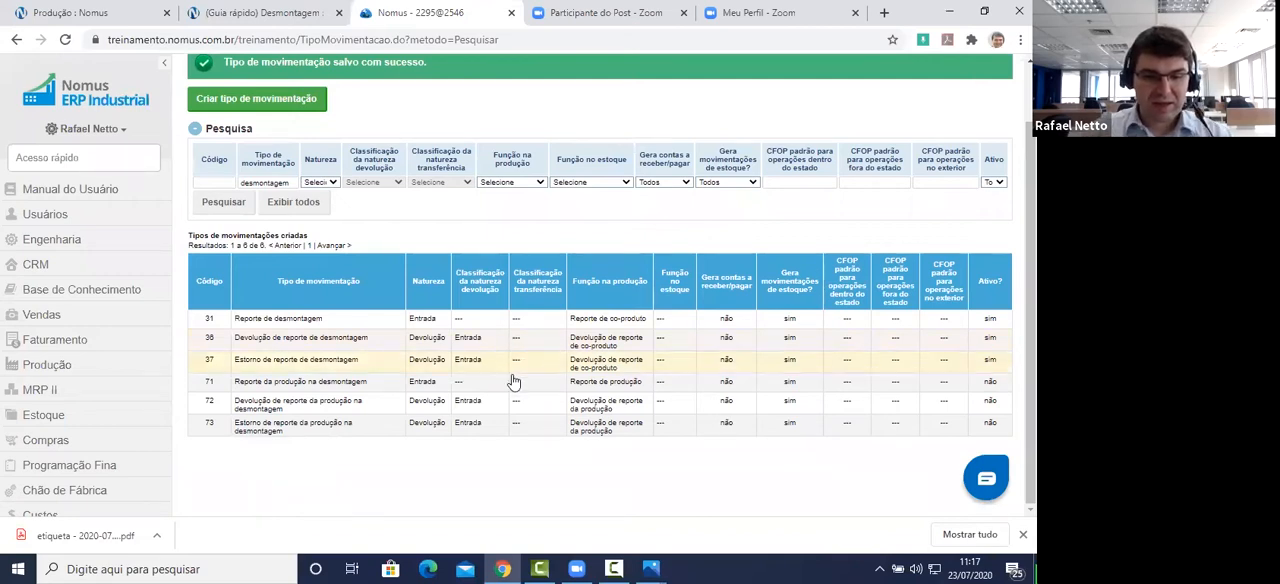
left_click(334, 384)
left_click(356, 399)
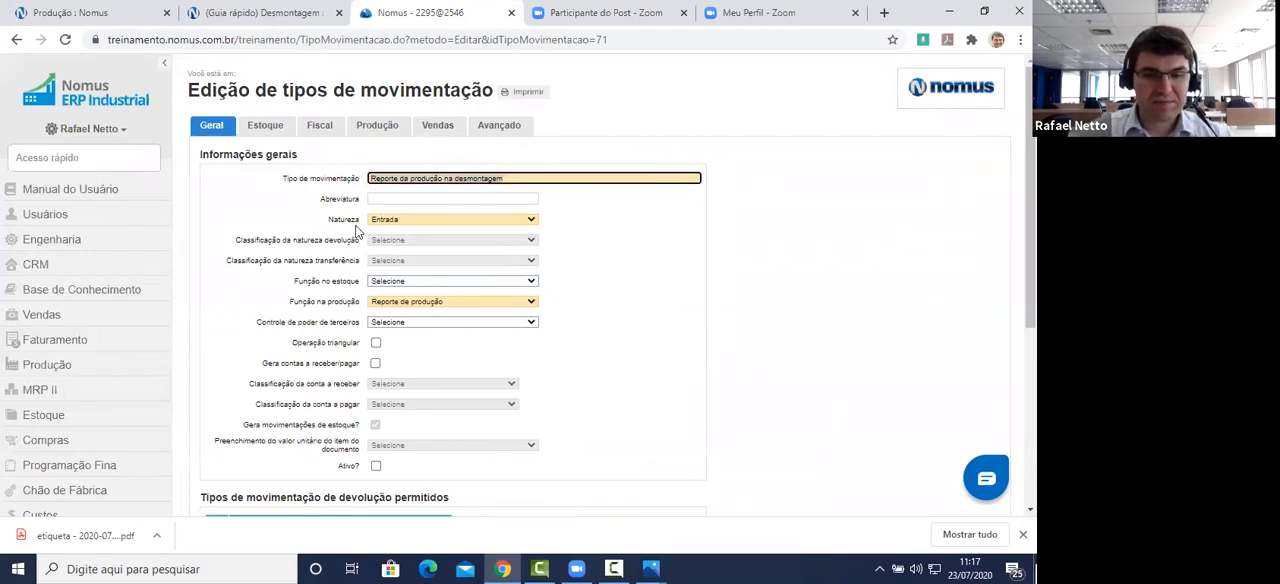
left_click(395, 219)
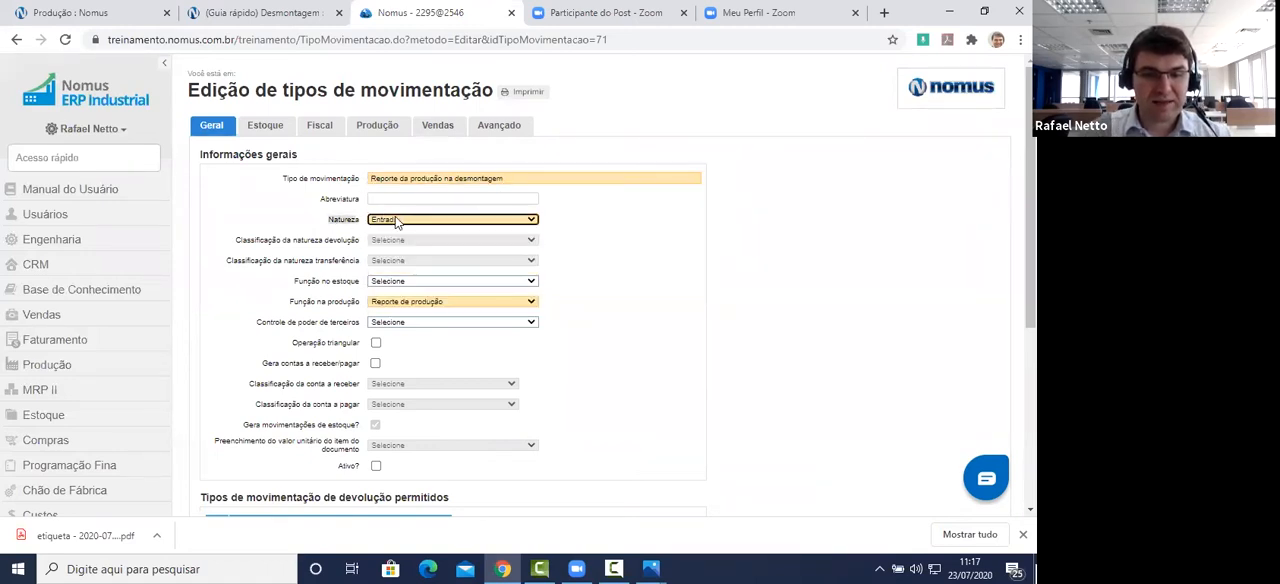
left_click(401, 301)
left_click(422, 323)
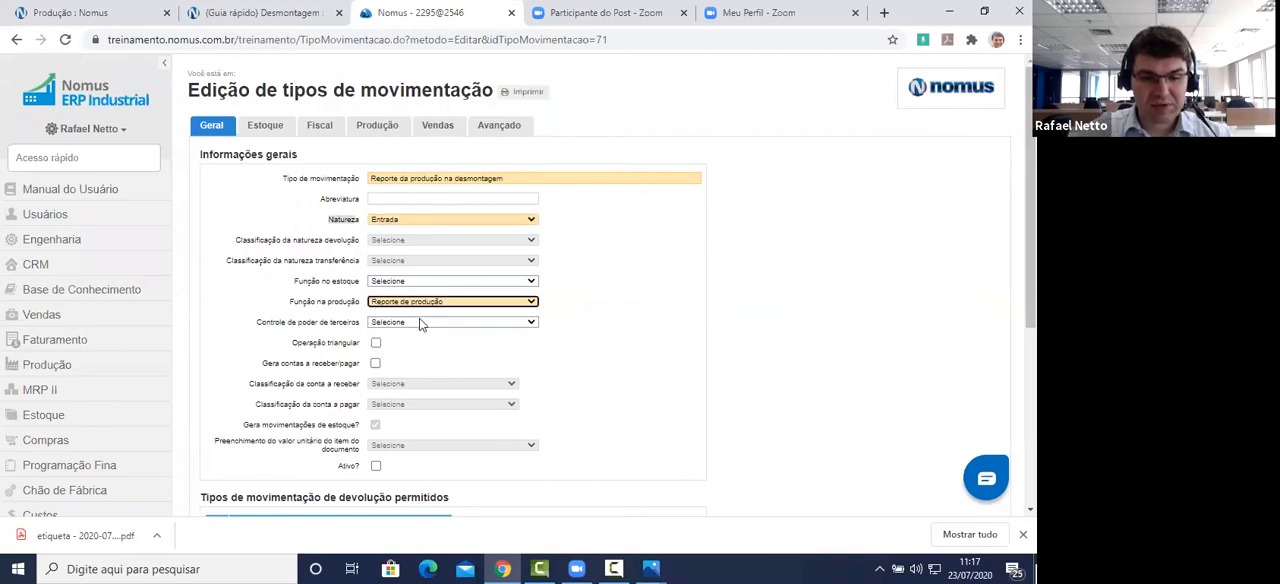
left_click_drag(242, 424, 354, 421)
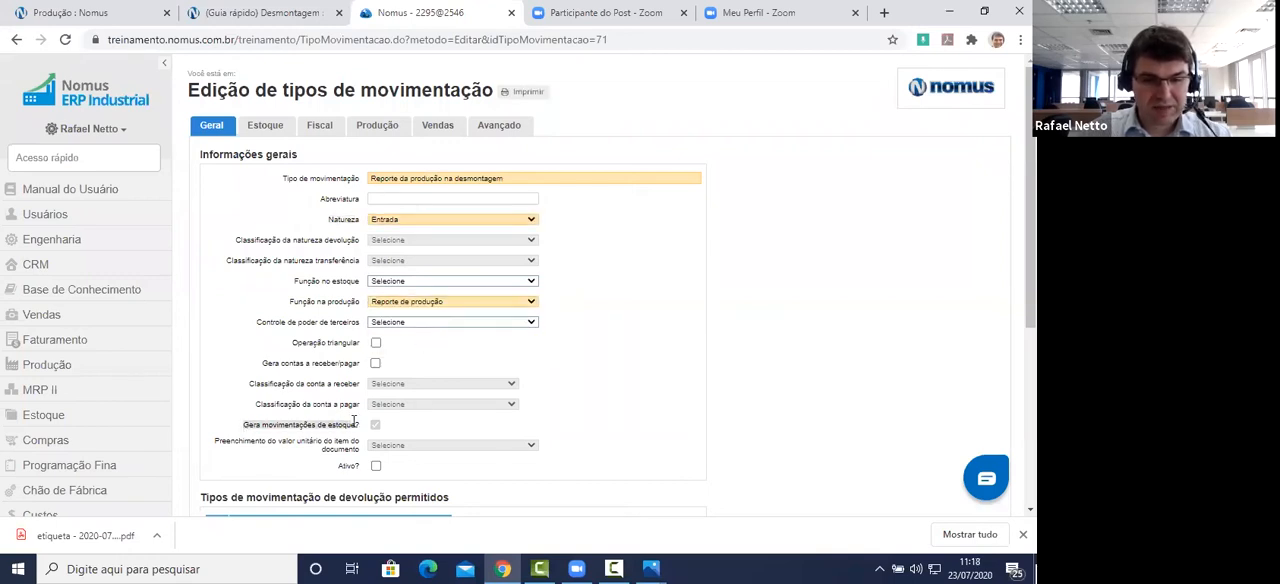
left_click(375, 466)
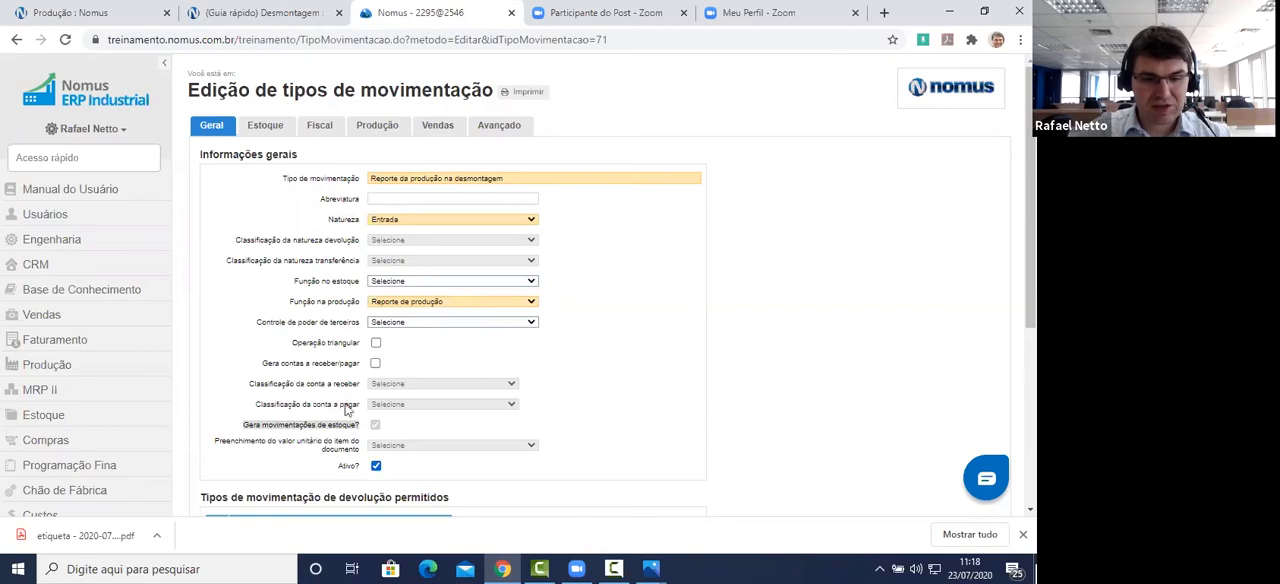
Step: Review the stock-sector restriction of Reporte da produção na desmontagem and the entry sector enabled for it
left_click(266, 127)
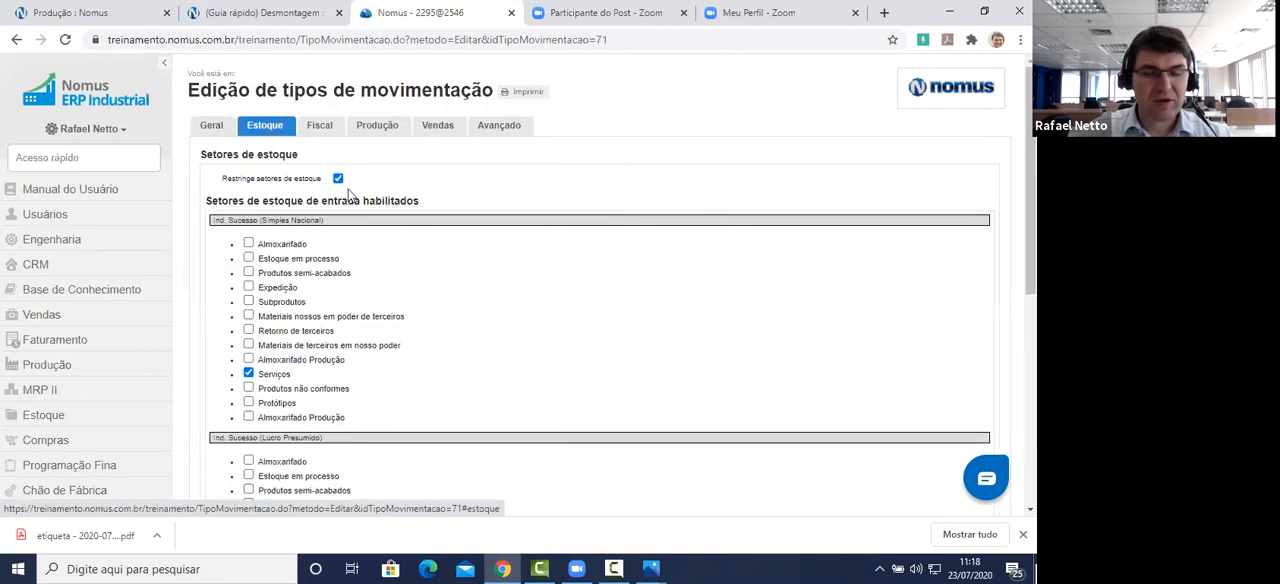
scroll(346, 200, "down", 2)
scroll(346, 213, "up", 2)
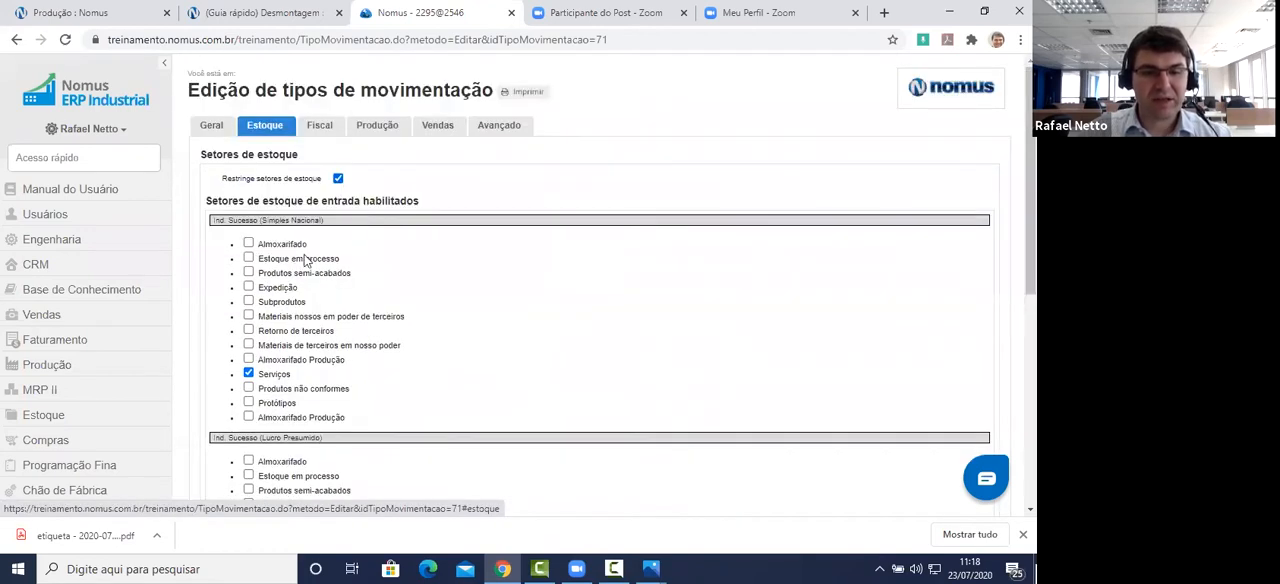
left_click_drag(291, 376, 260, 376)
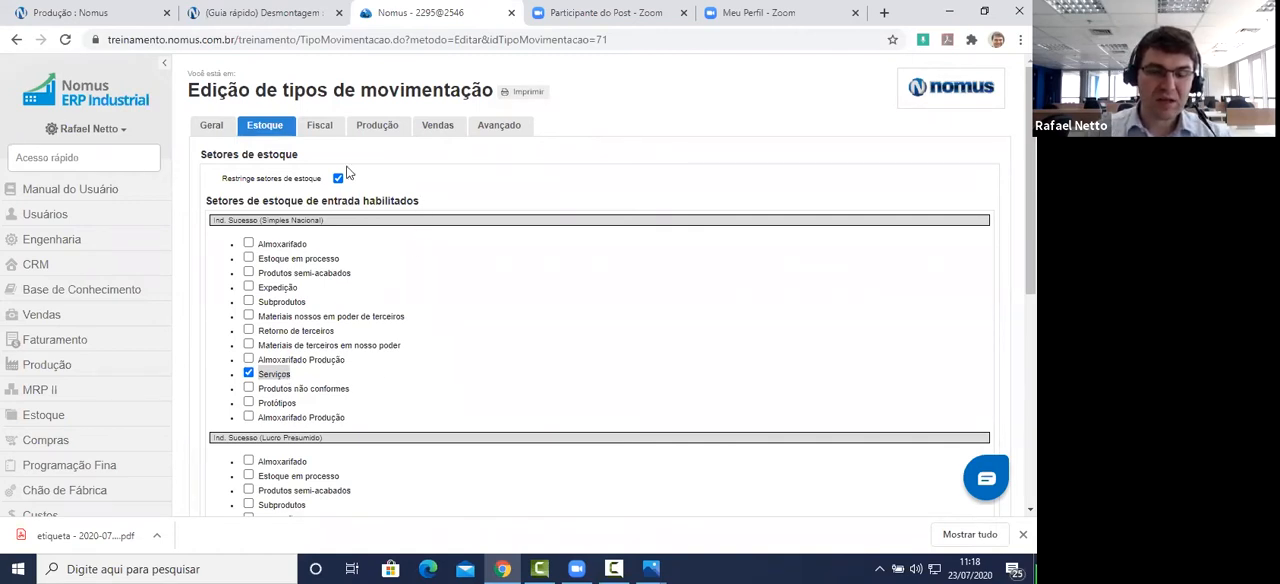
Step: Keep Apropriação pela produção as the Tipo de movimentação de saída in the production settings and save the movement type
left_click(375, 135)
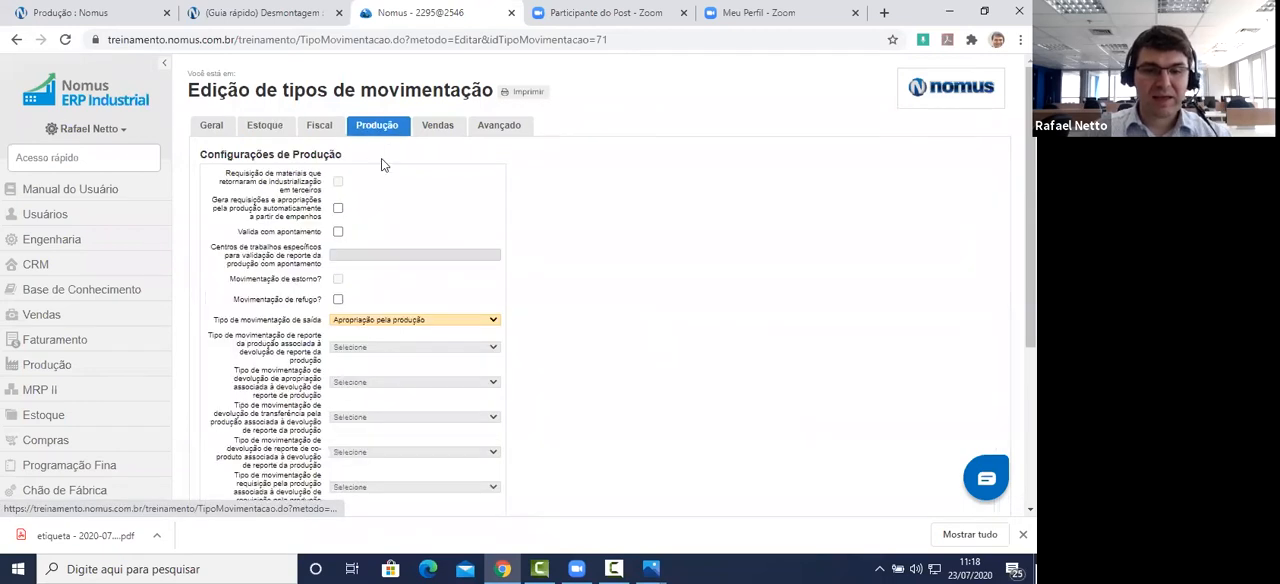
scroll(566, 214, "down", 2)
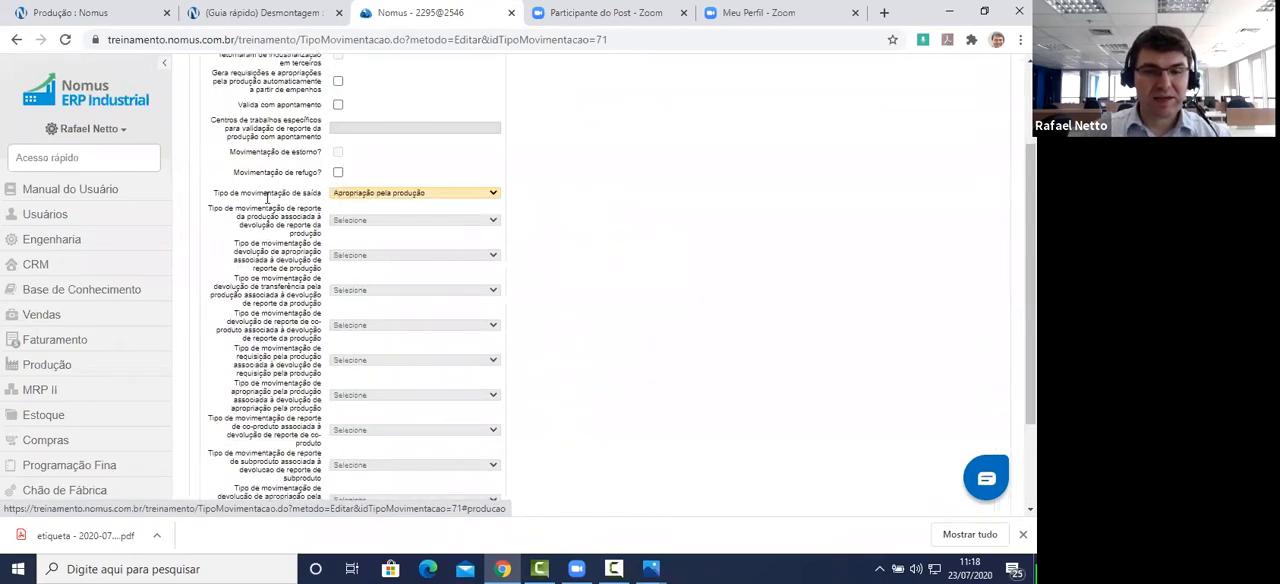
left_click_drag(213, 192, 322, 184)
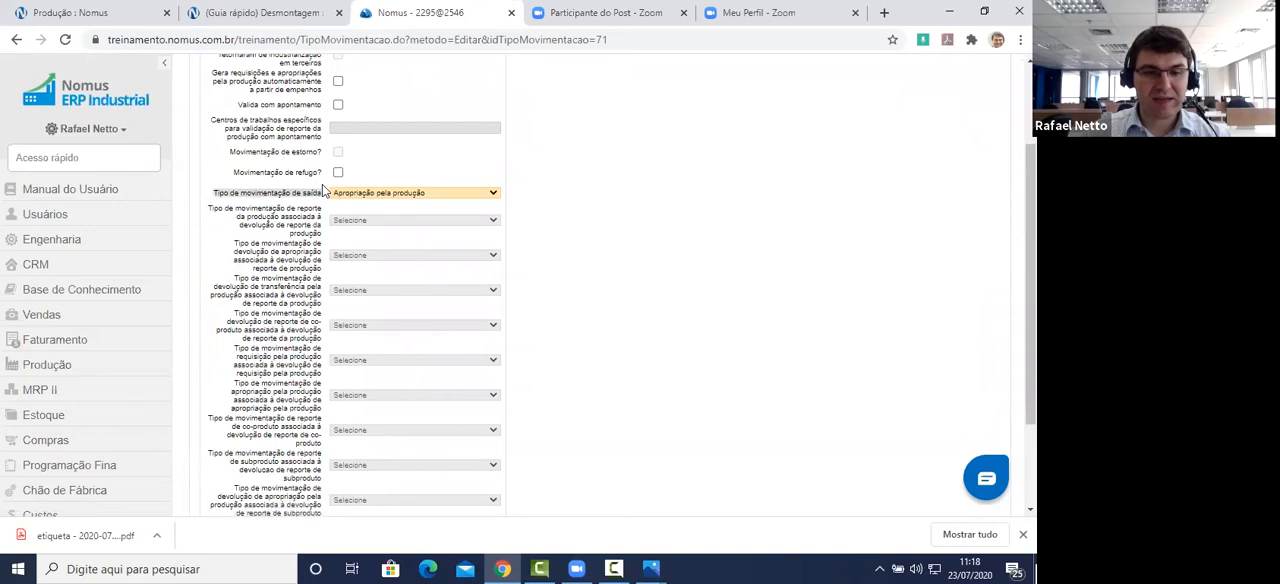
left_click(410, 195)
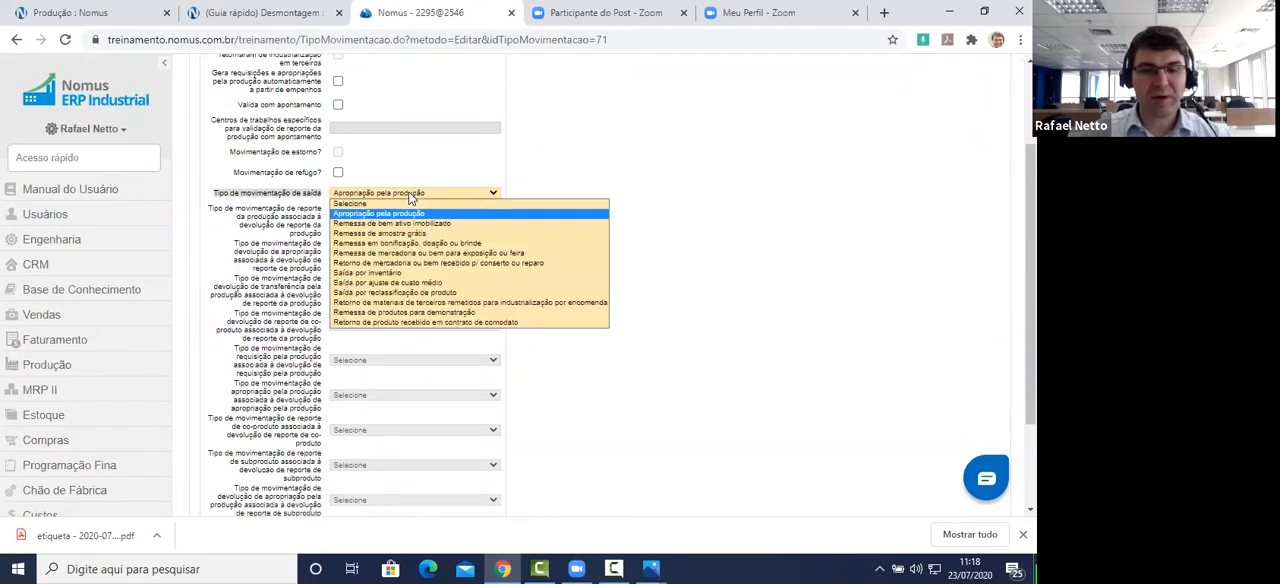
left_click(410, 195)
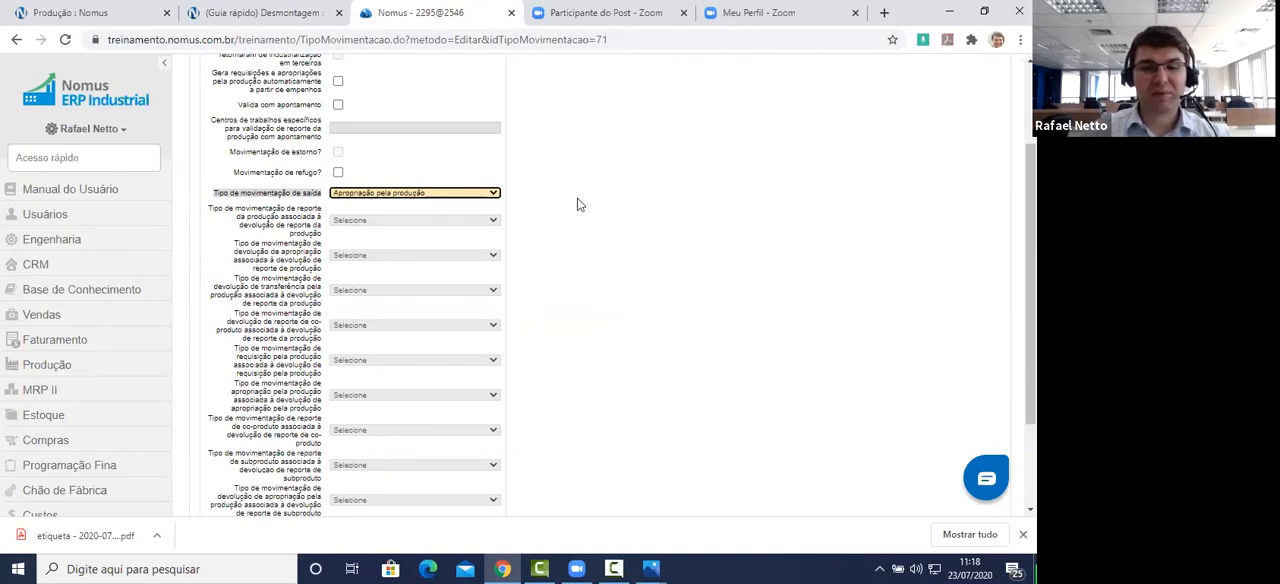
scroll(620, 210, "down", 2)
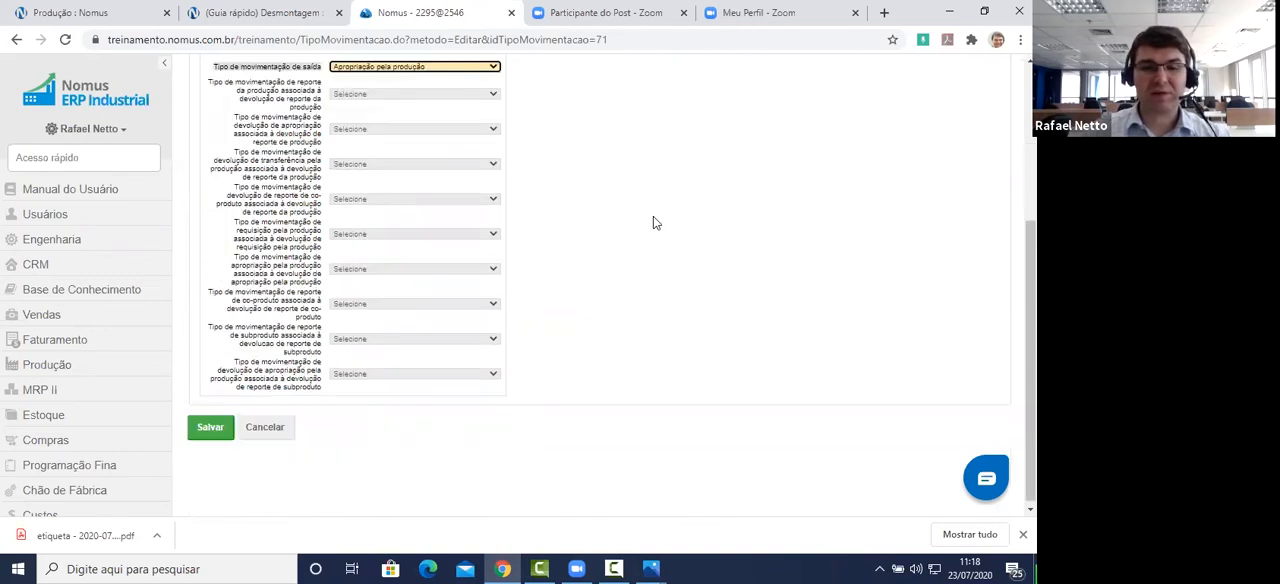
left_click(210, 432)
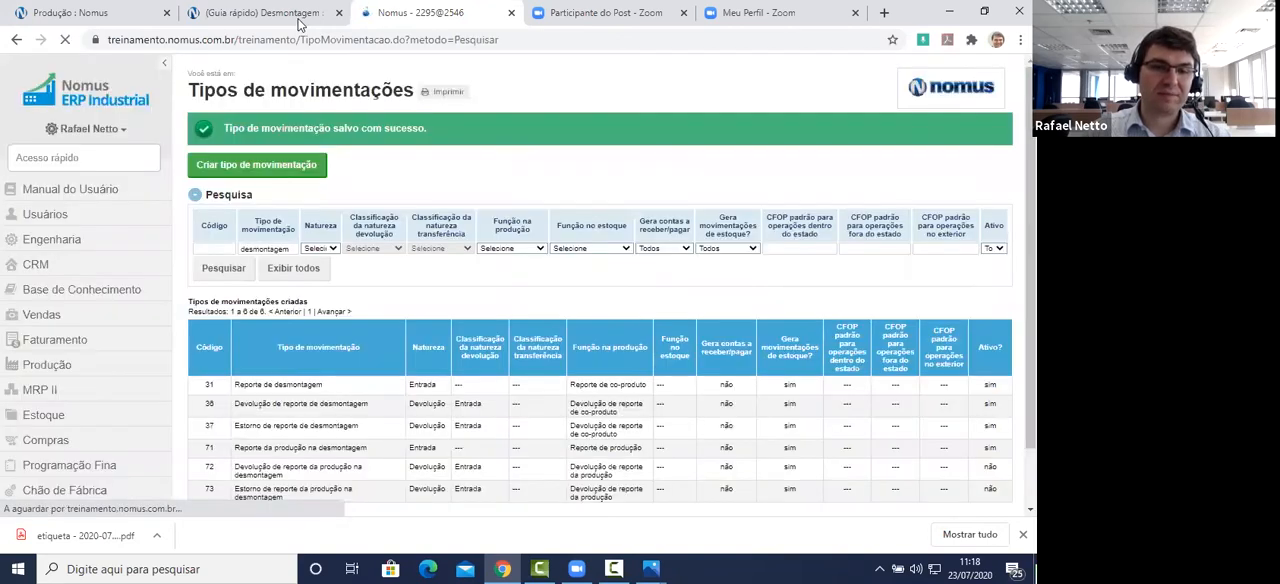
Step: Open Devolução de reporte da produção na desmontagem for editing, keeping Natureza as Devolução and the return classification as Entrada
scroll(297, 408, "down", 1)
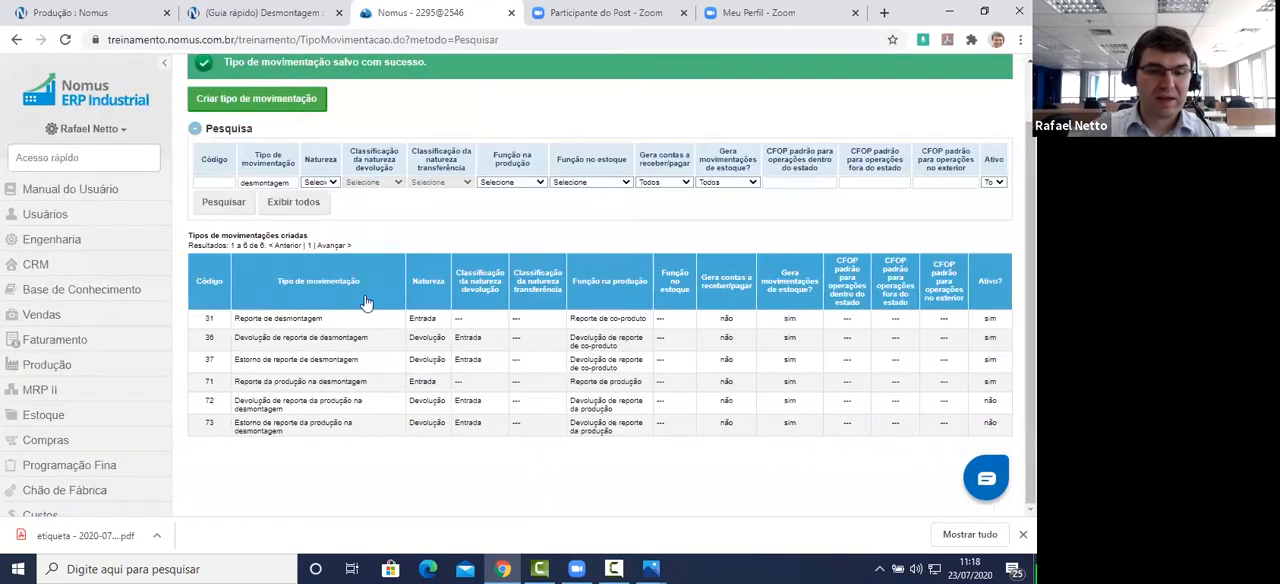
left_click(312, 407)
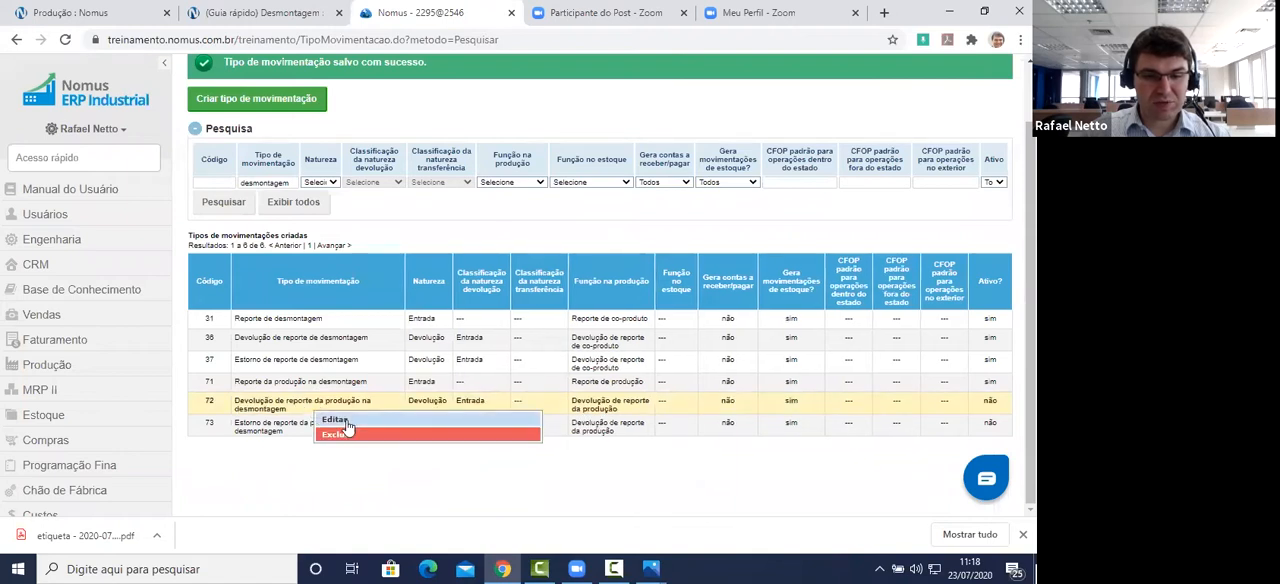
left_click(340, 420)
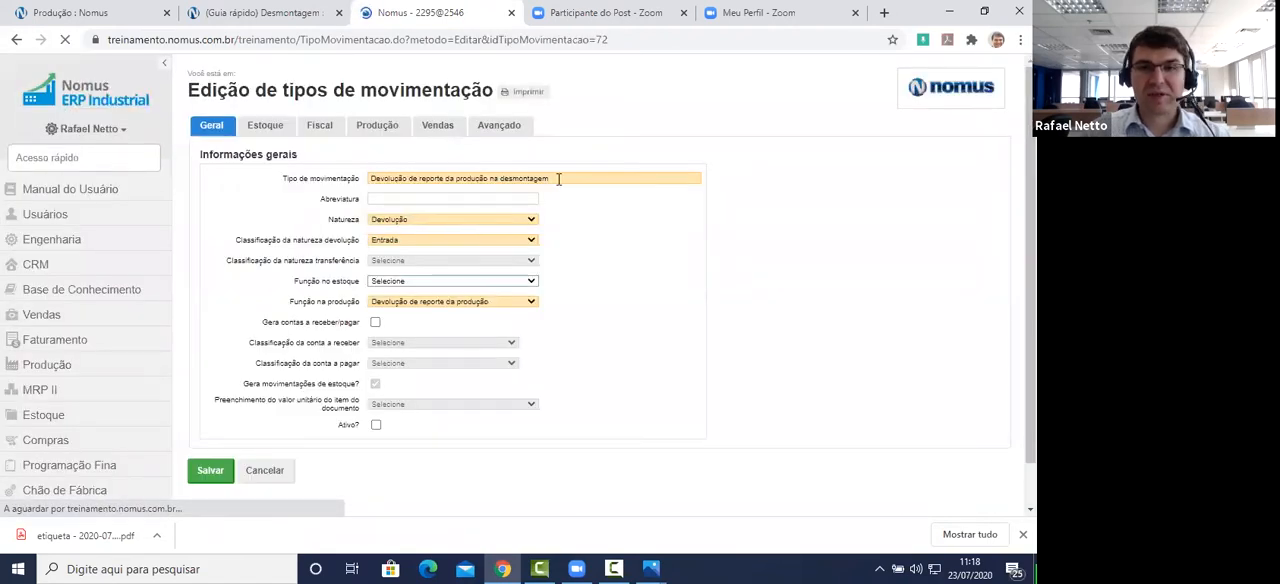
left_click_drag(559, 180, 367, 184)
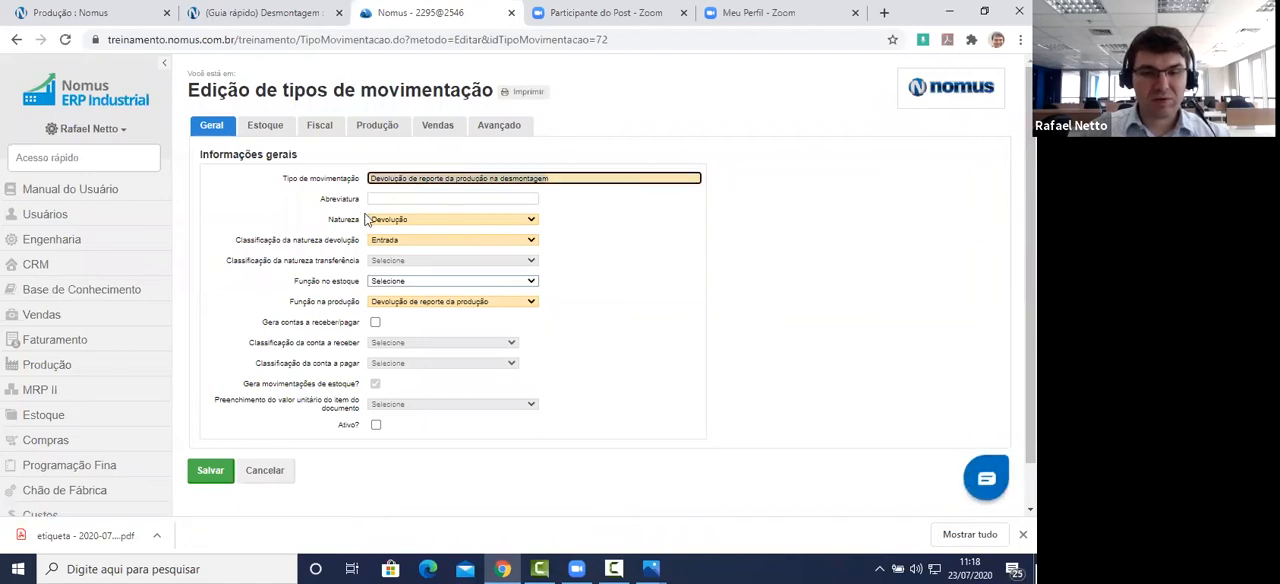
left_click(330, 219)
left_click(400, 222)
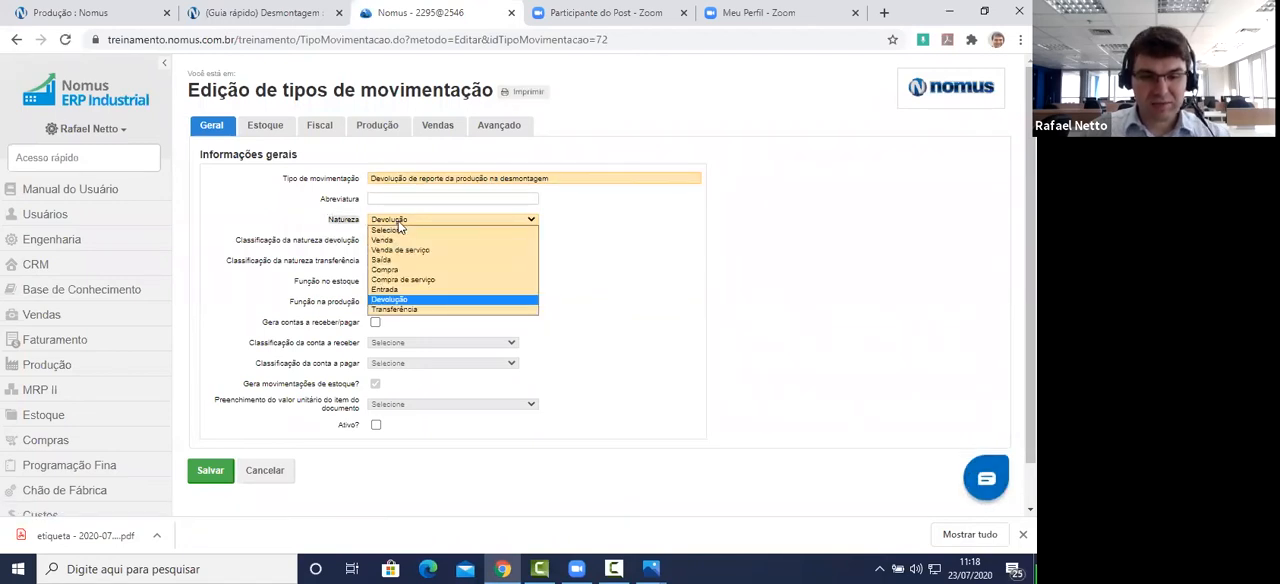
left_click(416, 302)
left_click_drag(237, 240, 377, 248)
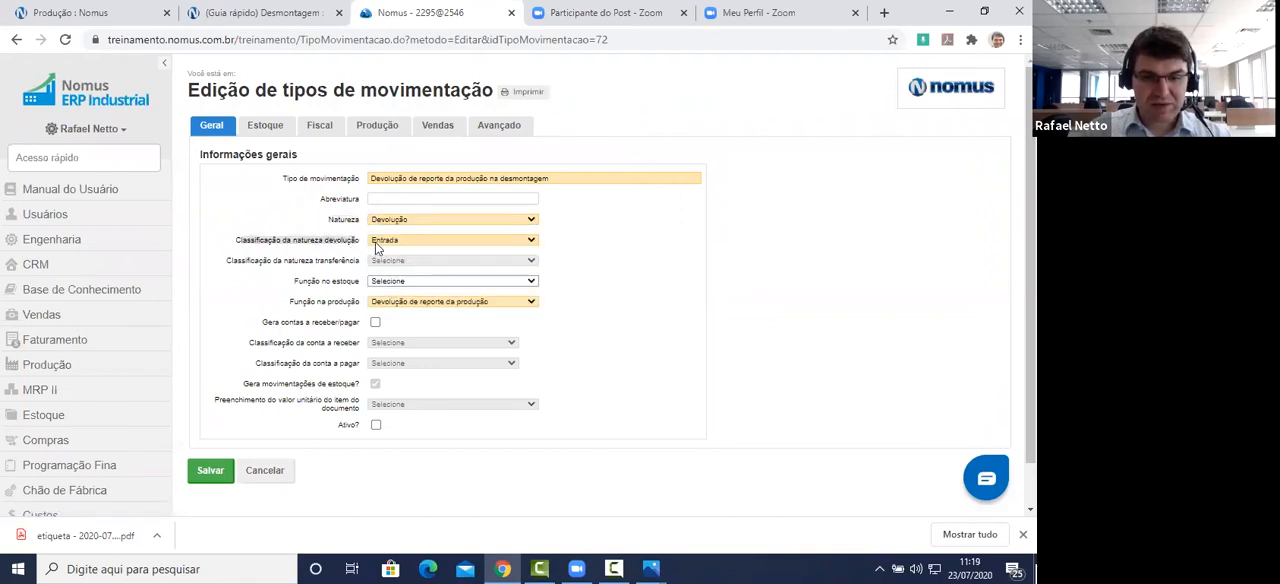
left_click(380, 243)
left_click(378, 290)
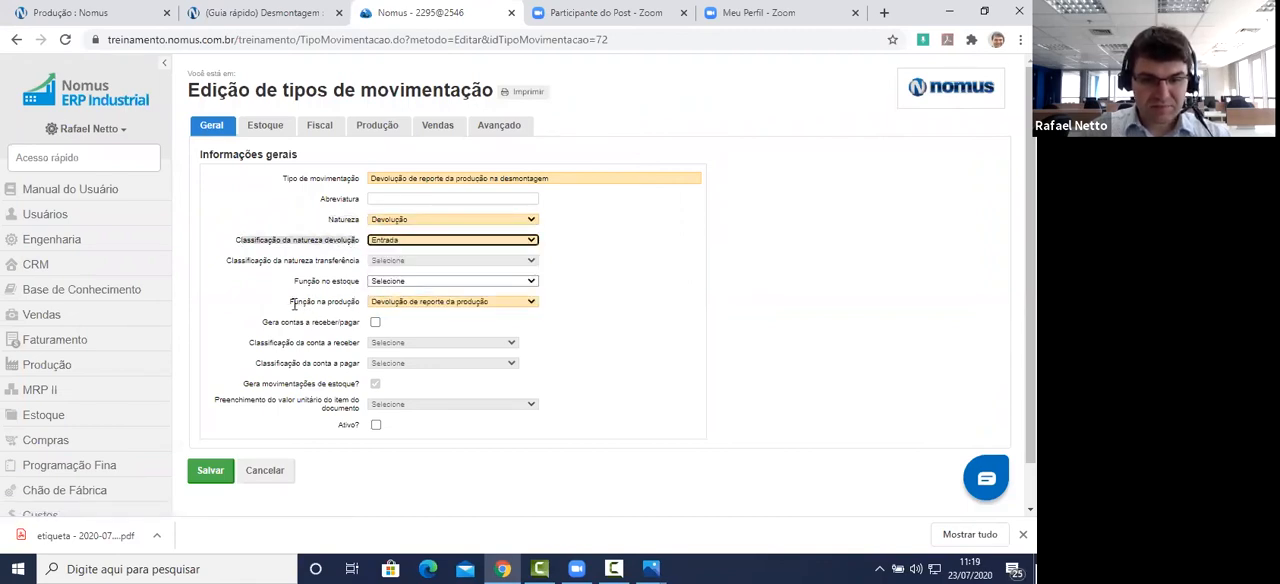
Step: Keep Função na produção as Devolução de reporte da produção, check the stock movement setting, and mark the return type as Ativo
left_click_drag(289, 306, 365, 310)
left_click(425, 303)
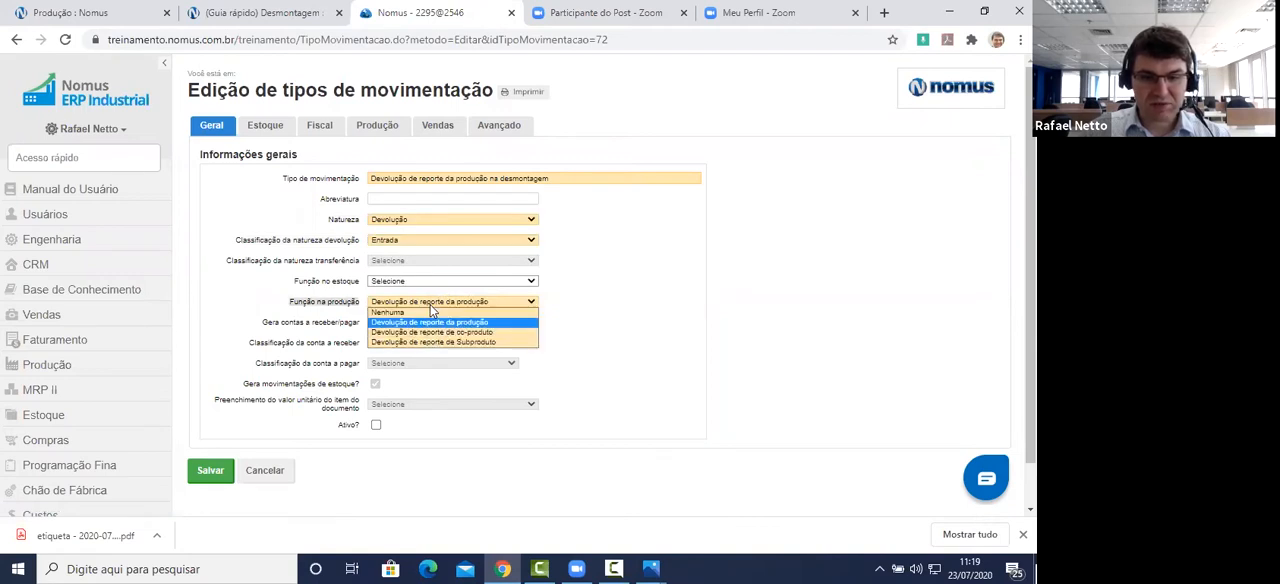
left_click(439, 323)
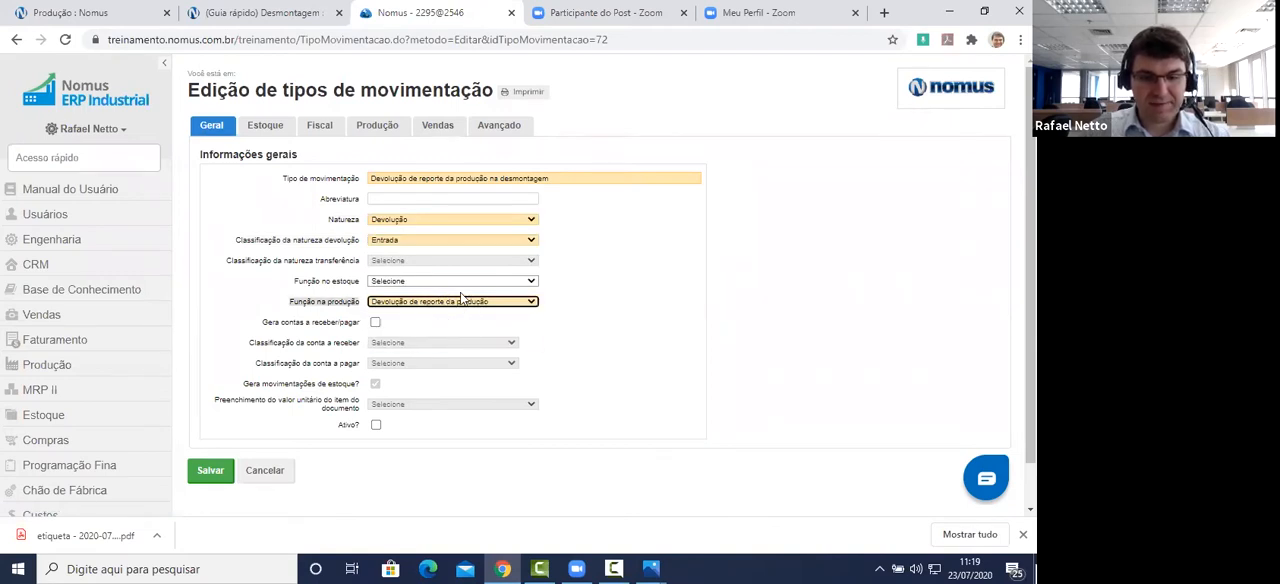
left_click_drag(243, 384, 360, 384)
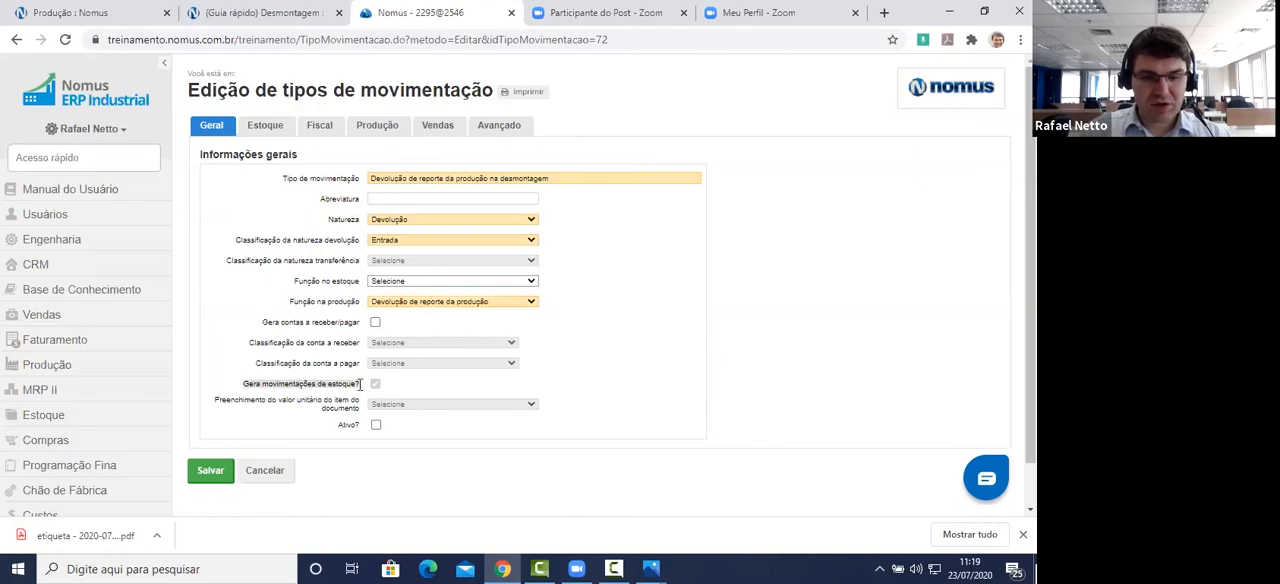
left_click(376, 425)
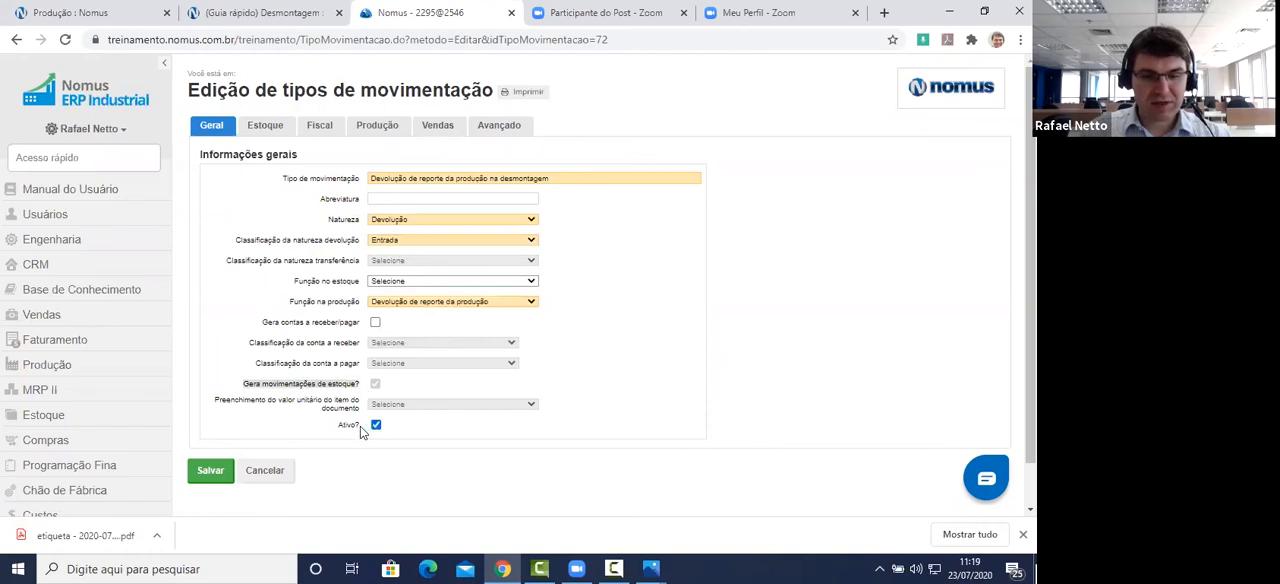
Step: Check the stock-sector restriction, then keep Reporte da produção na desmontagem as the report type associated with the production-report return
left_click(266, 125)
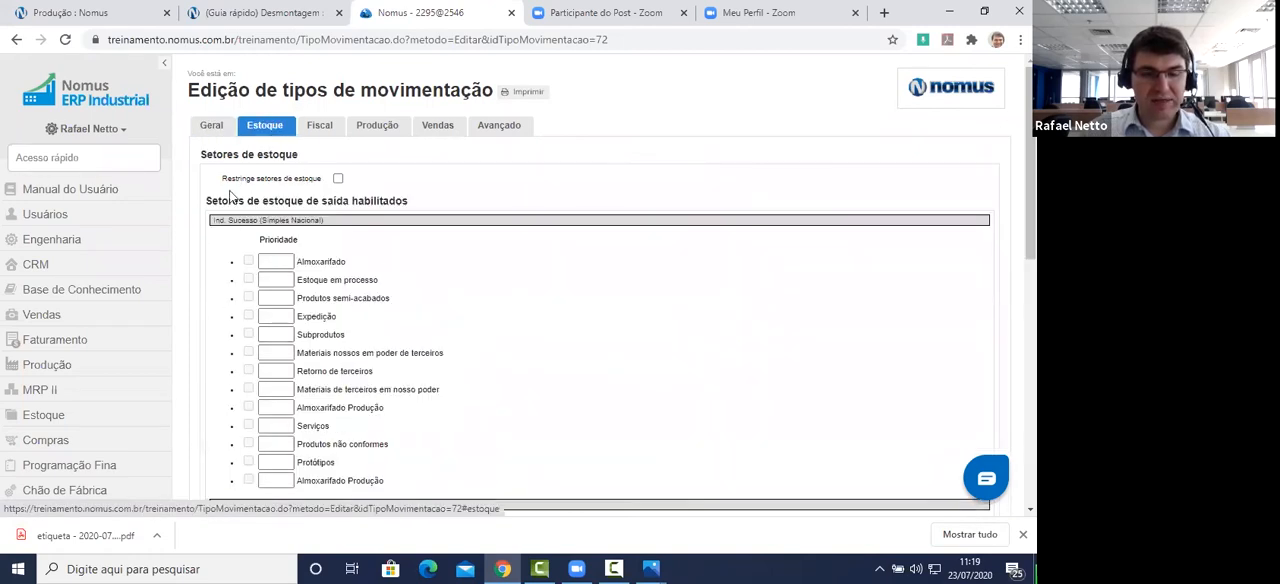
left_click(382, 128)
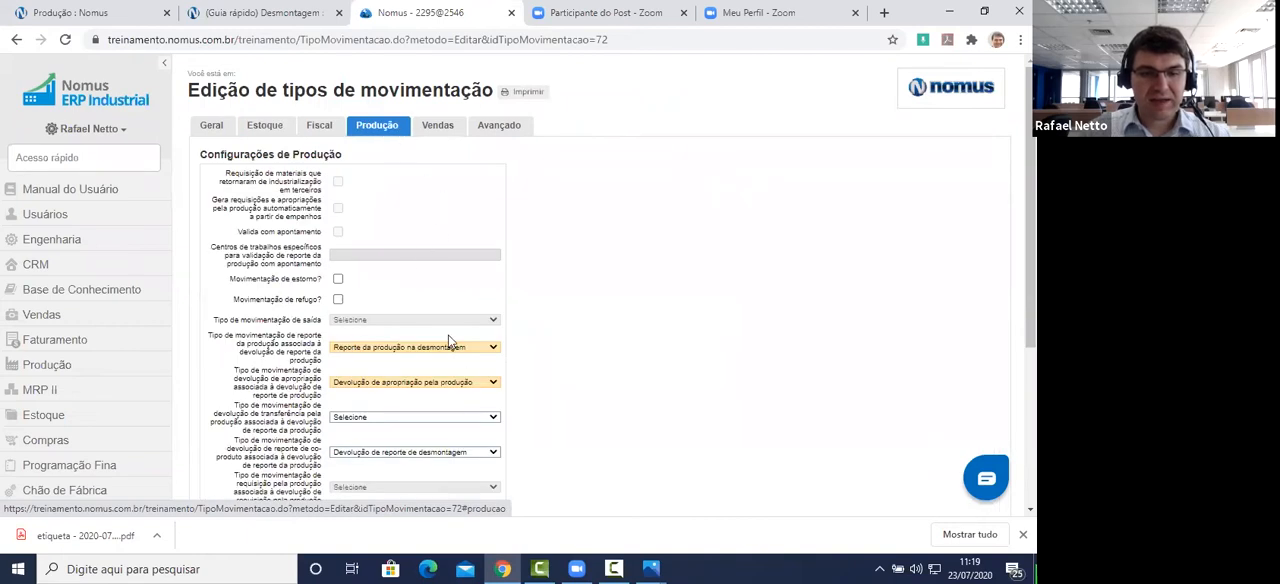
scroll(587, 241, "down", 2)
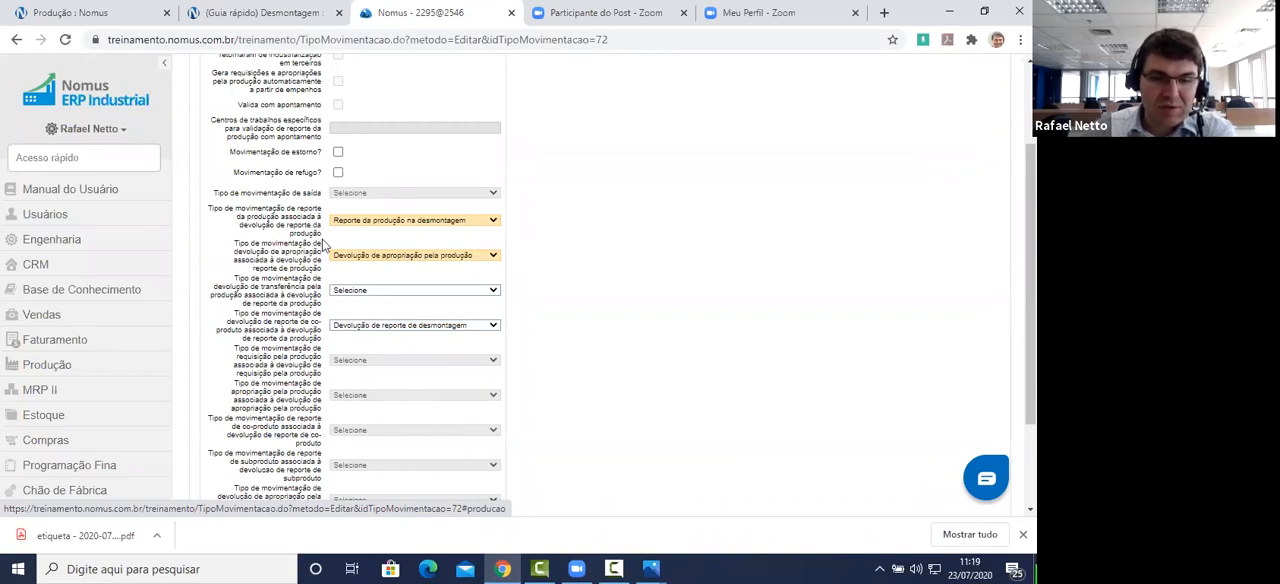
left_click_drag(322, 239, 211, 216)
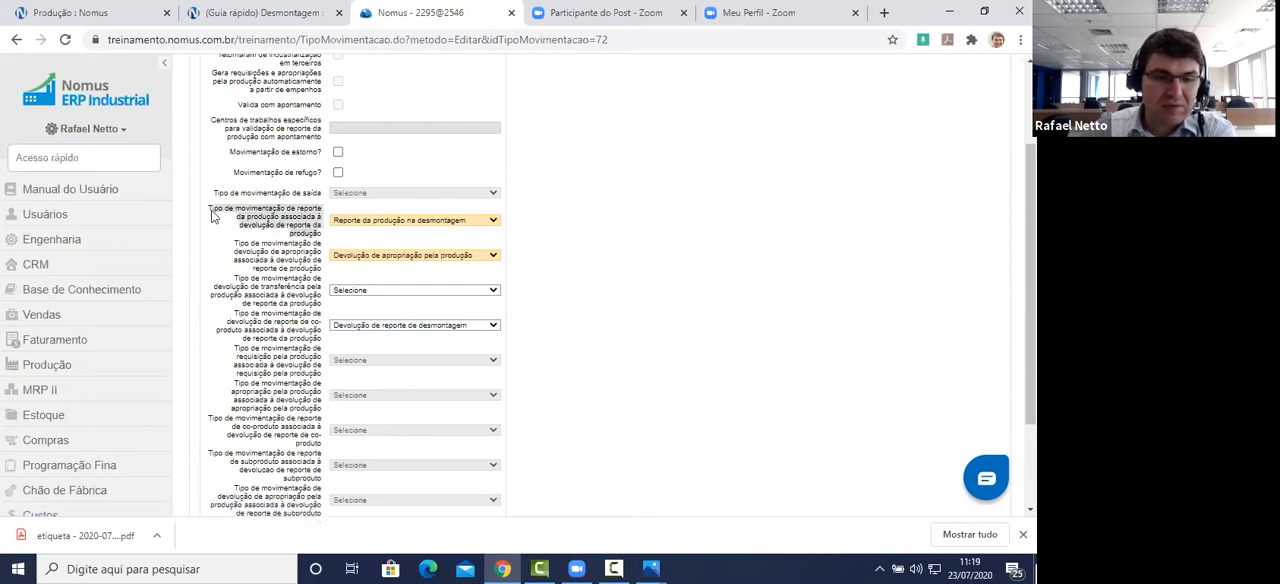
left_click(442, 222)
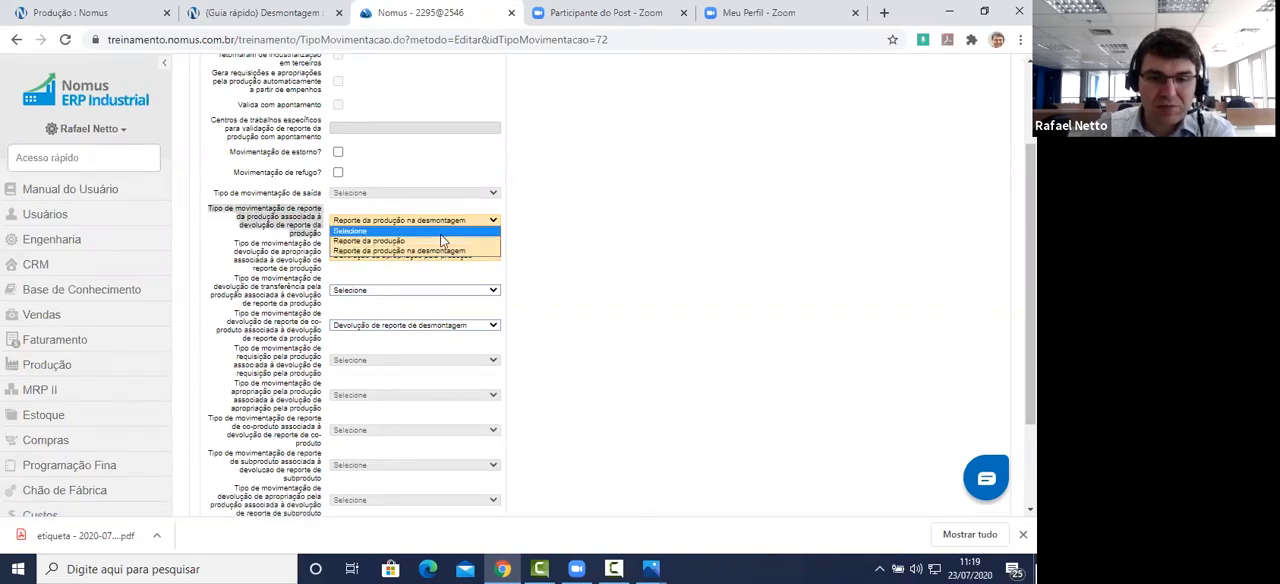
left_click(430, 250)
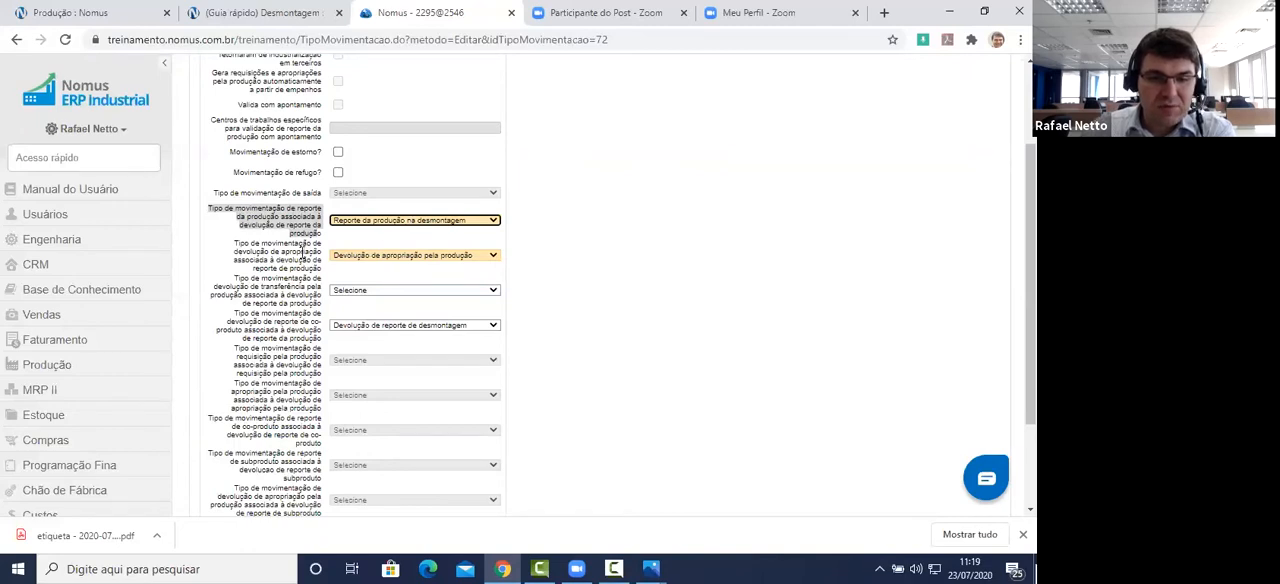
Step: Keep Devolução de apropriação pela produção and Devolução de reporte de desmontagem as the associated appropriation and co-product return types, and save the movement type
left_click_drag(324, 272, 236, 244)
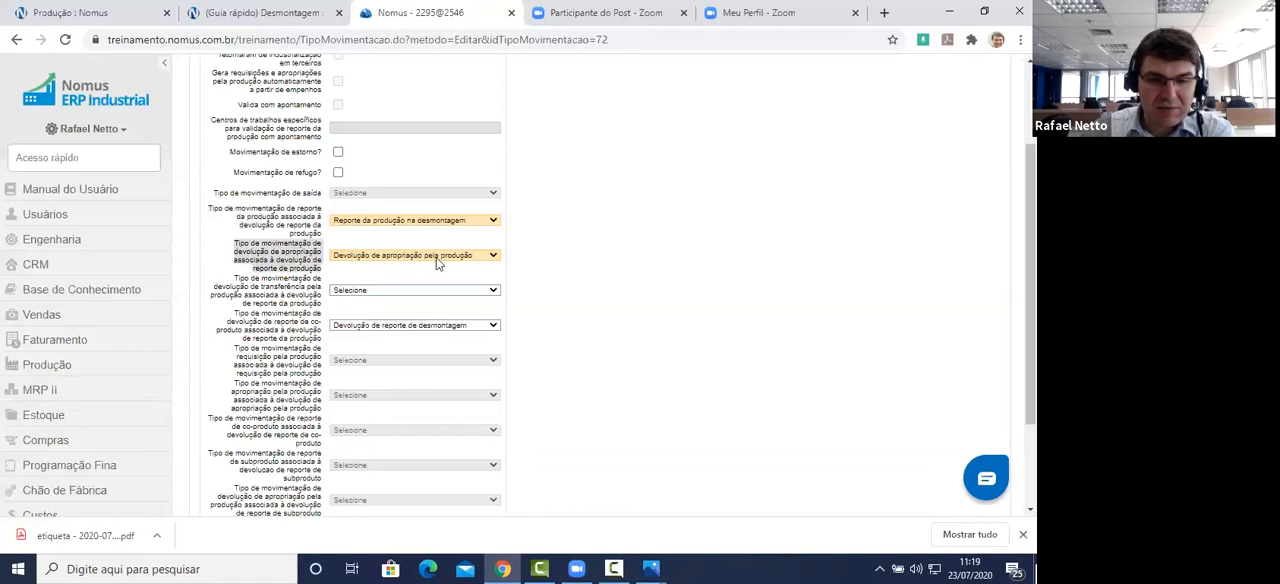
left_click(437, 263)
left_click(454, 281)
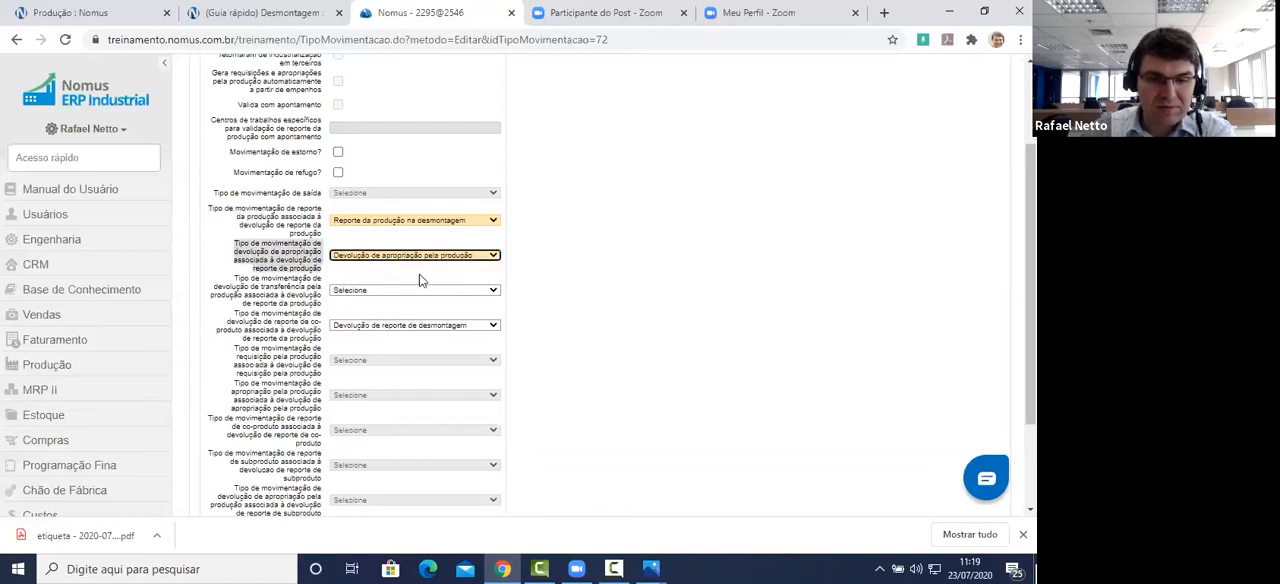
left_click_drag(234, 316, 323, 345)
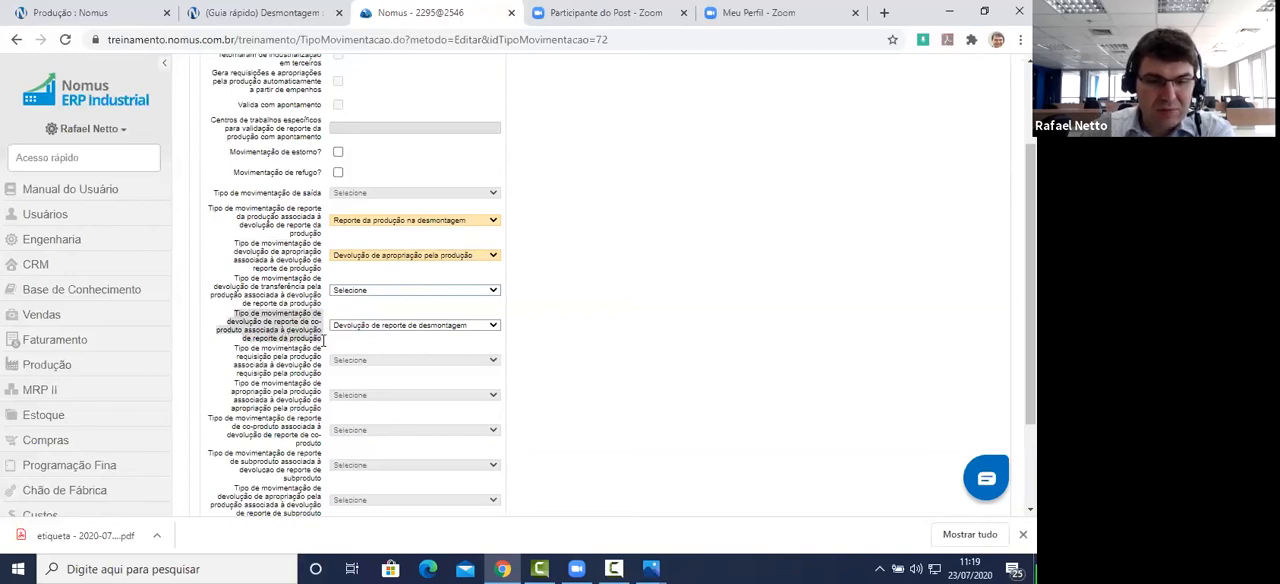
left_click(460, 328)
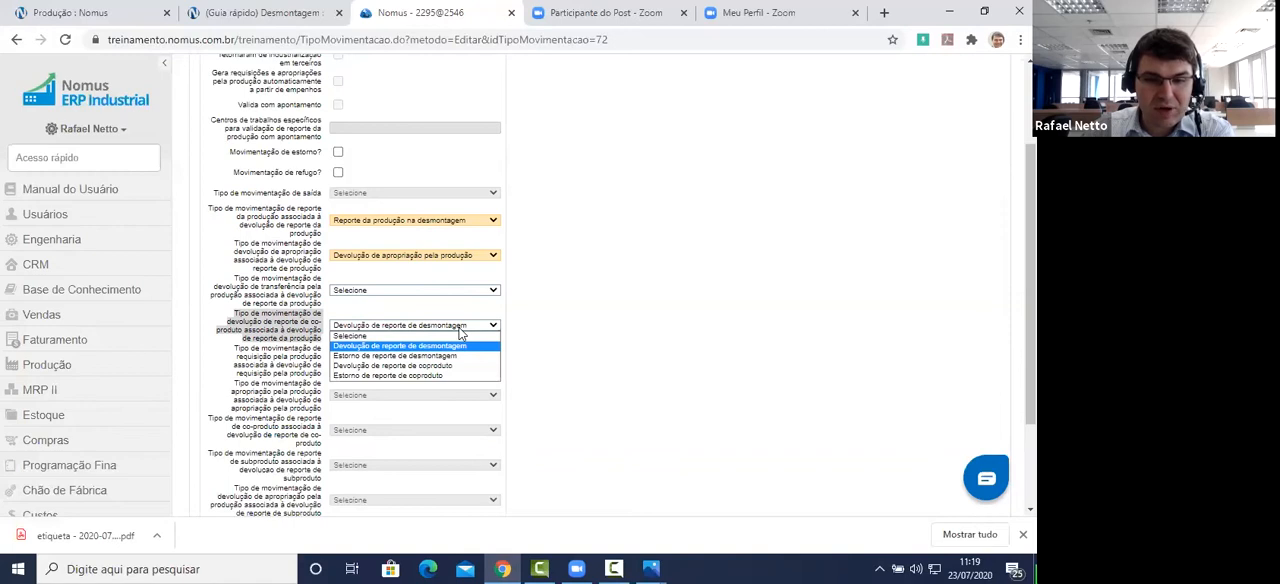
left_click(465, 346)
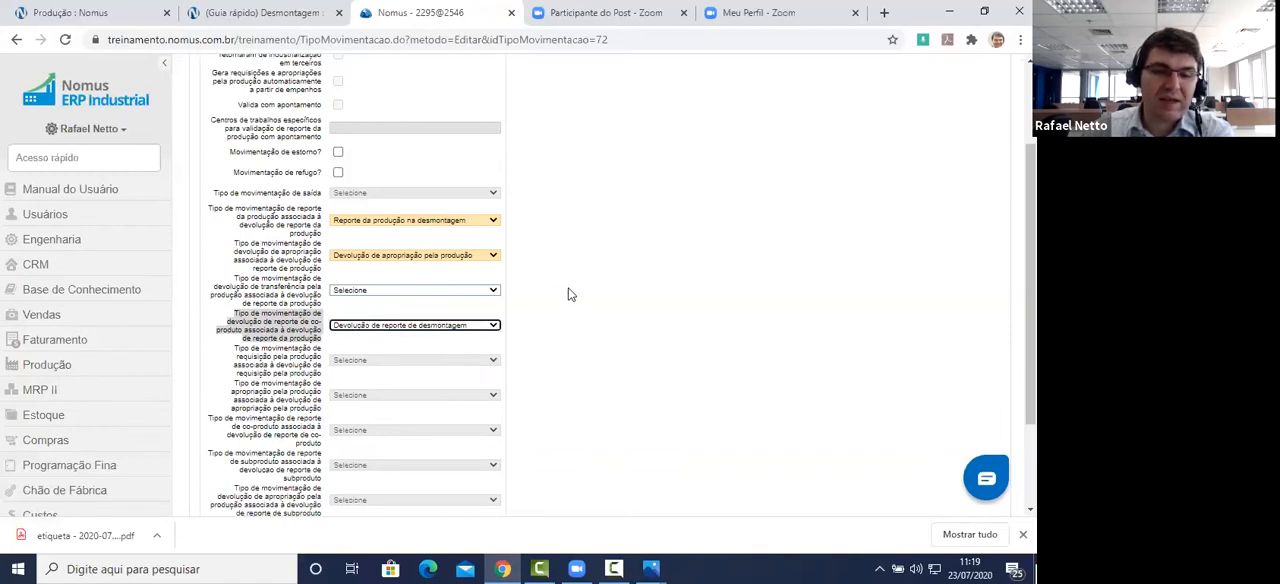
scroll(568, 294, "down", 2)
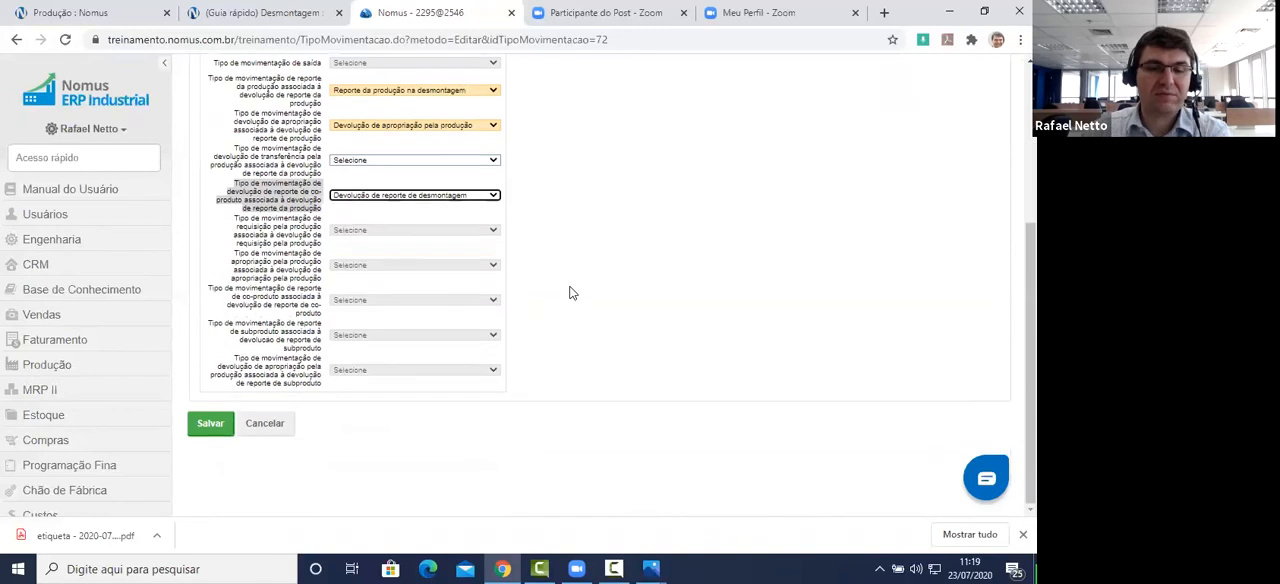
left_click(212, 426)
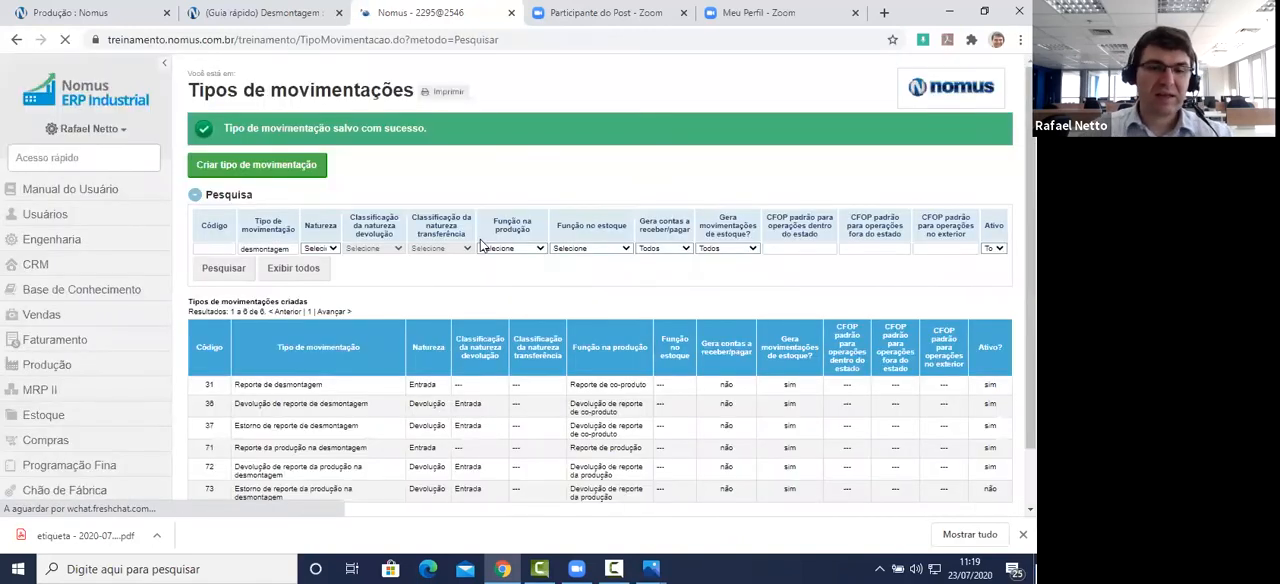
Step: Open Estorno de reporte da produção na desmontagem for editing, keeping Natureza as Devolução and the return classification as Entrada
scroll(483, 240, "down", 1)
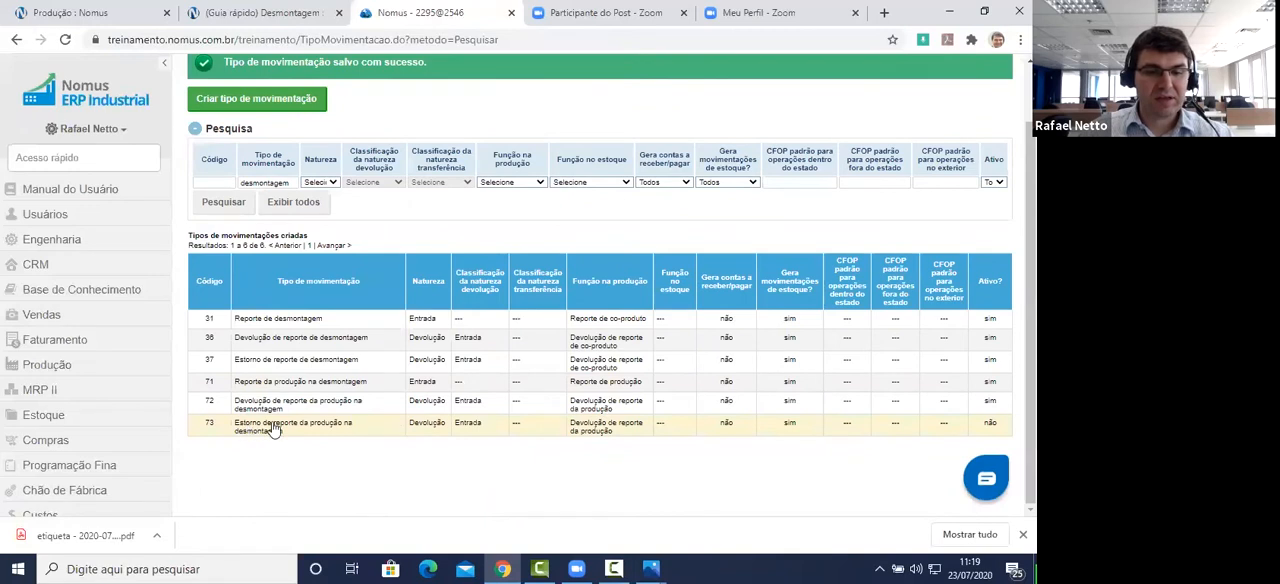
left_click(350, 430)
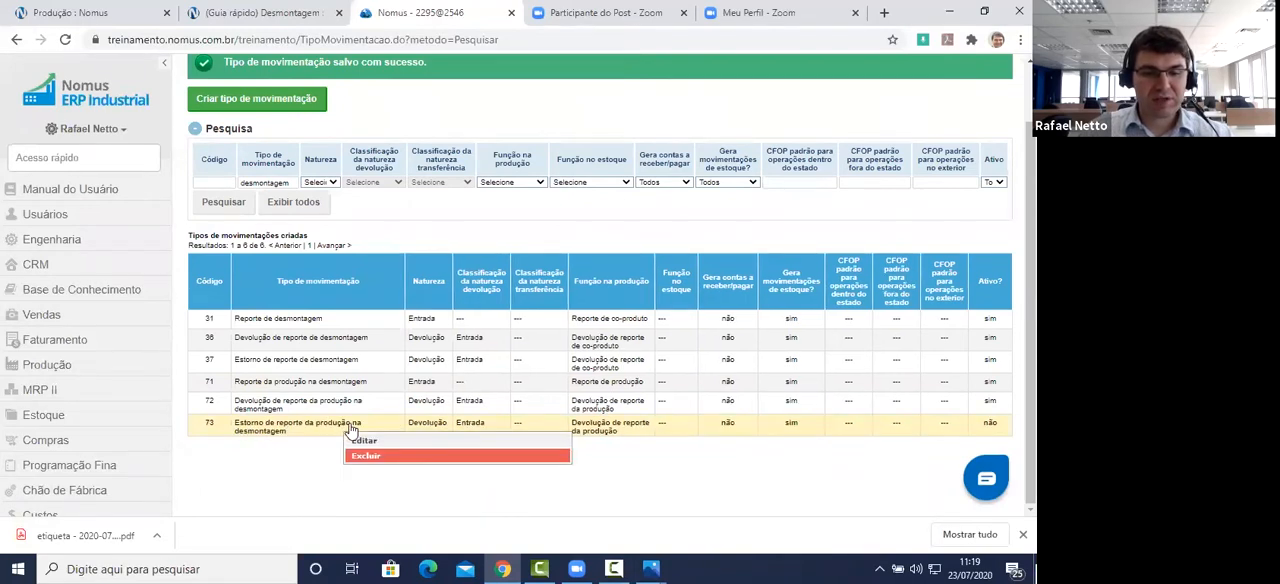
left_click(365, 441)
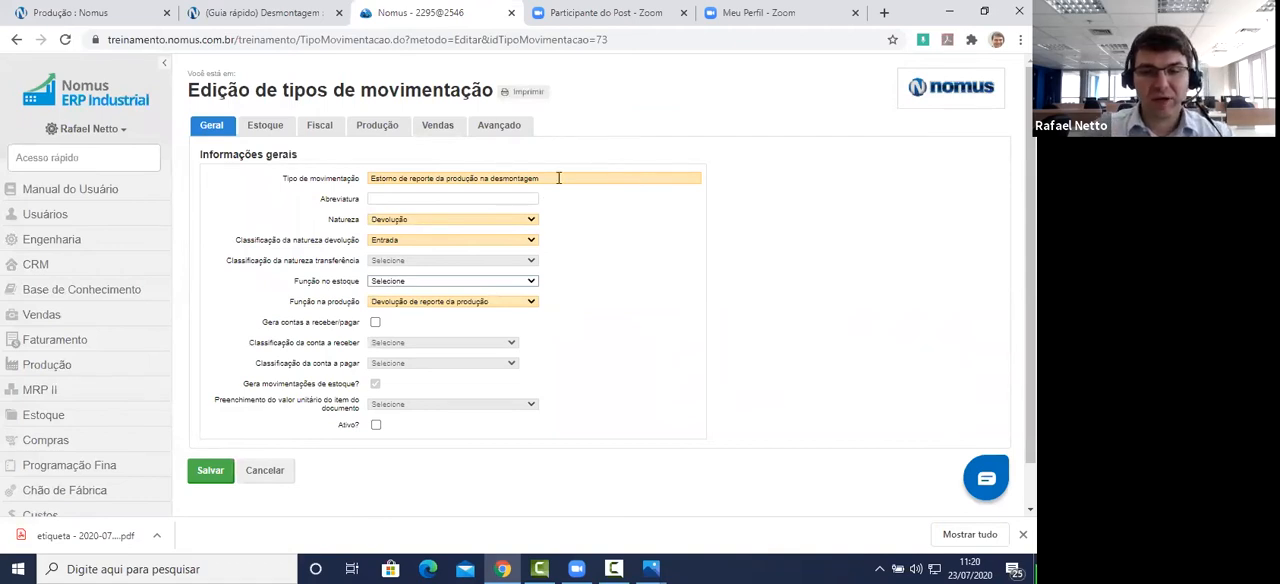
left_click(375, 178)
left_click_drag(327, 222, 368, 221)
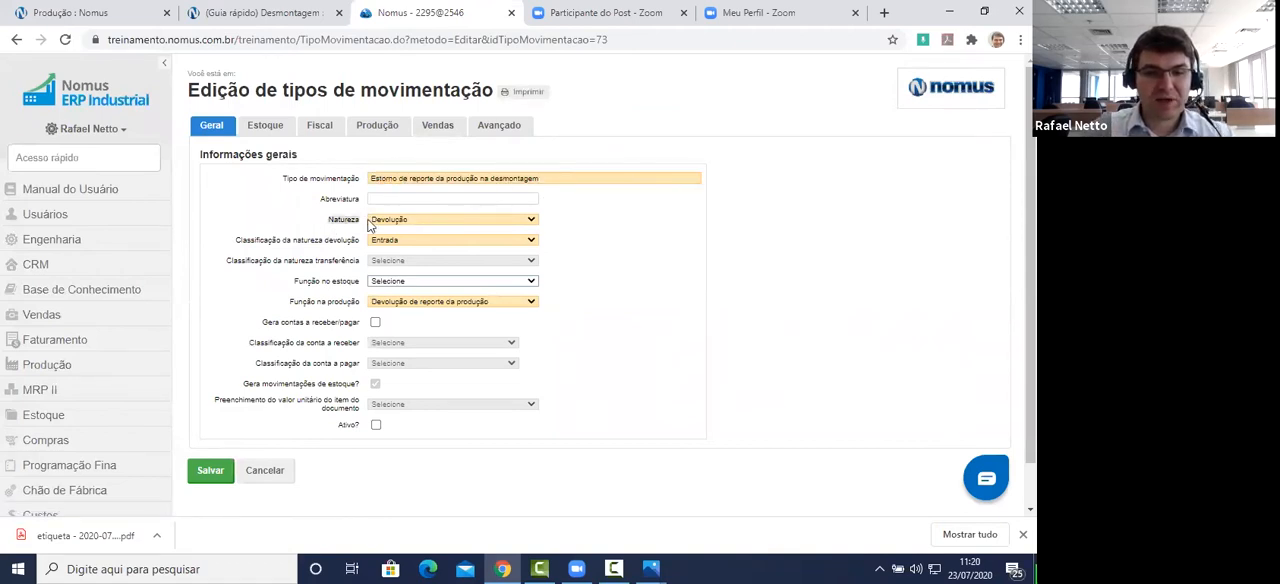
left_click(390, 220)
left_click(361, 229)
left_click(237, 241)
left_click_drag(237, 243, 380, 246)
left_click(384, 243)
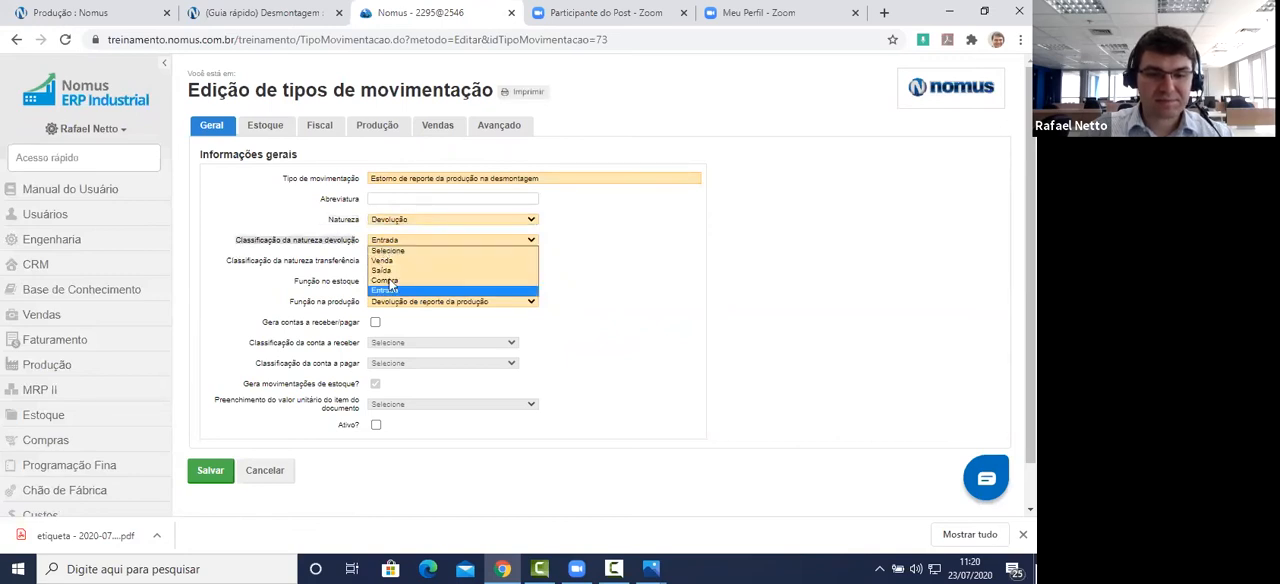
left_click(386, 289)
Step: Keep Função na produção as Devolução de reporte da produção, check the stock movement setting, and mark the reversal type as Ativo
left_click_drag(290, 302, 372, 302)
left_click(378, 302)
left_click(388, 302)
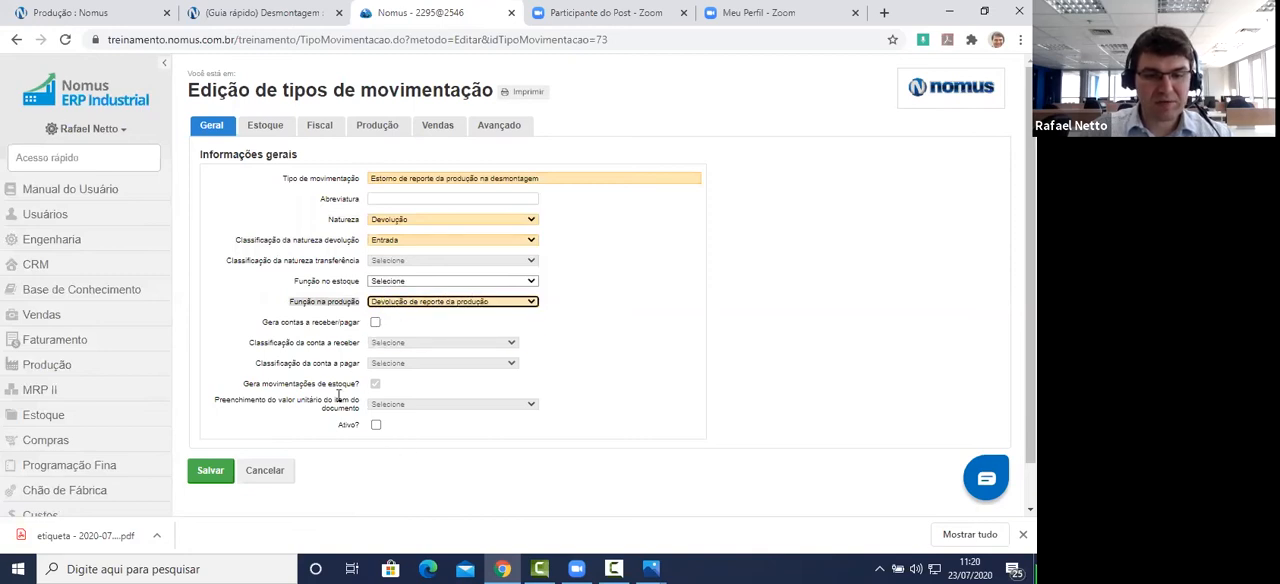
left_click_drag(362, 390, 240, 388)
left_click(375, 424)
Step: Review the reversal type's stock-sector restriction and production settings, including Movimentação de estorno, and save the movement type
left_click(274, 128)
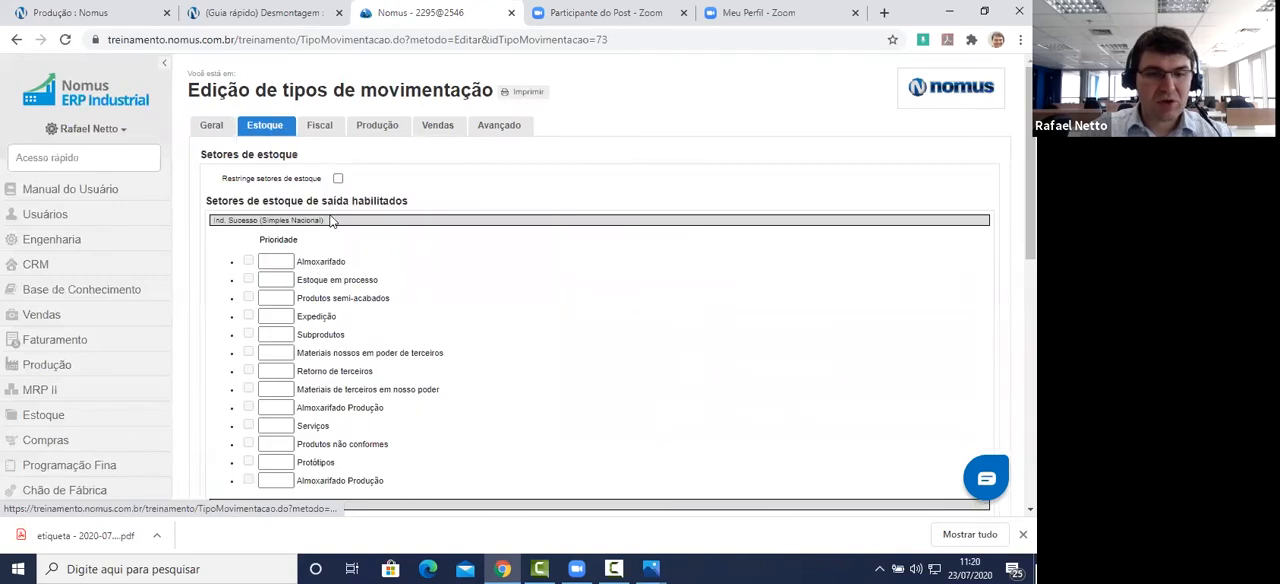
left_click(384, 128)
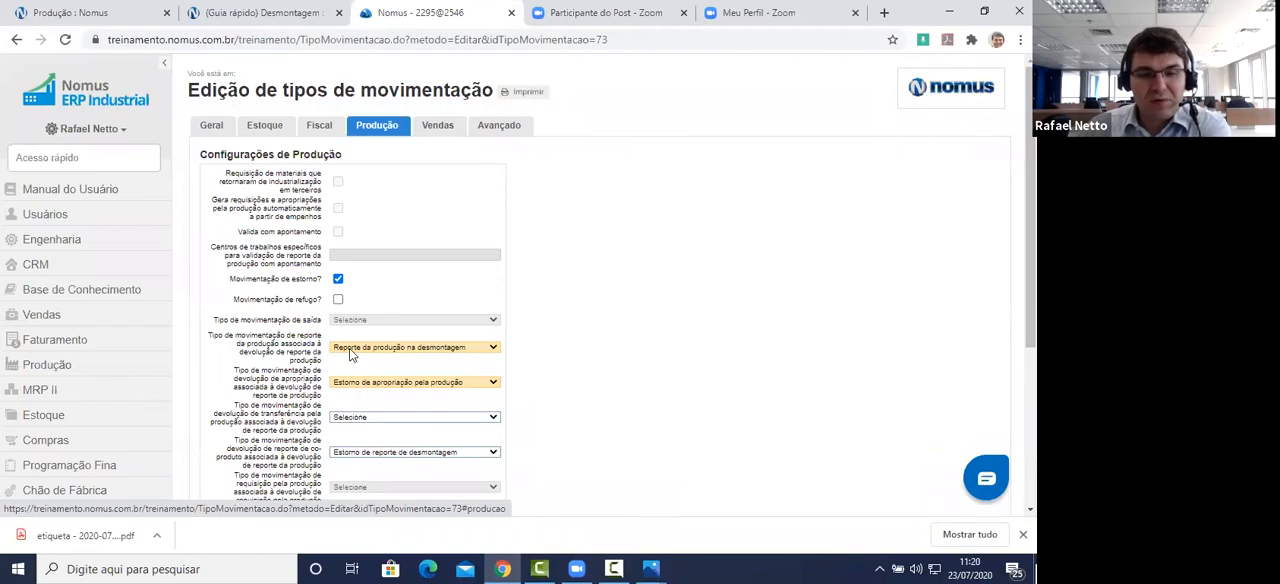
left_click_drag(230, 278, 320, 279)
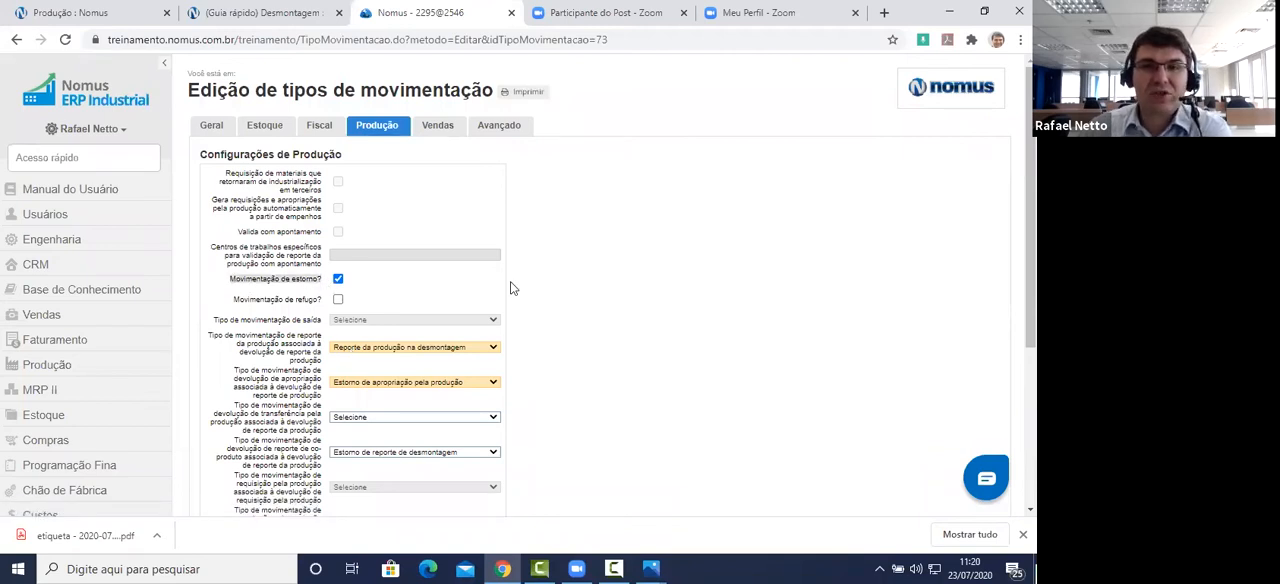
scroll(535, 280, "down", 3)
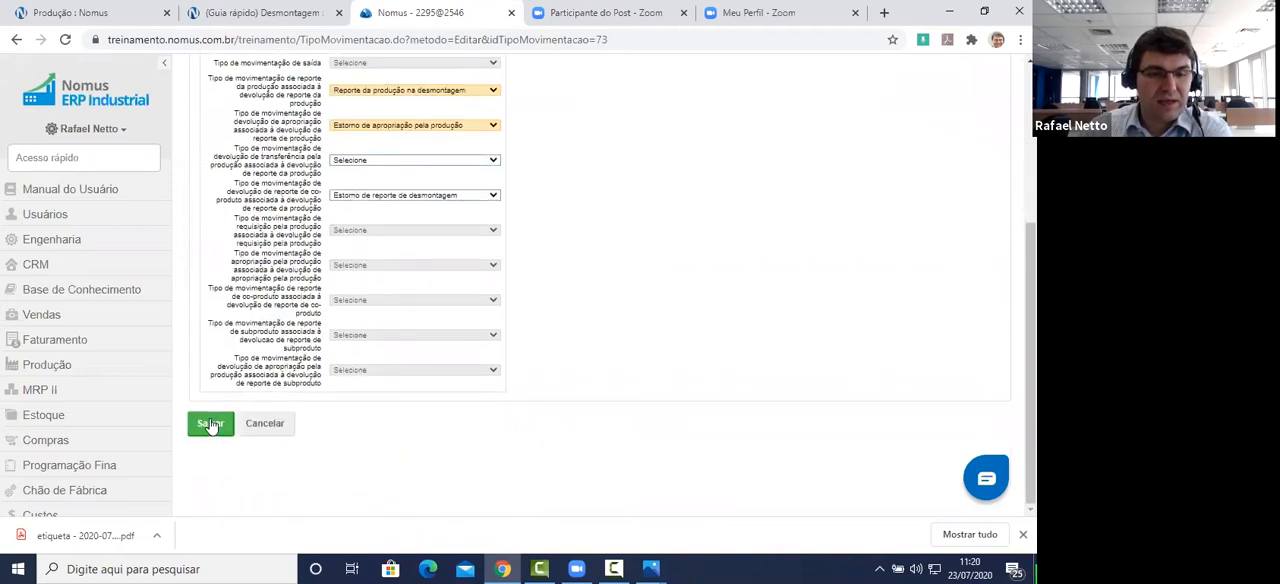
left_click(210, 424)
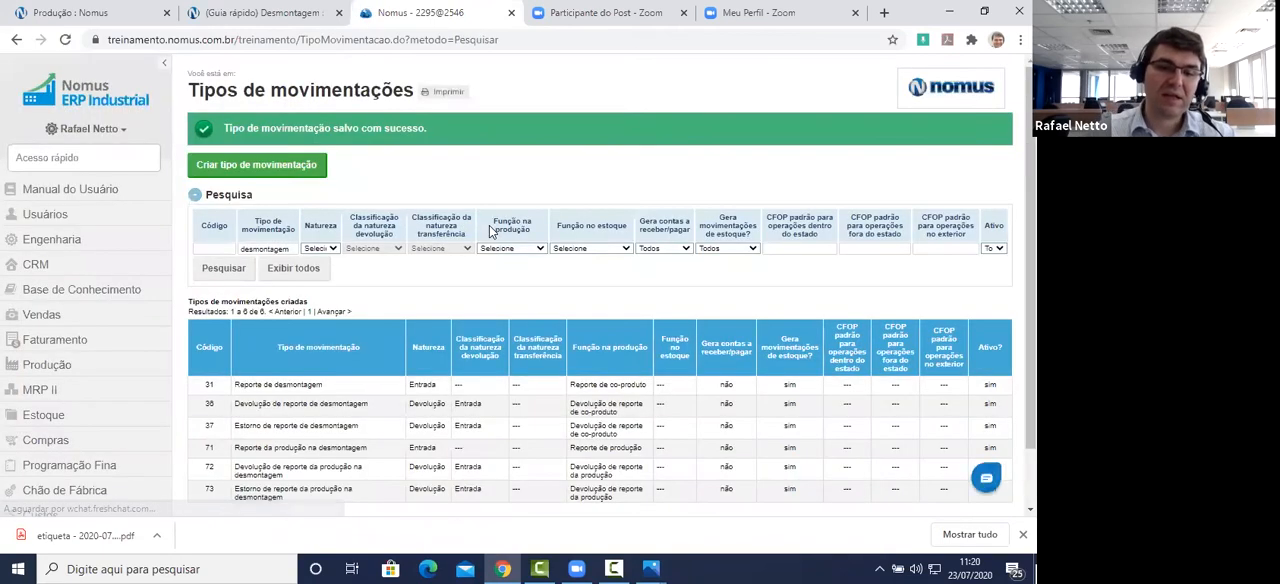
Step: Switch to the Desmontagem quick guide and review its registration instructions for the disassembly report, return and reversal movement types
left_click(278, 13)
scroll(319, 285, "down", 10)
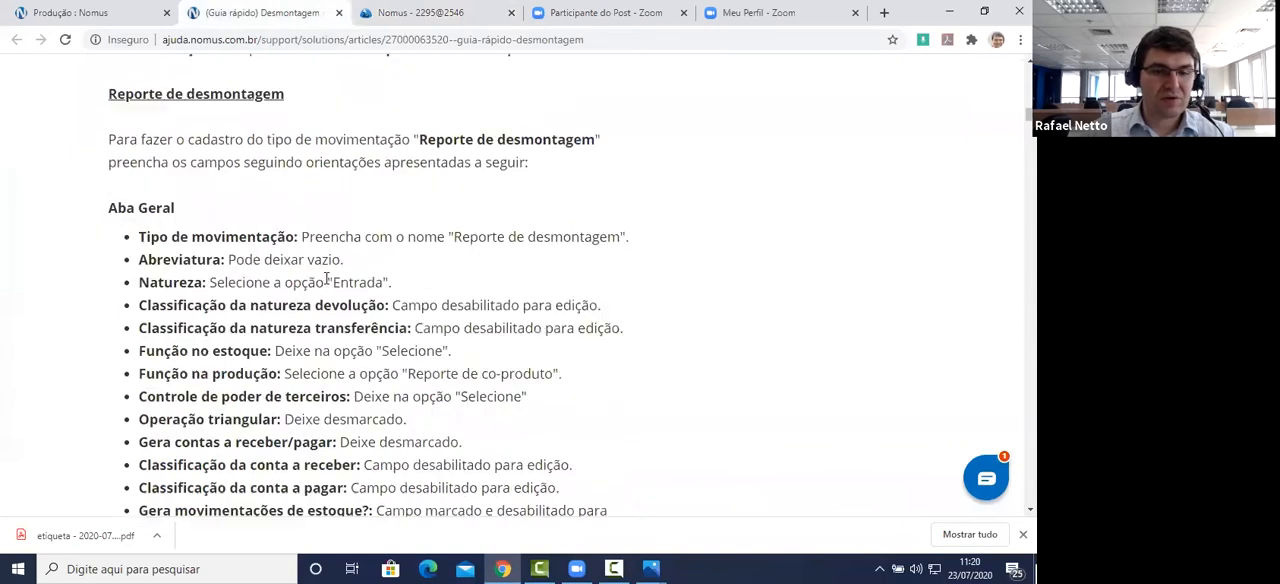
scroll(319, 285, "down", 5)
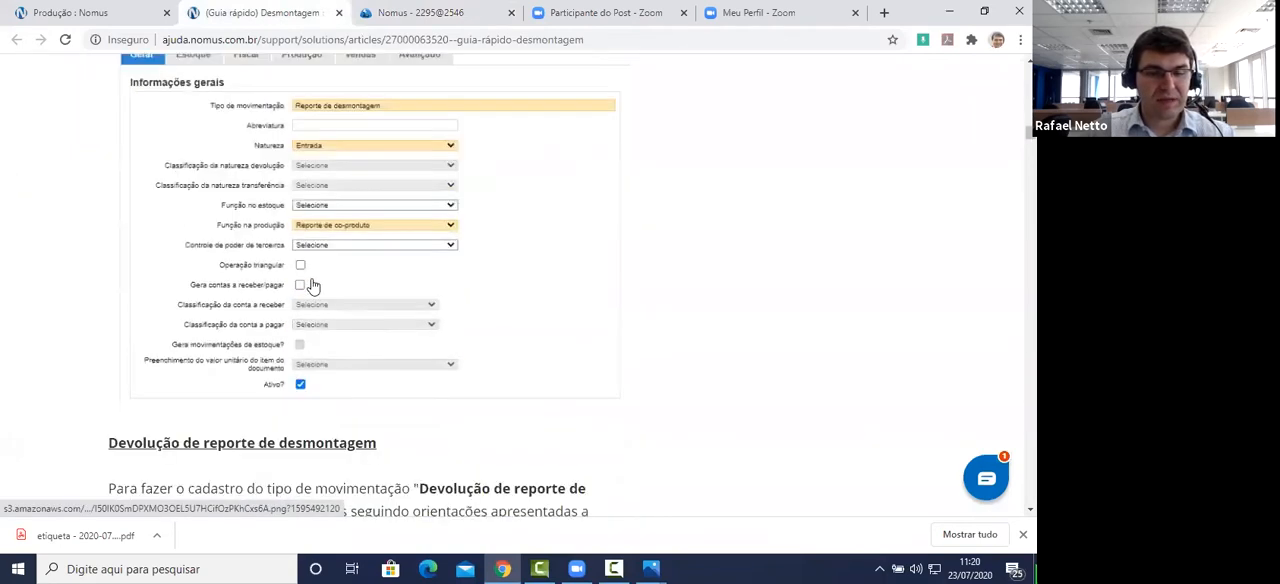
scroll(320, 288, "down", 5)
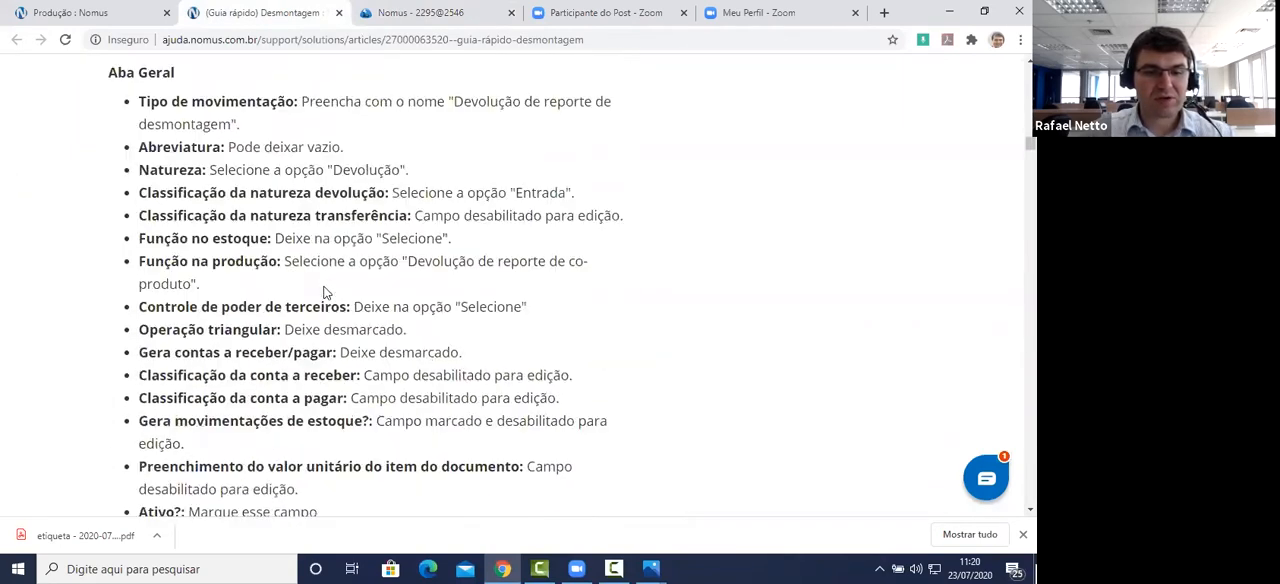
scroll(337, 277, "down", 1)
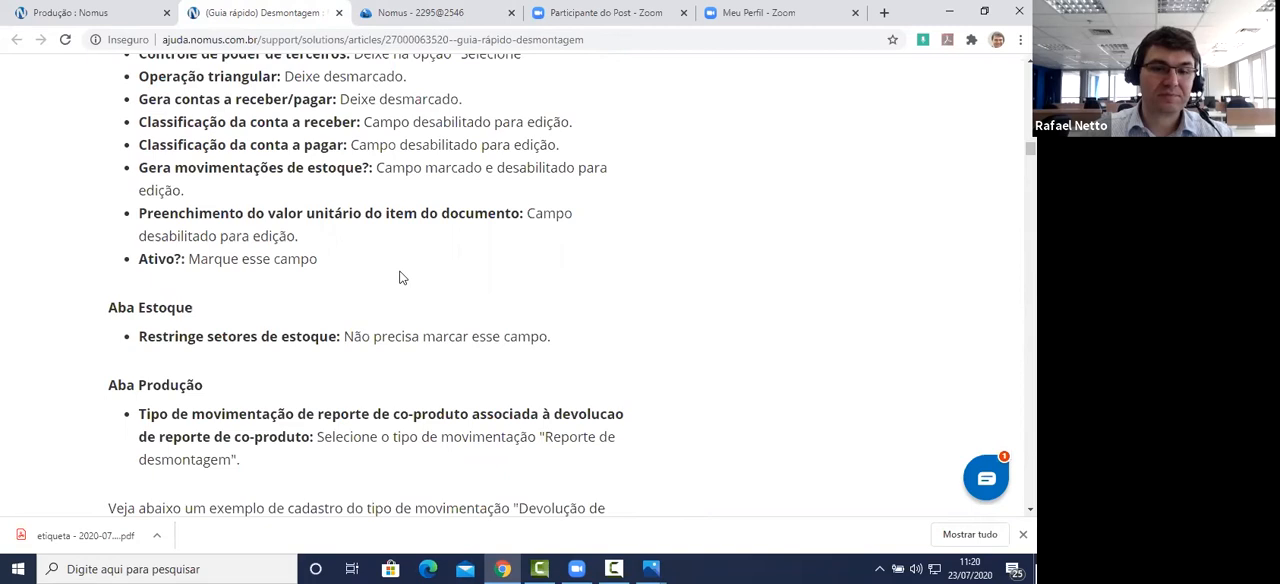
scroll(392, 278, "down", 7)
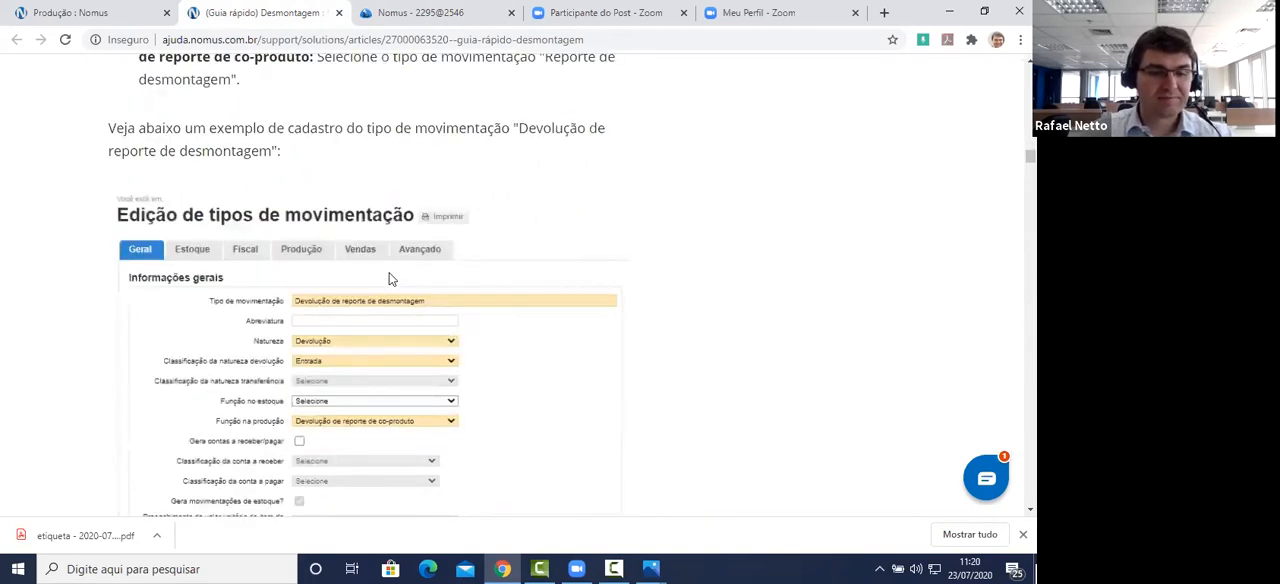
scroll(390, 278, "down", 5)
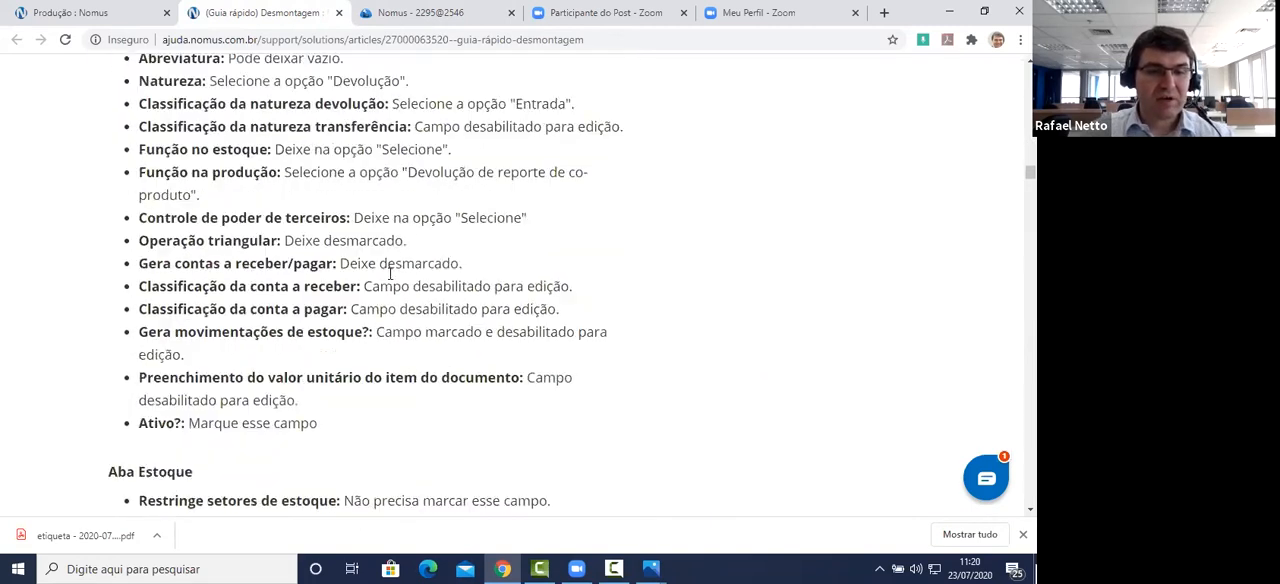
scroll(390, 273, "down", 6)
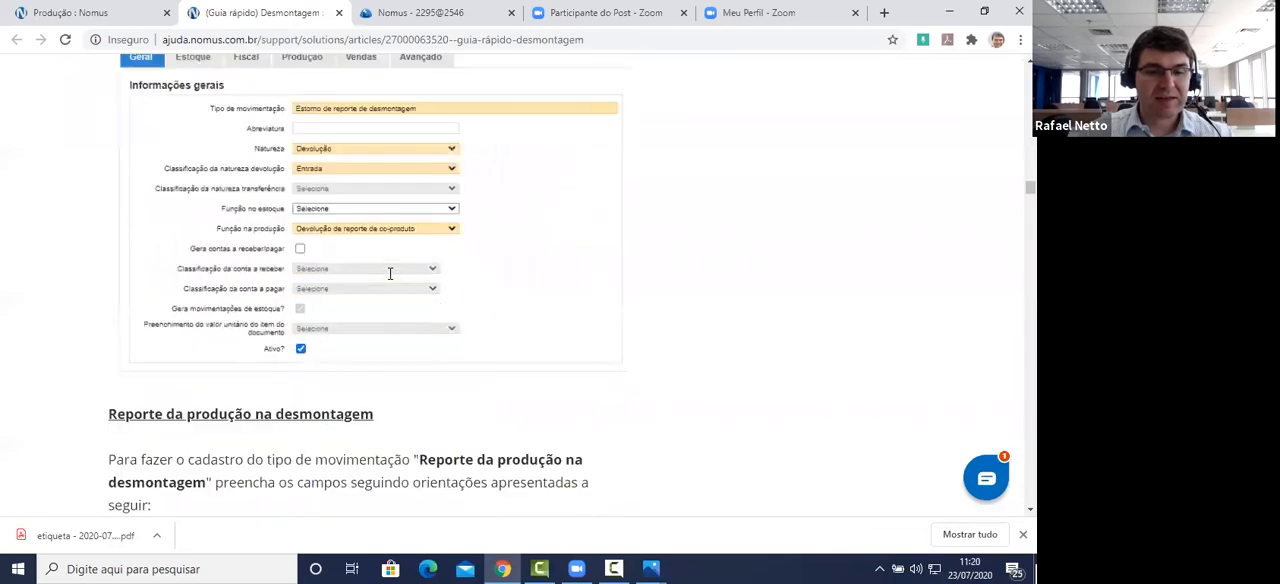
scroll(390, 273, "down", 6)
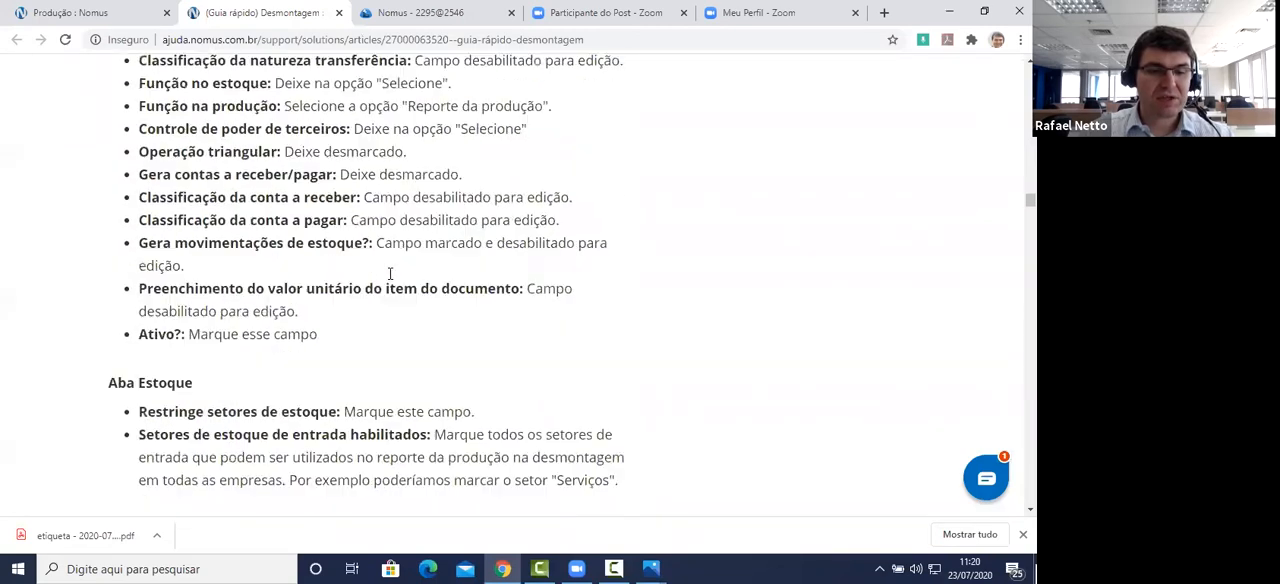
scroll(390, 273, "down", 6)
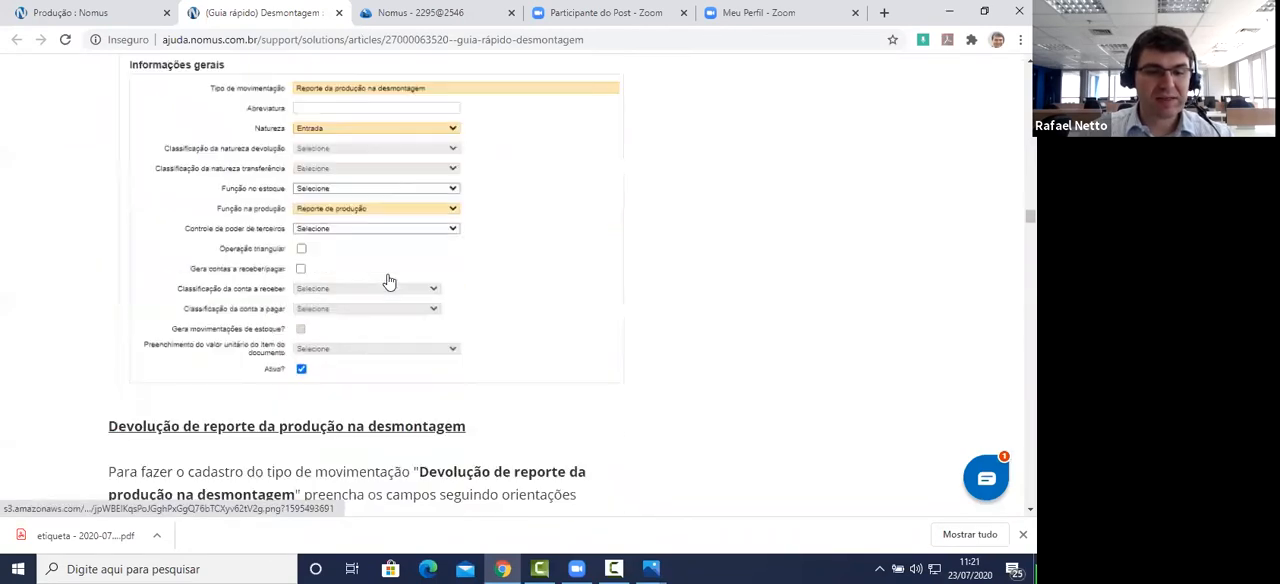
scroll(389, 275, "down", 6)
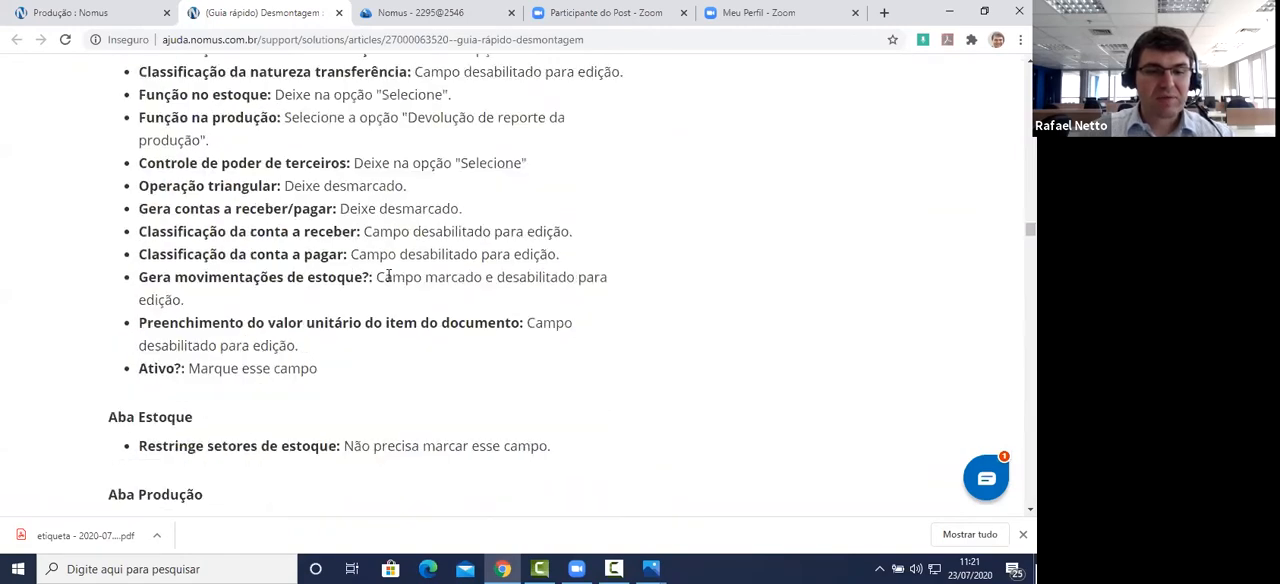
scroll(389, 275, "down", 6)
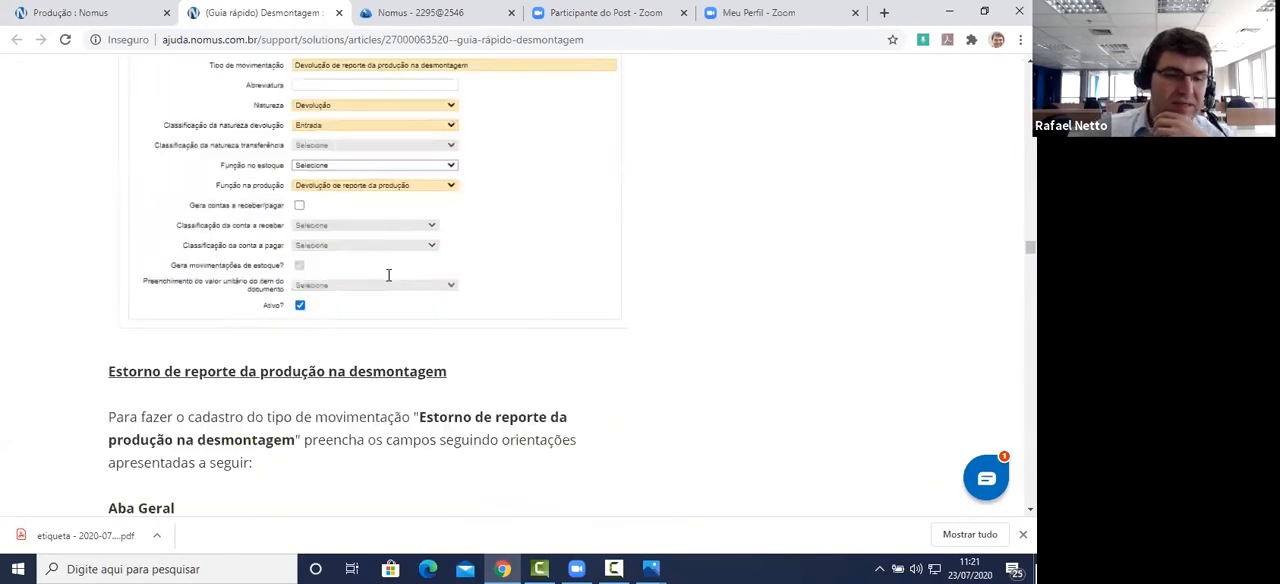
Step: Review the guide's Estorno de reporte da produção na desmontagem instructions, then highlight the name and nature required under Cadastro de tipos de ordem
scroll(389, 276, "down", 5)
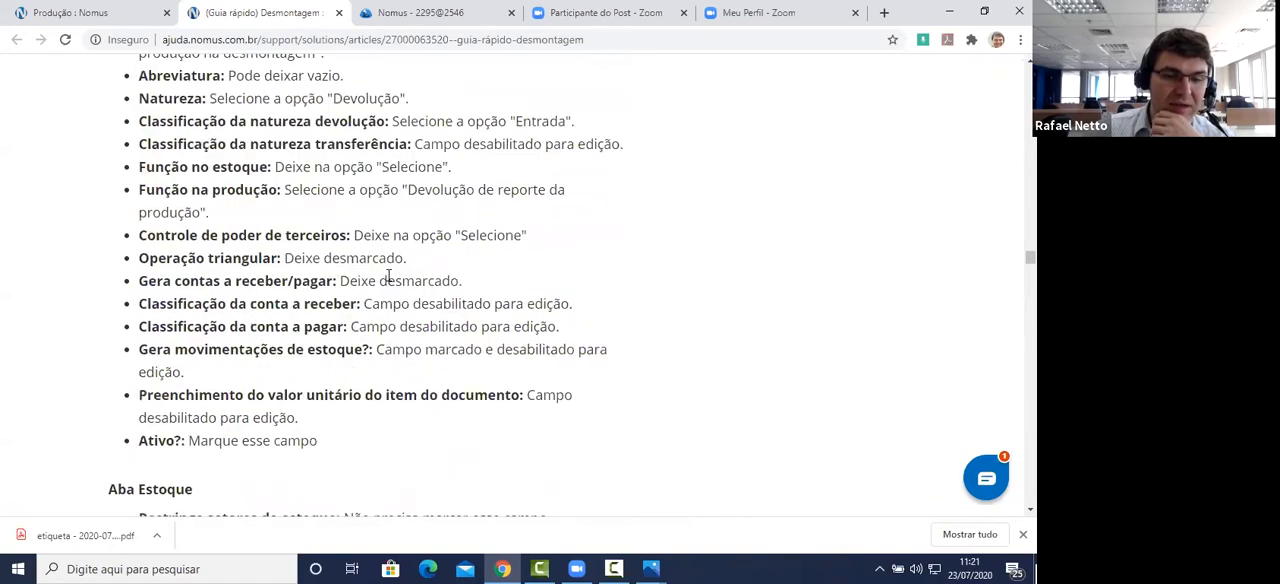
scroll(389, 282, "down", 6)
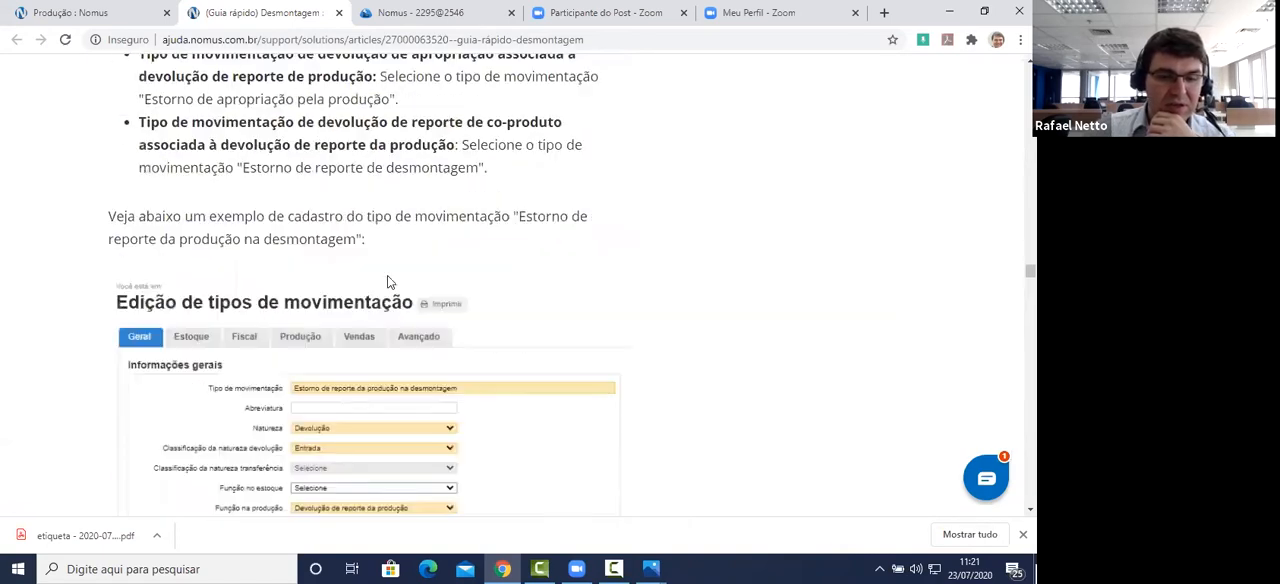
scroll(389, 280, "down", 3)
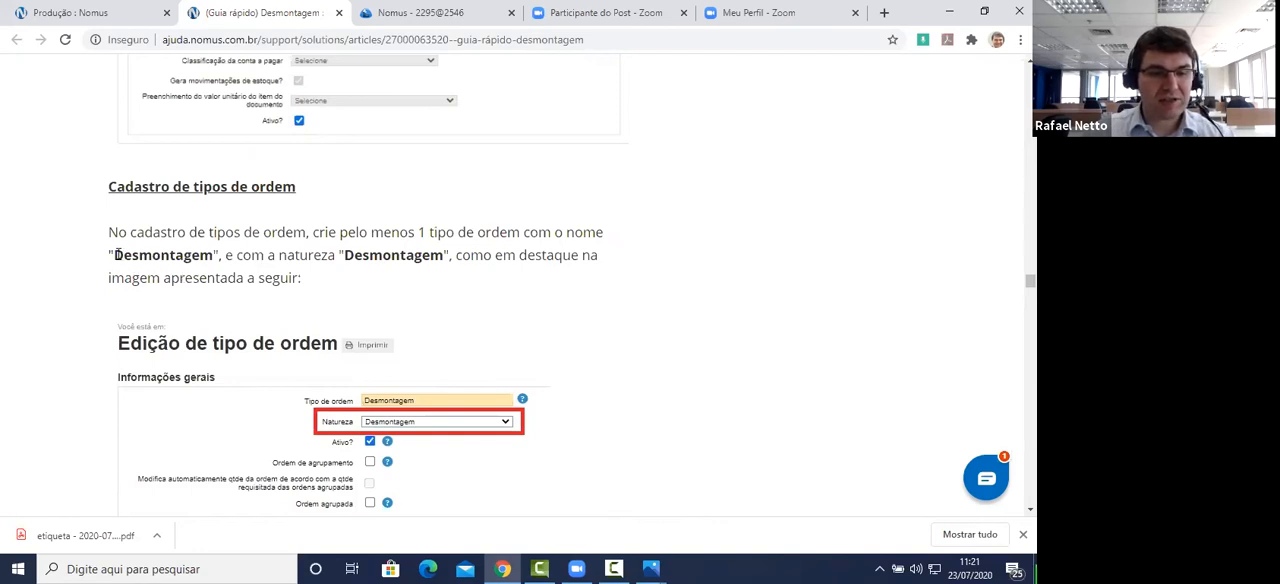
left_click_drag(113, 255, 217, 255)
left_click_drag(345, 255, 443, 262)
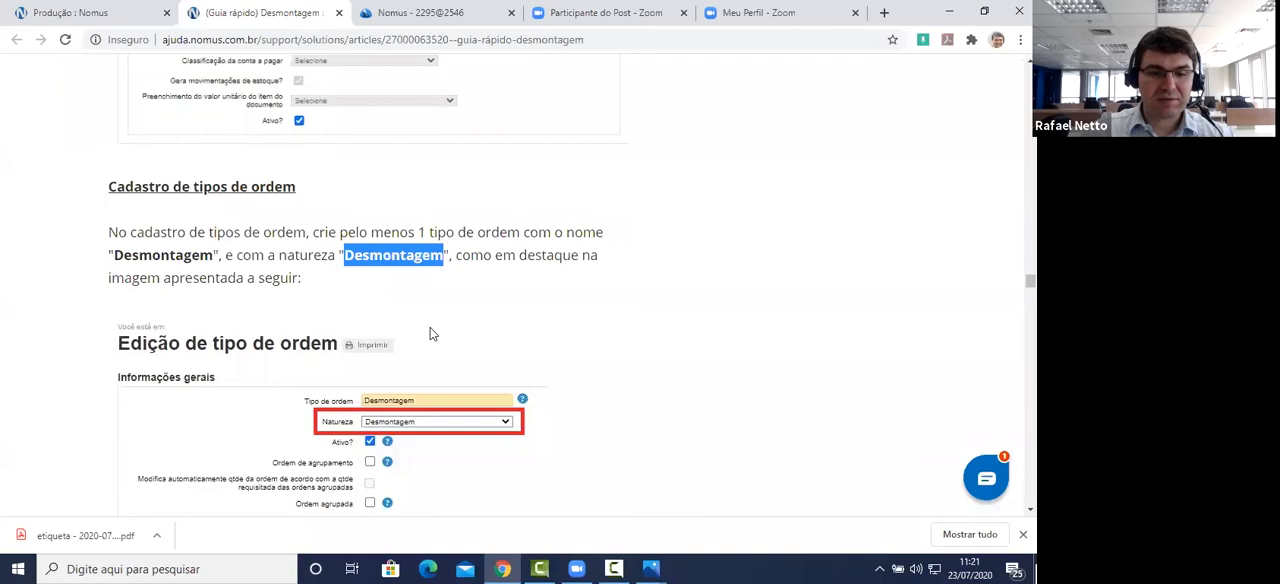
Step: Switch to the Nomus ERP training system and open the Tipos de ordem register through quick access
left_click(426, 16)
left_click(129, 162)
type("Tipos de")
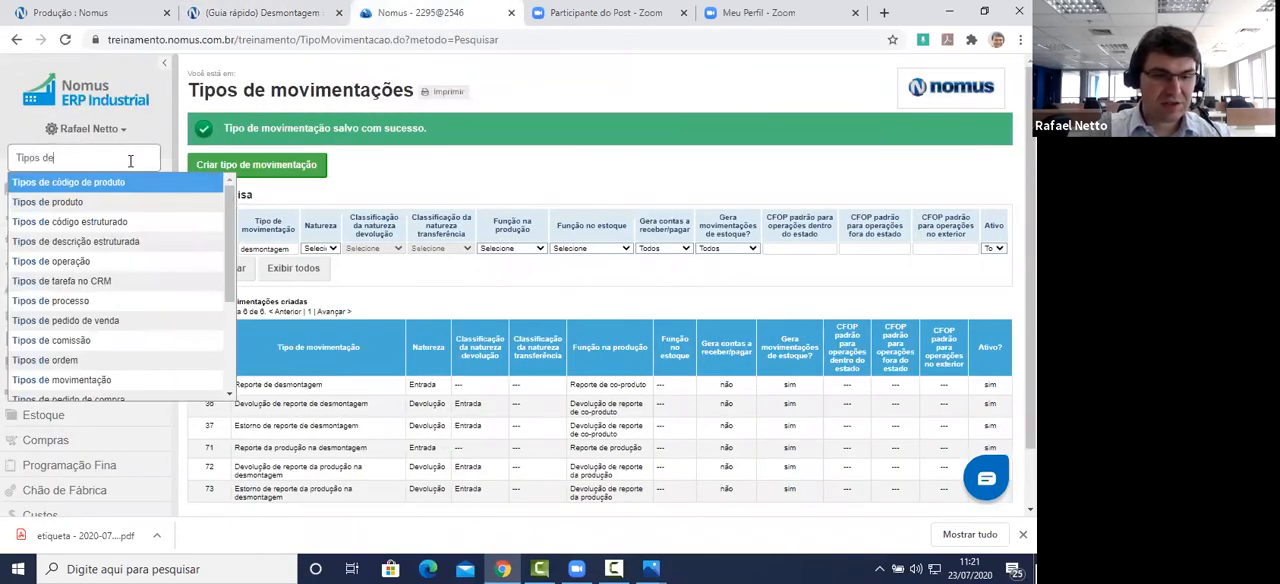
type("ord")
key("Return")
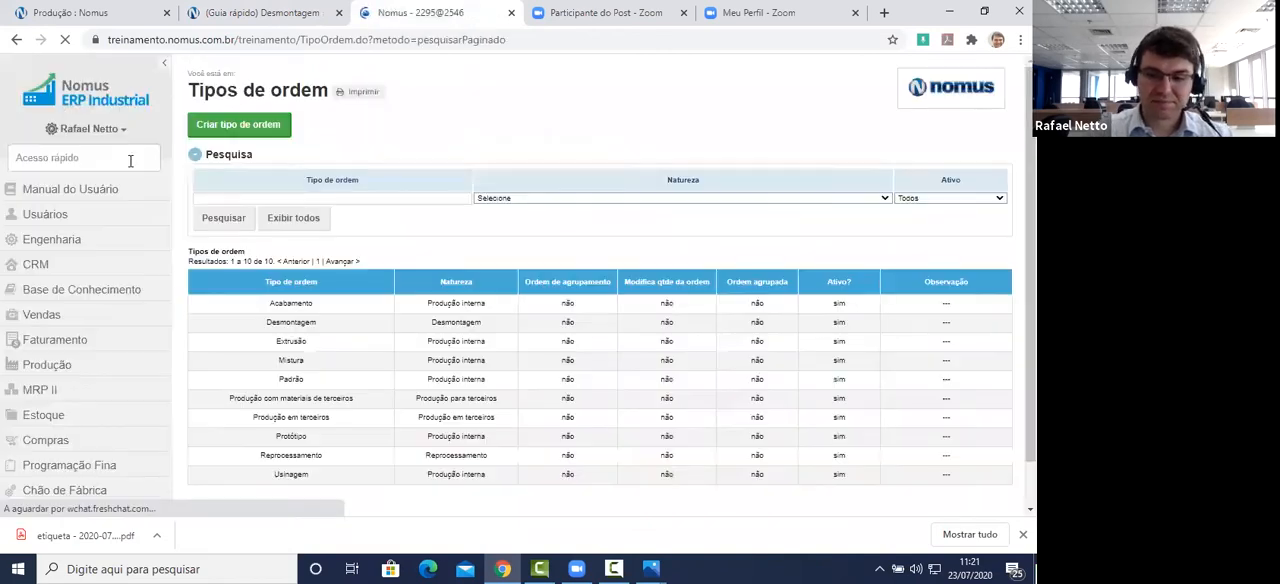
Step: Filter the order types by Desmo and open the Desmontagem order type for editing
left_click(356, 198)
type("Desmo")
key("Return")
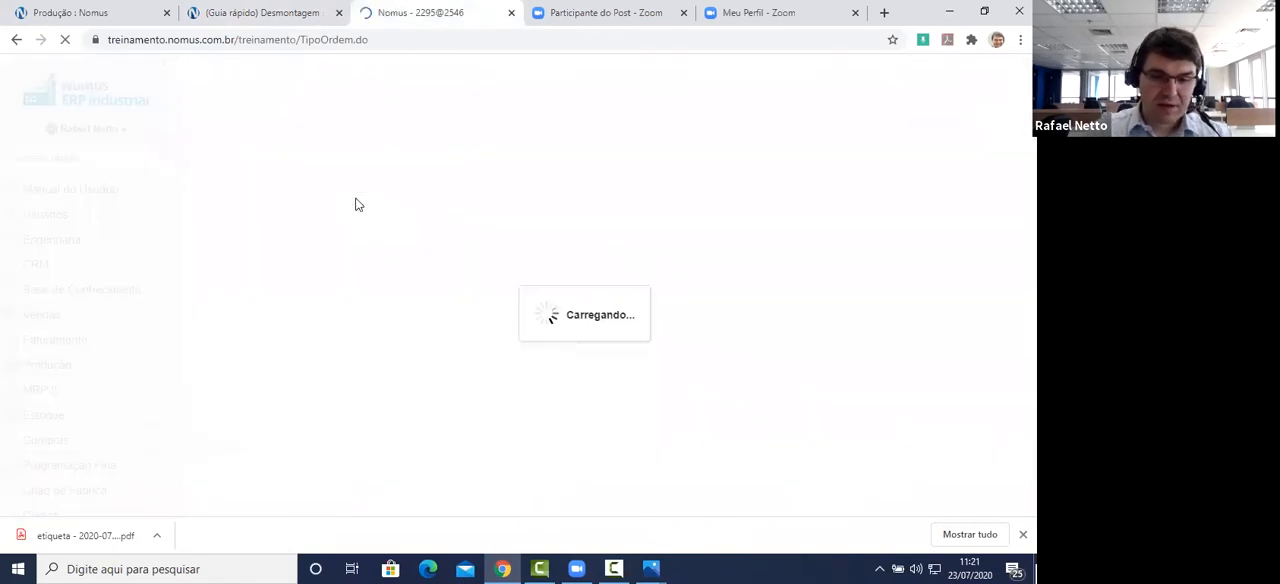
left_click(409, 305)
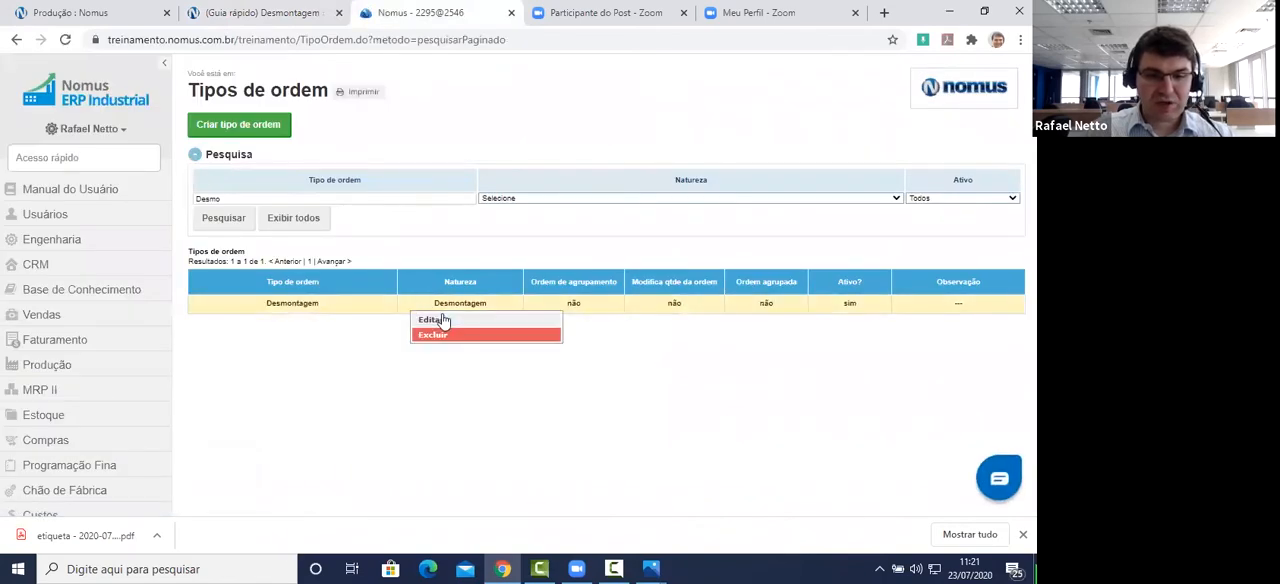
left_click(436, 320)
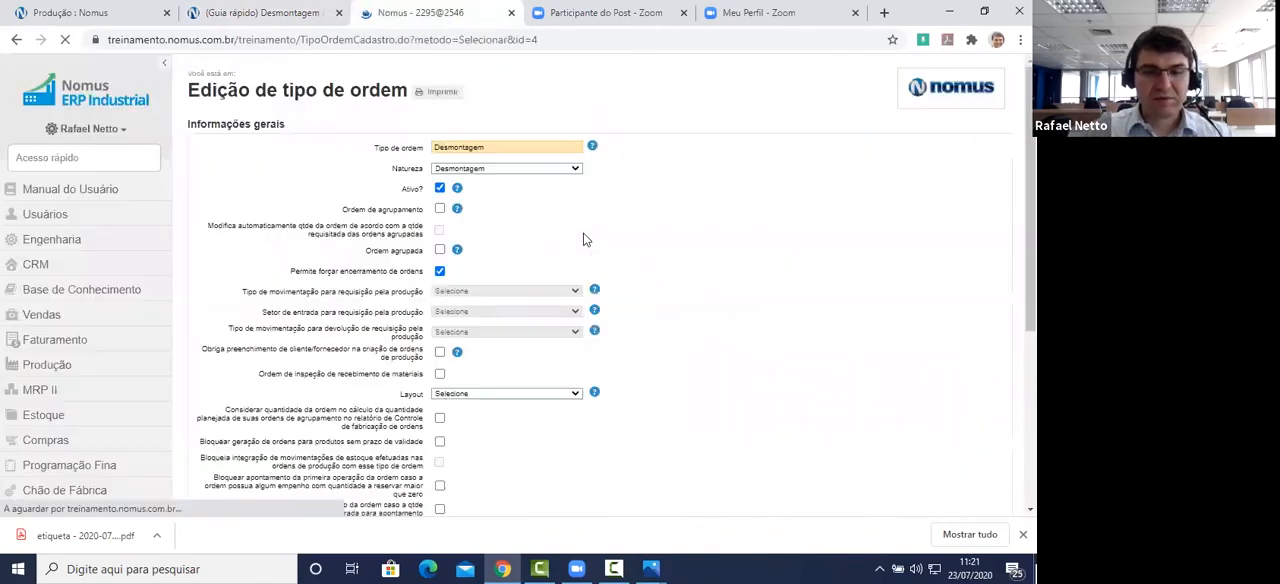
Step: Keep the order type's Natureza as Desmontagem, review the remaining settings, and return to the order types list
left_click(503, 169)
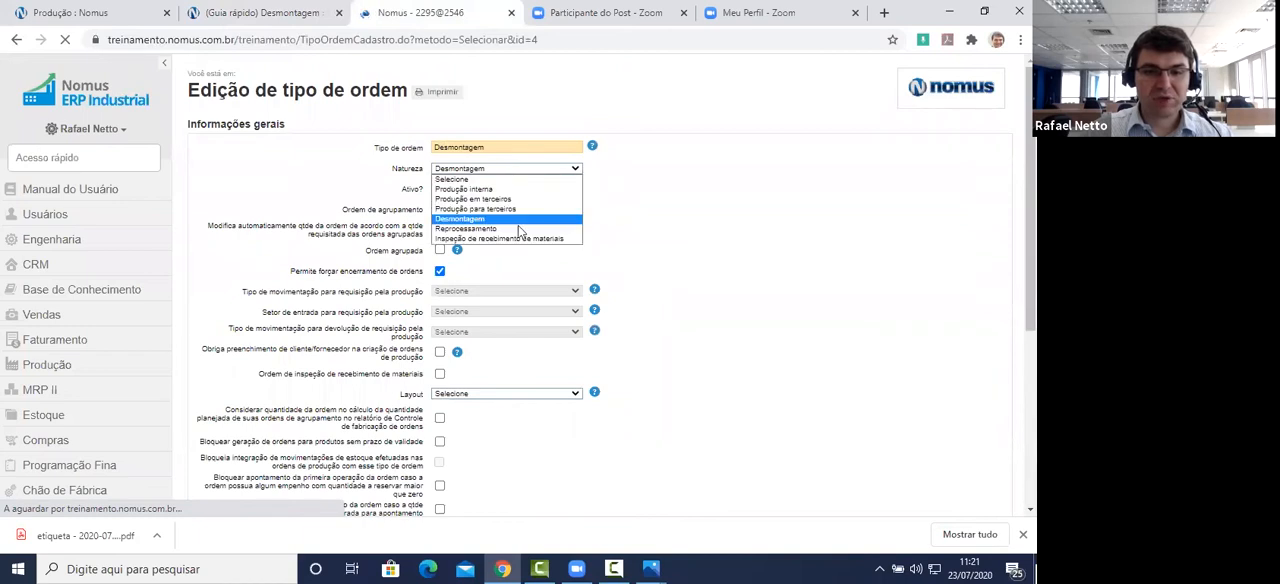
left_click(496, 218)
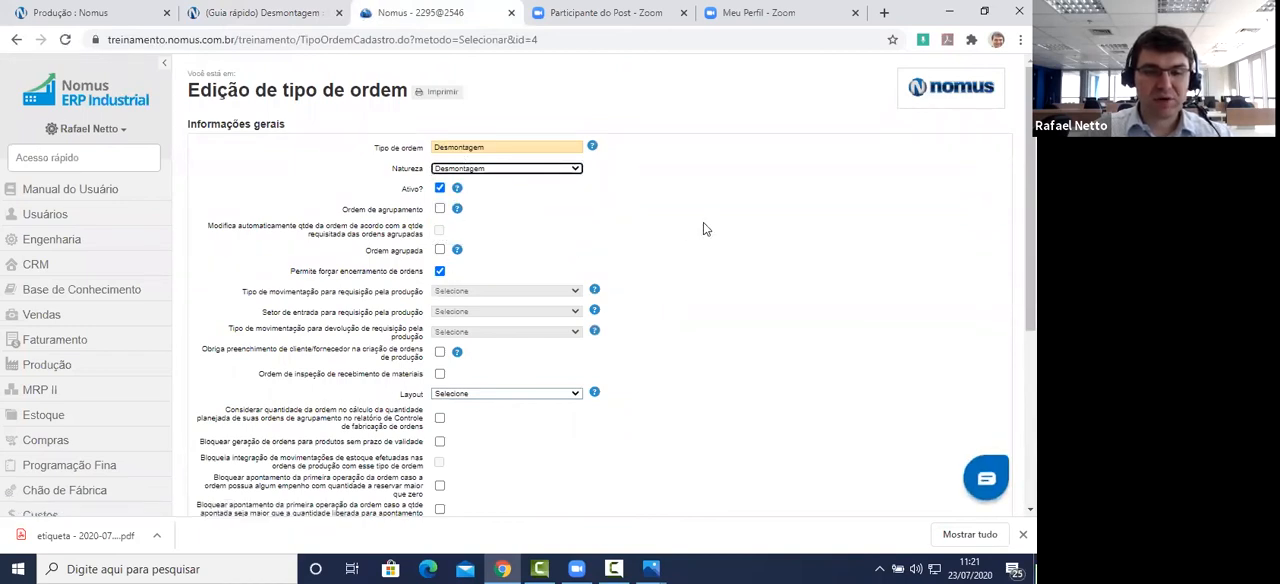
scroll(697, 236, "down", 3)
left_click(276, 423)
left_click(600, 130)
Step: Review the guide's Cadastro do produto section, highlighting the three product roles in disassembly and the Serviço de desmontagem heading
left_click(280, 14)
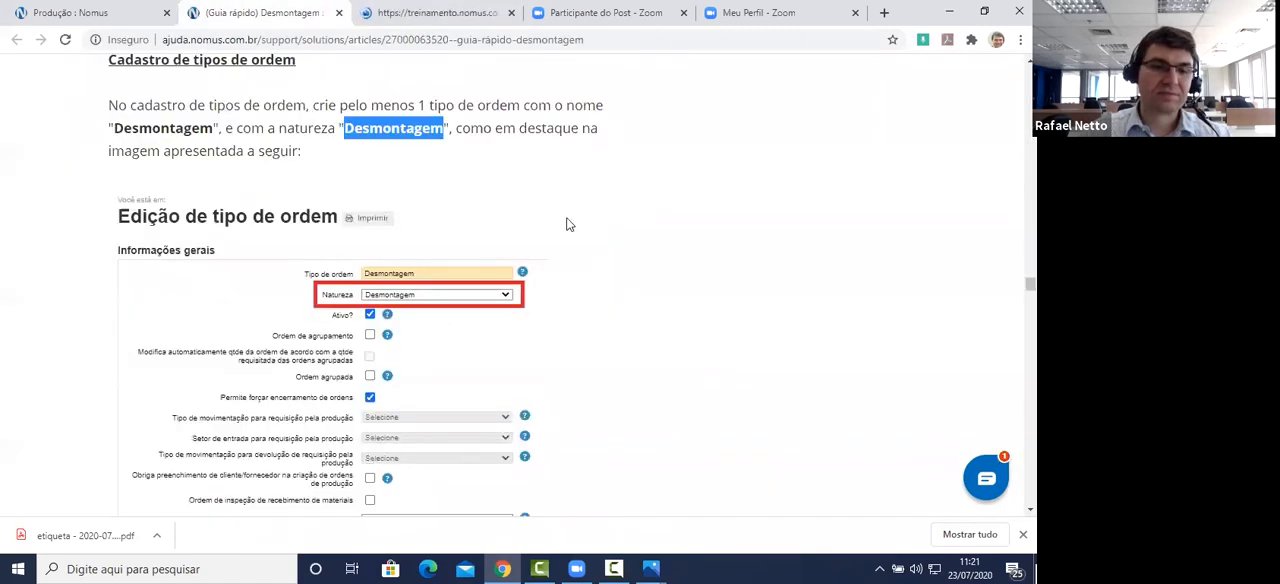
scroll(567, 224, "down", 8)
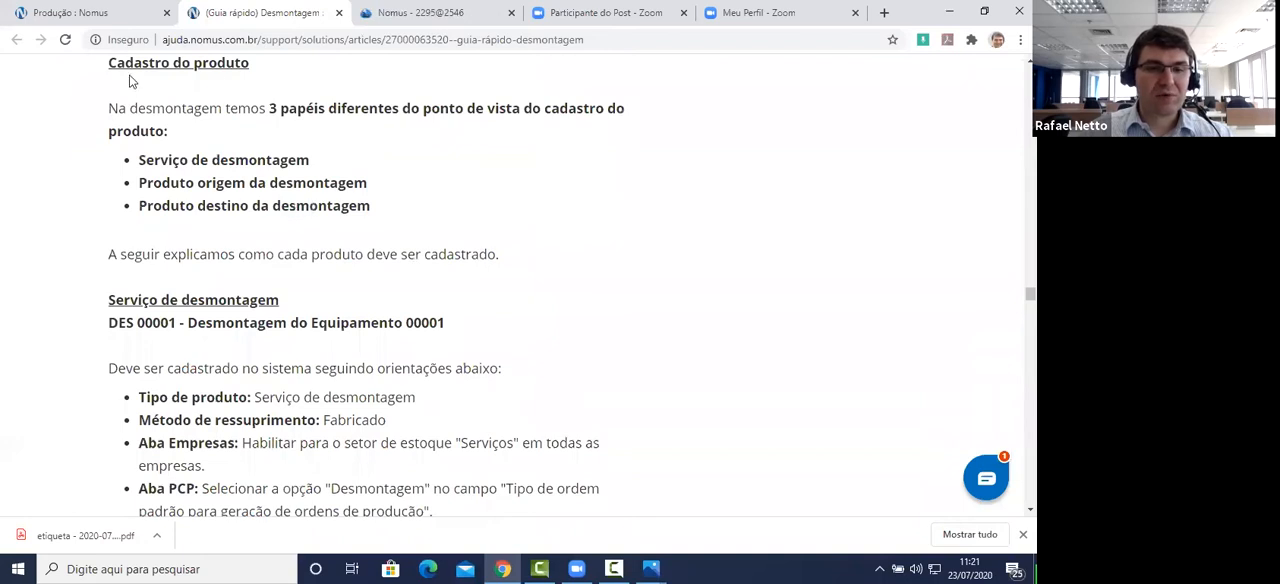
left_click_drag(270, 108, 612, 127)
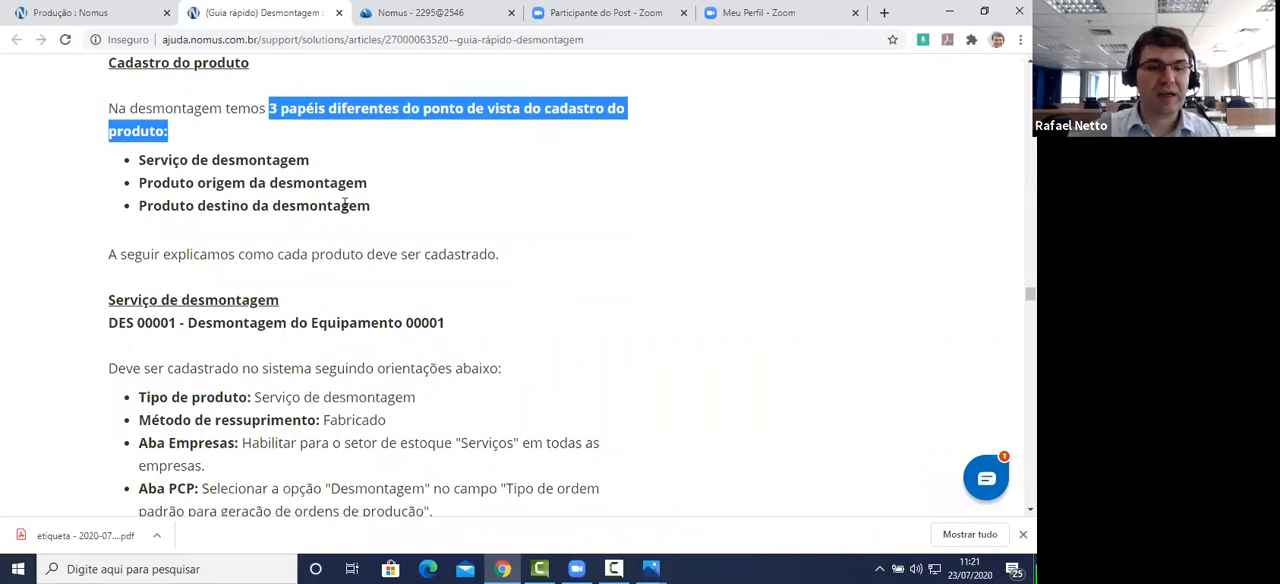
left_click_drag(313, 162, 134, 168)
left_click_drag(370, 185, 139, 188)
left_click_drag(378, 212, 155, 213)
scroll(410, 200, "down", 2)
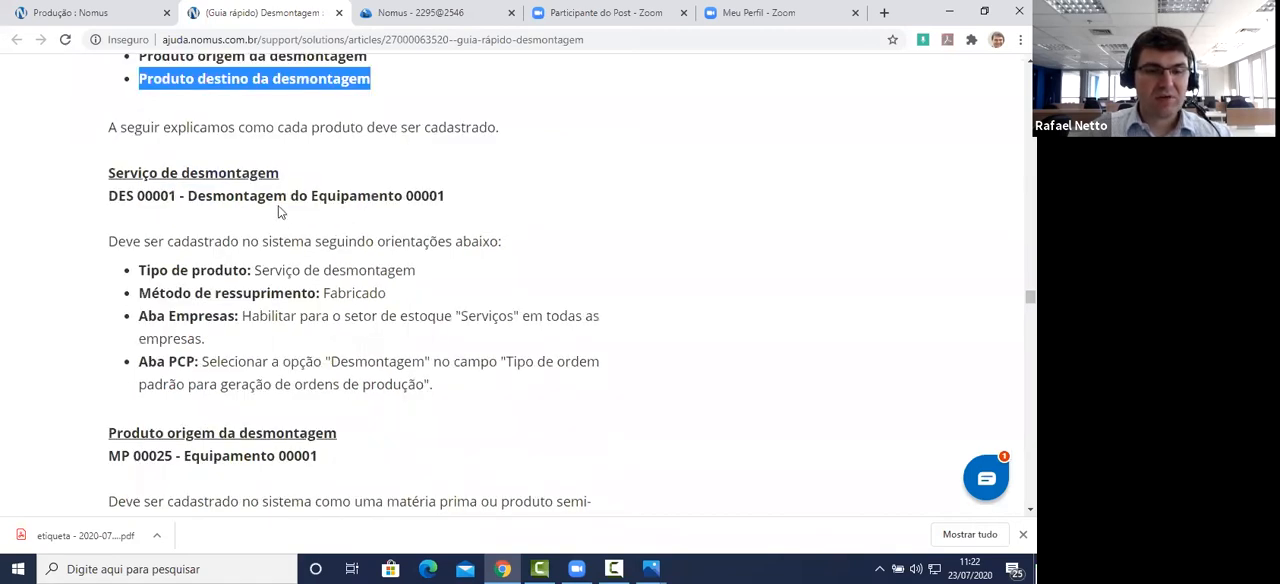
left_click(283, 178)
left_click_drag(283, 178, 110, 188)
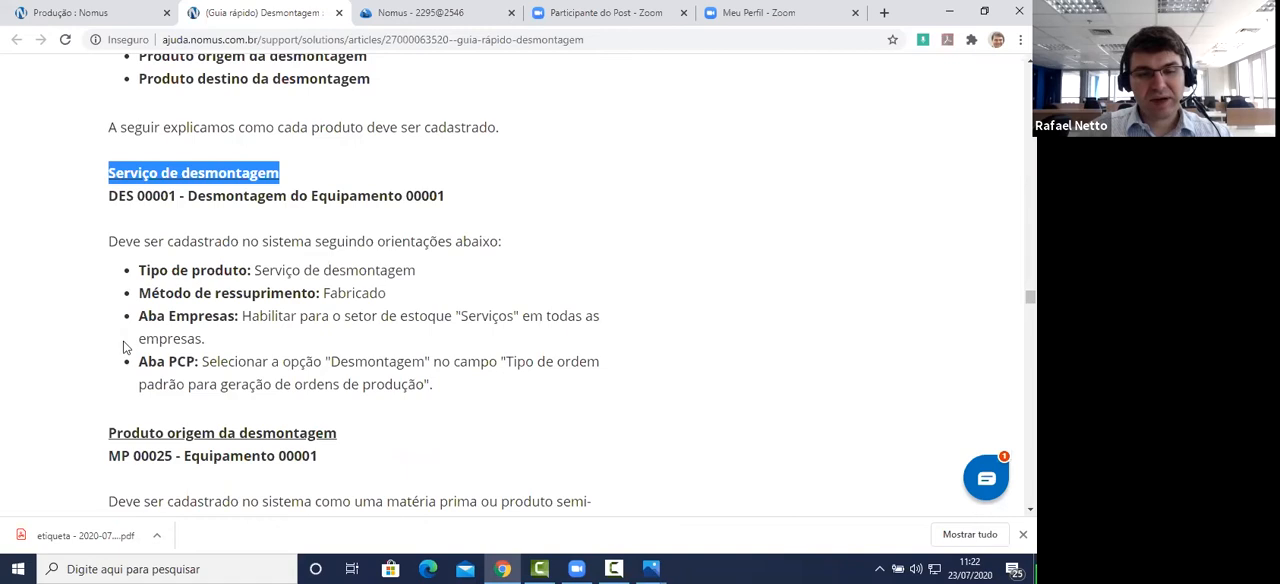
Step: Search the ERP's products by description for desmon and open Desmontagem do Equipamento 00001 for editing
left_click(423, 14)
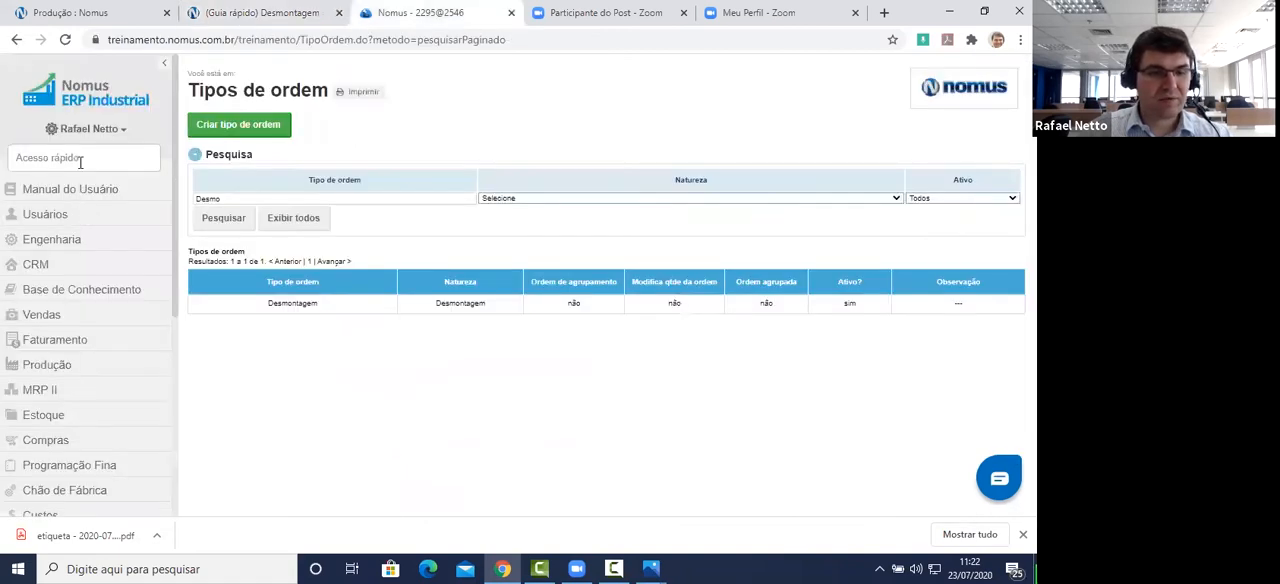
left_click(128, 150)
type("Prod")
key("Return")
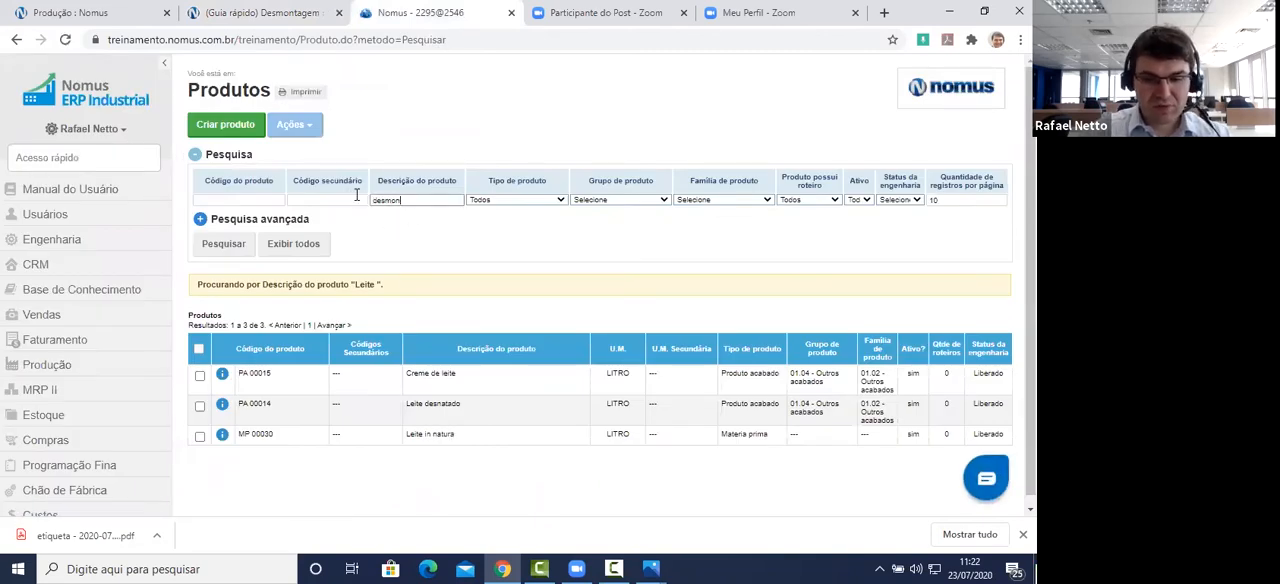
type("desmon")
key("Return")
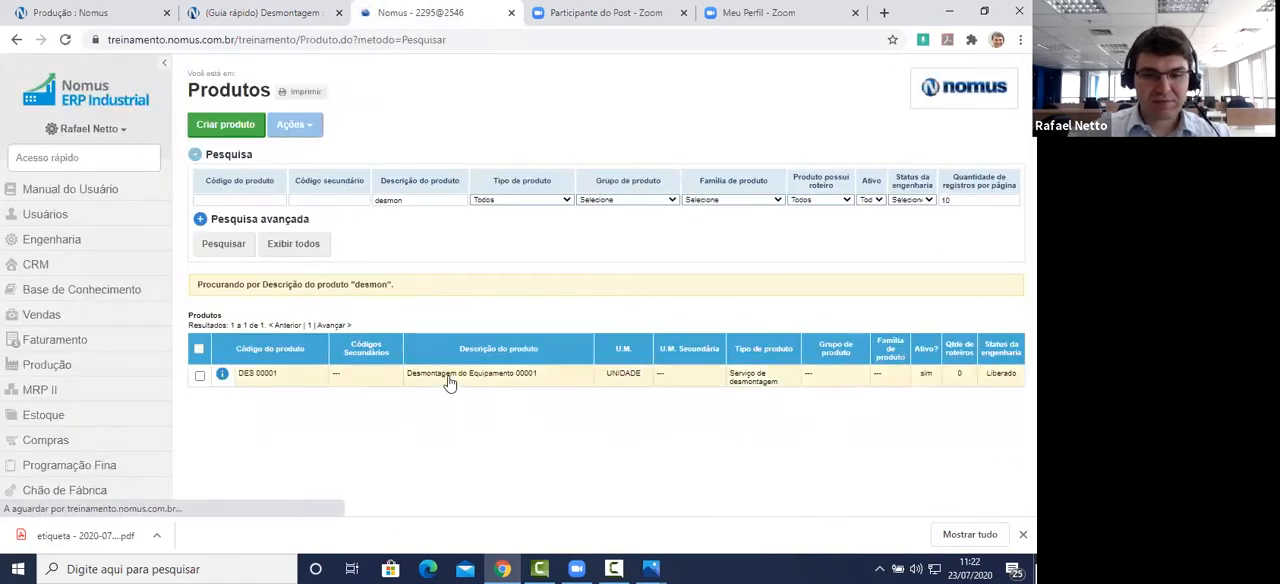
left_click(490, 380)
left_click(490, 396)
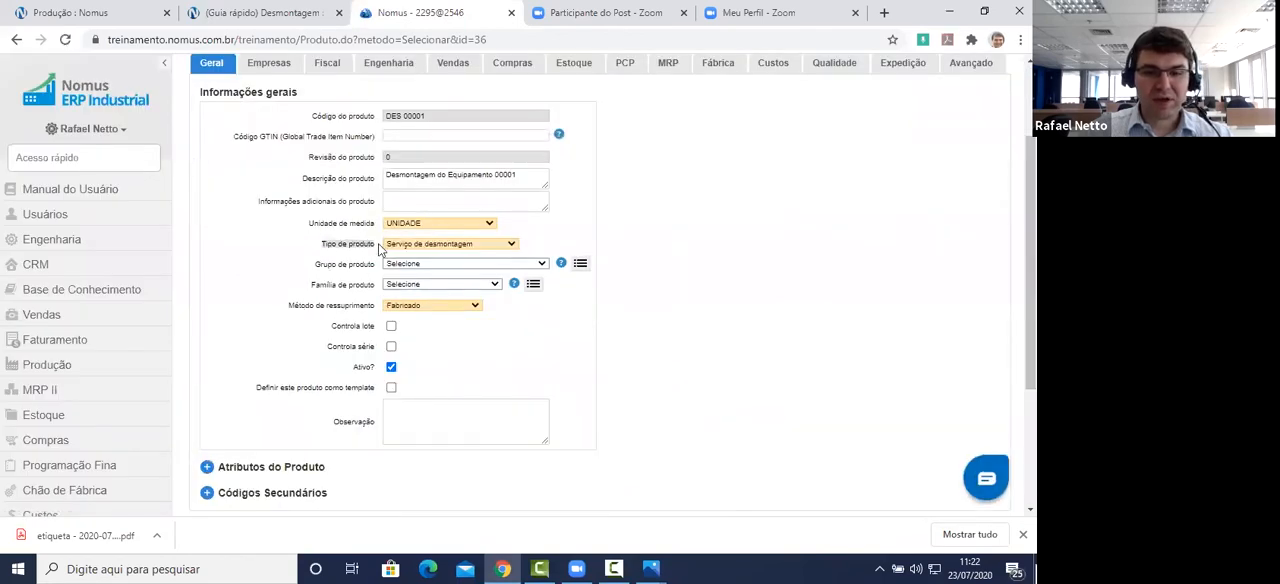
Step: Keep the product's Tipo de produto as Serviço de desmontagem and its Método de ressuprimento as Fabricado
left_click(443, 245)
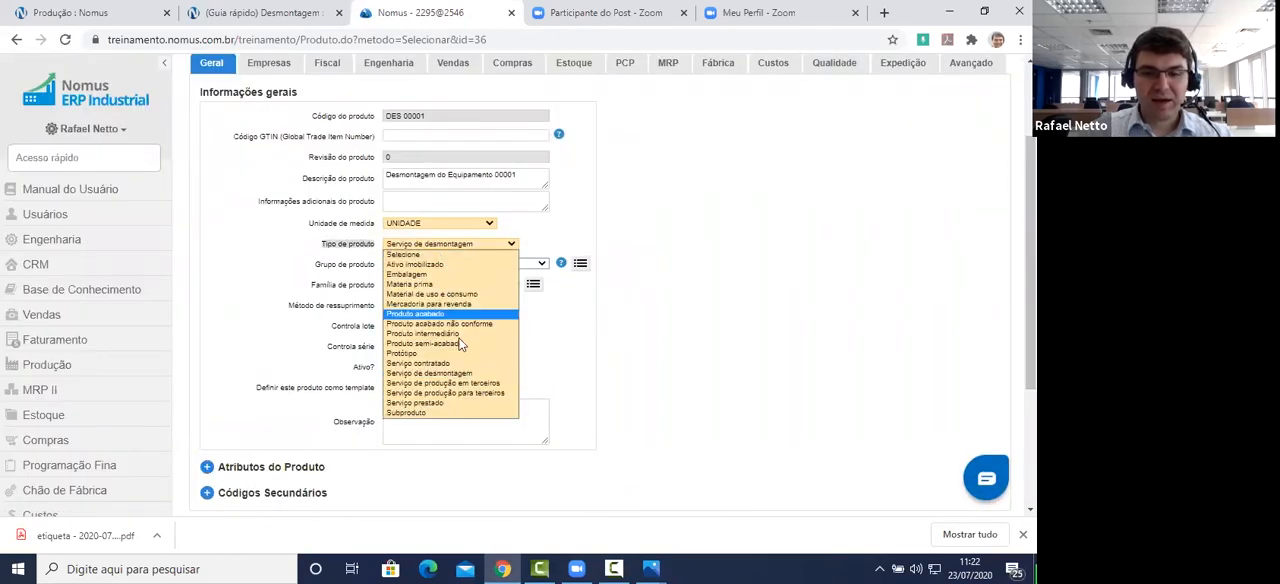
left_click(466, 375)
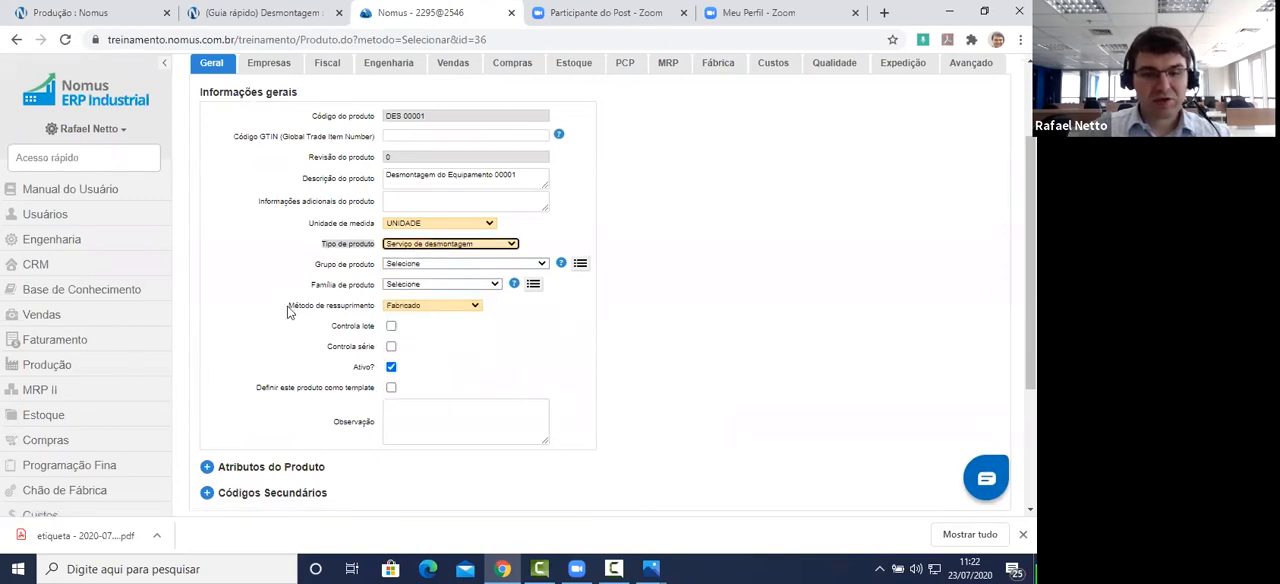
left_click_drag(290, 306, 355, 315)
left_click(407, 309)
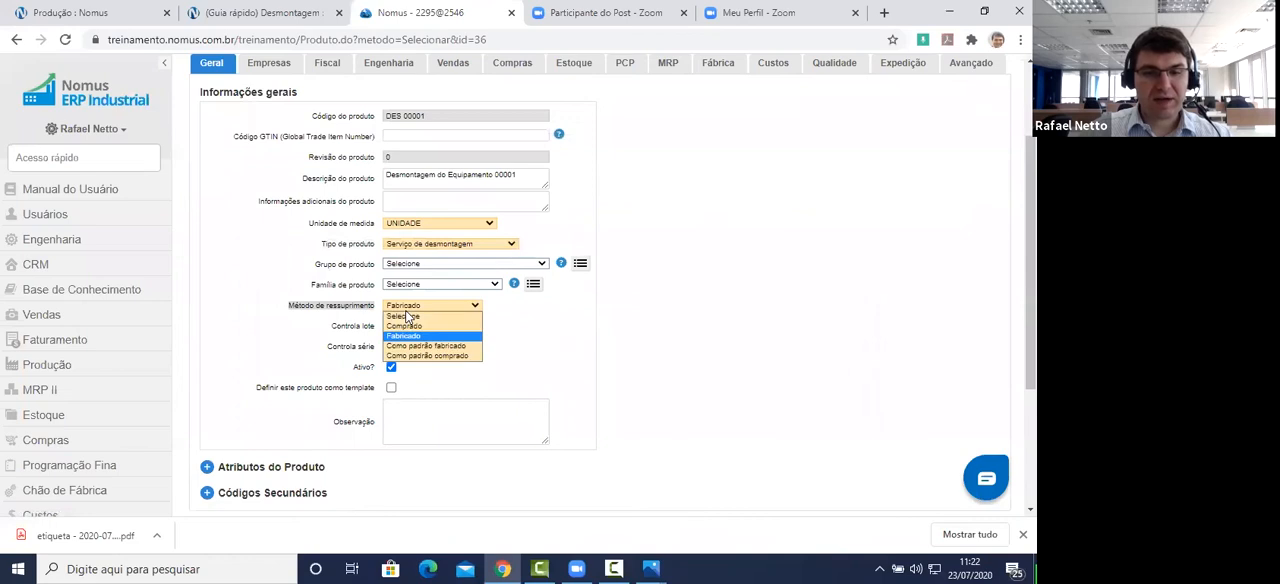
left_click(405, 336)
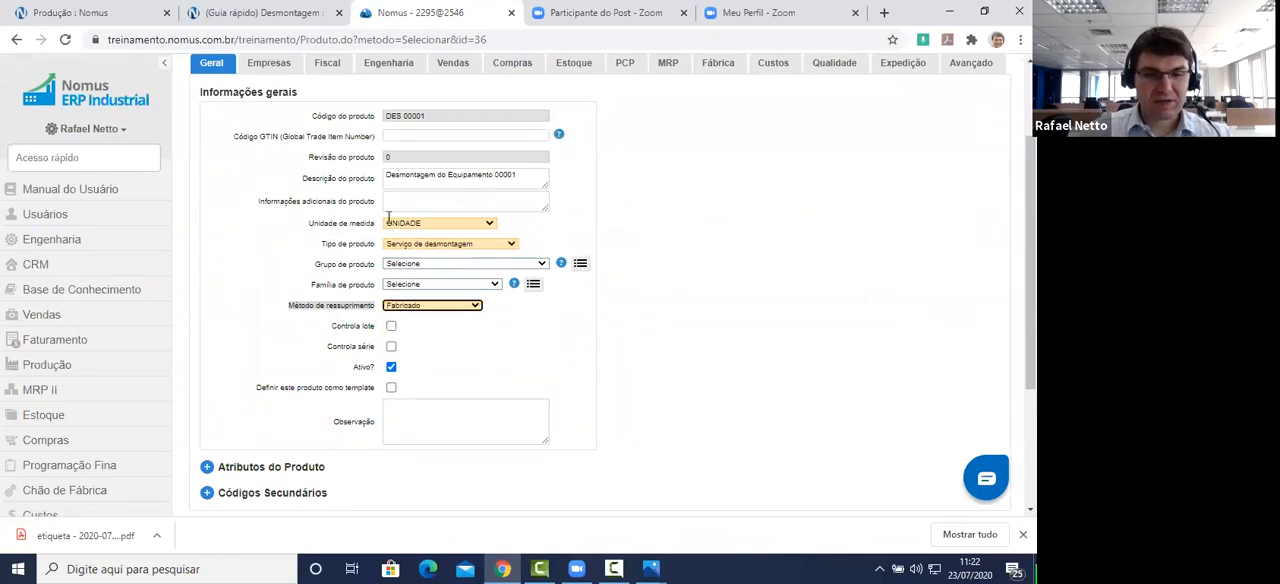
Step: Check the guide's company instructions and examine the product's Serviços stock sector under company 01 - Ind. Sucesso (Simples Nacional)
left_click(265, 18)
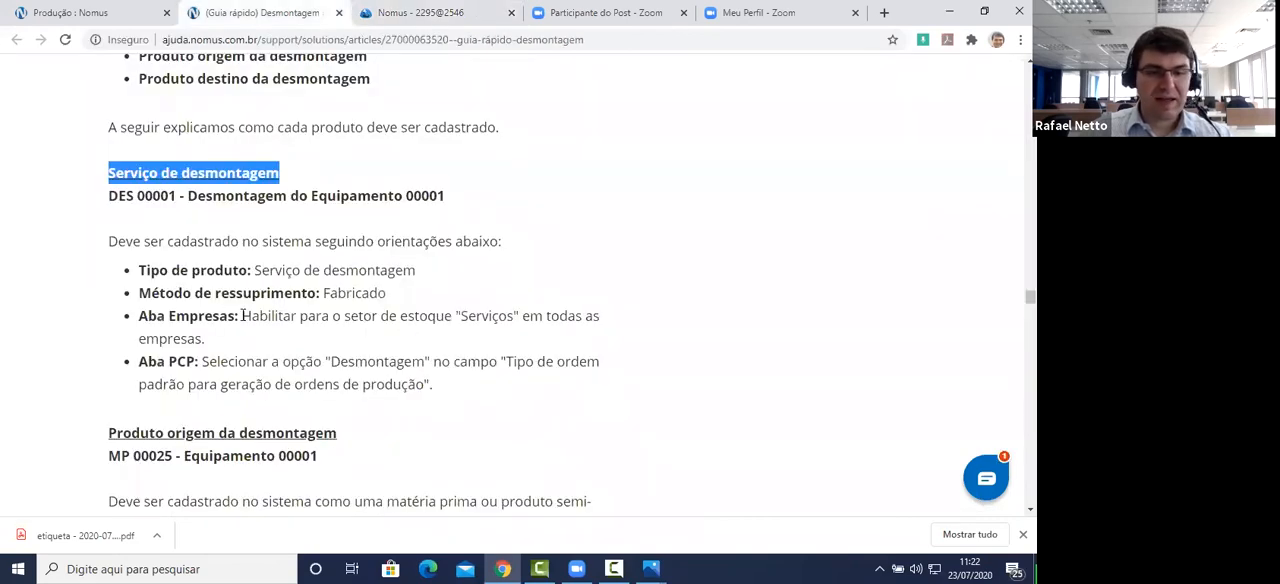
left_click(440, 13)
left_click(270, 64)
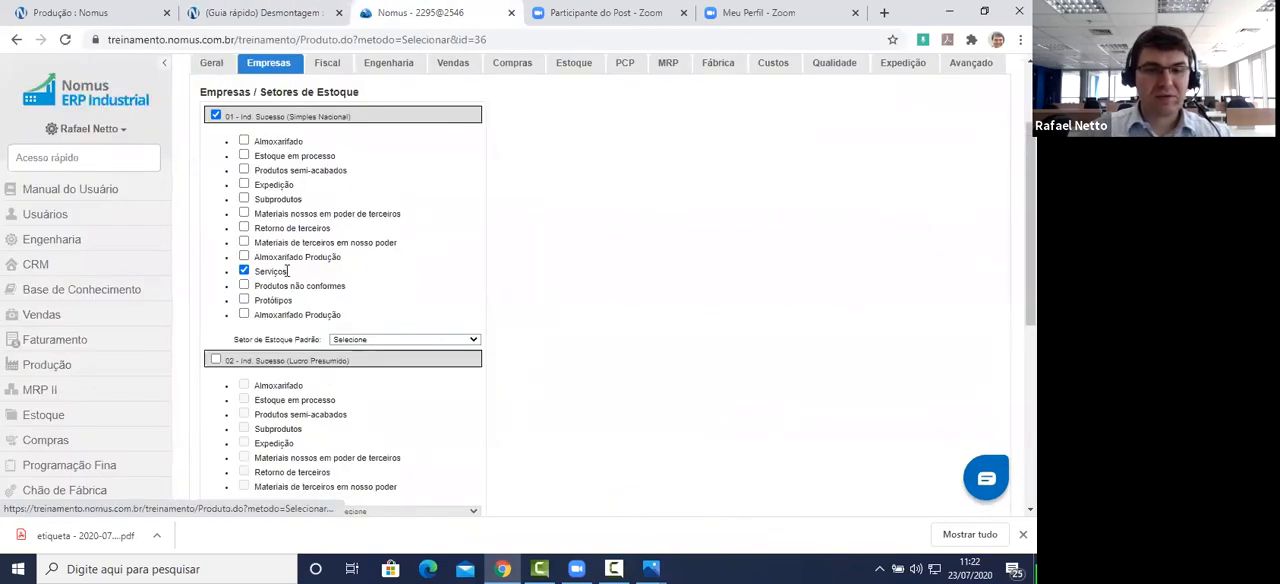
left_click_drag(272, 274, 255, 275)
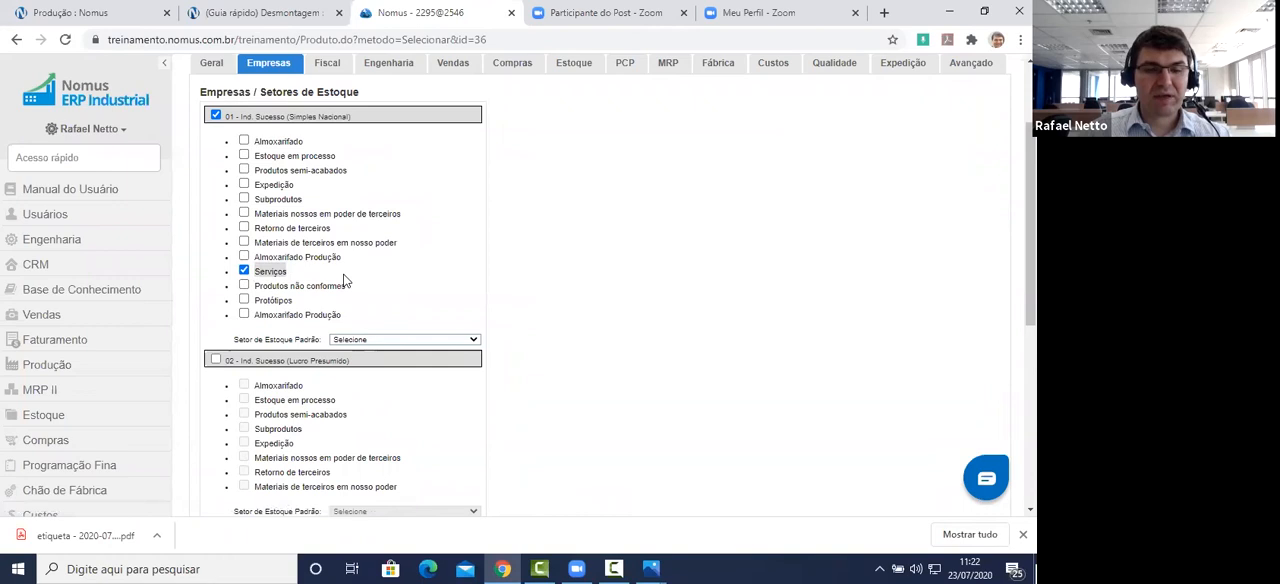
scroll(345, 281, "up", 2)
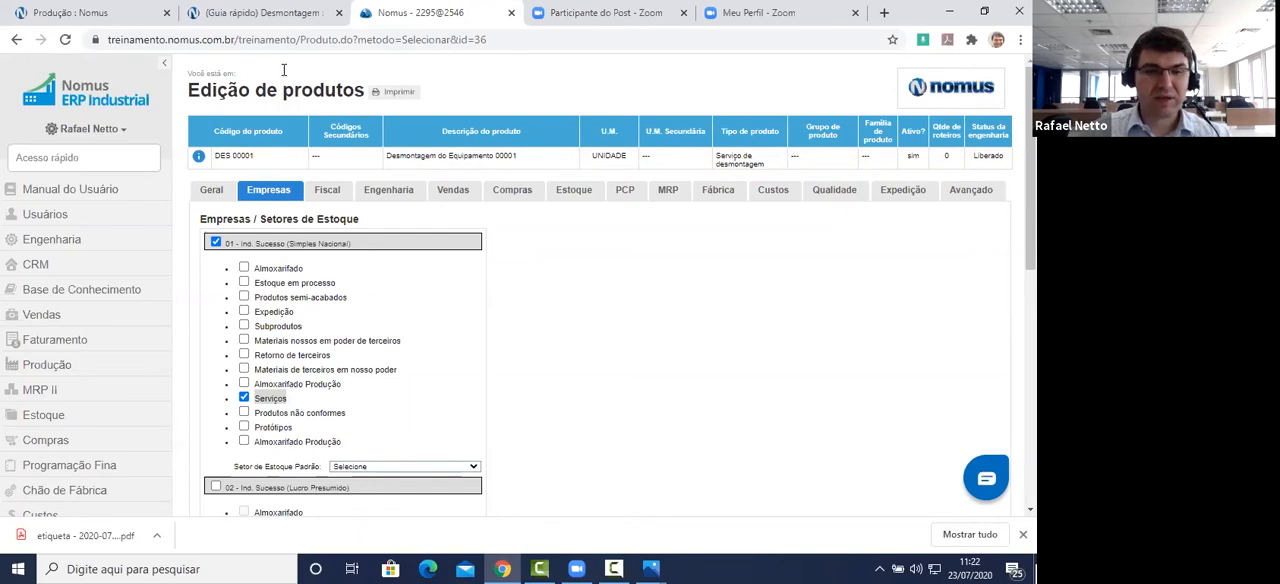
Step: Check the guide's PCP instruction and keep Desmontagem as the product's default order type for generating production orders
left_click(280, 20)
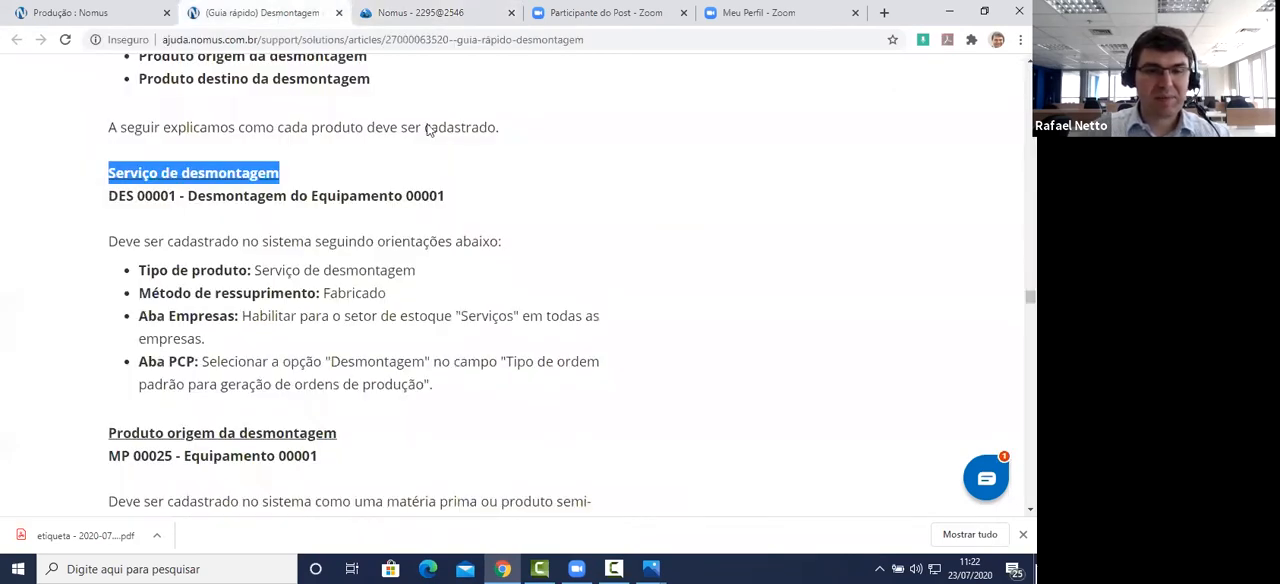
left_click(424, 14)
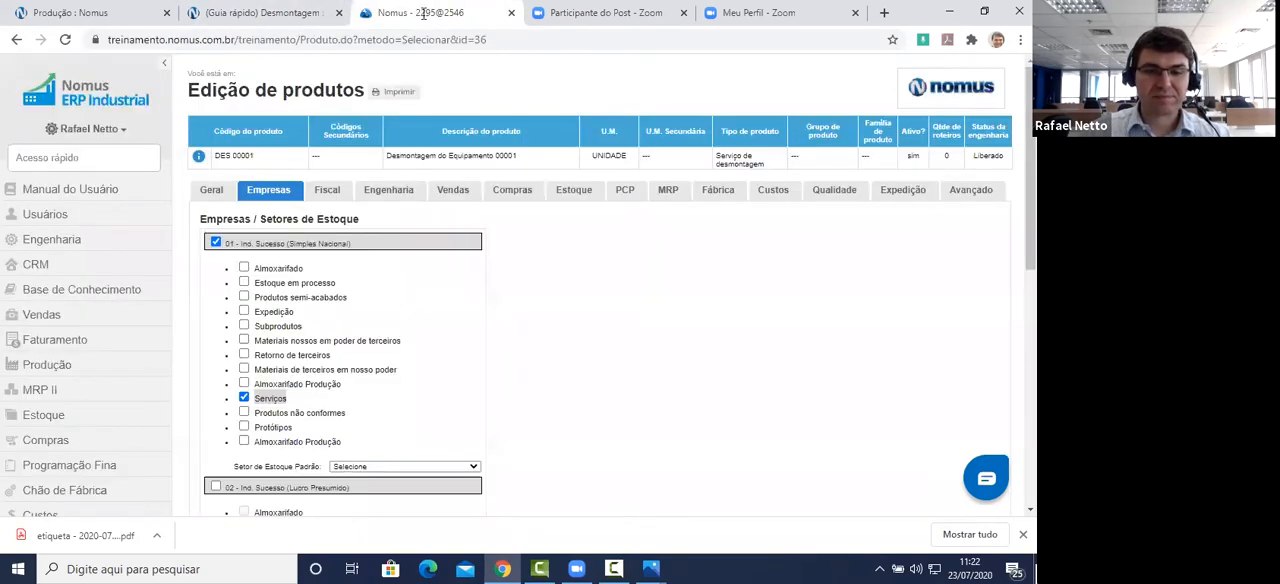
left_click(625, 197)
scroll(600, 321, "down", 5)
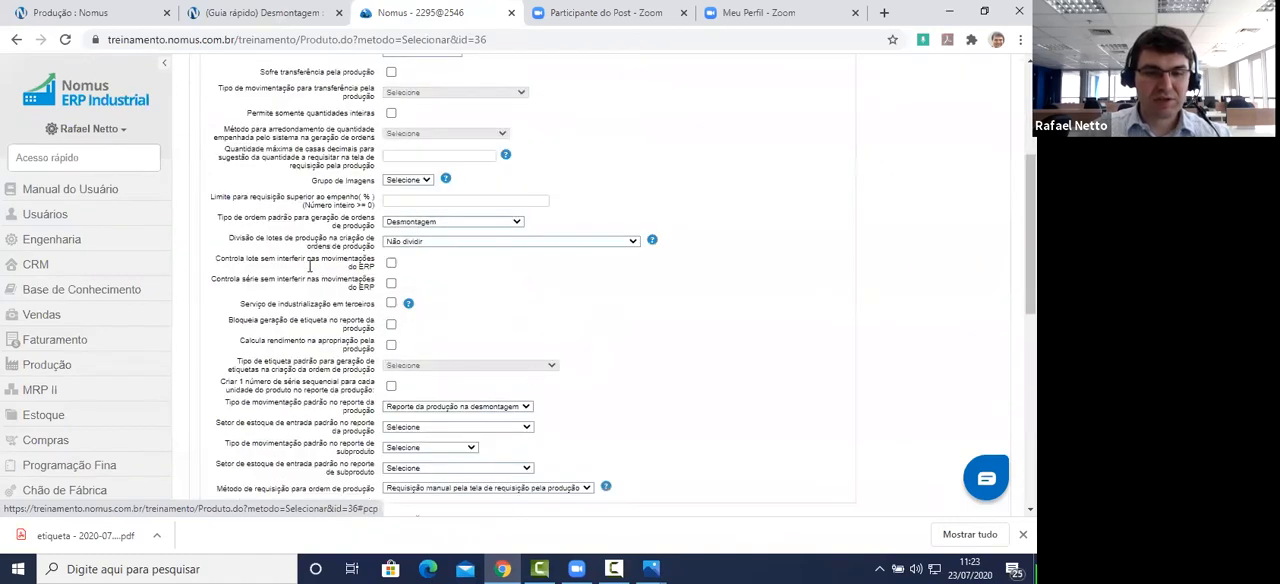
left_click_drag(218, 219, 377, 232)
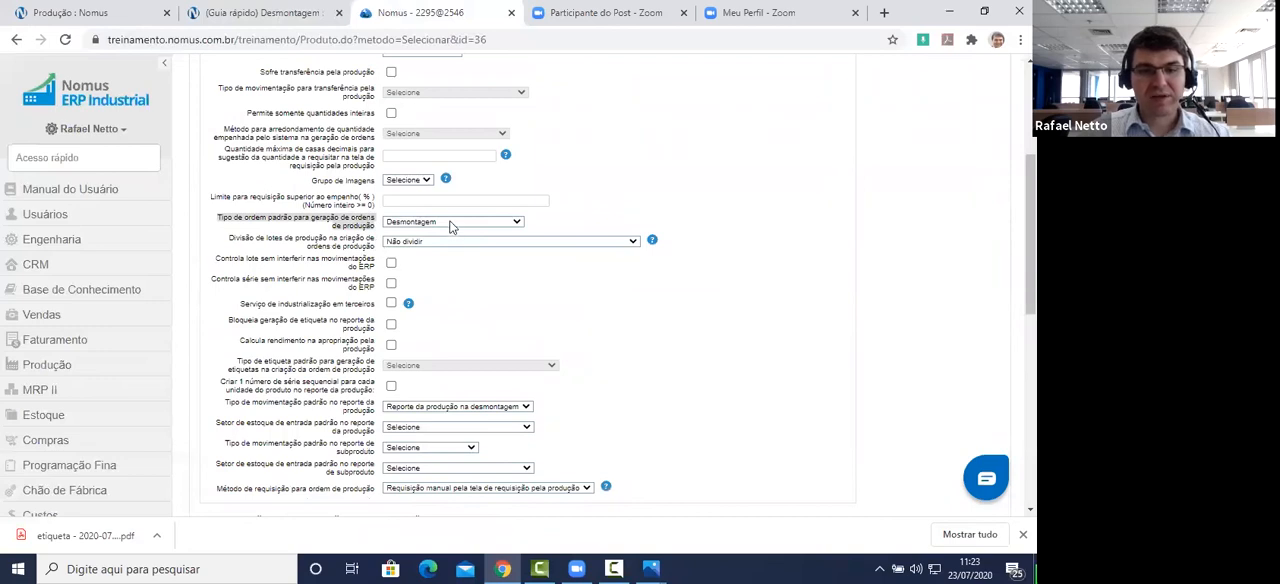
left_click(455, 228)
left_click(443, 253)
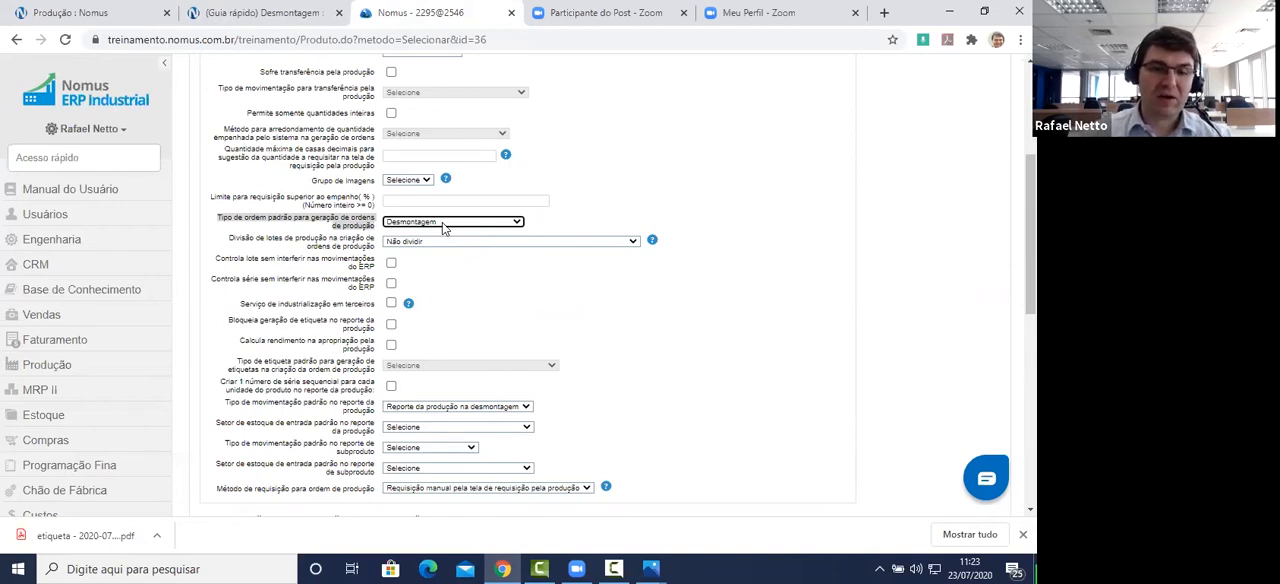
Step: Read how the guide says to register the Produto origem da desmontagem, highlighting the matéria prima ou produto semi-acabado wording
left_click(265, 13)
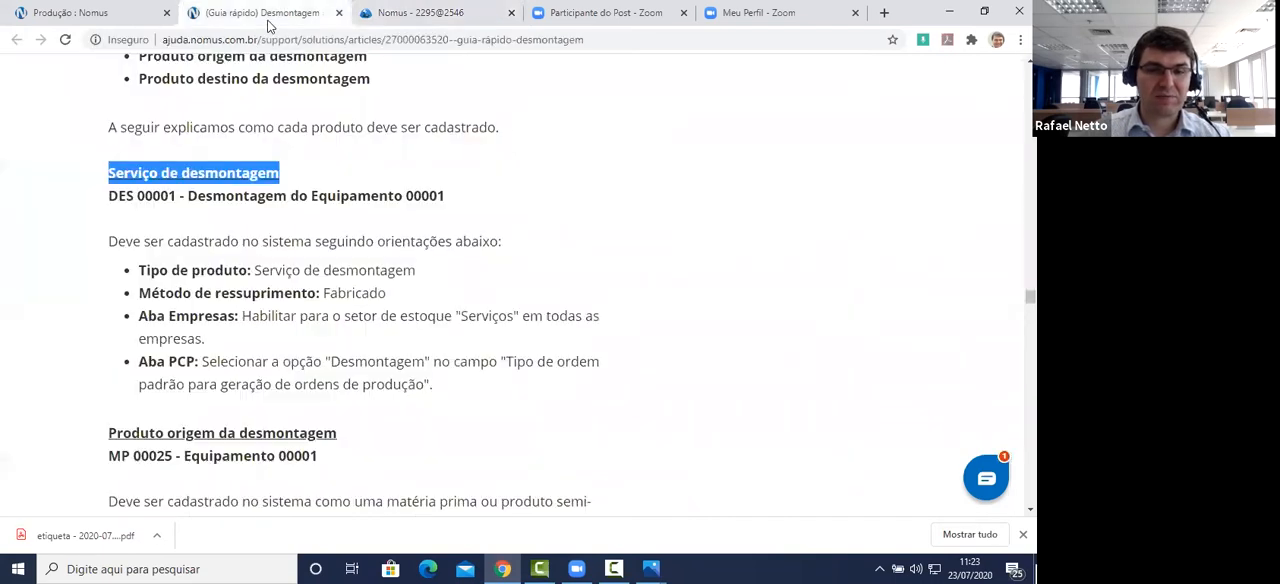
scroll(289, 211, "down", 1)
scroll(245, 195, "up", 1)
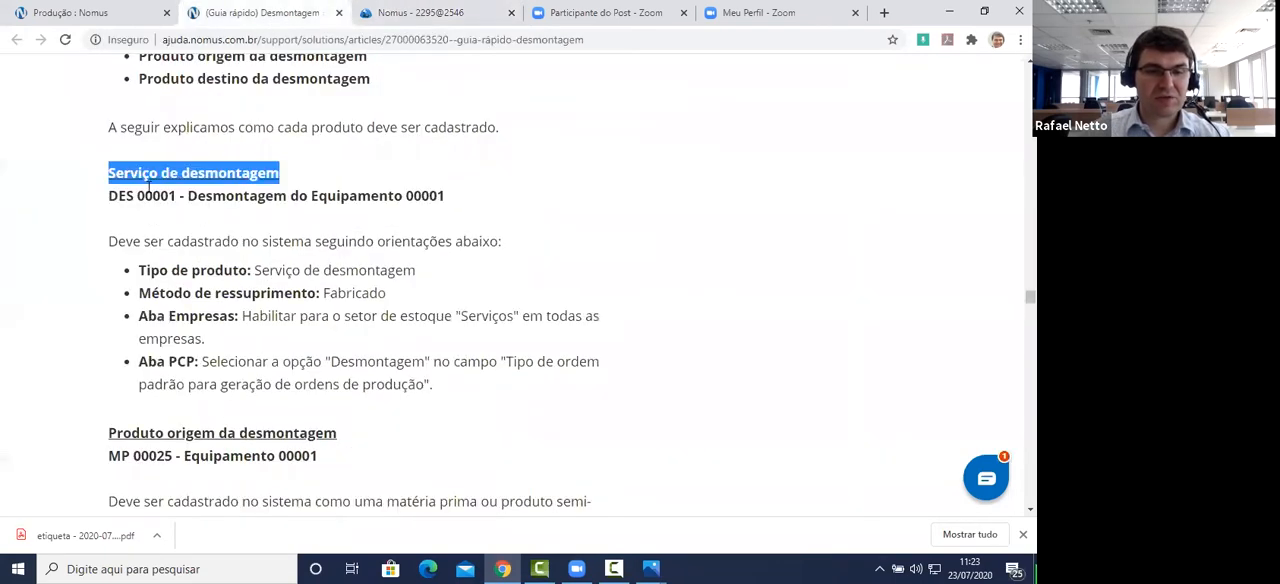
left_click_drag(297, 177, 104, 178)
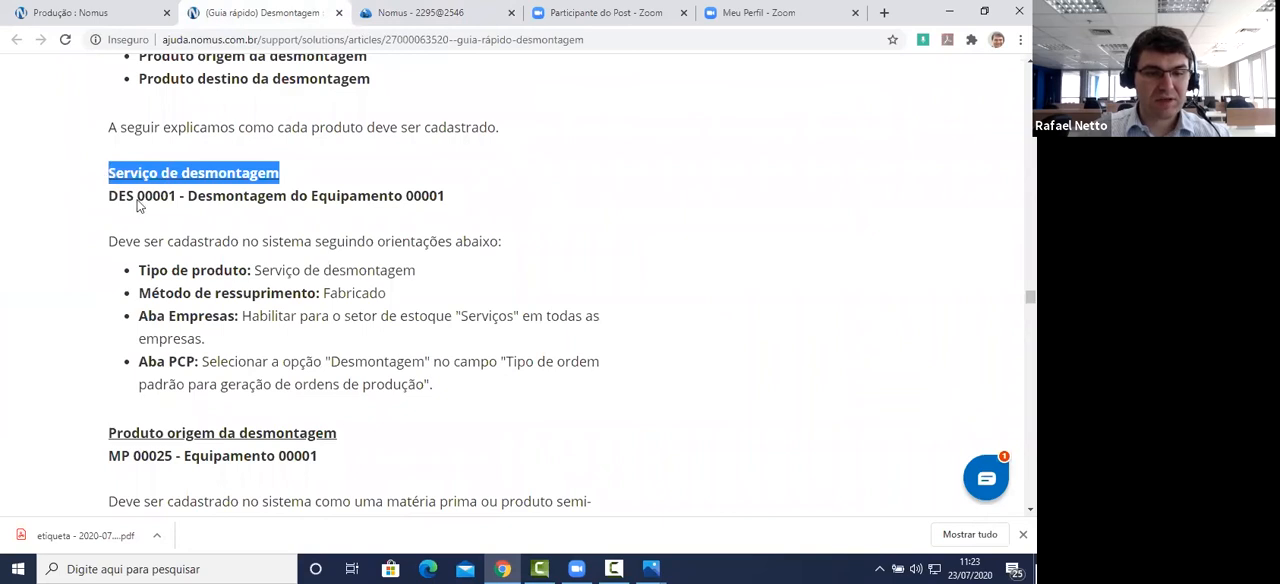
scroll(178, 256, "down", 2)
left_click_drag(340, 184, 110, 195)
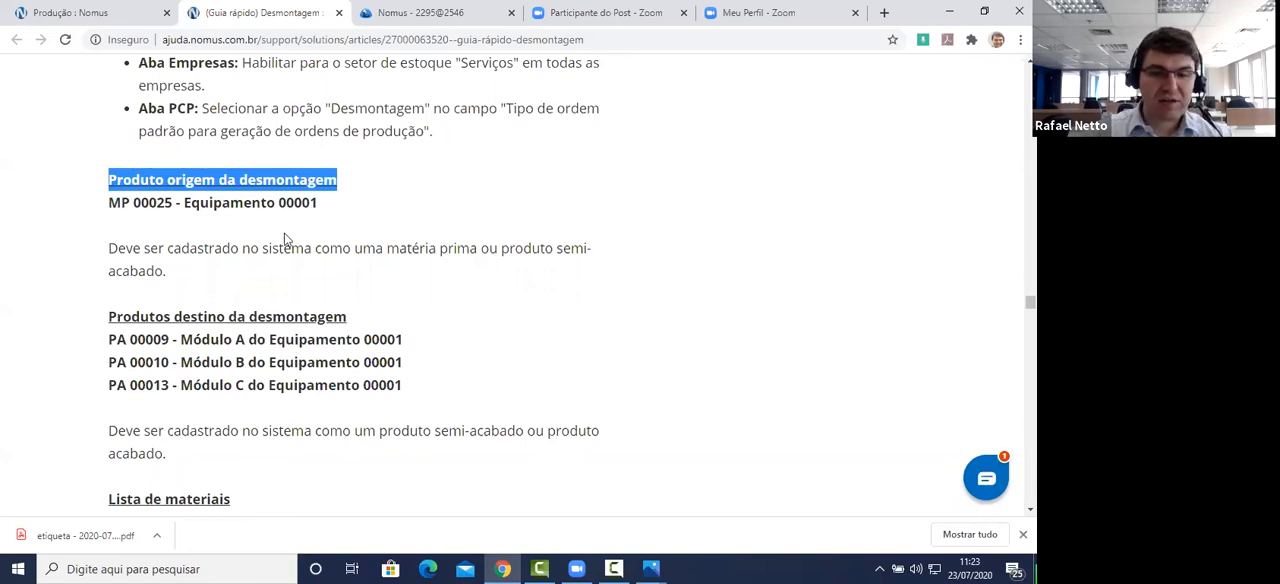
left_click_drag(386, 250, 451, 277)
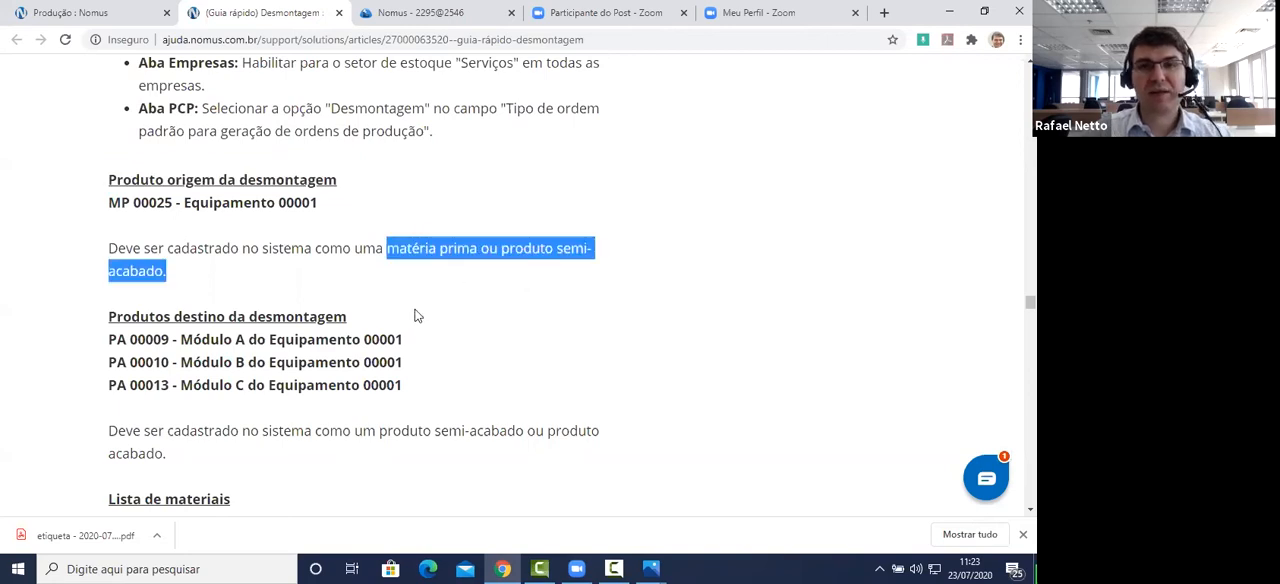
left_click(270, 272)
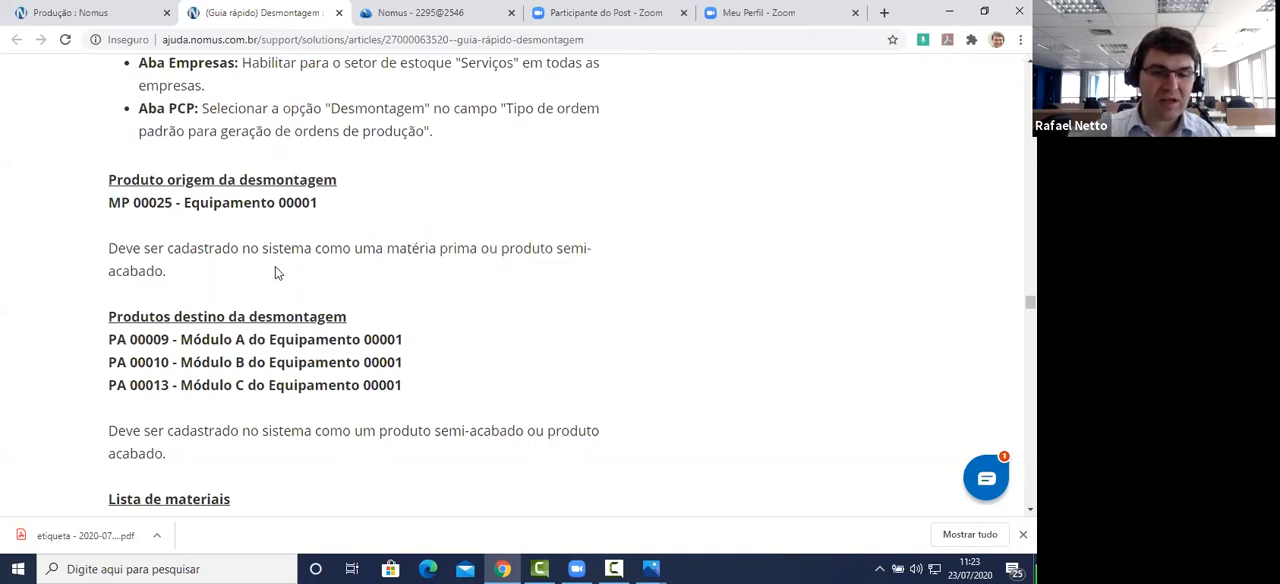
Step: Highlight the guide's Produtos destino da desmontagem heading and its rule for registering these products
scroll(275, 268, "down", 2)
left_click_drag(107, 190, 358, 189)
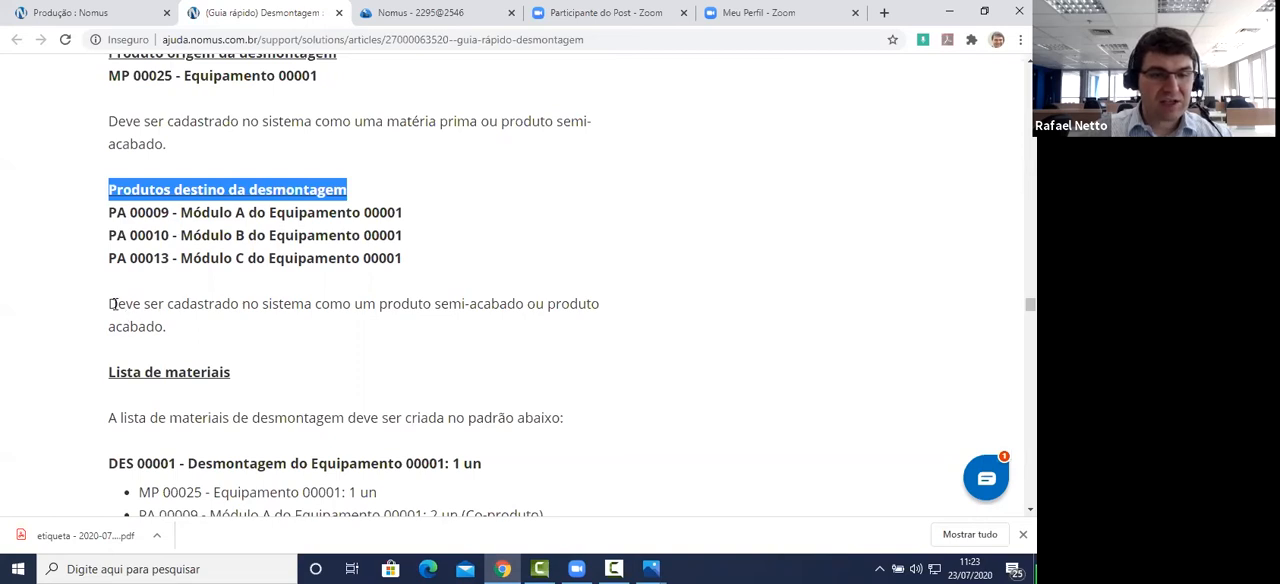
left_click_drag(108, 303, 615, 326)
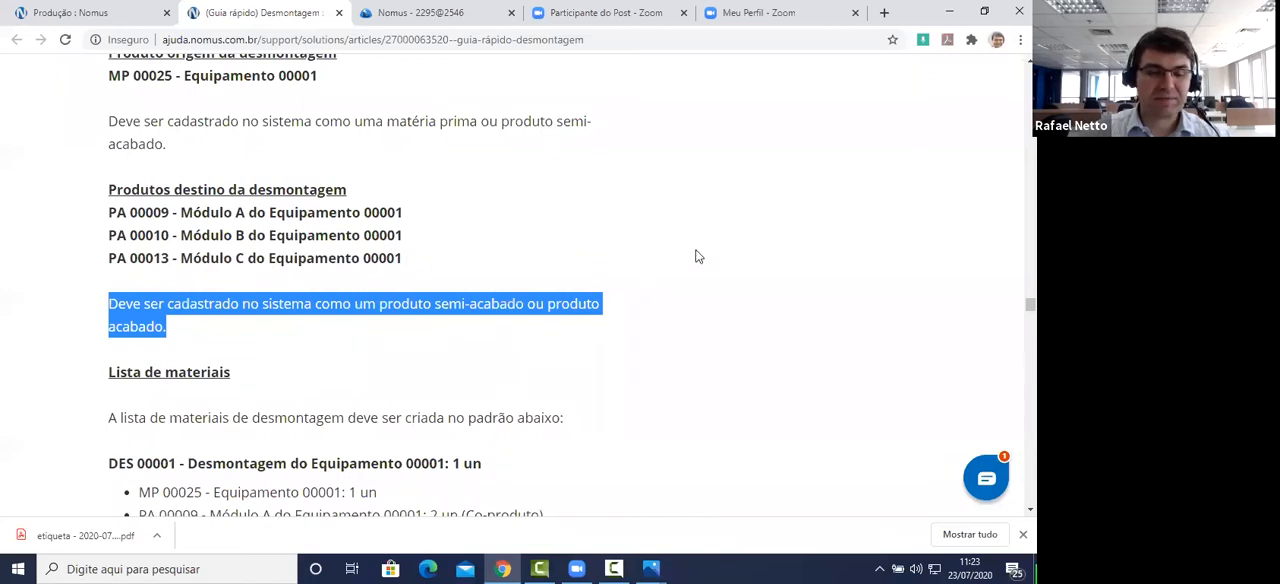
Step: Examine the guide's Lista de materiais section, highlighting the DES 00001 parent item and checking its example structure
scroll(708, 253, "down", 1)
scroll(708, 253, "down", 1)
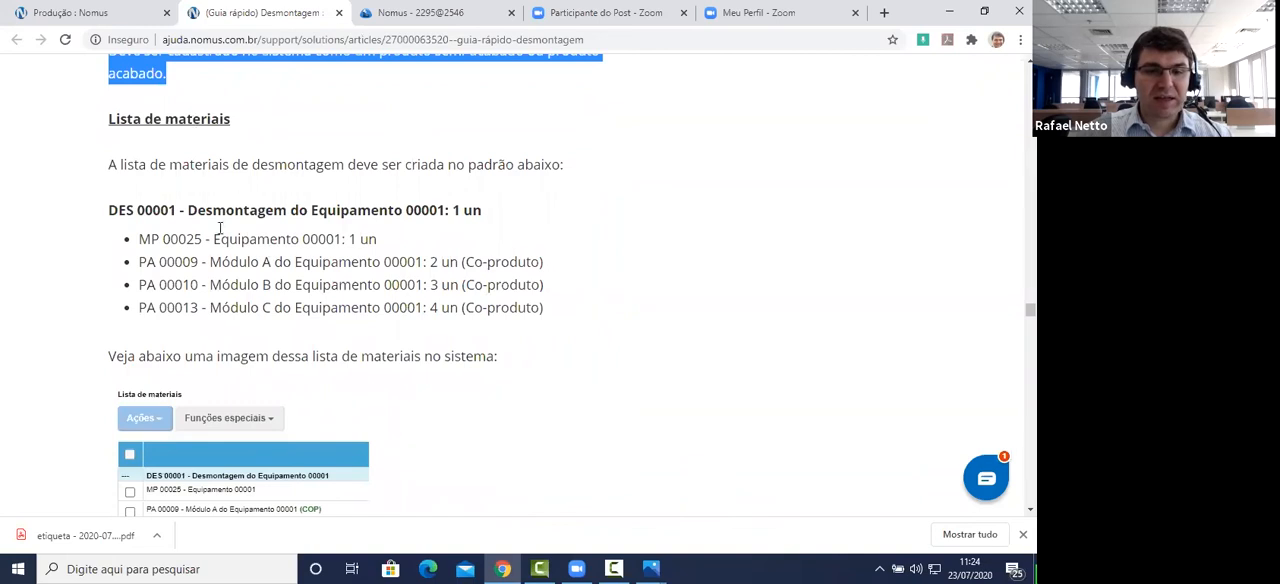
left_click_drag(110, 212, 497, 222)
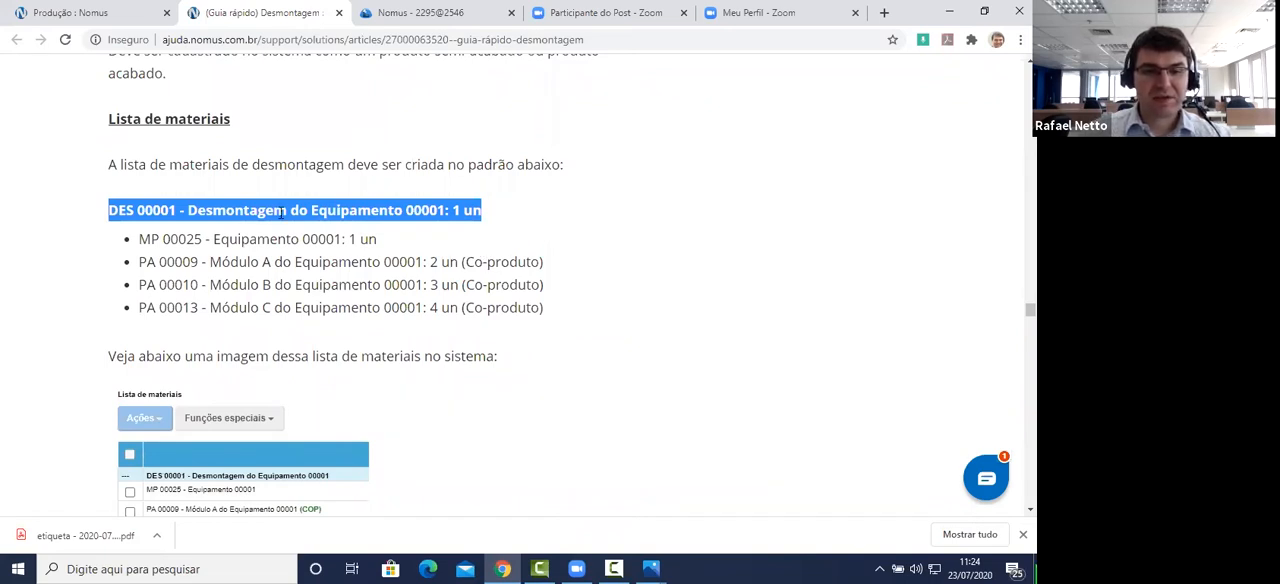
scroll(283, 212, "down", 1)
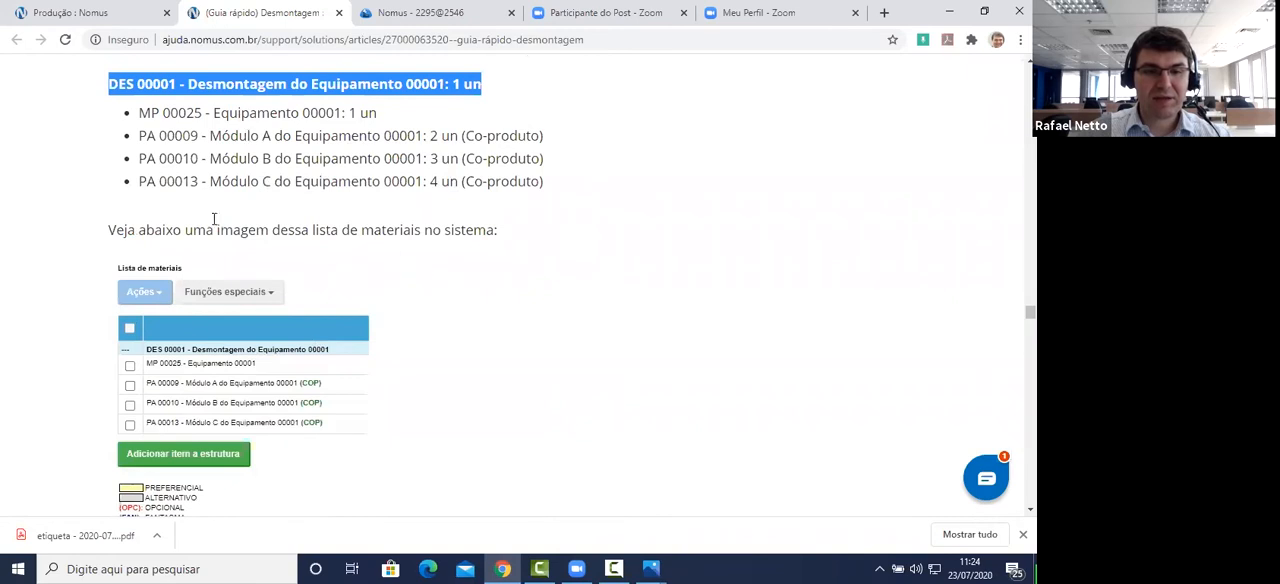
Step: Return to the ERP's product list and open the Lista de materiais of Desmontagem do Equipamento 00001 at its component structure
left_click(466, 14)
left_click(77, 159)
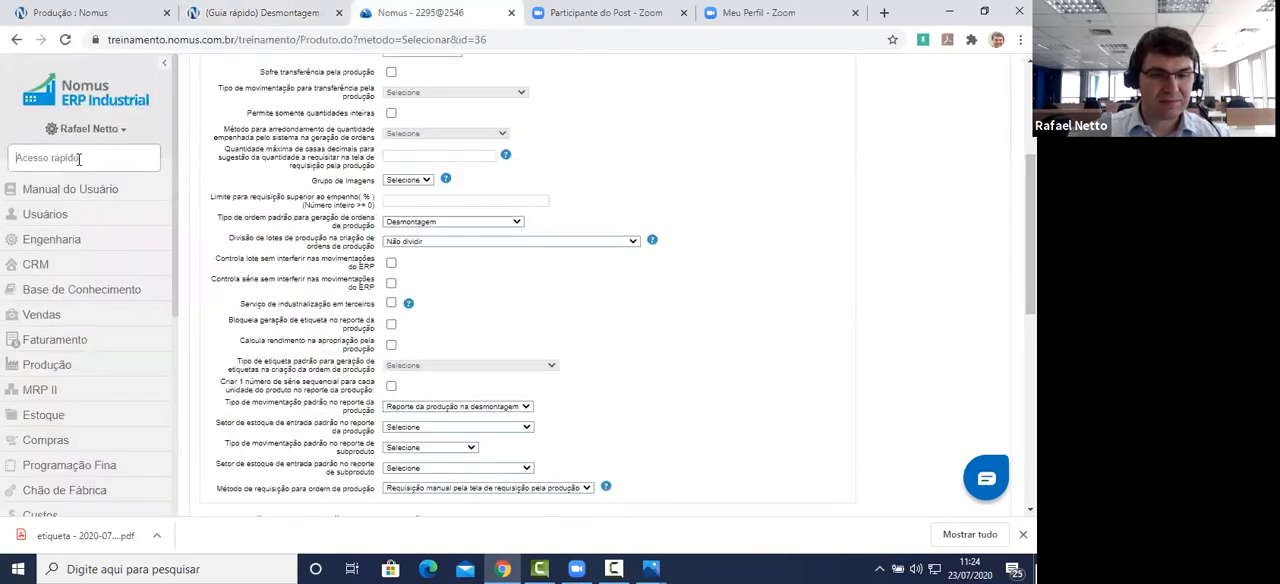
type("Prod")
key("Return")
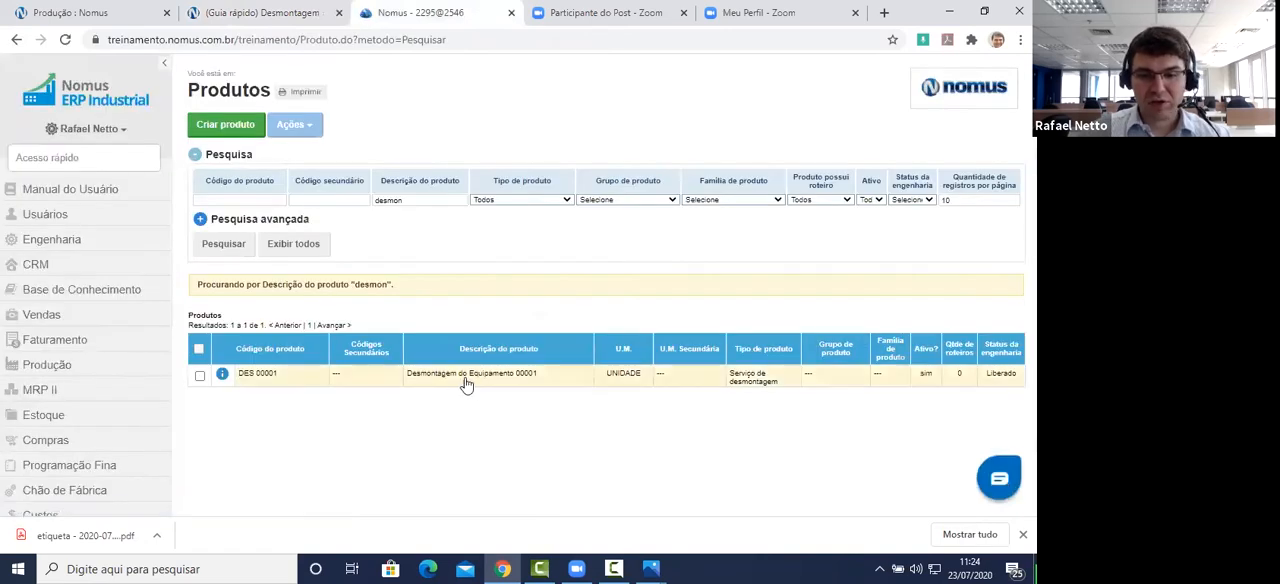
left_click(453, 381)
scroll(509, 280, "down", 3)
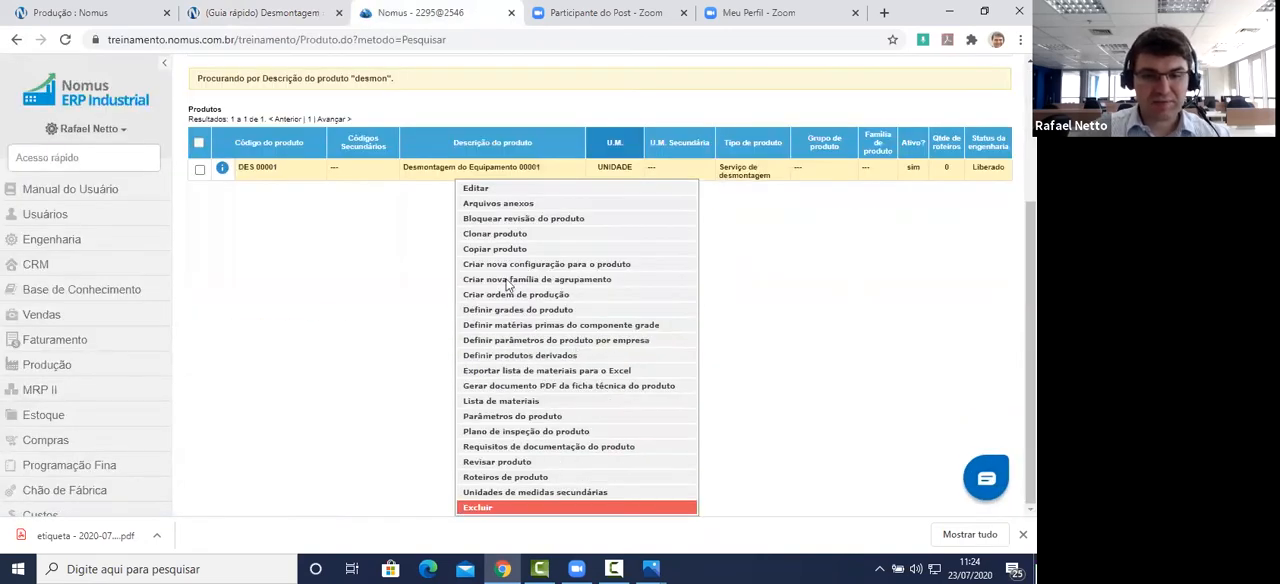
left_click(546, 401)
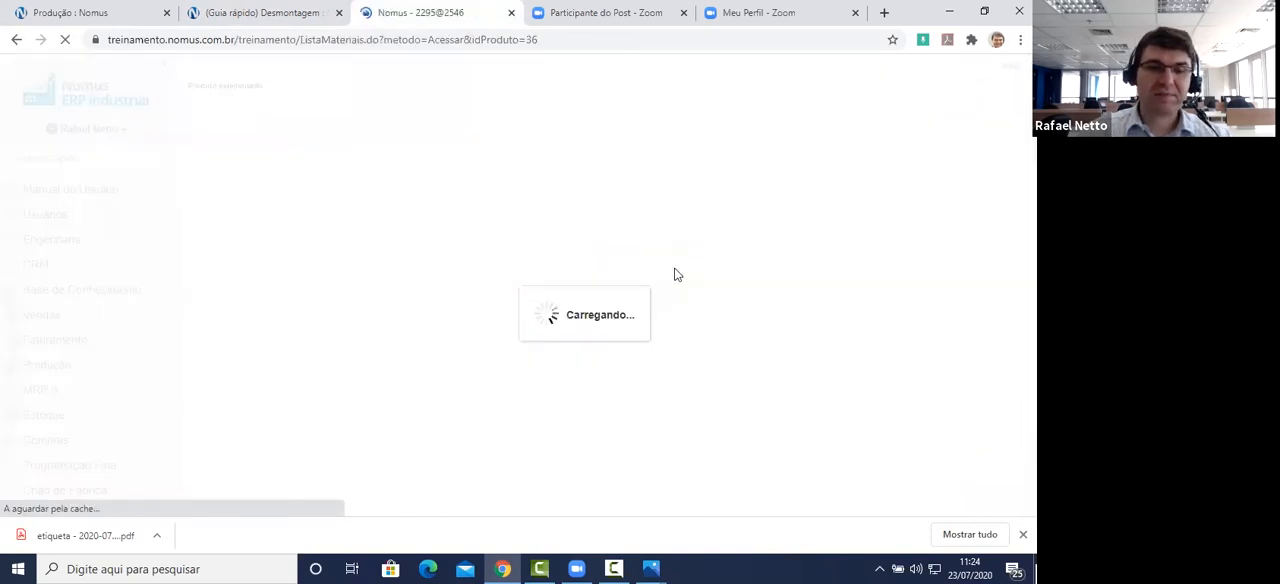
scroll(630, 257, "down", 3)
scroll(651, 251, "down", 2)
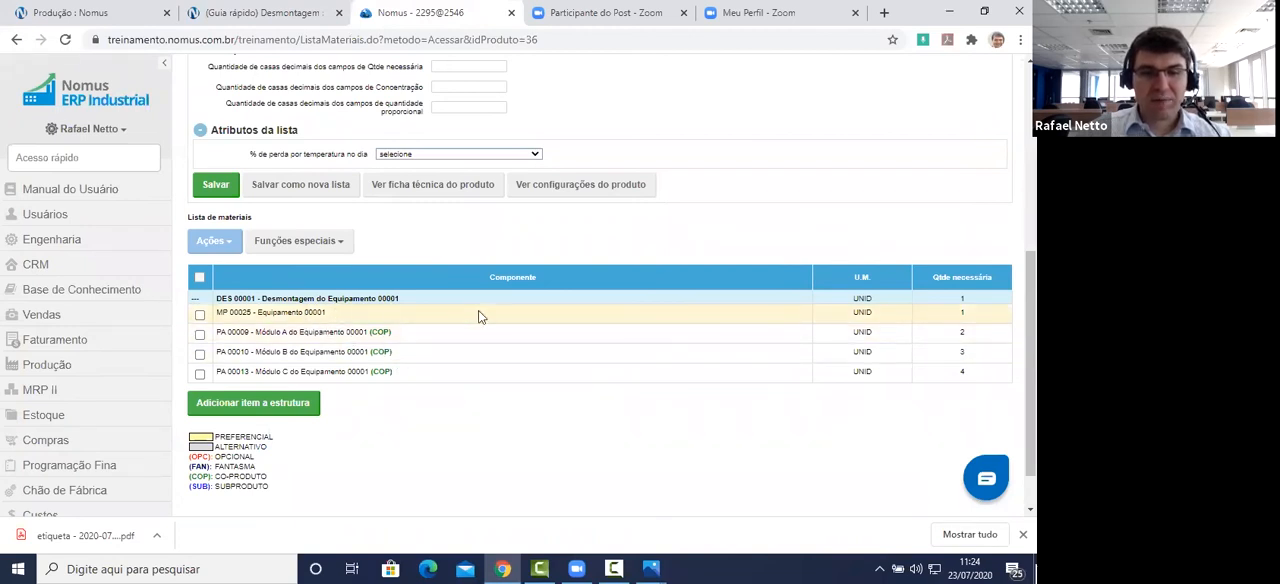
Step: Open the MP 00025 - Equipamento 00001 component for editing, look through its settings and cancel the operation
left_click(882, 322)
left_click(728, 336)
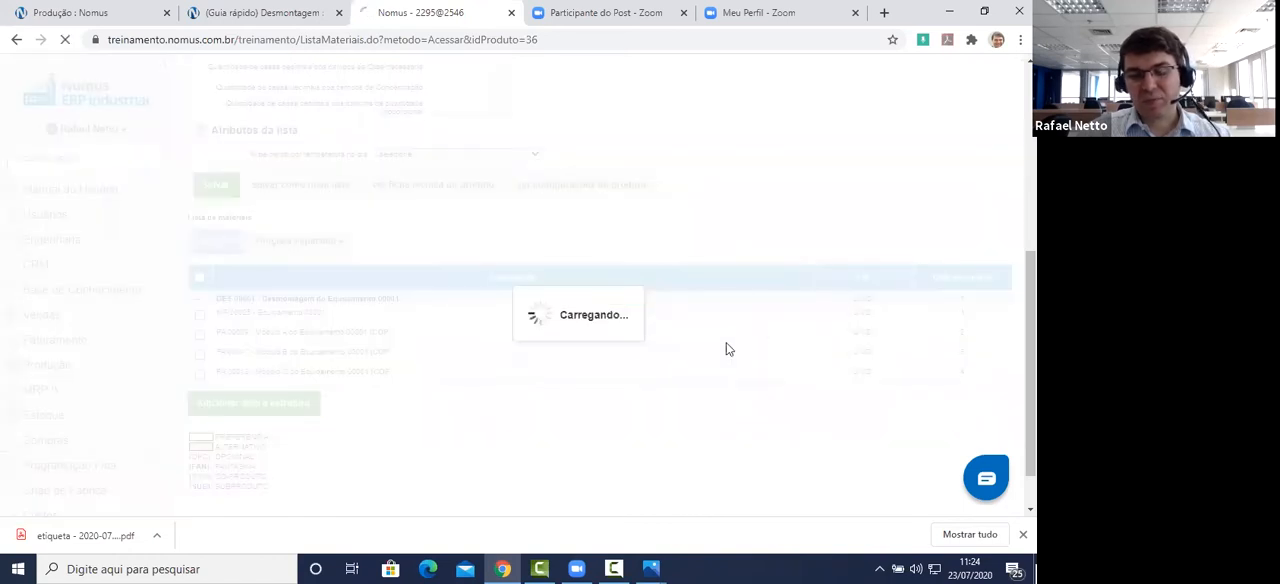
left_click(378, 341)
scroll(790, 320, "down", 4)
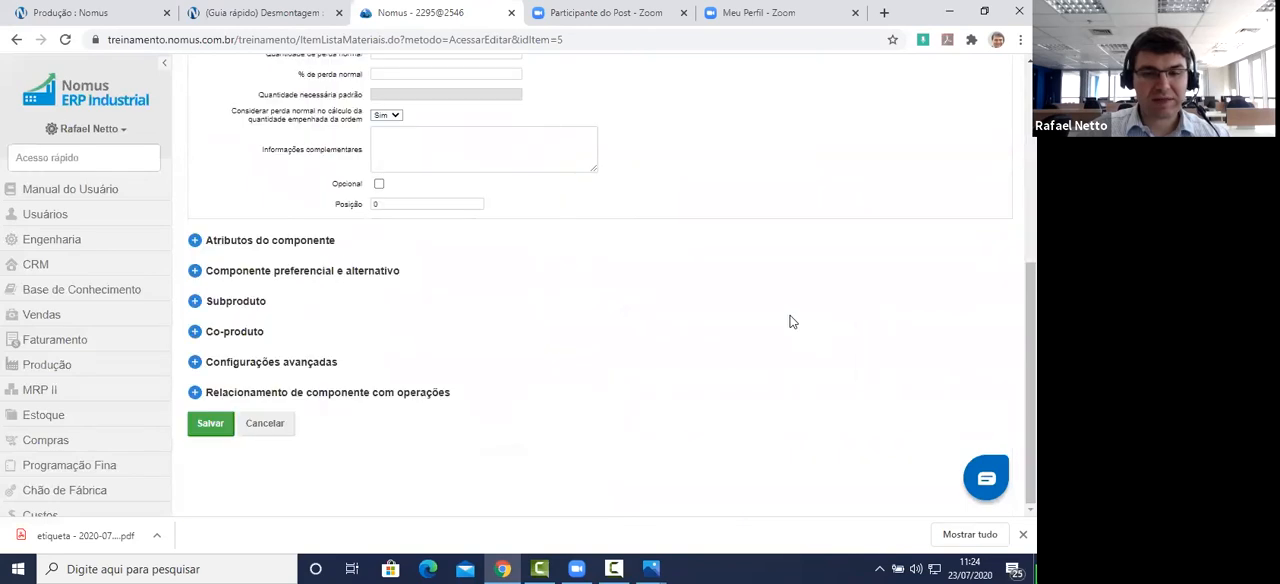
left_click(267, 433)
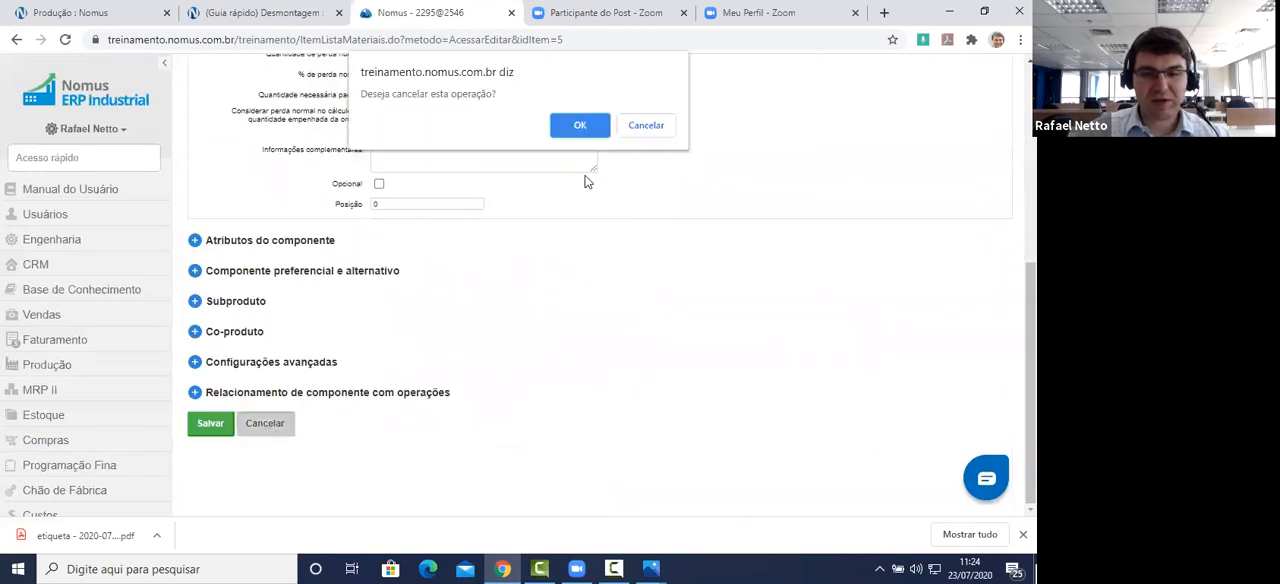
left_click(579, 130)
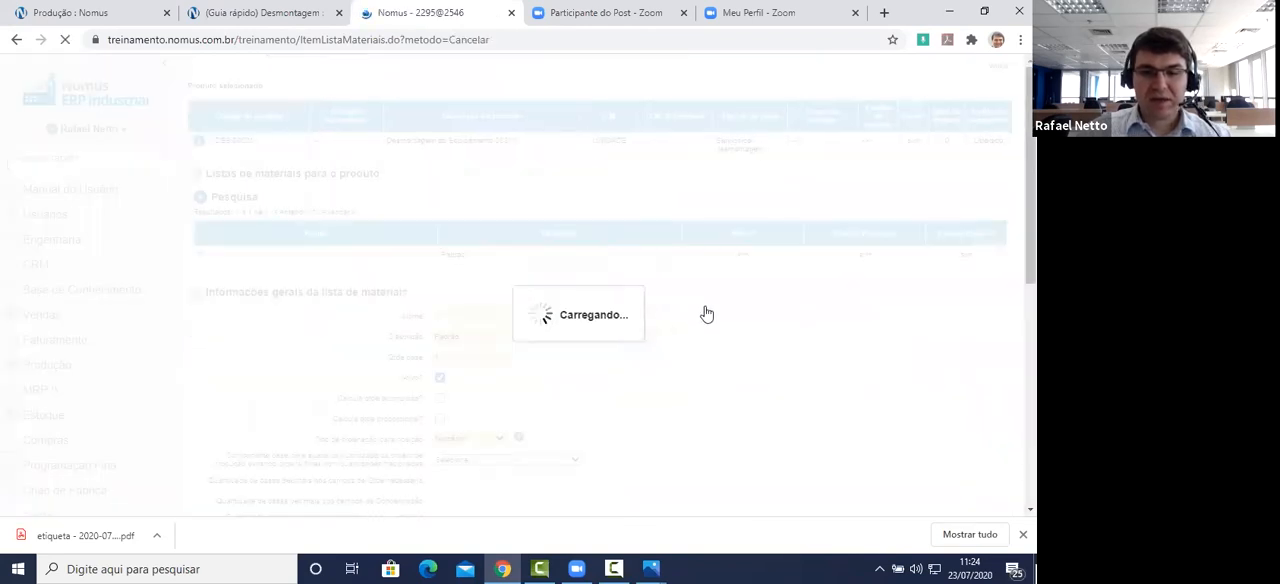
Step: Open the PA 00009 - Módulo A do Equipamento 00001 component for editing and examine its Co-produto option
scroll(714, 308, "down", 4)
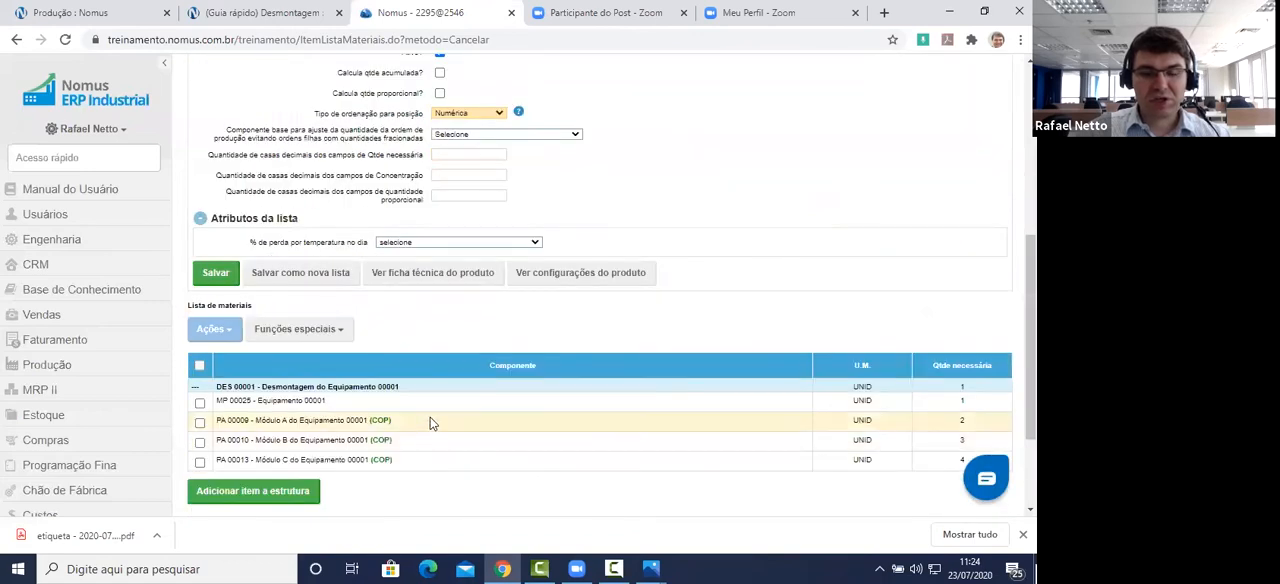
scroll(430, 427, "down", 2)
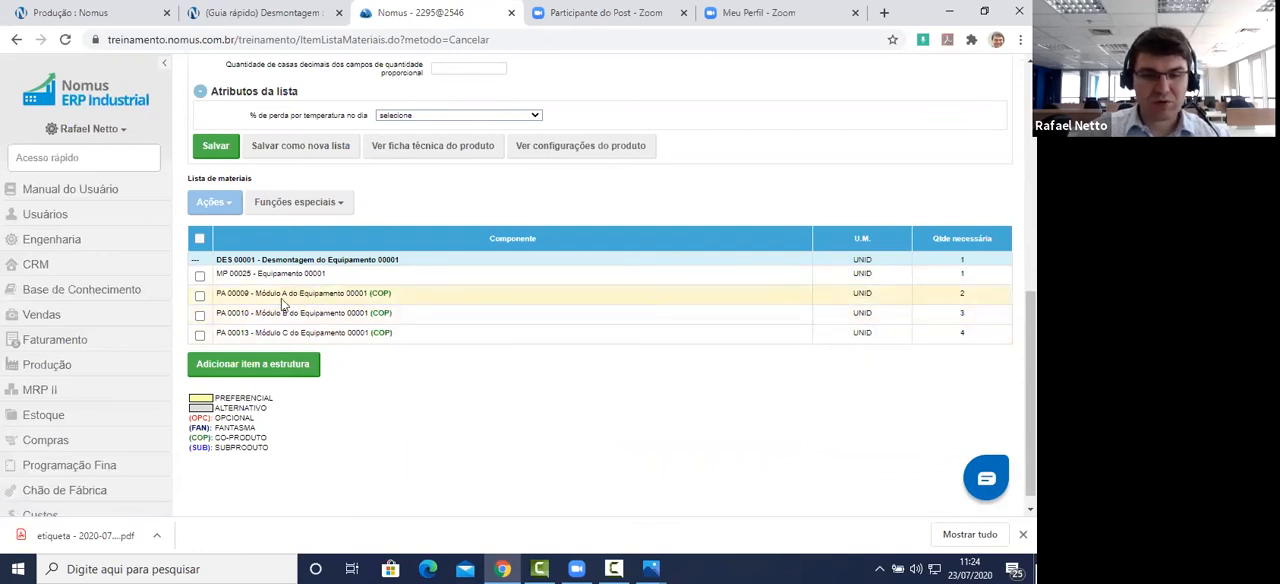
left_click(868, 297)
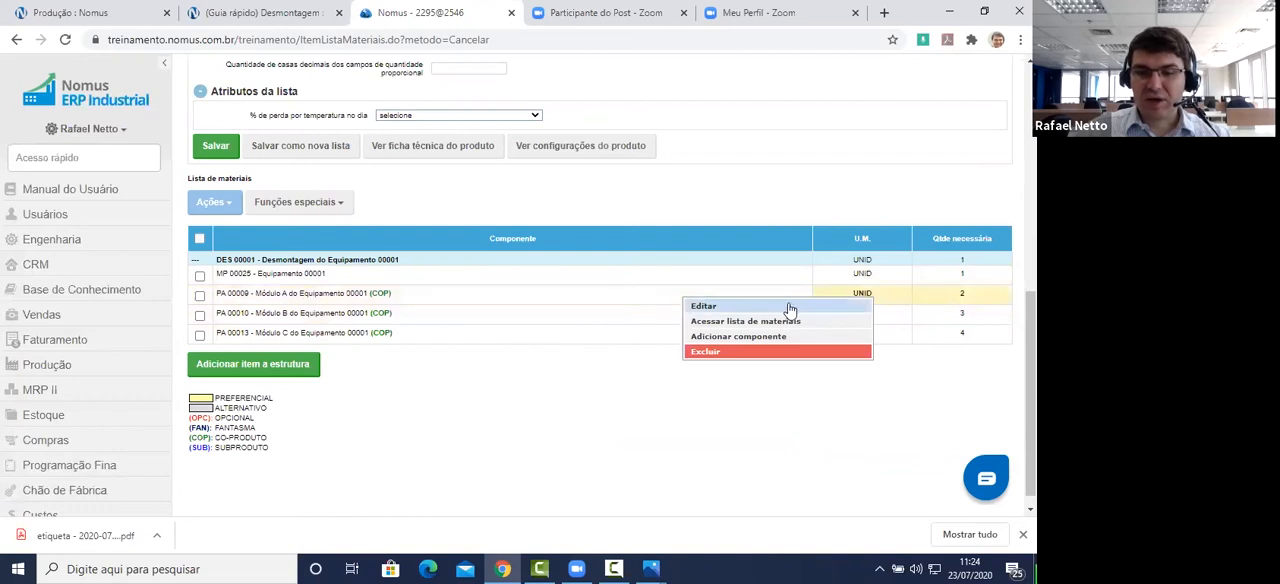
left_click(790, 307)
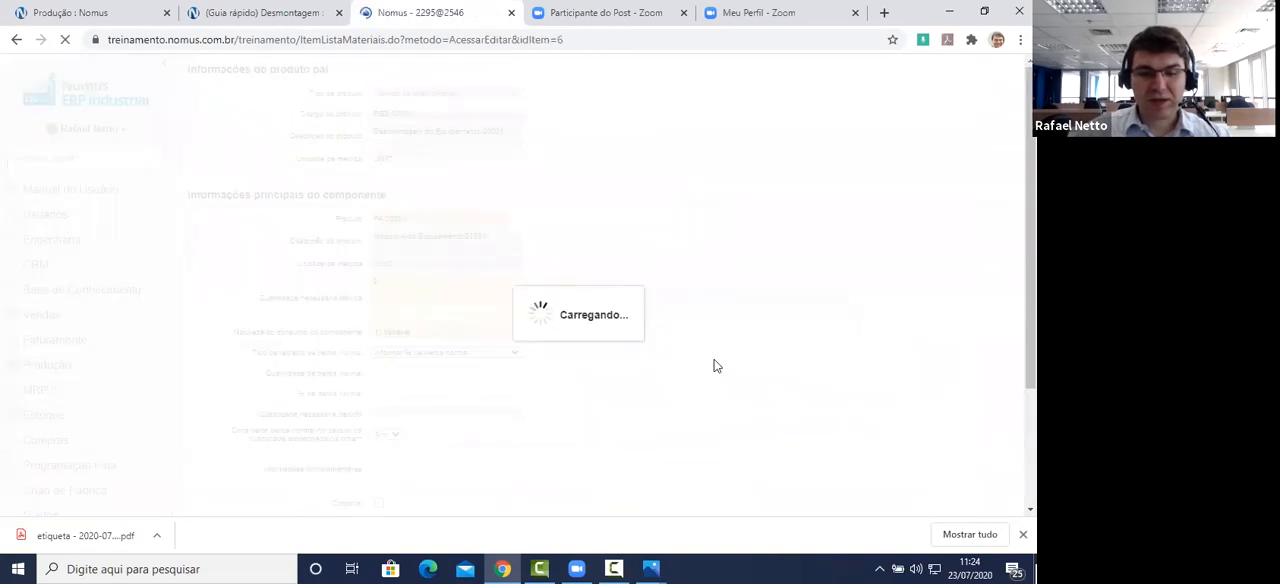
scroll(732, 305, "down", 4)
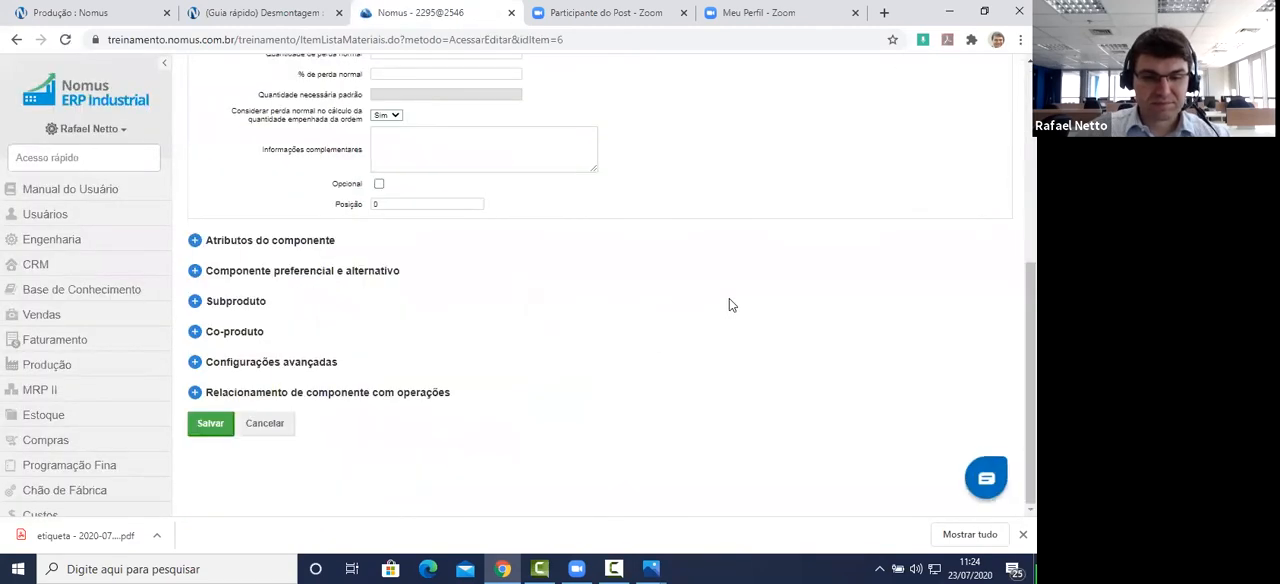
left_click(195, 334)
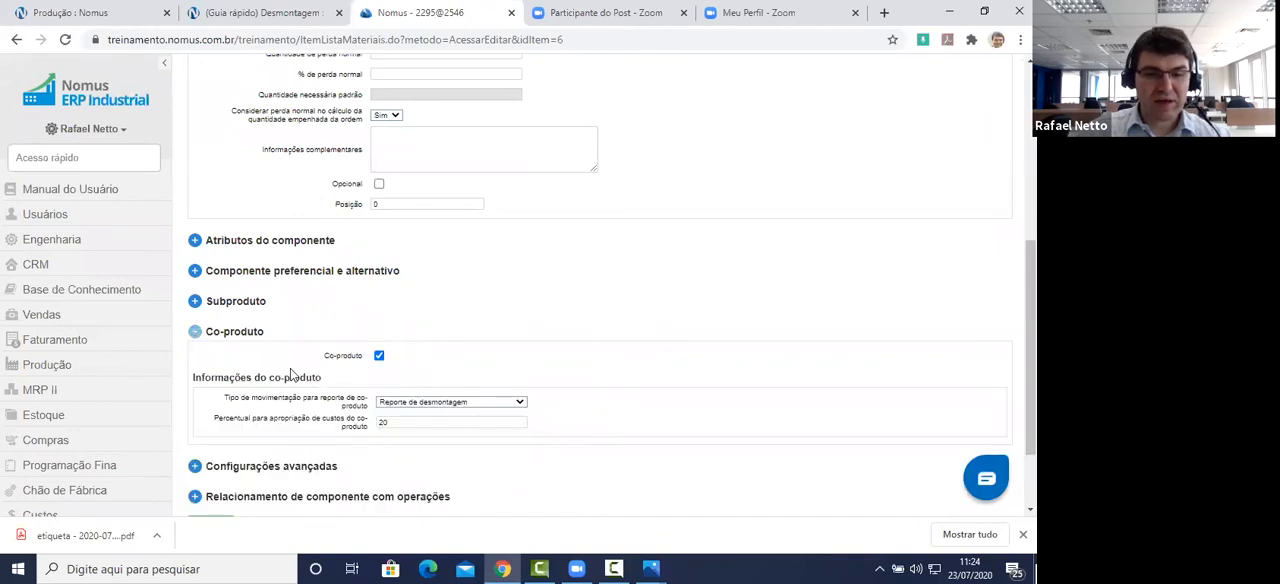
triple_click(350, 354)
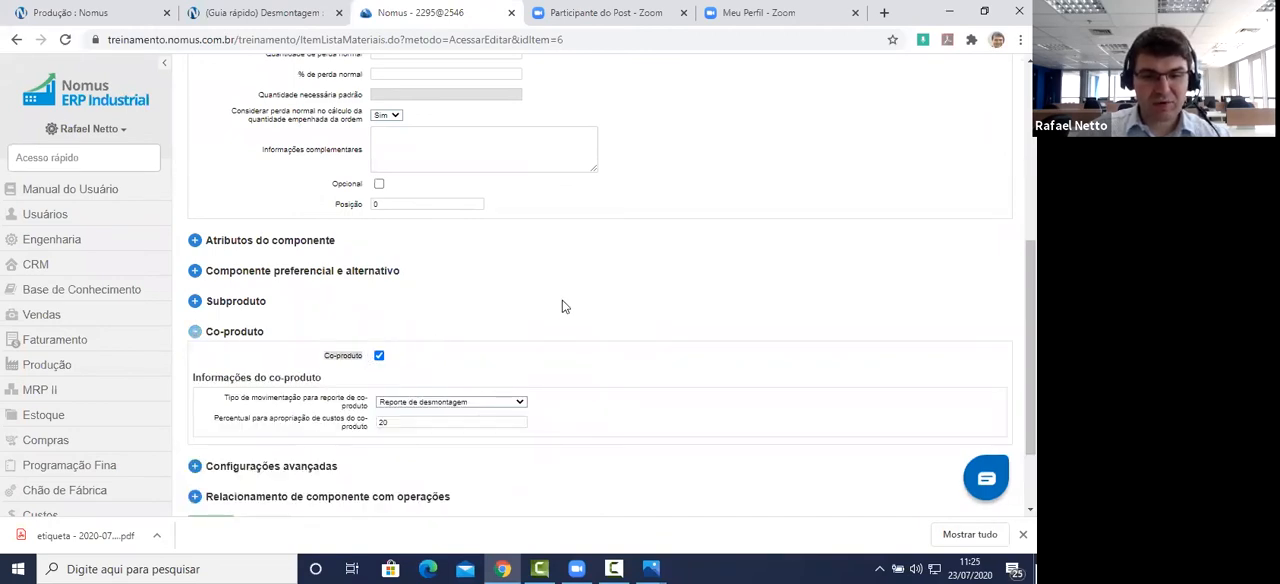
Step: Keep Reporte de desmontagem as the co-product's report movement type and check its cost appropriation percentage field
scroll(540, 320, "down", 2)
left_click_drag(223, 293, 368, 304)
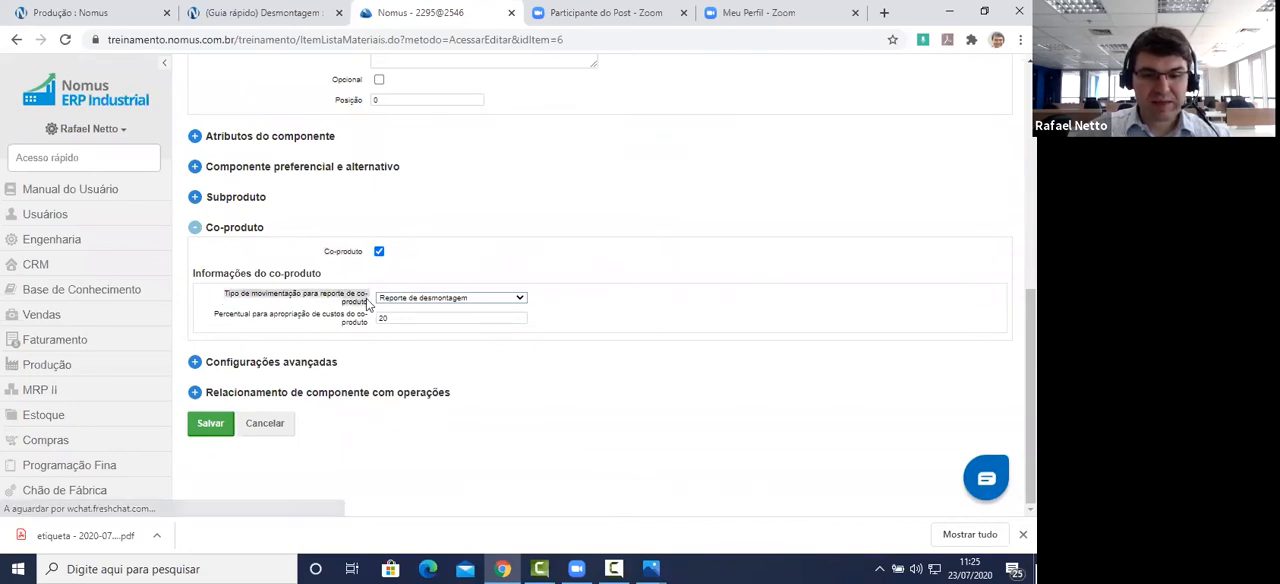
left_click(451, 298)
left_click(464, 318)
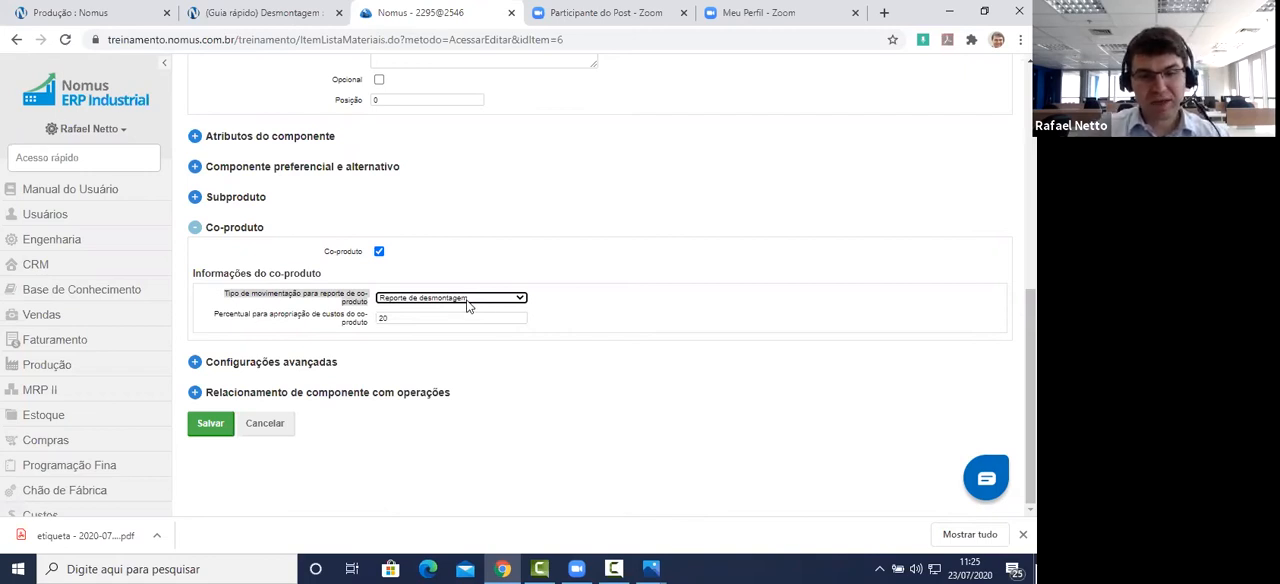
left_click_drag(210, 318, 367, 324)
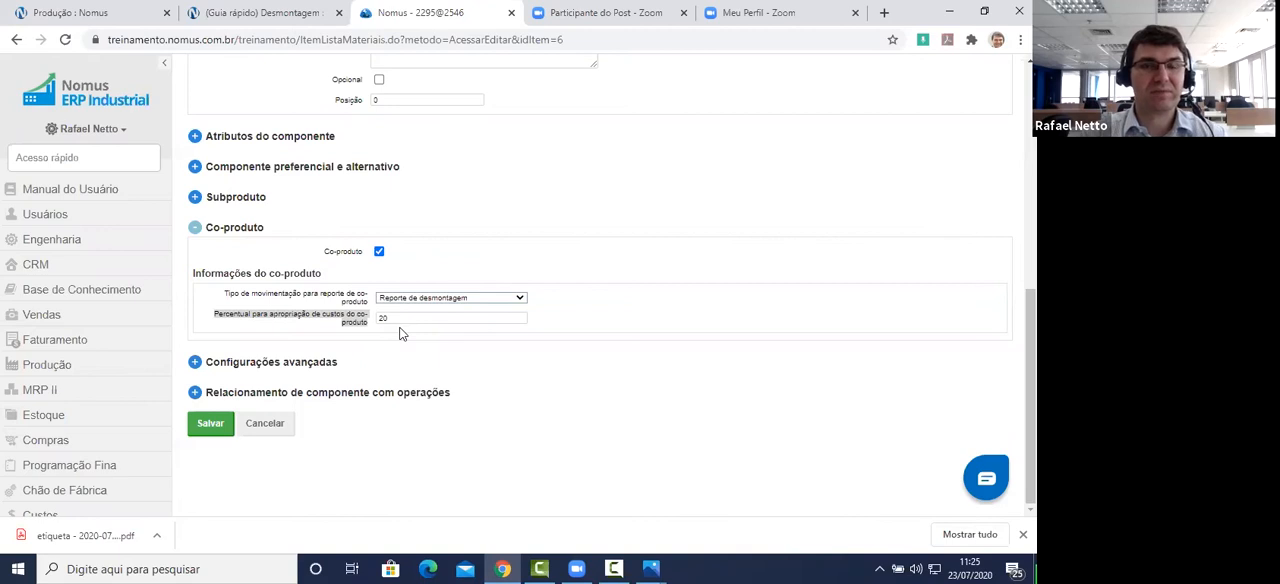
Step: Read the guide's co-product field instructions and its explanation of how empenhos are generated in the disassembly order
left_click(282, 14)
scroll(539, 233, "down", 2)
scroll(539, 233, "down", 3)
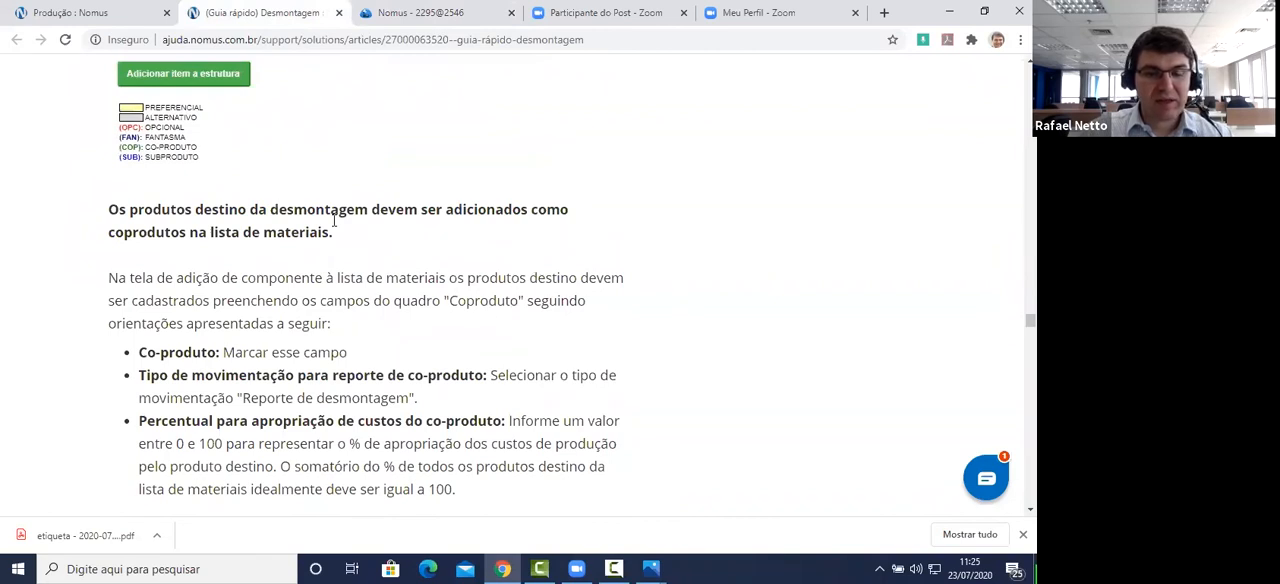
scroll(433, 316, "down", 1)
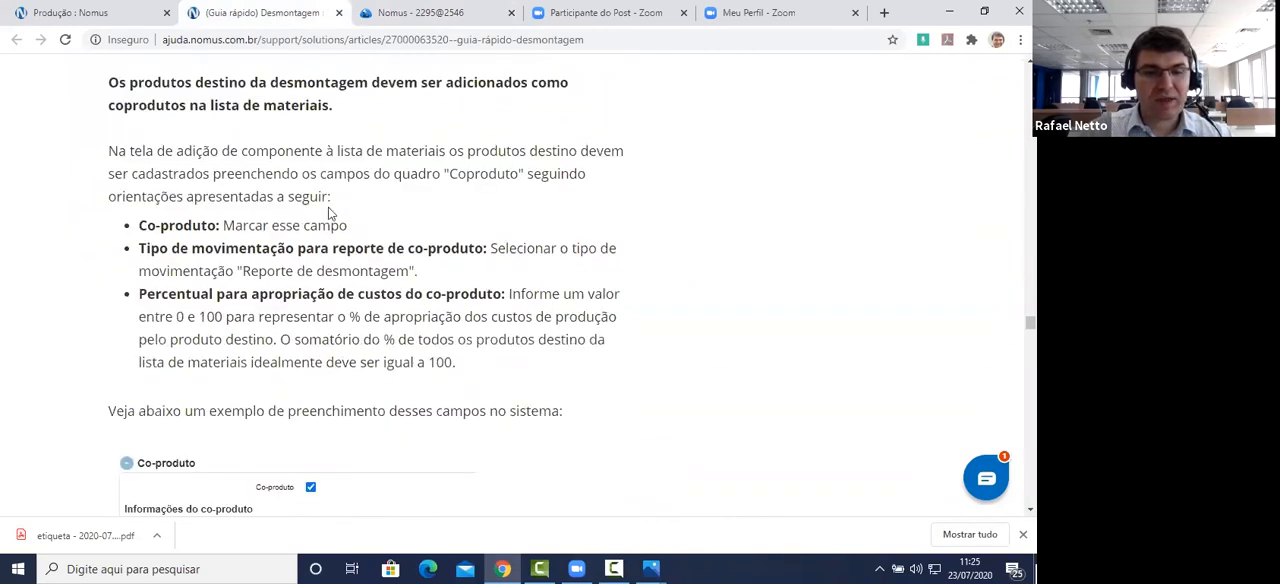
scroll(380, 315, "down", 1)
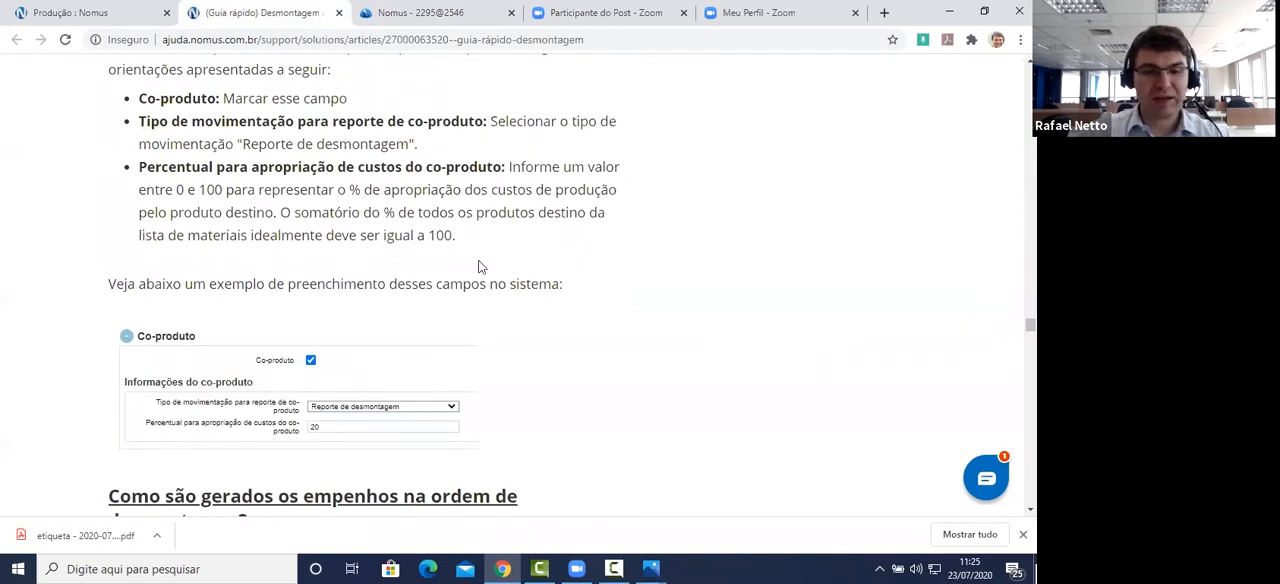
scroll(479, 266, "down", 2)
scroll(481, 266, "down", 1)
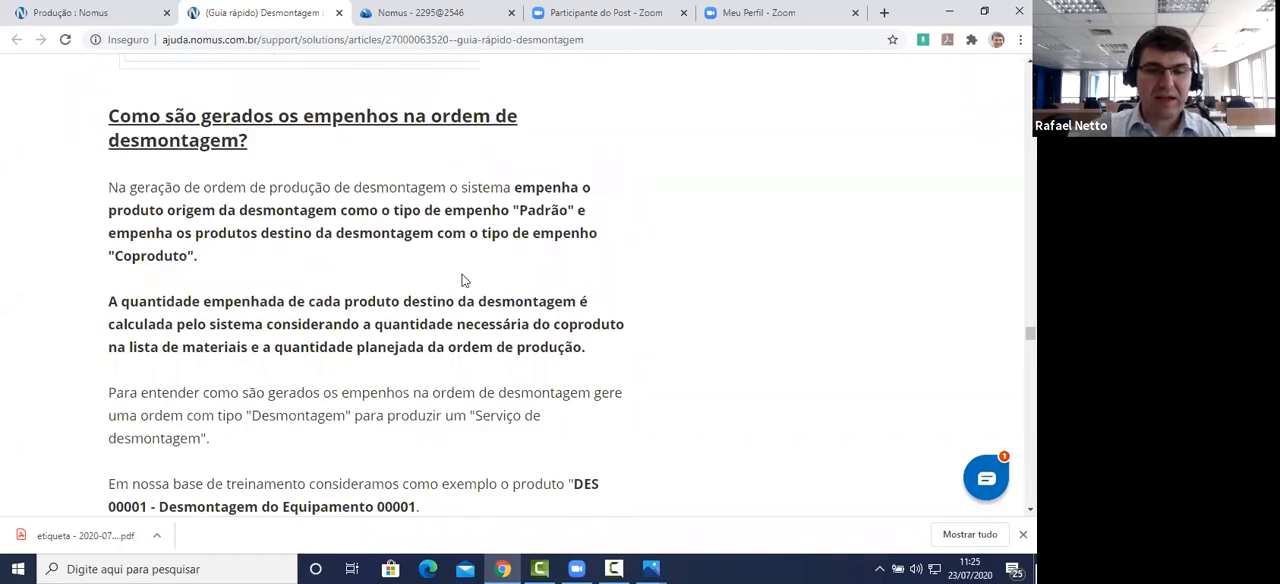
Step: Open the Ordens screen in Nomus ERP and start a new order for product DES 00001 - Desmontagem do Equipamento 00001
left_click(450, 14)
left_click(101, 162)
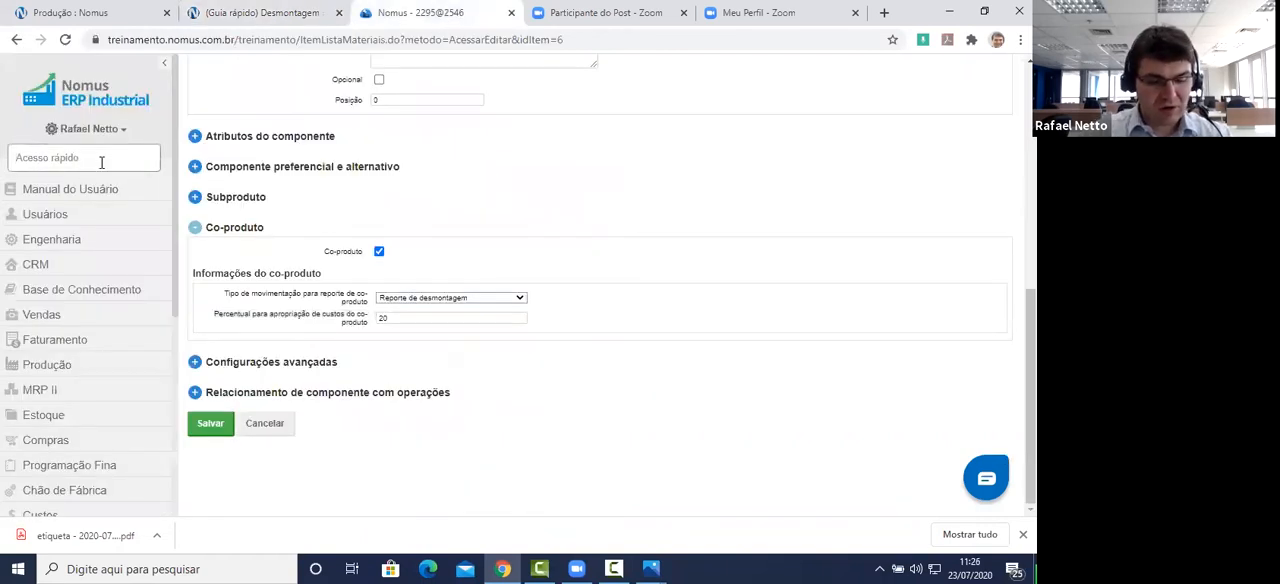
type("Ordens")
key("Return")
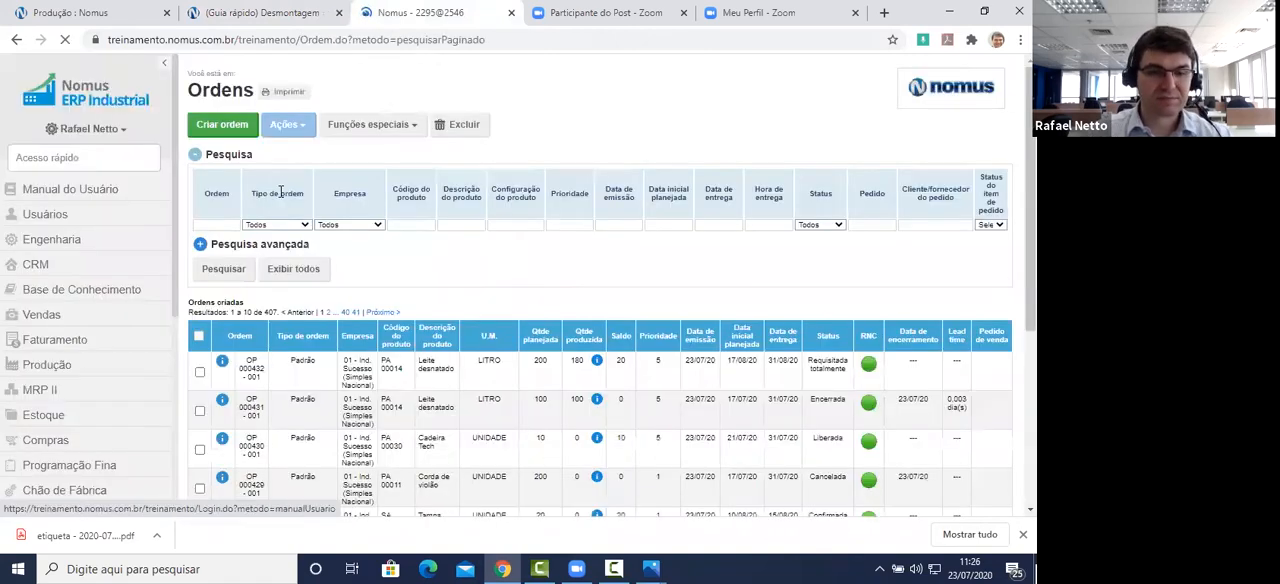
left_click(224, 128)
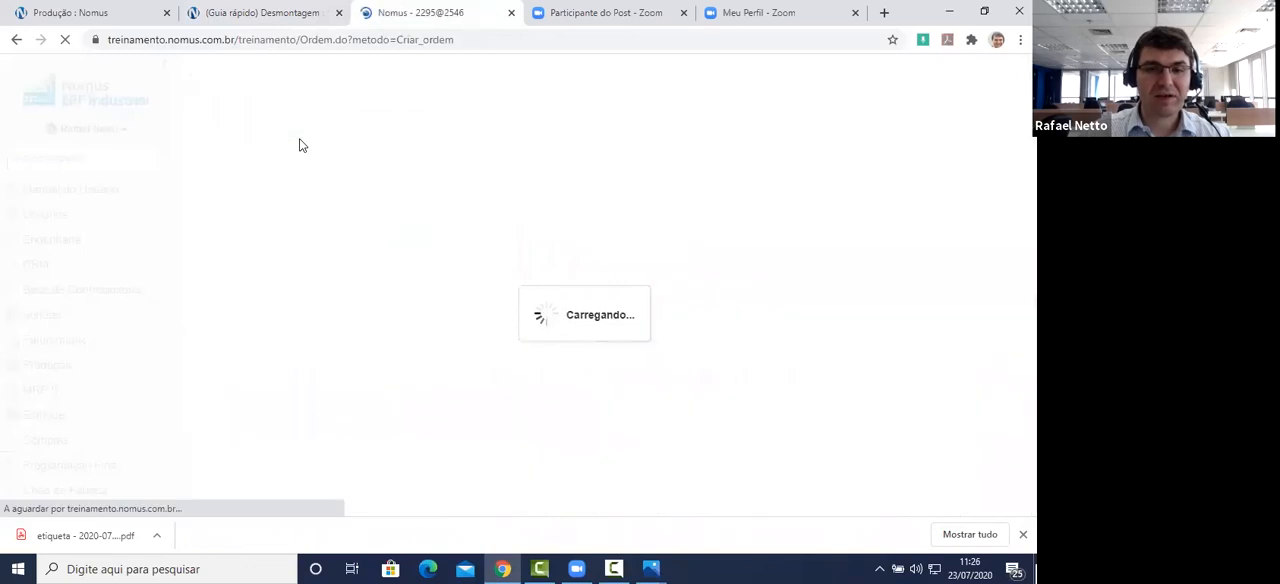
left_click(389, 196)
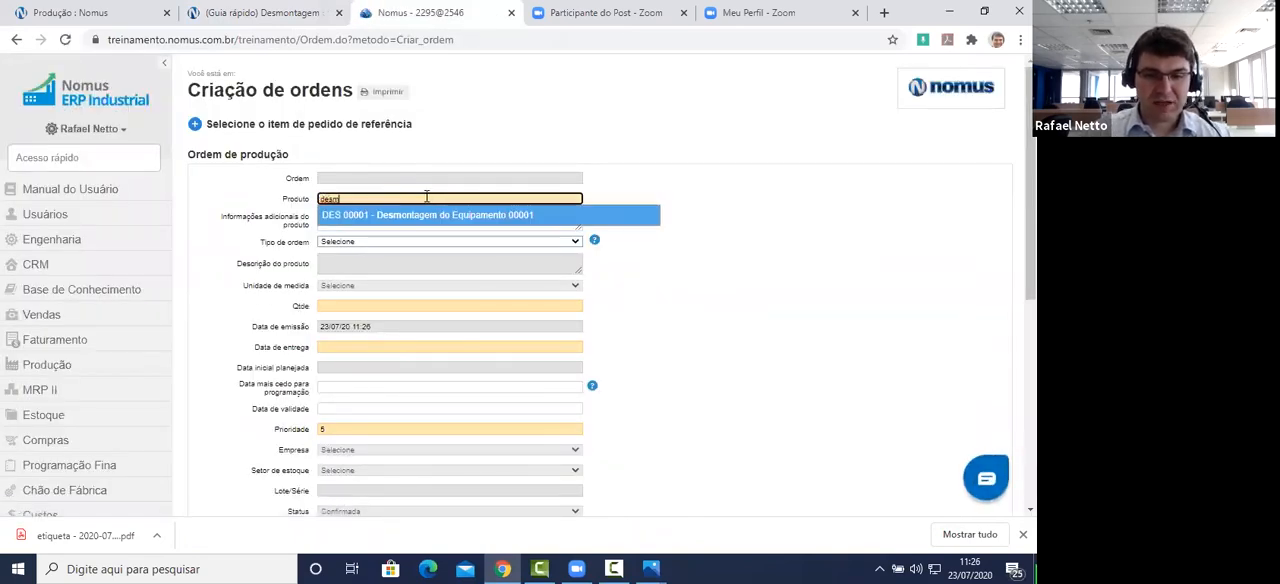
left_click(436, 215)
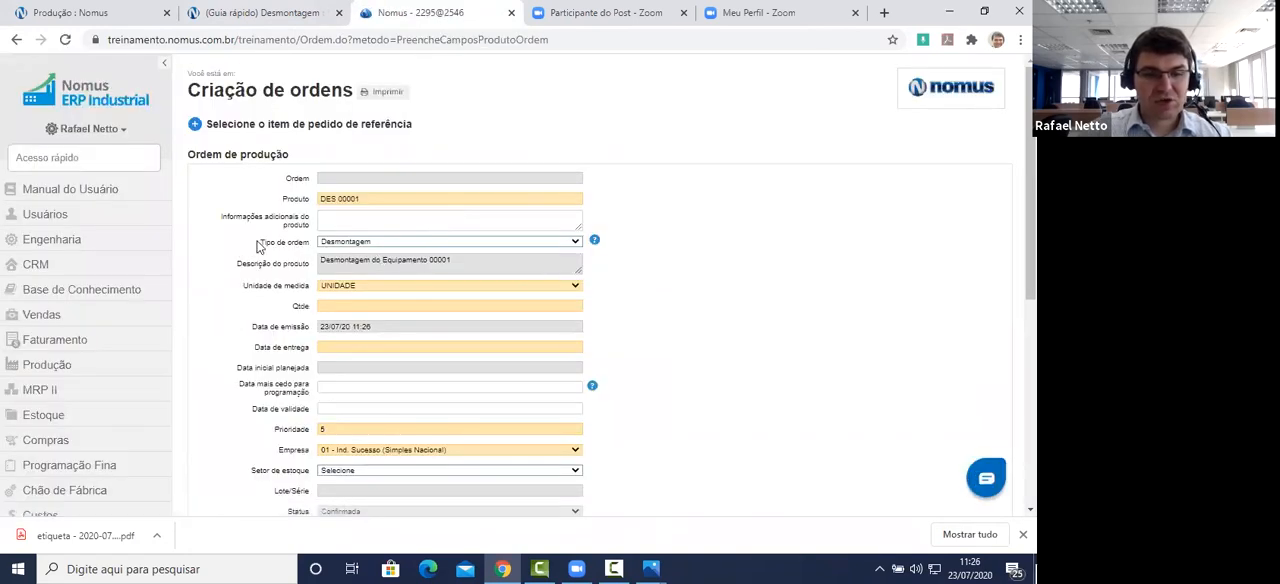
Step: Keep Desmontagem as the order type, set the quantity to 1 and the delivery date to 31/07/20, and generate the order
left_click(340, 248)
left_click(342, 249)
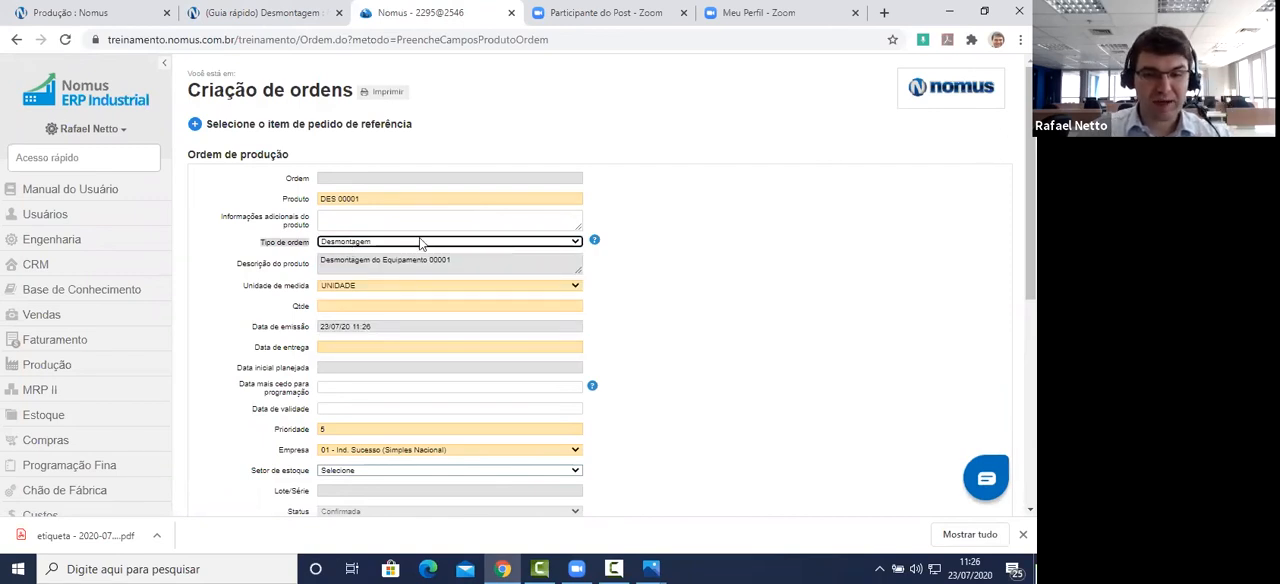
left_click(417, 304)
type("1")
key("Tab")
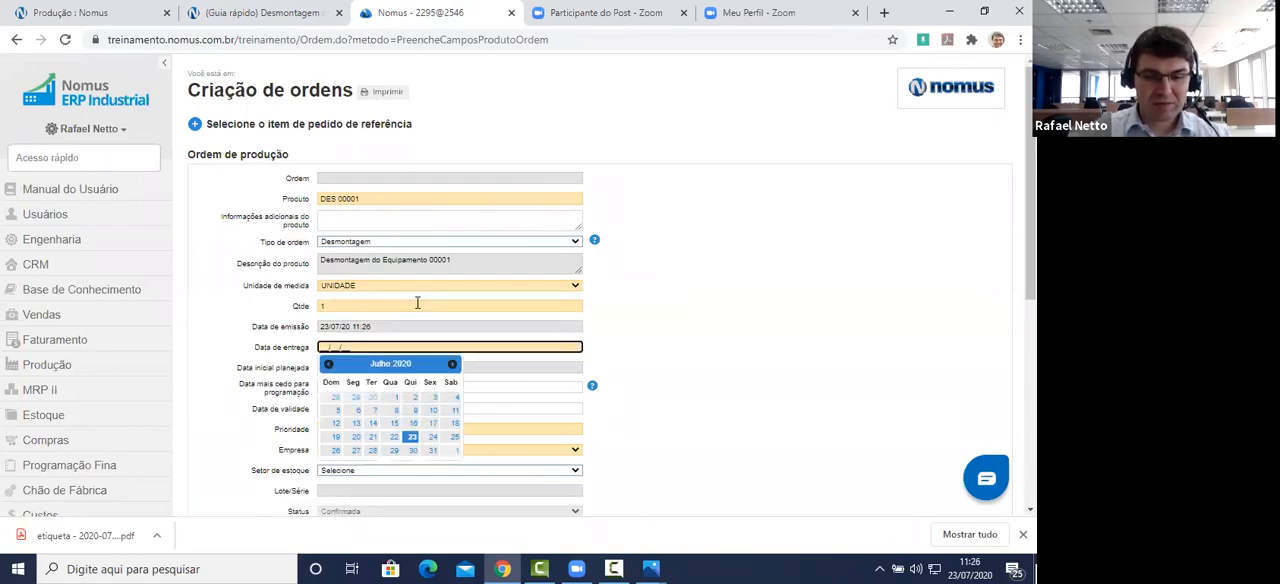
left_click(432, 450)
scroll(766, 312, "down", 5)
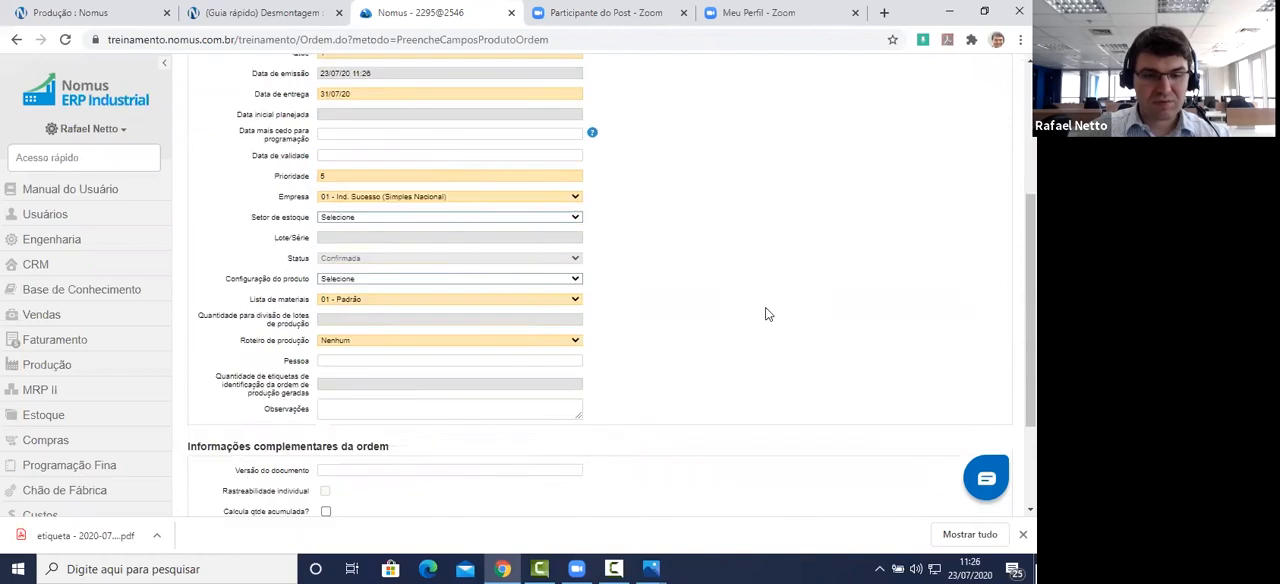
left_click(226, 415)
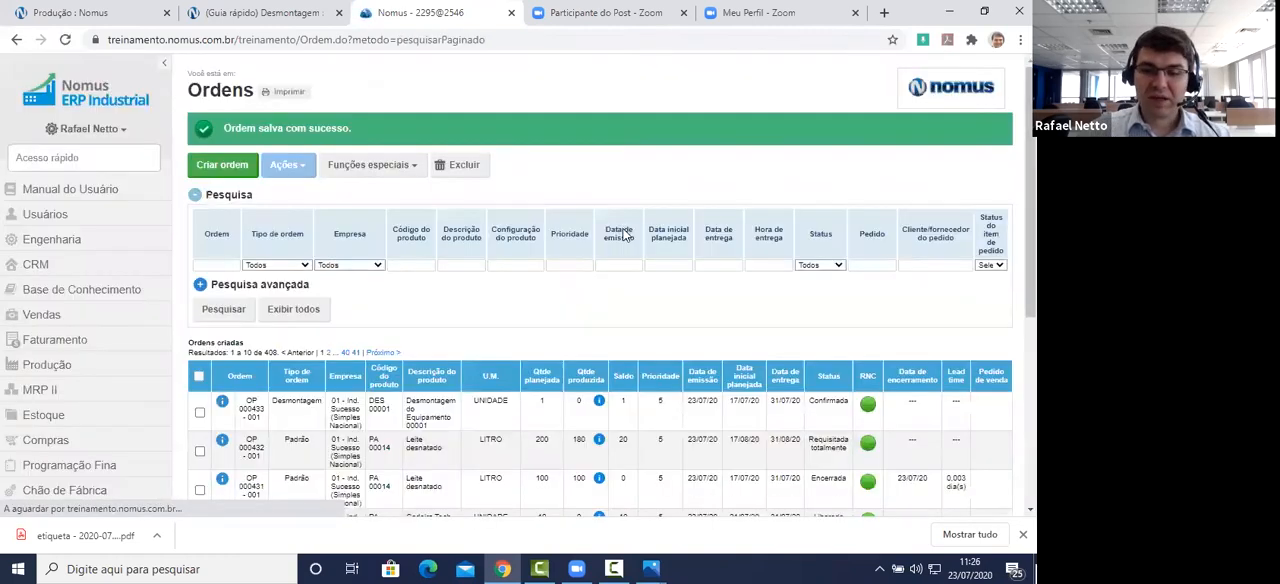
Step: Open the empenhos of the new DES 00001 disassembly order
scroll(622, 231, "down", 2)
left_click(407, 284)
scroll(513, 275, "down", 2)
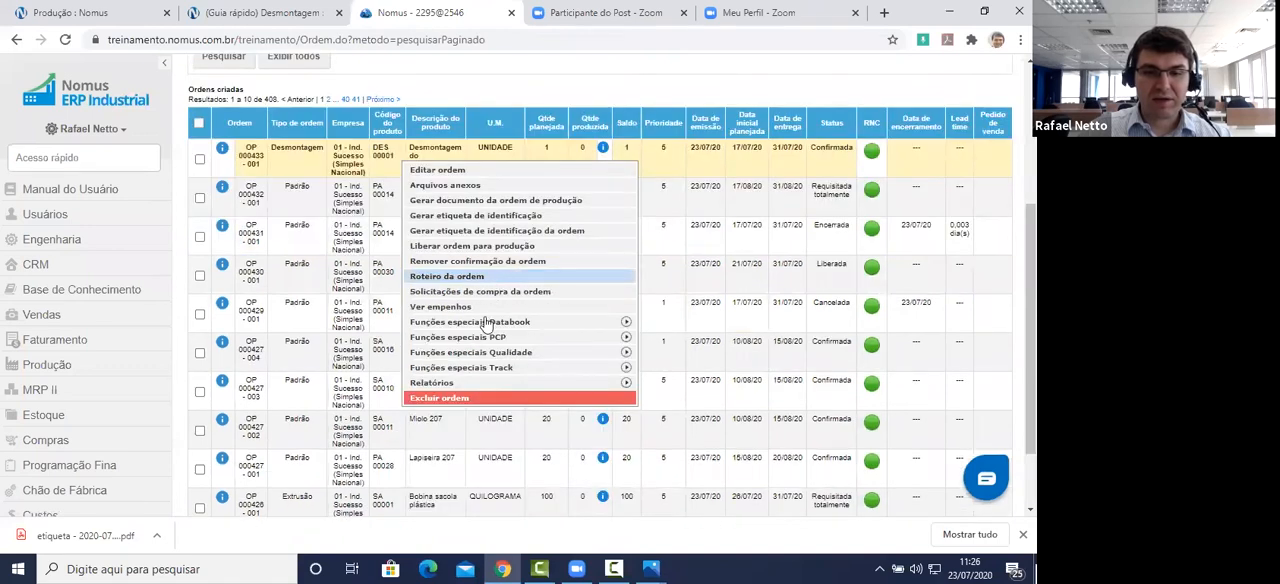
left_click(489, 306)
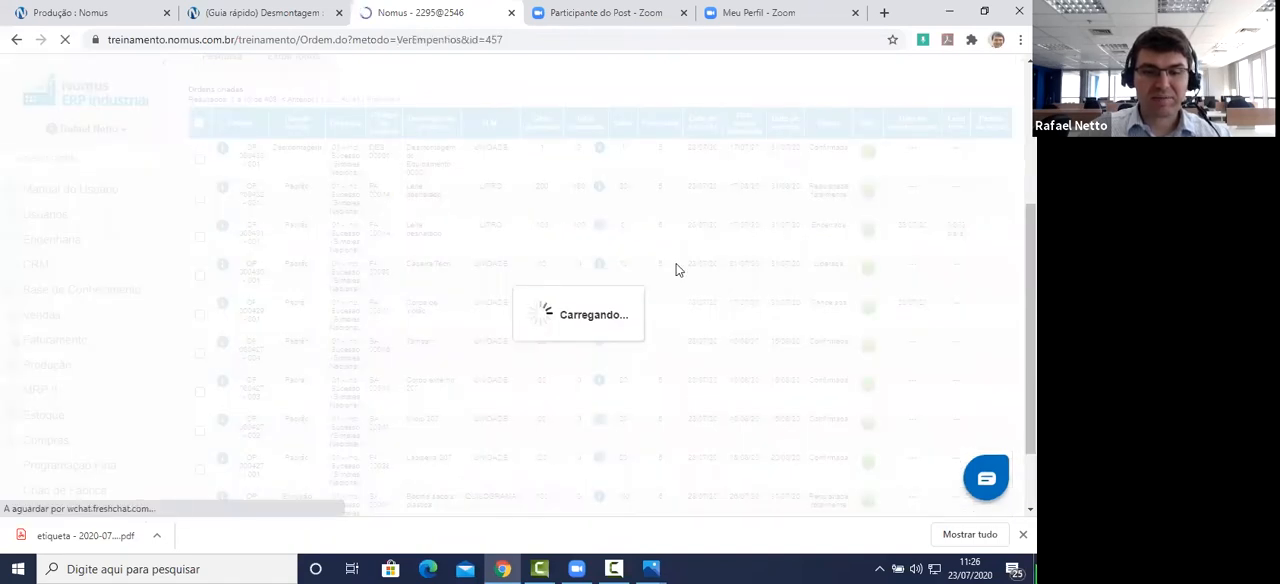
scroll(585, 279, "down", 2)
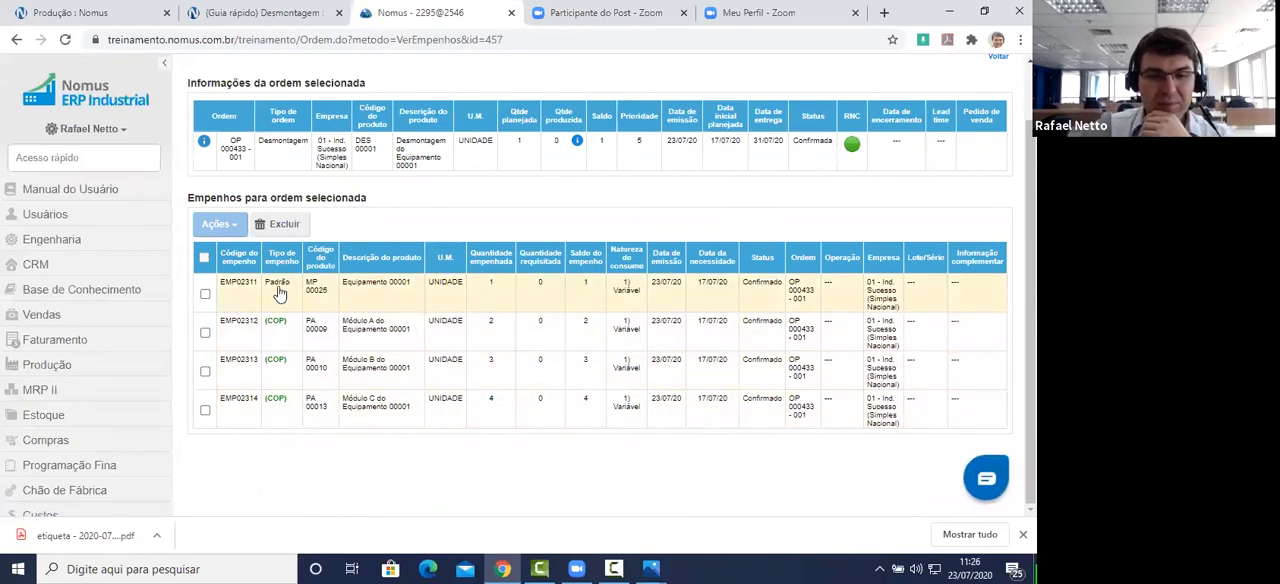
Step: Examine the product and committed quantity of the Padrão empenho for MP 00025 - Equipamento 00001
left_click_drag(410, 287, 310, 290)
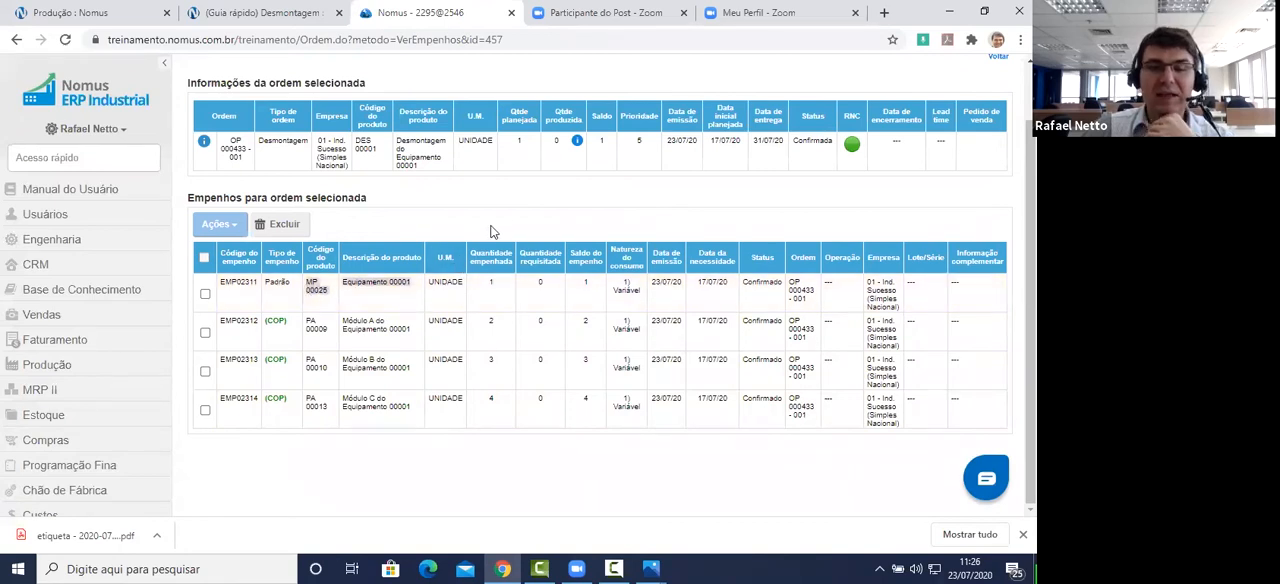
left_click_drag(497, 289, 433, 291)
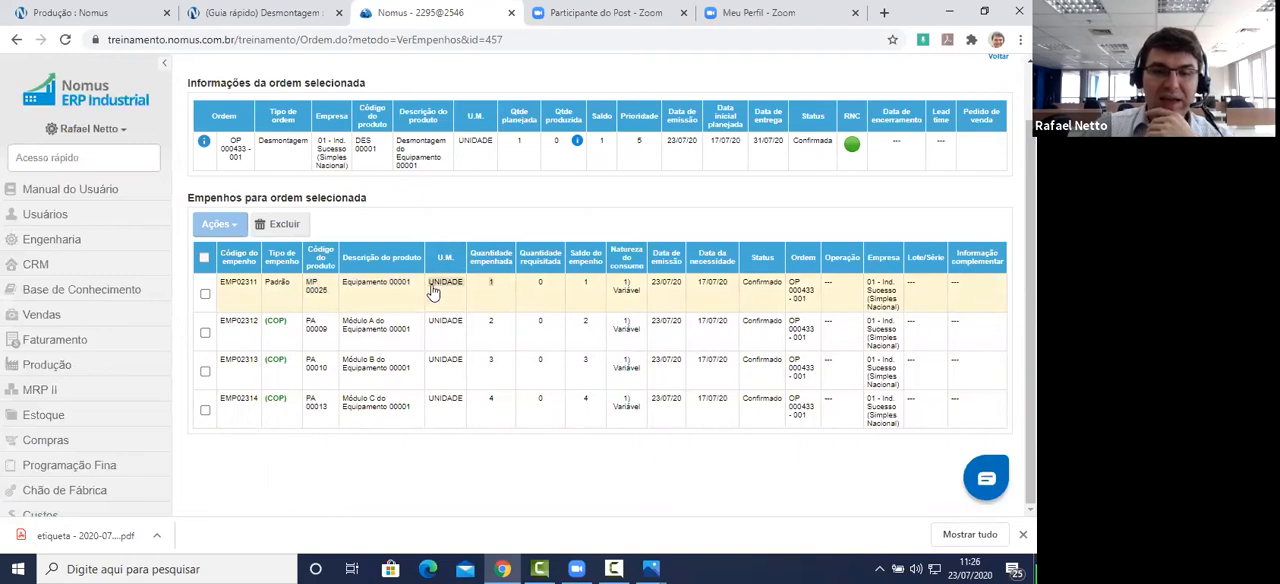
right_click(506, 295)
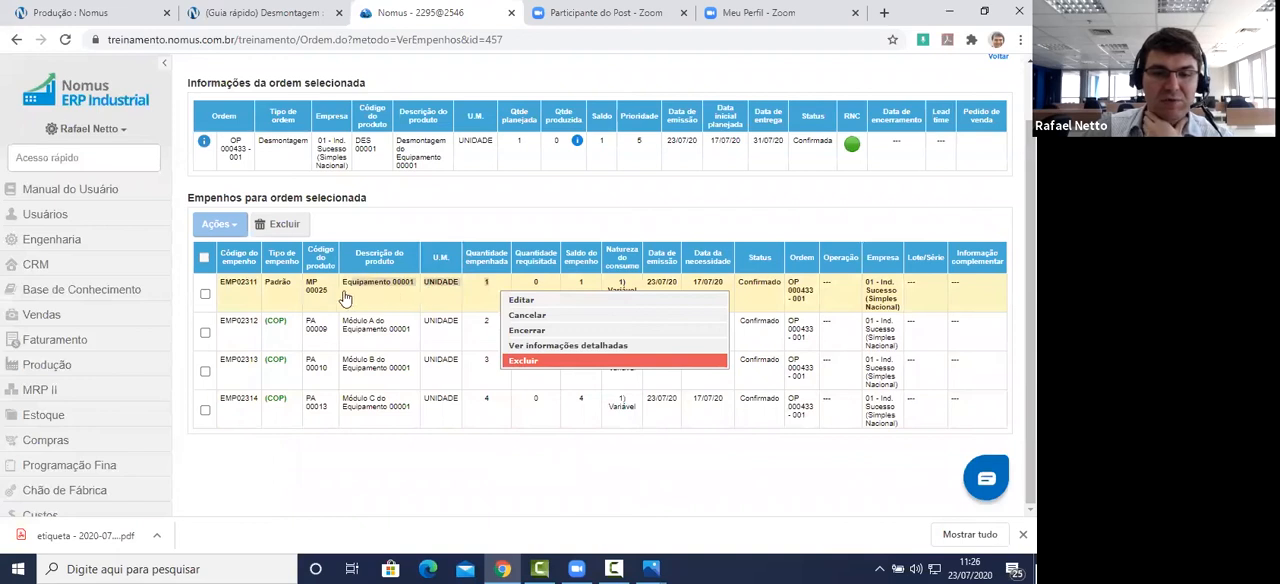
left_click(306, 280)
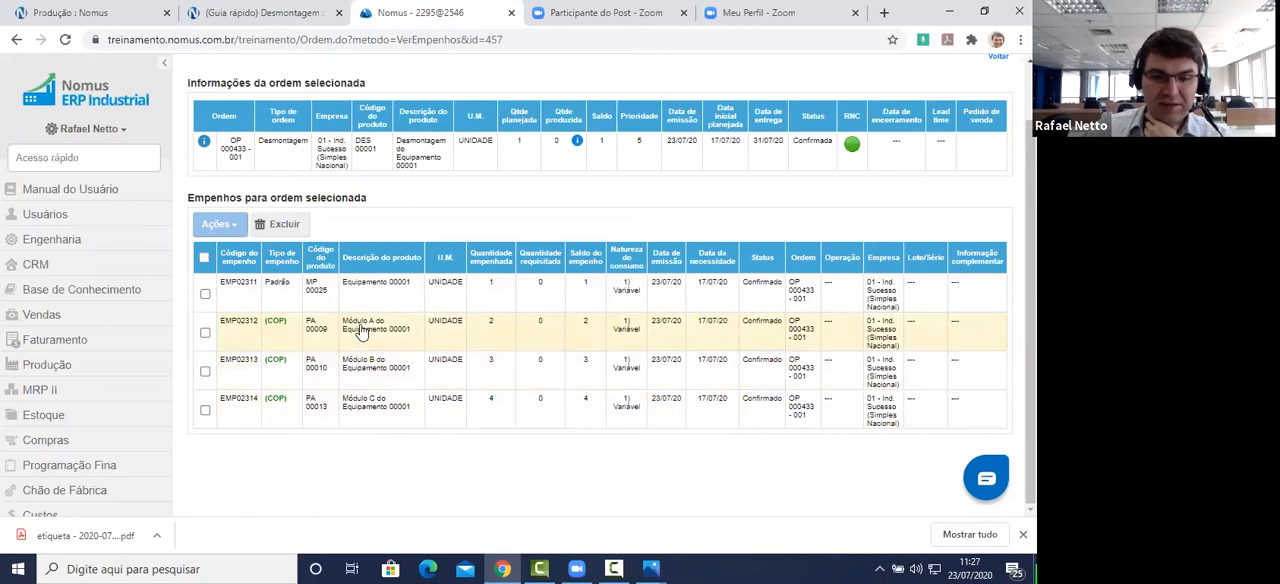
Step: Examine the committed quantities and empenho type of the co-products Módulo A, Módulo B and Módulo C do Equipamento 00001
left_click_drag(342, 326, 420, 414)
left_click(500, 332)
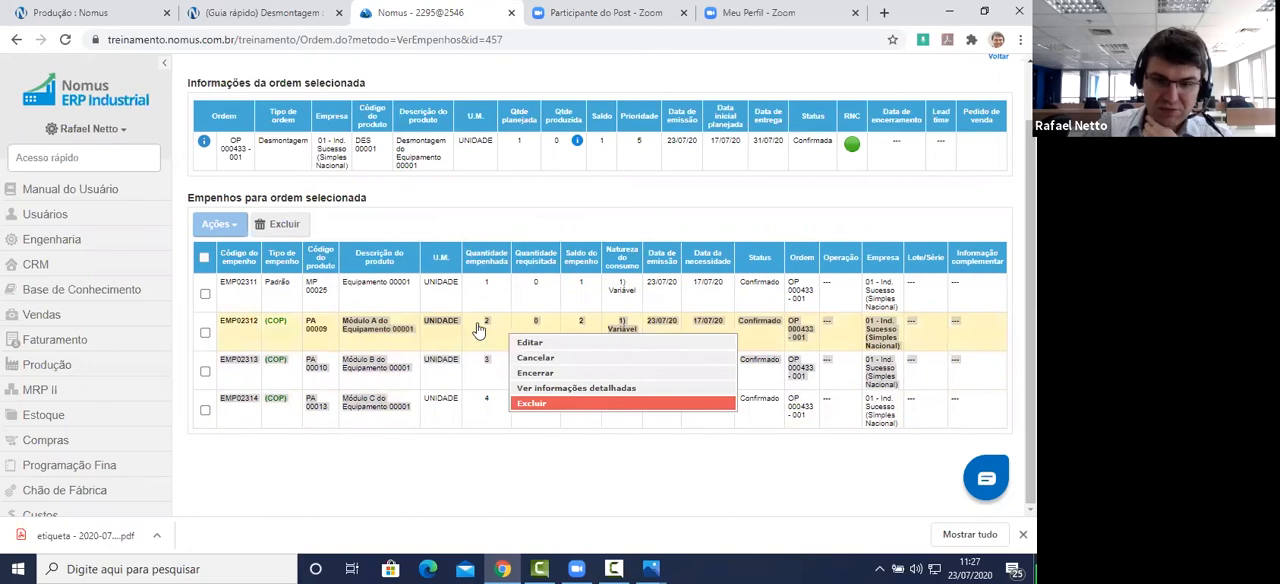
left_click(480, 331)
left_click(477, 422)
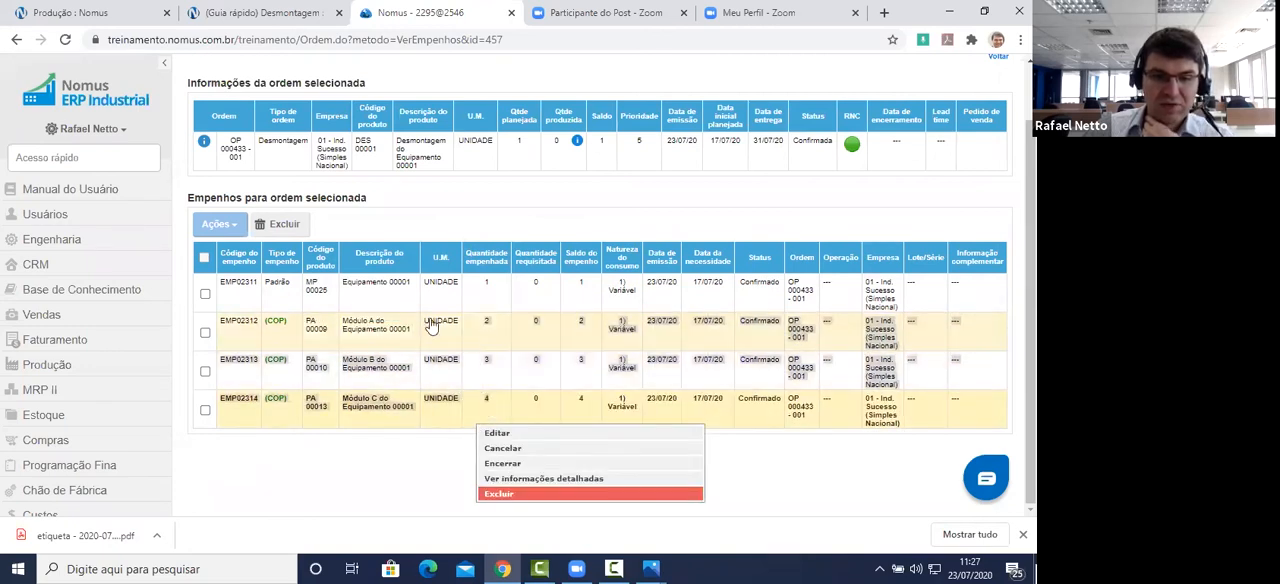
left_click(220, 321)
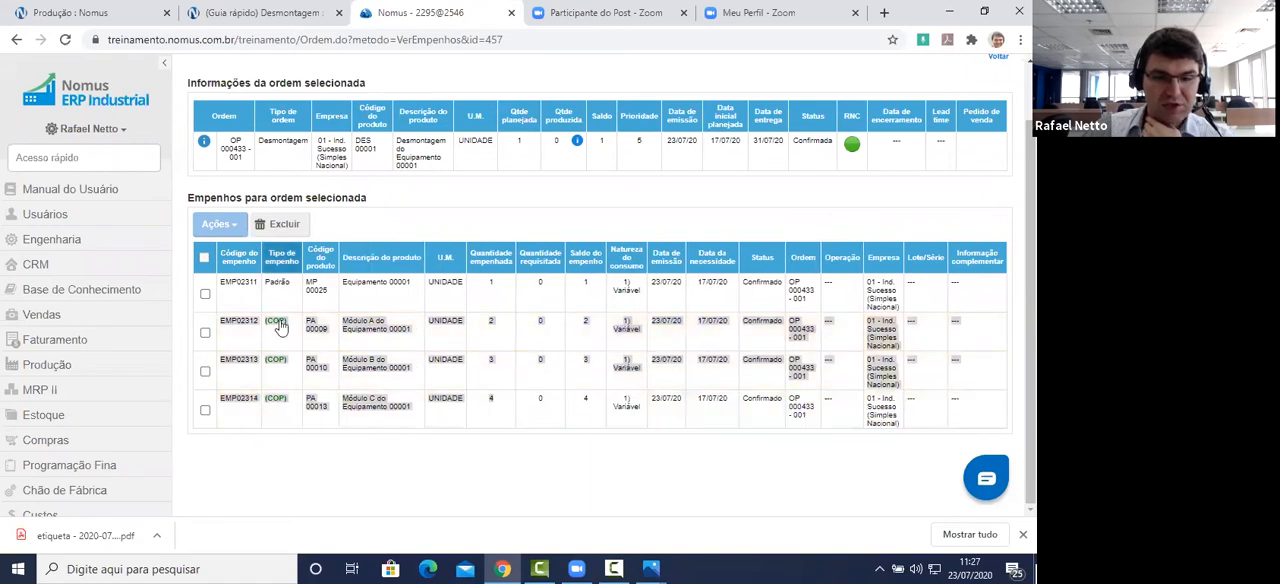
left_click(264, 402)
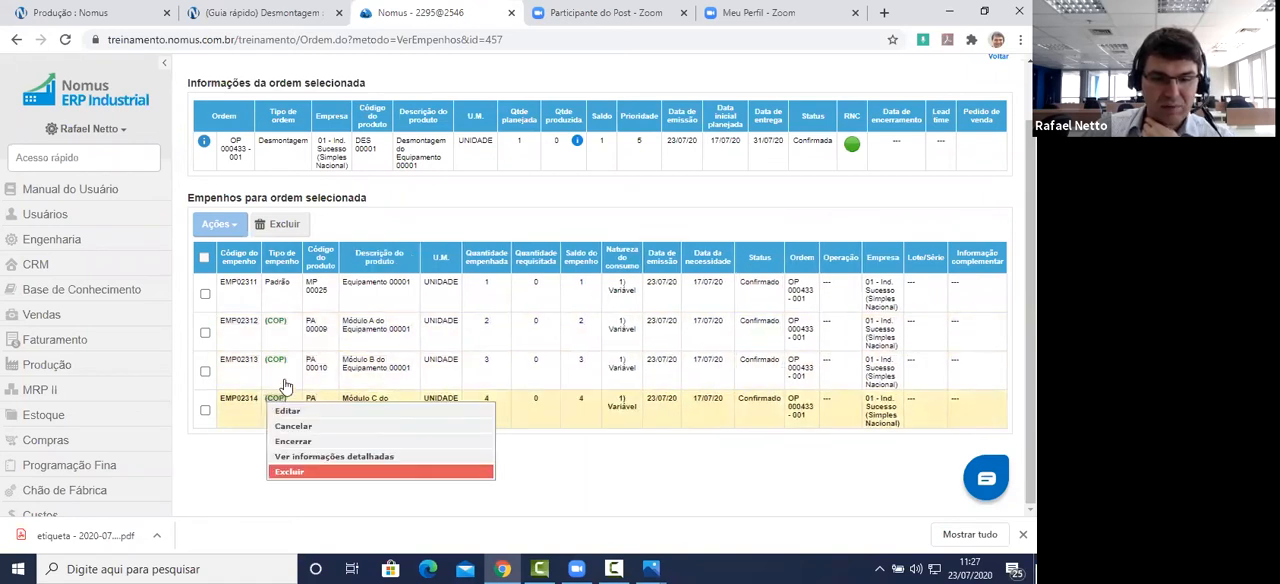
left_click(290, 331)
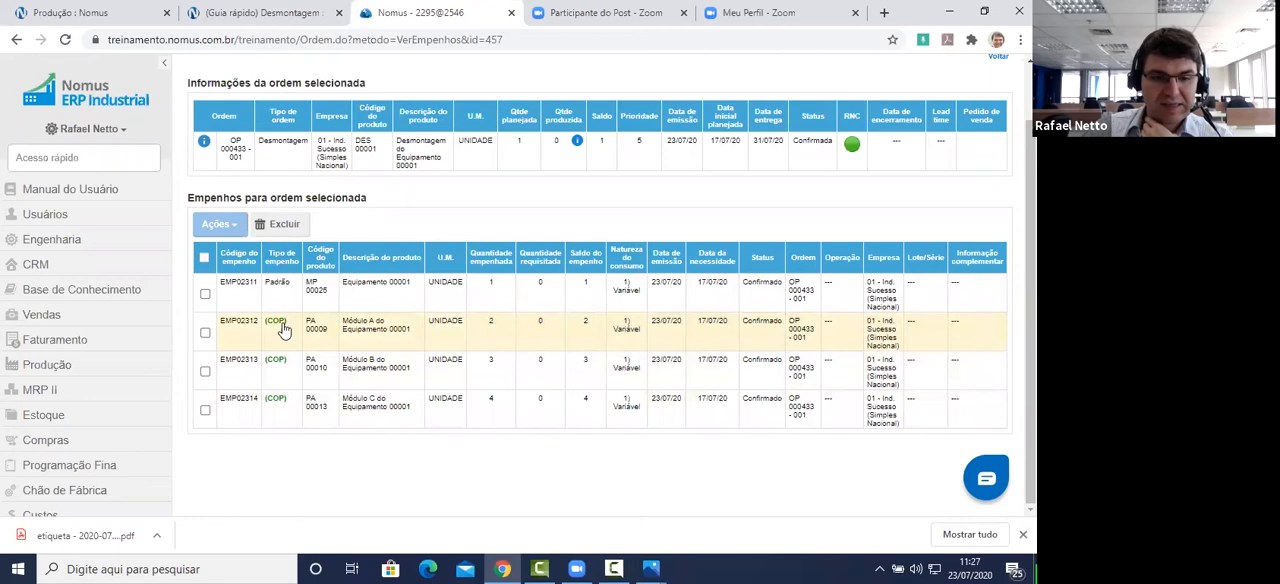
left_click(266, 331)
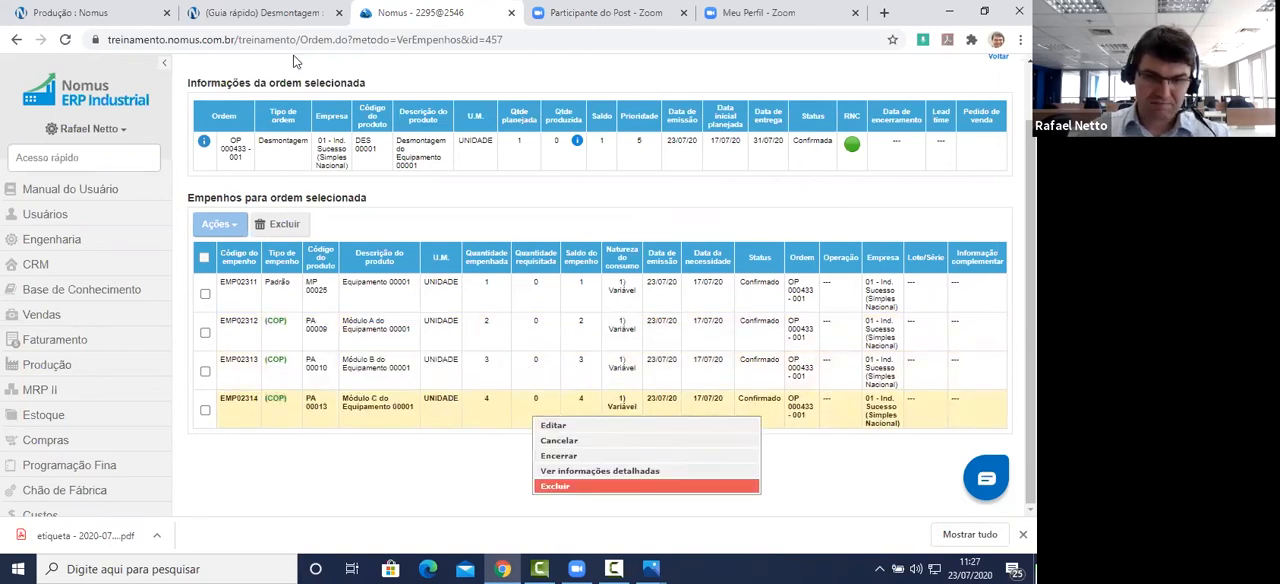
Step: Read the quick guide's example of disassembly order empenhos and its instructions for reporting the disassembly
left_click(285, 14)
scroll(372, 310, "down", 5)
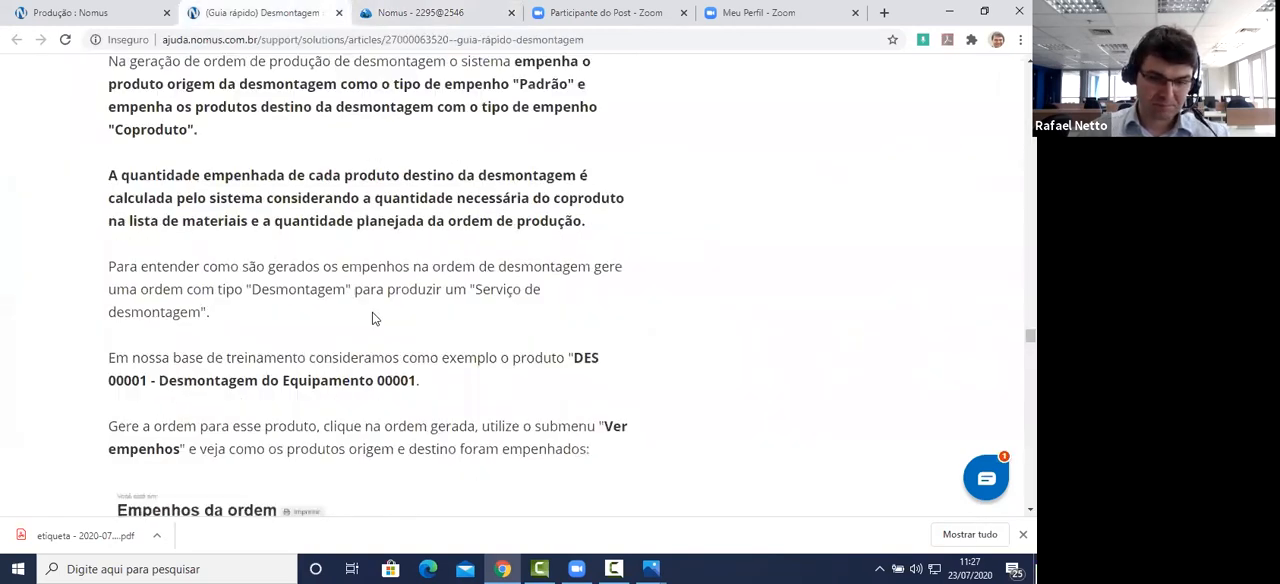
scroll(363, 334, "down", 3)
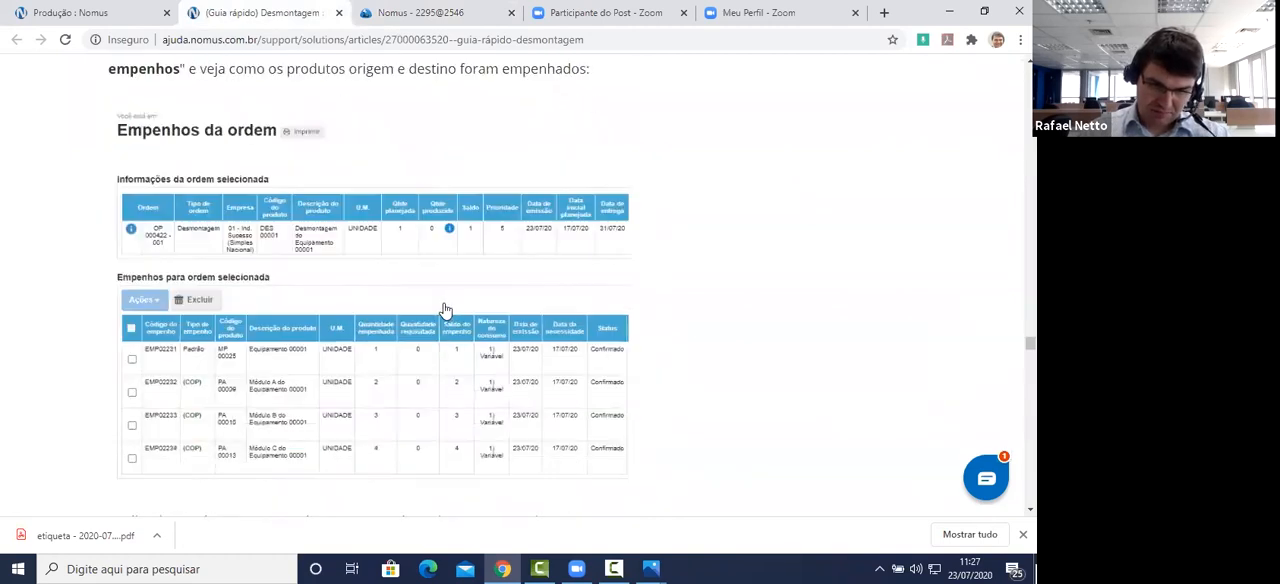
scroll(455, 300, "down", 1)
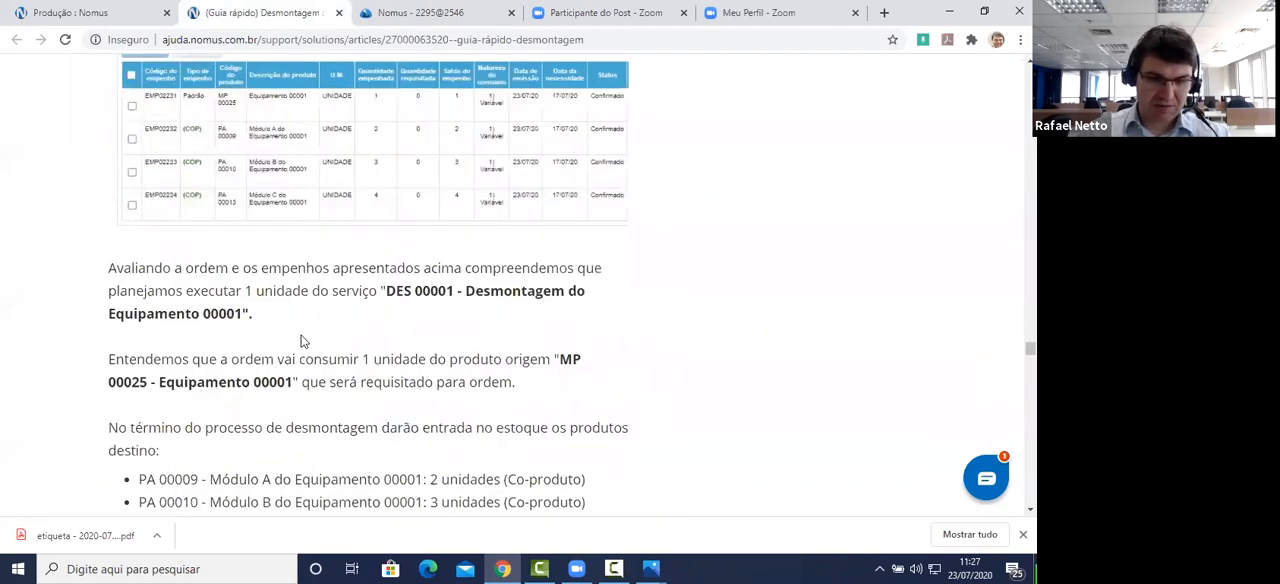
scroll(400, 363, "down", 2)
scroll(378, 245, "down", 5)
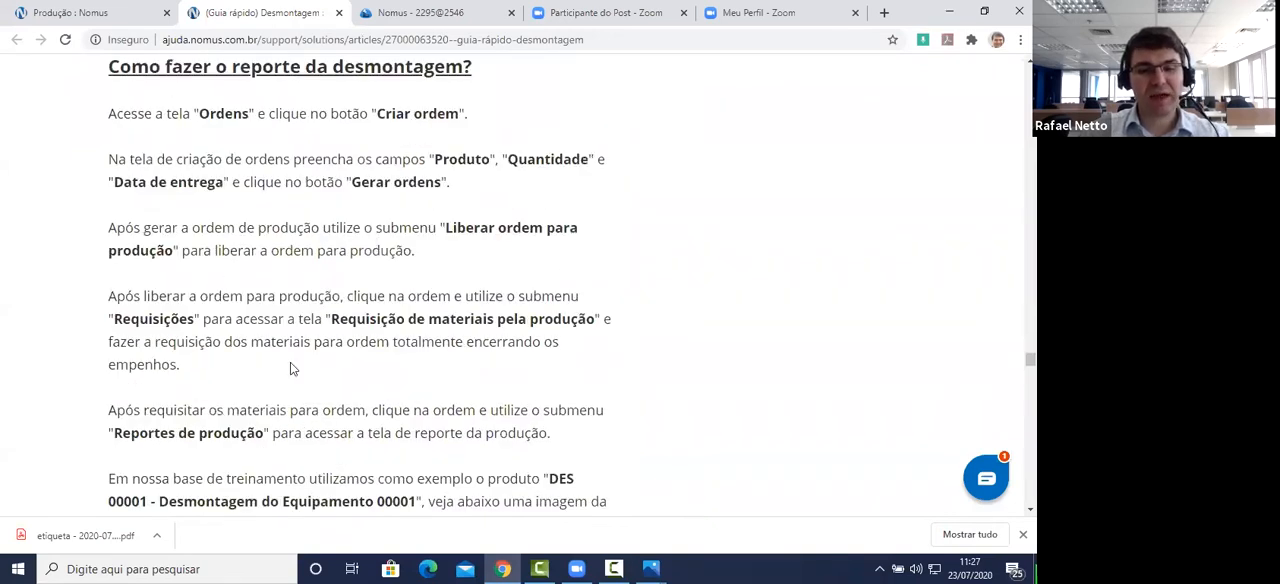
Step: Return to Nomus ERP and release the DES 00001 disassembly order for production
left_click(443, 16)
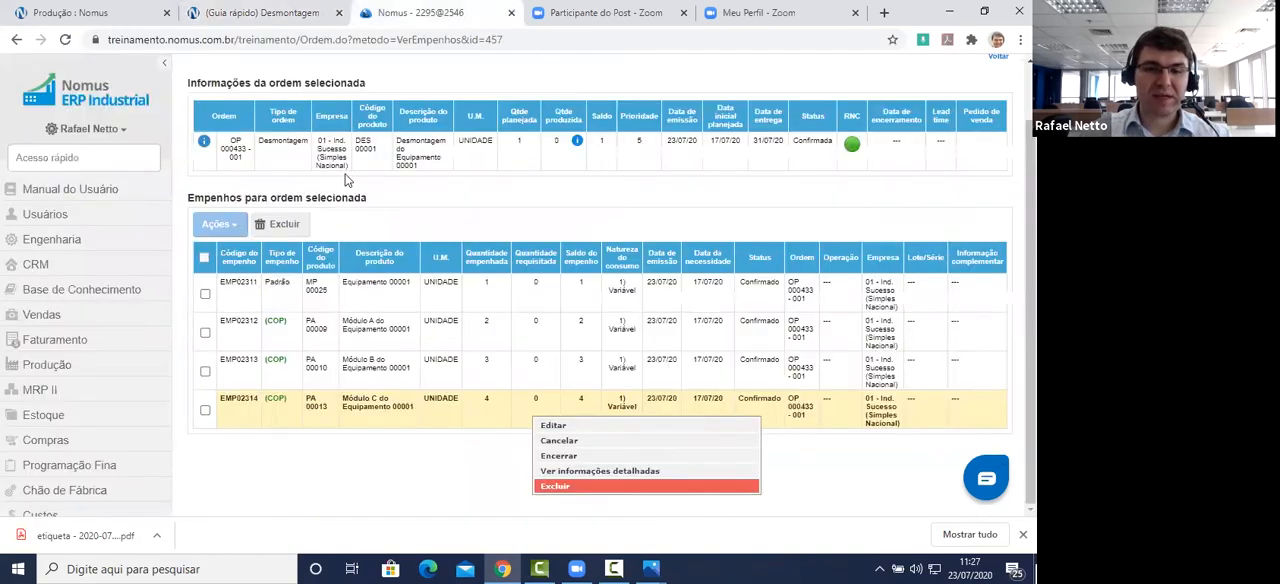
right_click(375, 154)
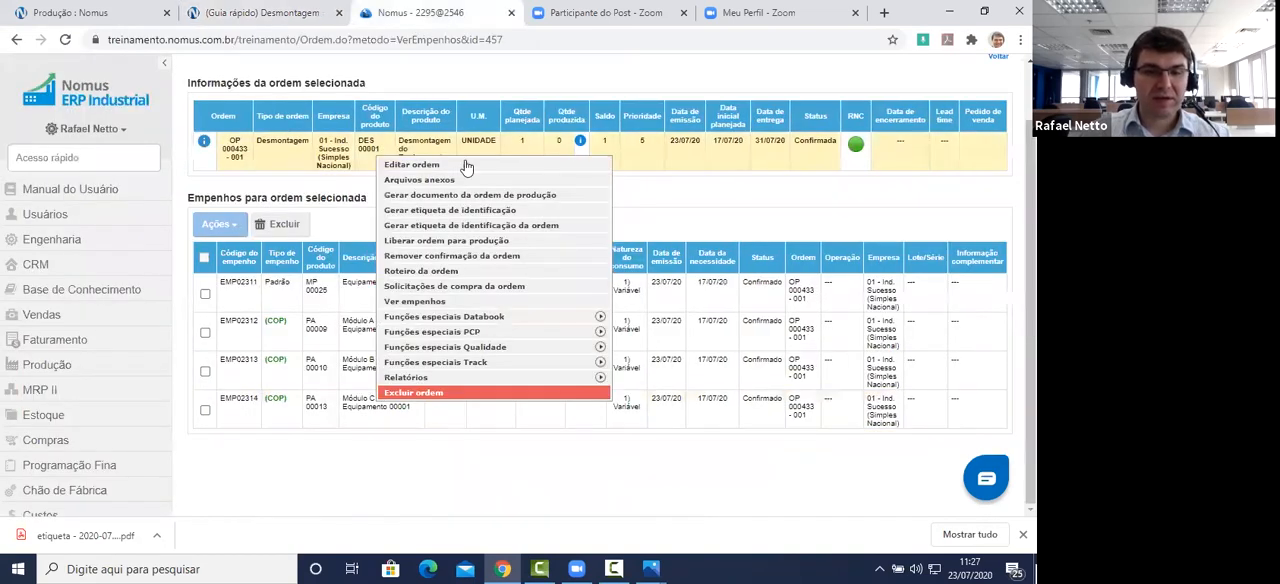
left_click(481, 248)
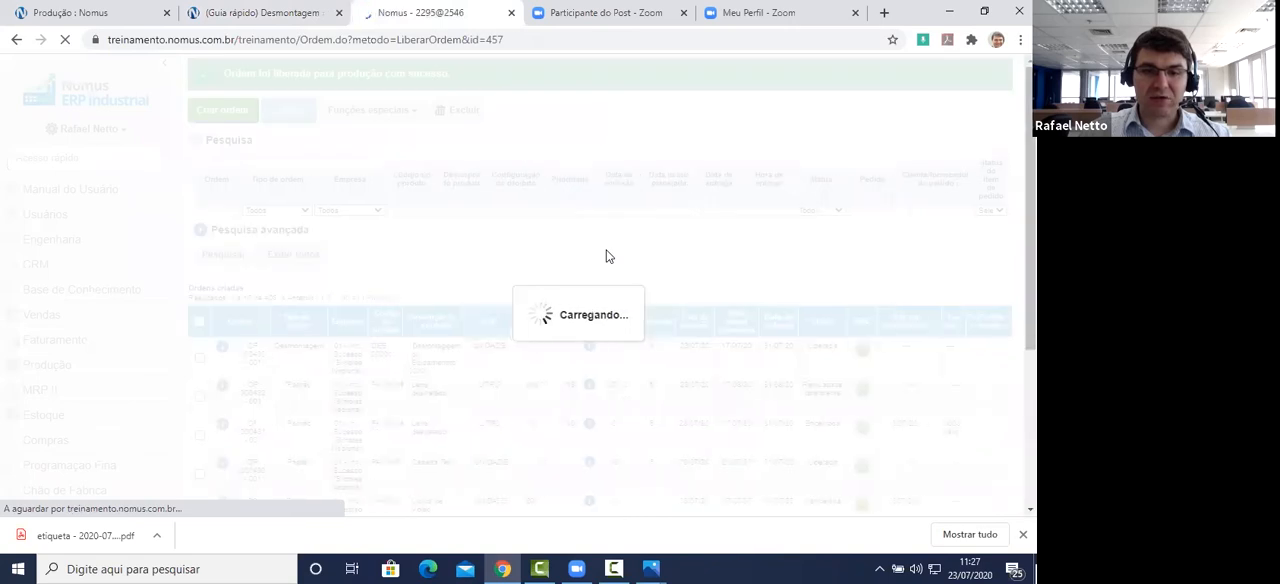
Step: Open the material requisitions for the released disassembly order and load its empenhos with the Requisição pela produção movement type
scroll(341, 164, "down", 2)
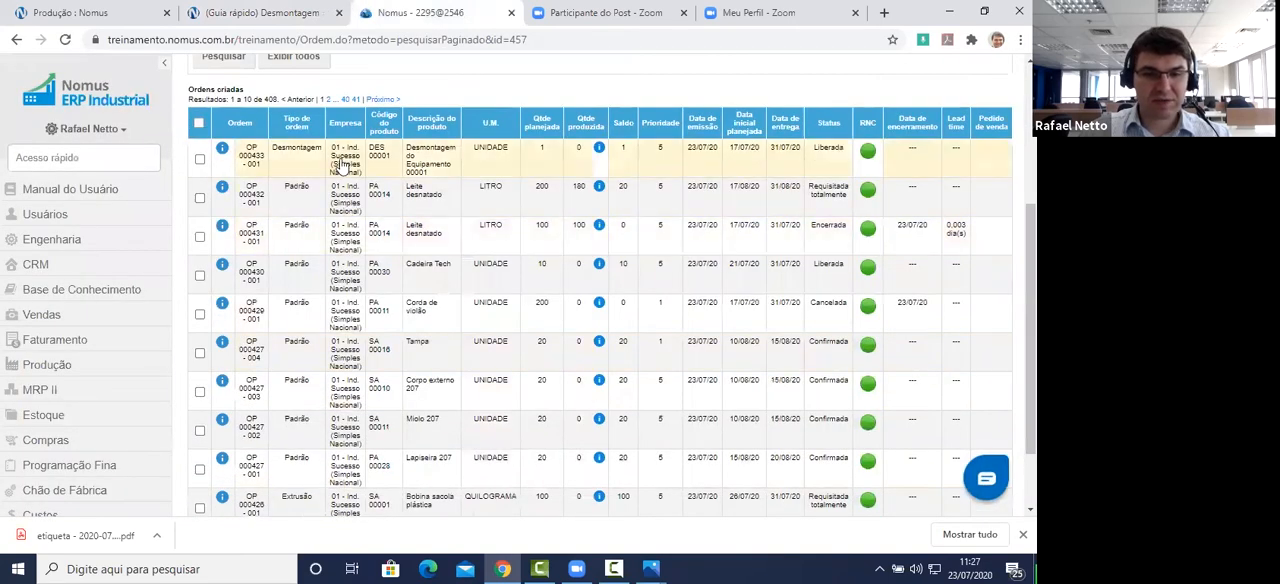
right_click(341, 164)
left_click(416, 317)
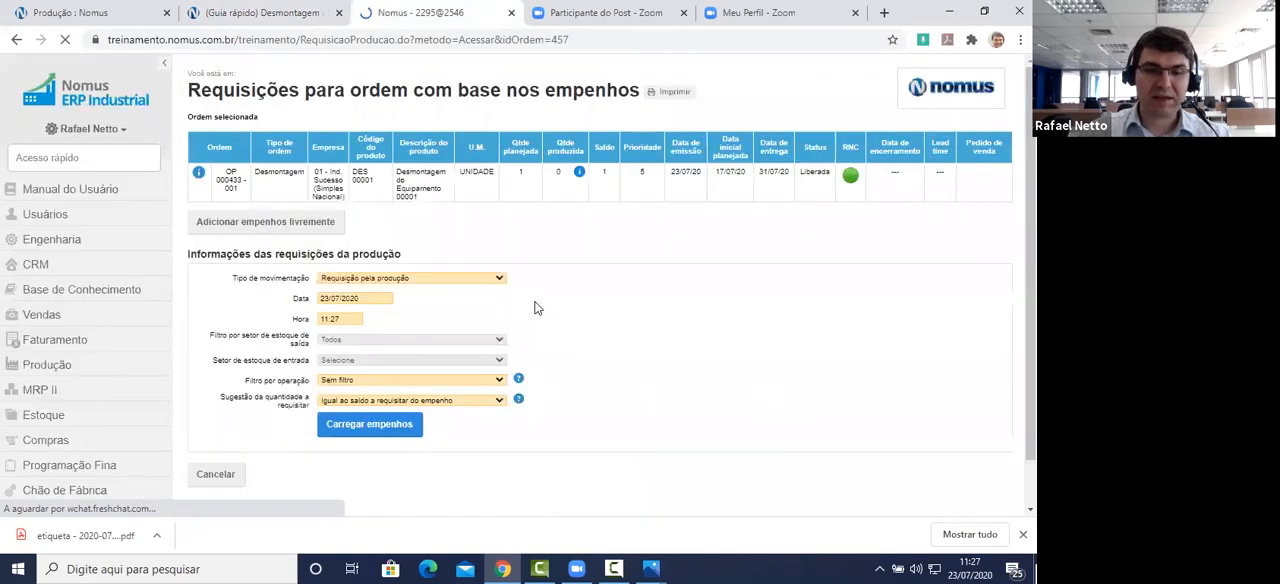
left_click(389, 426)
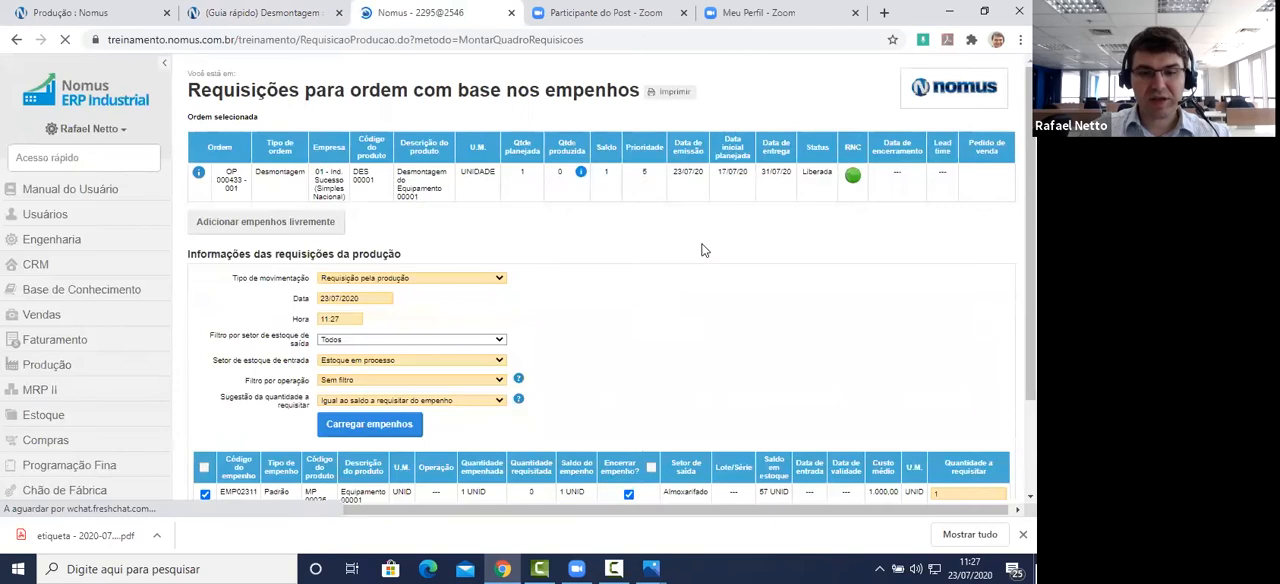
Step: Check the loaded Equipamento 00001 empenho and its quantity to requisition
scroll(702, 250, "down", 2)
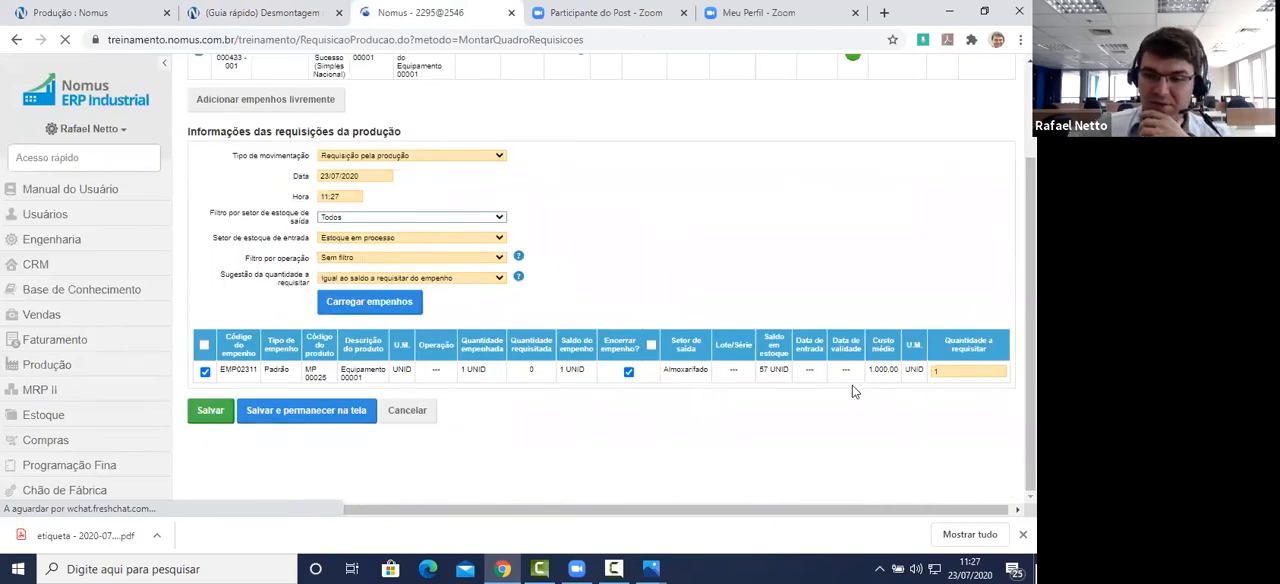
triple_click(342, 373)
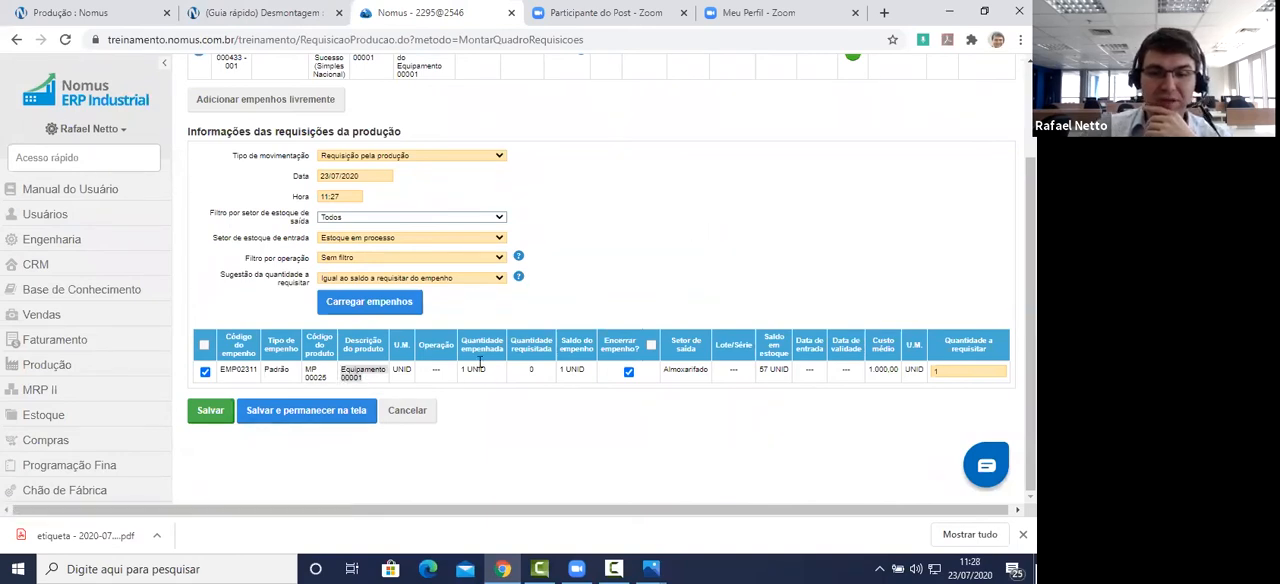
left_click(949, 371)
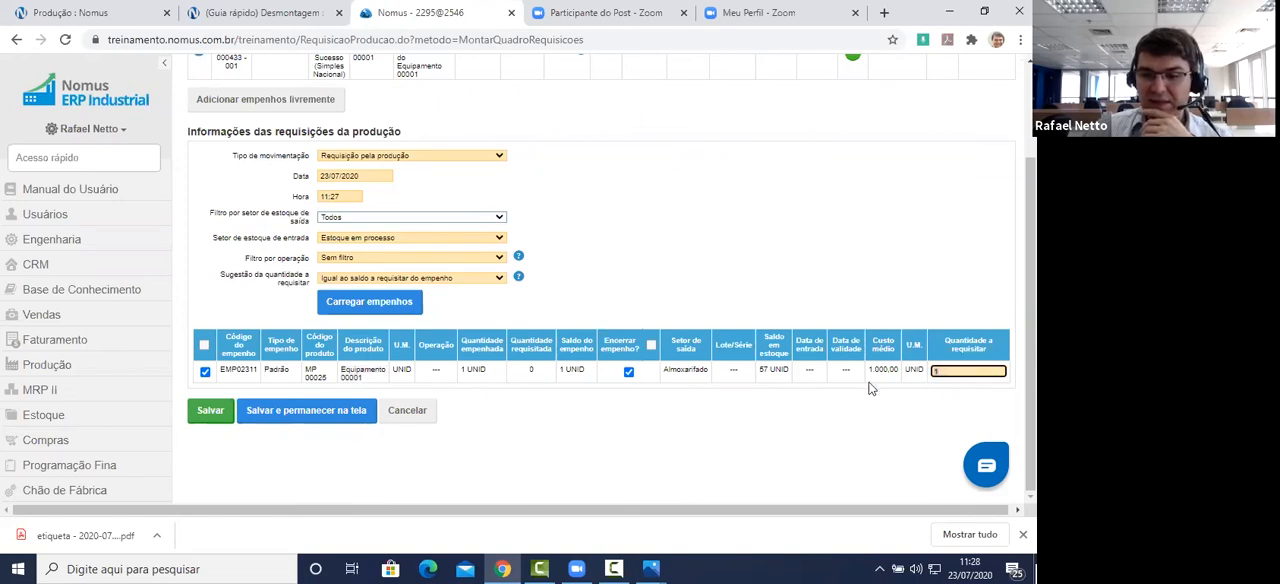
Step: Save the material requisition and open the production reports of the DES 00001 disassembly order
left_click(209, 414)
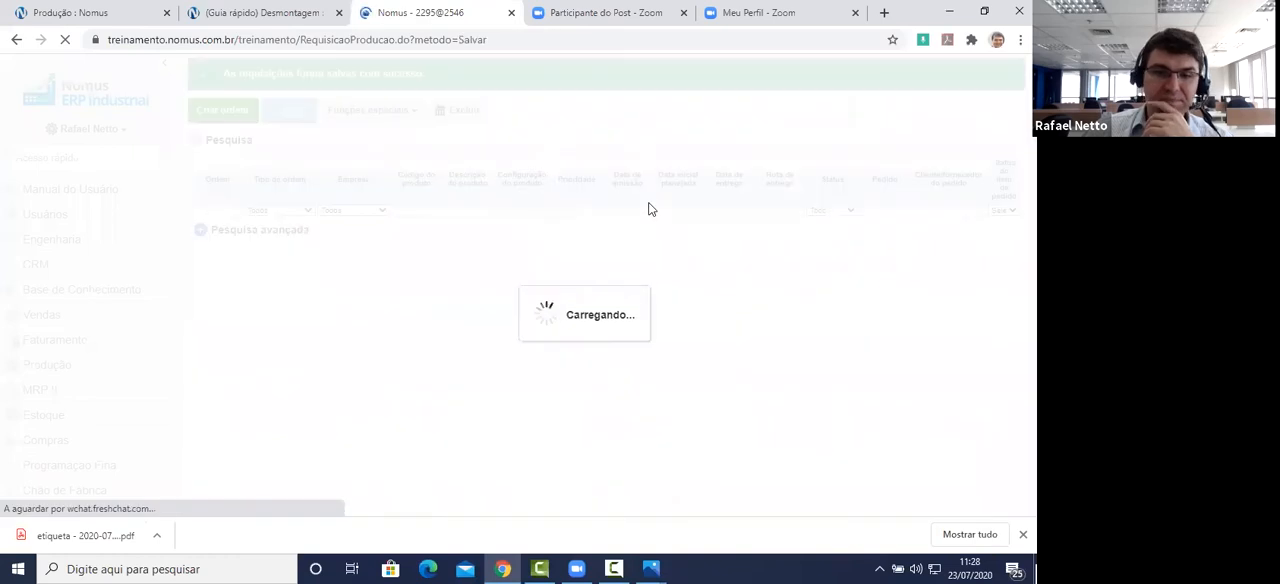
scroll(648, 206, "down", 2)
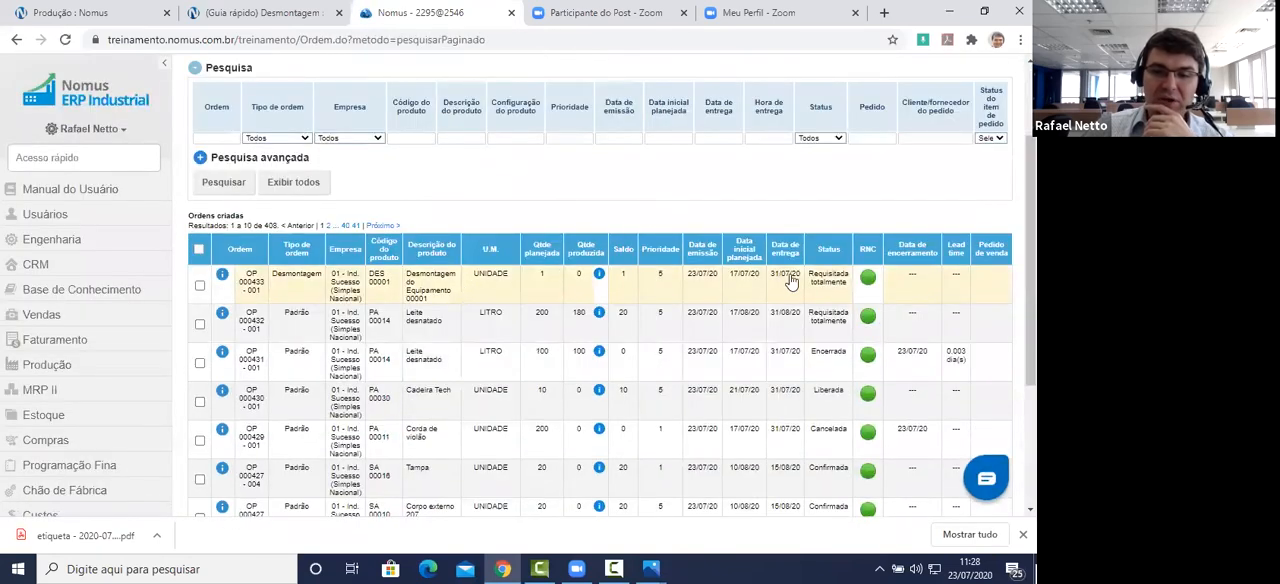
left_click(352, 282)
scroll(446, 283, "down", 1)
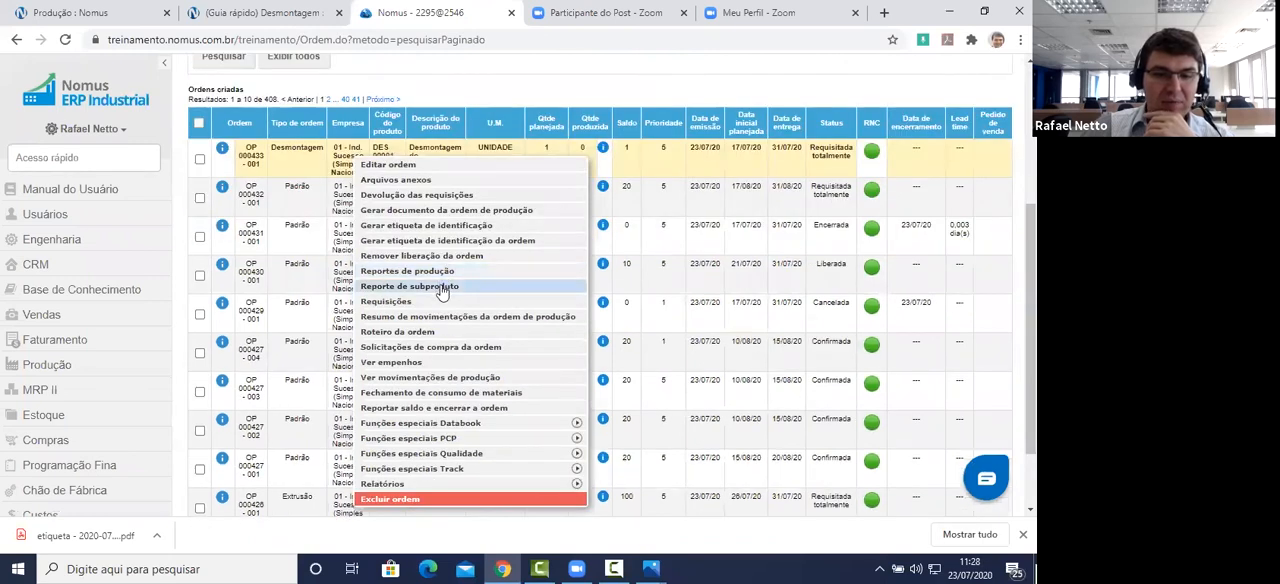
left_click(440, 272)
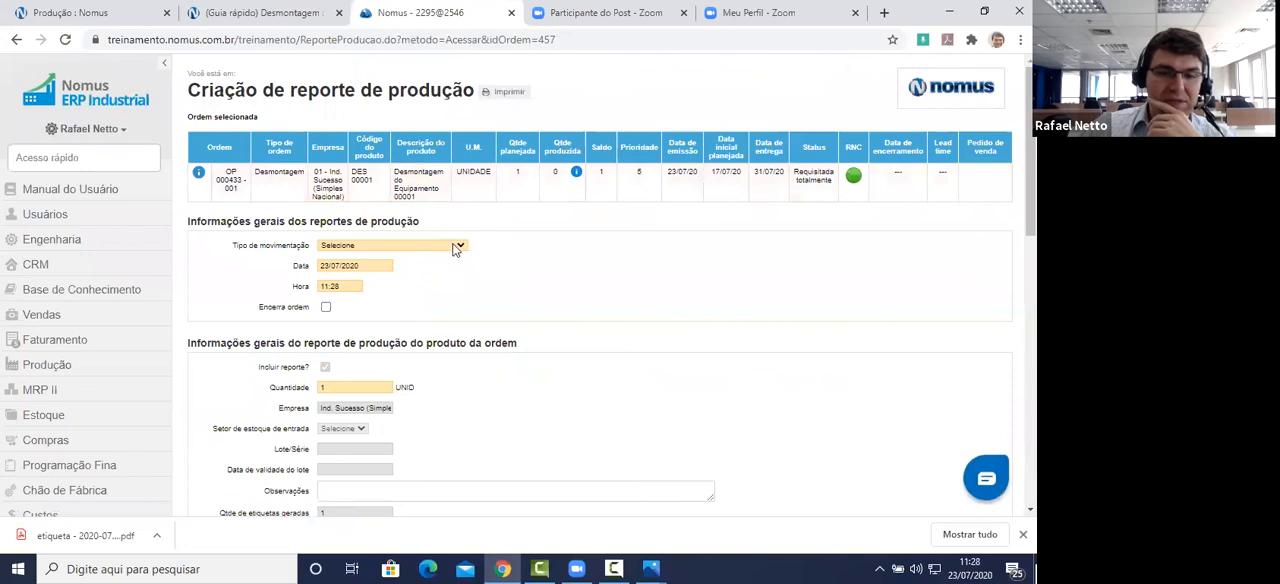
Step: Set the report's movement type to Reporte da produção na desmontagem and mark the order for closing with Encerra ordem
left_click(456, 247)
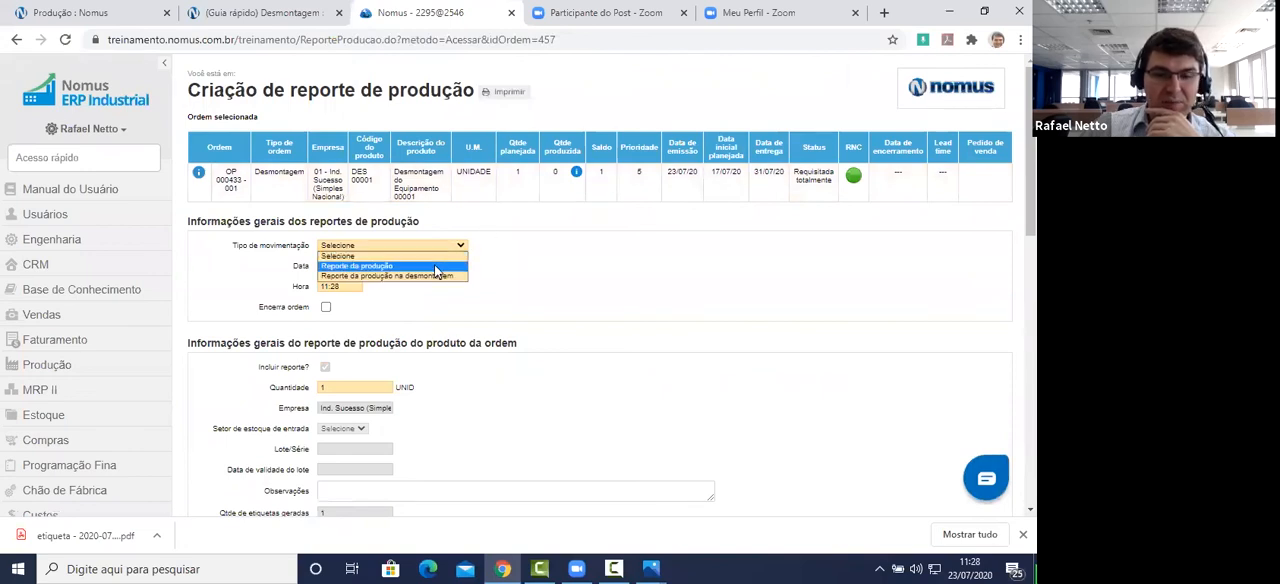
left_click(433, 278)
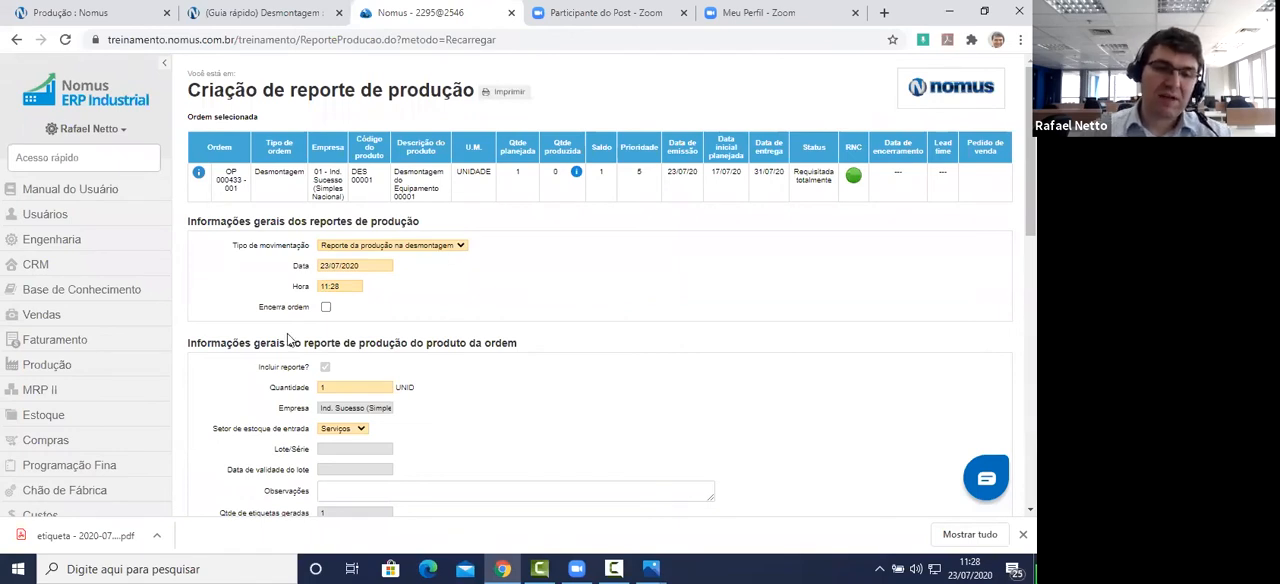
left_click(326, 307)
scroll(545, 295, "down", 2)
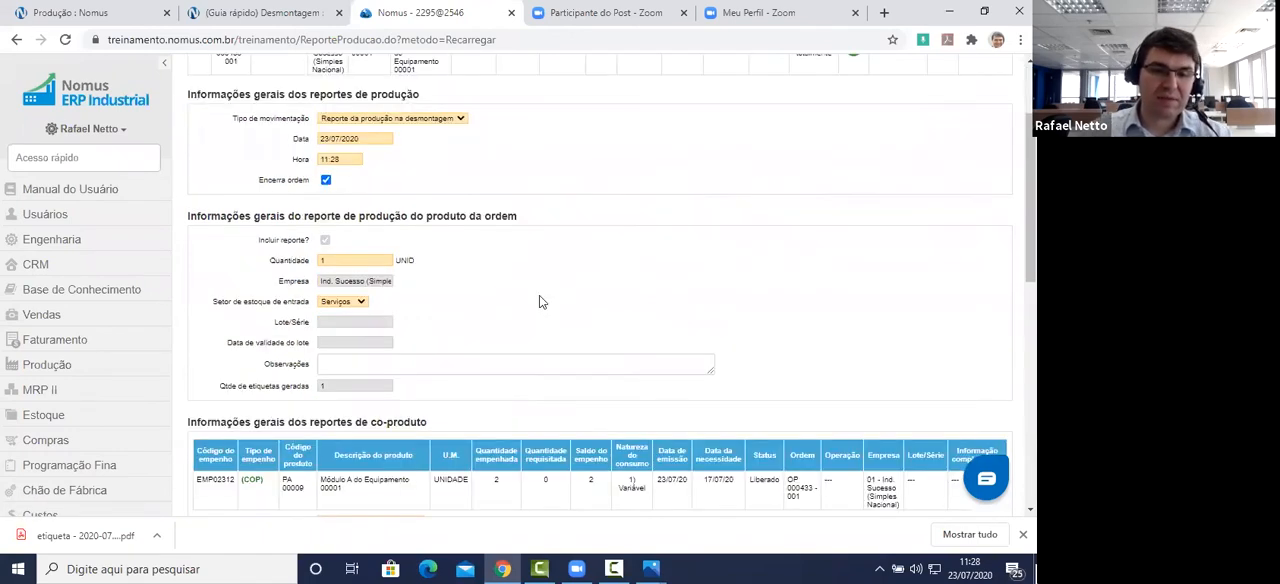
Step: Check the order product's report quantity and keep Serviços as its entry stock sector
scroll(345, 366, "up", 2)
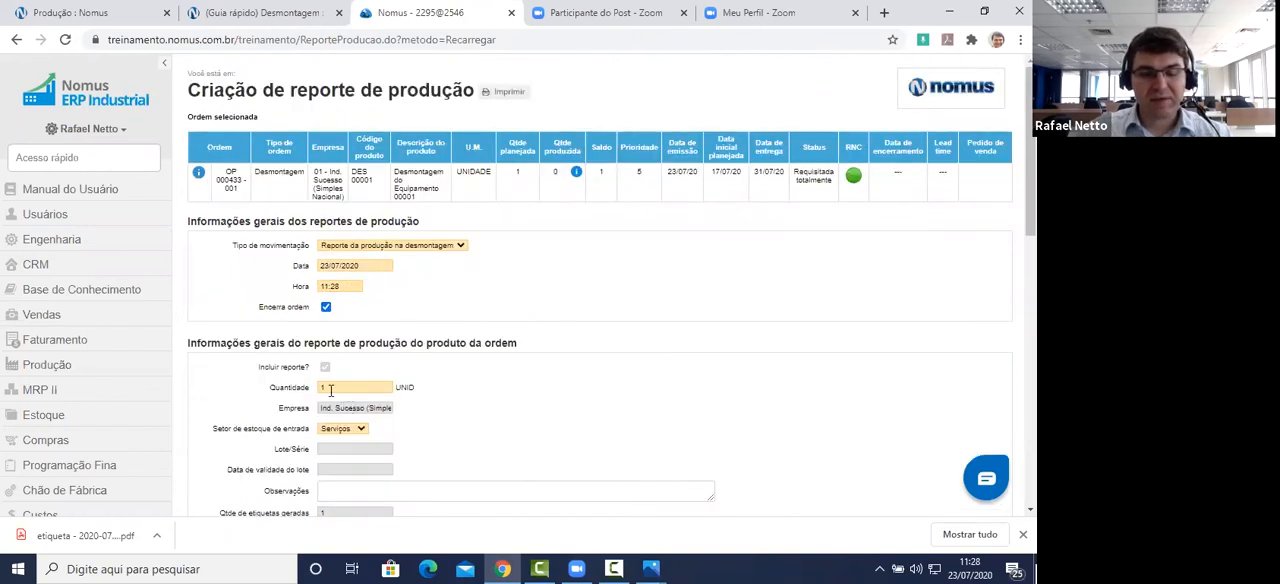
double_click(327, 387)
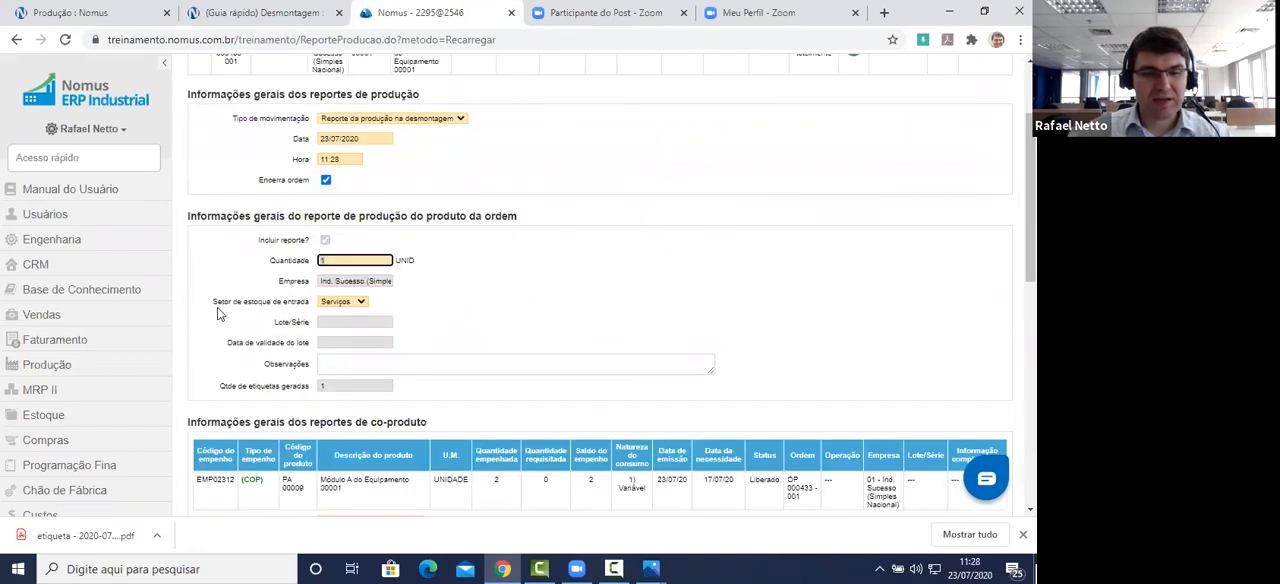
left_click(344, 305)
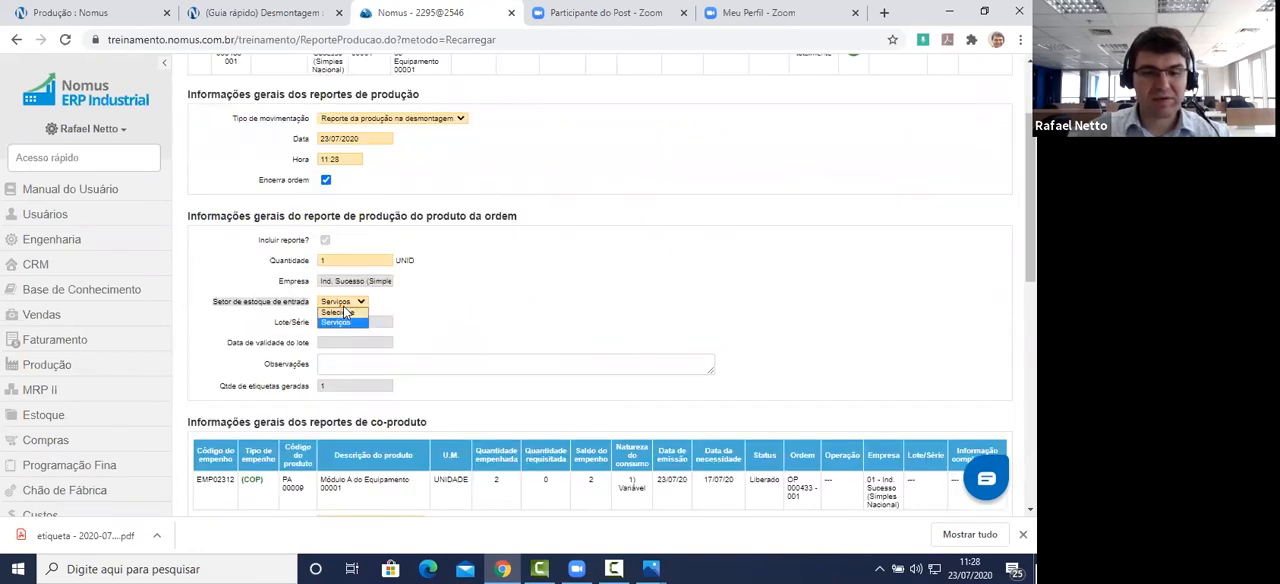
left_click(351, 324)
scroll(495, 286, "up", 3)
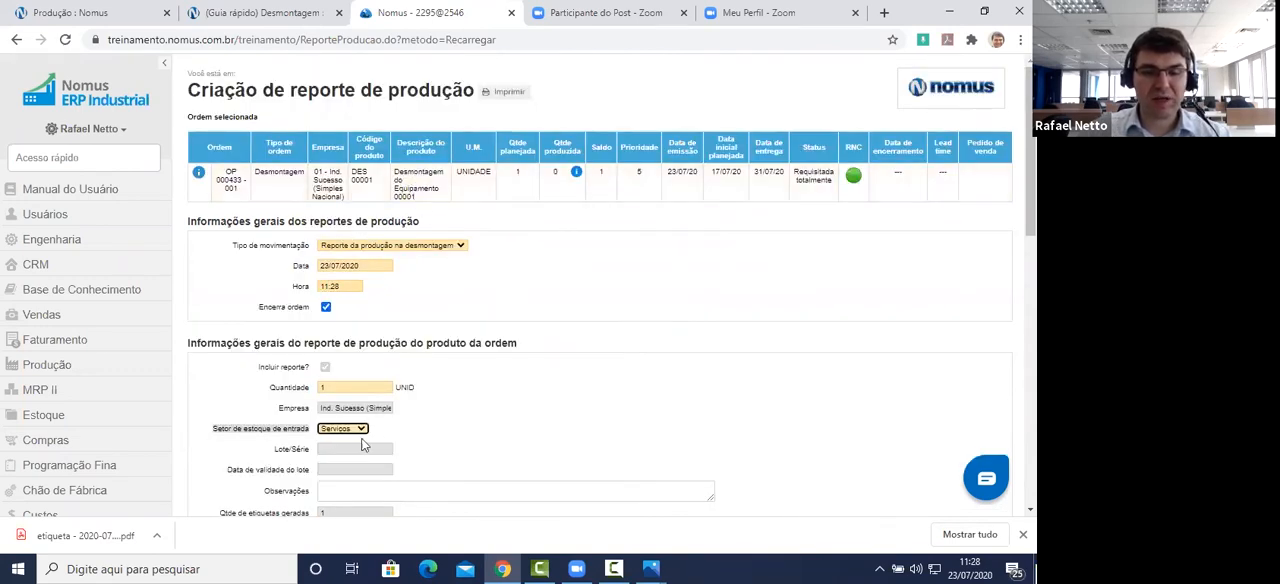
scroll(373, 400, "down", 2)
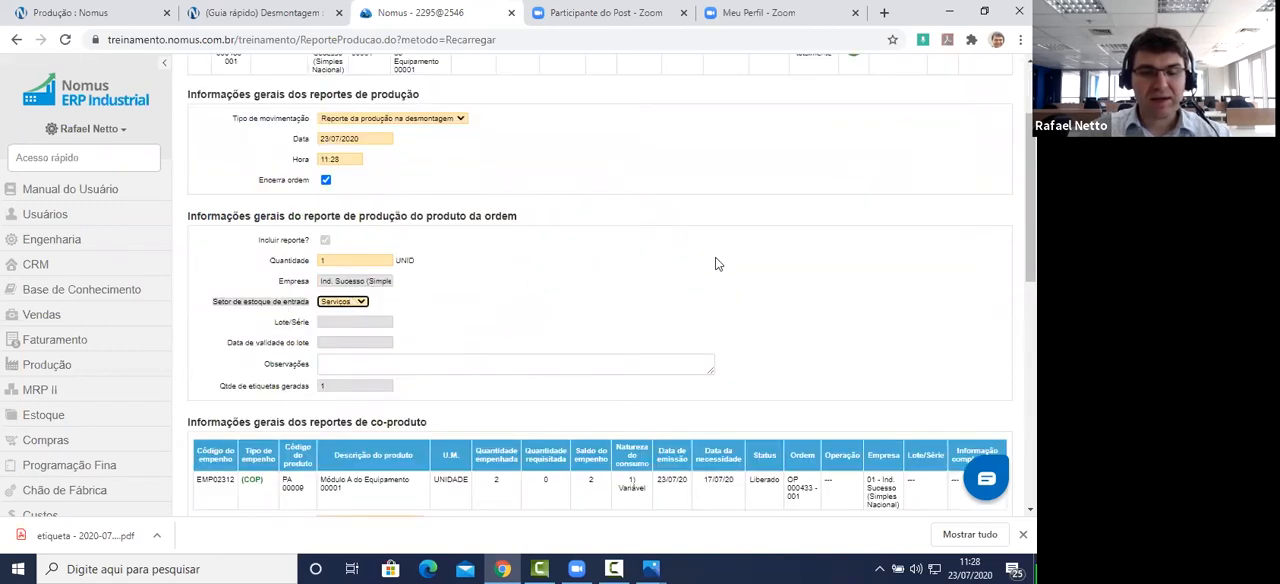
Step: Review the co-product reports for Módulos A, B and C, comparing their quantities with the empenho balances
scroll(715, 263, "down", 4)
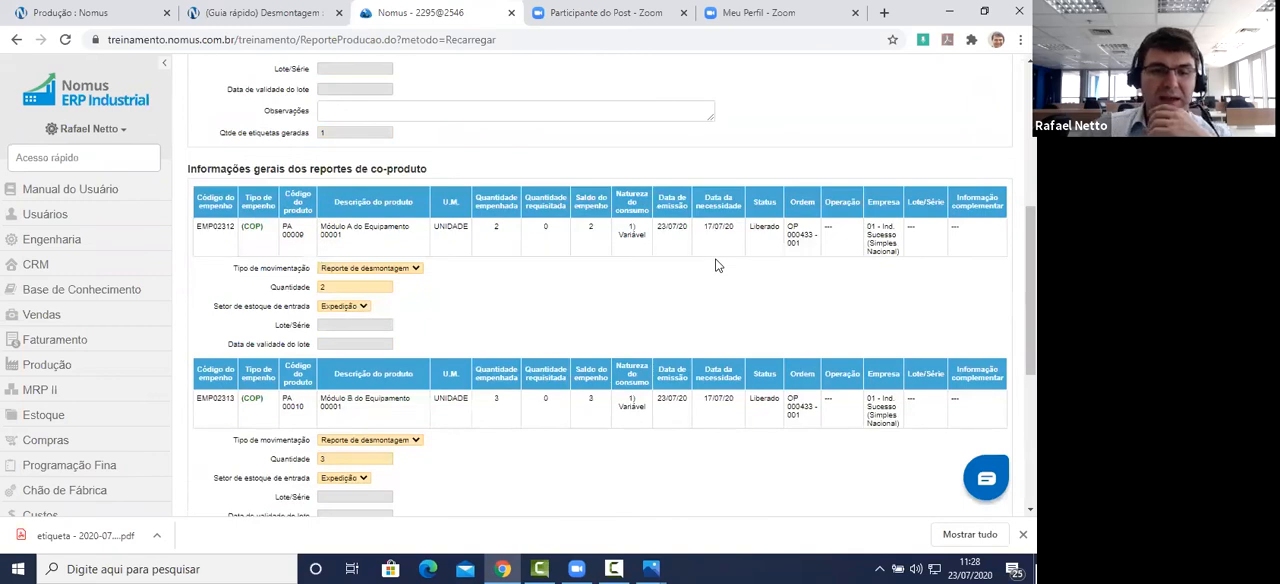
left_click(360, 268)
left_click(360, 274)
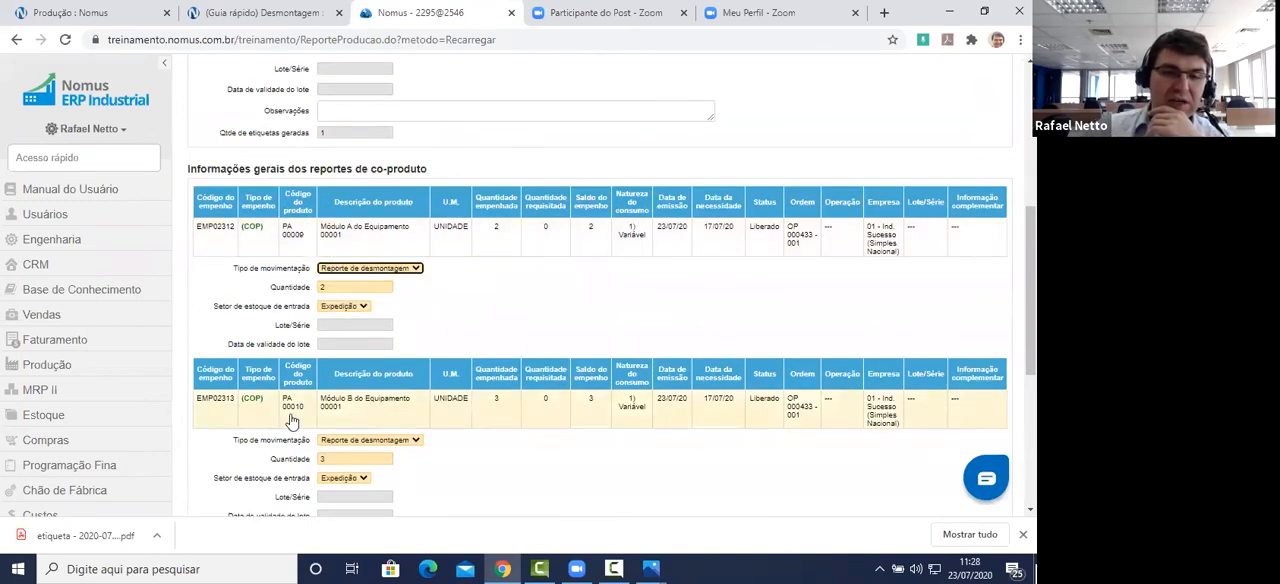
scroll(291, 420, "down", 2)
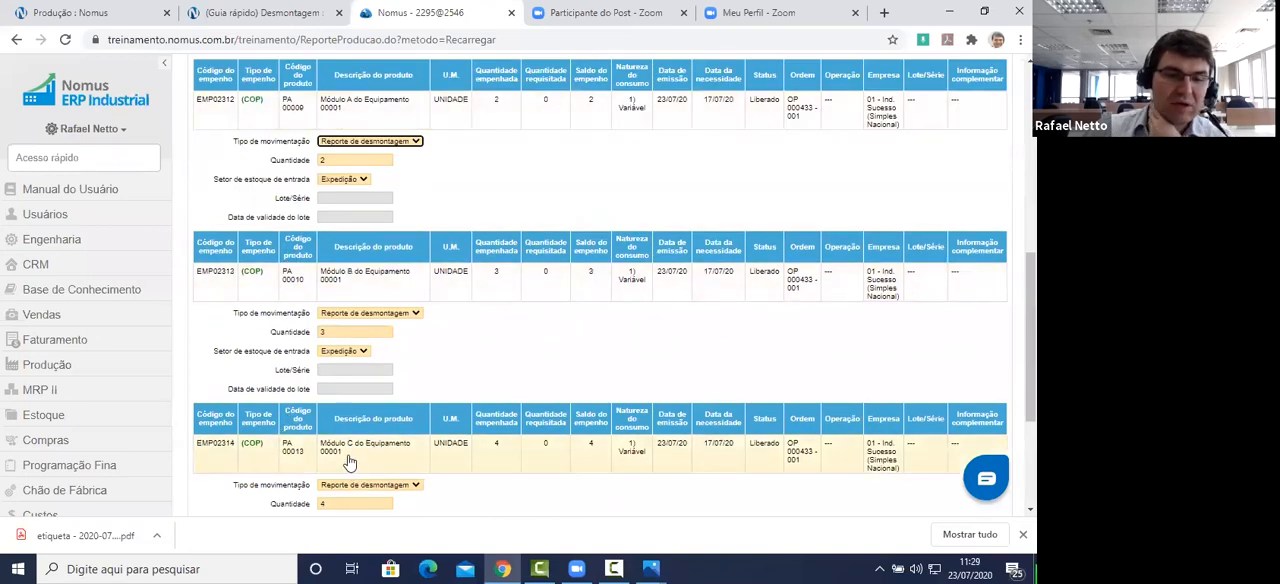
left_click(335, 160)
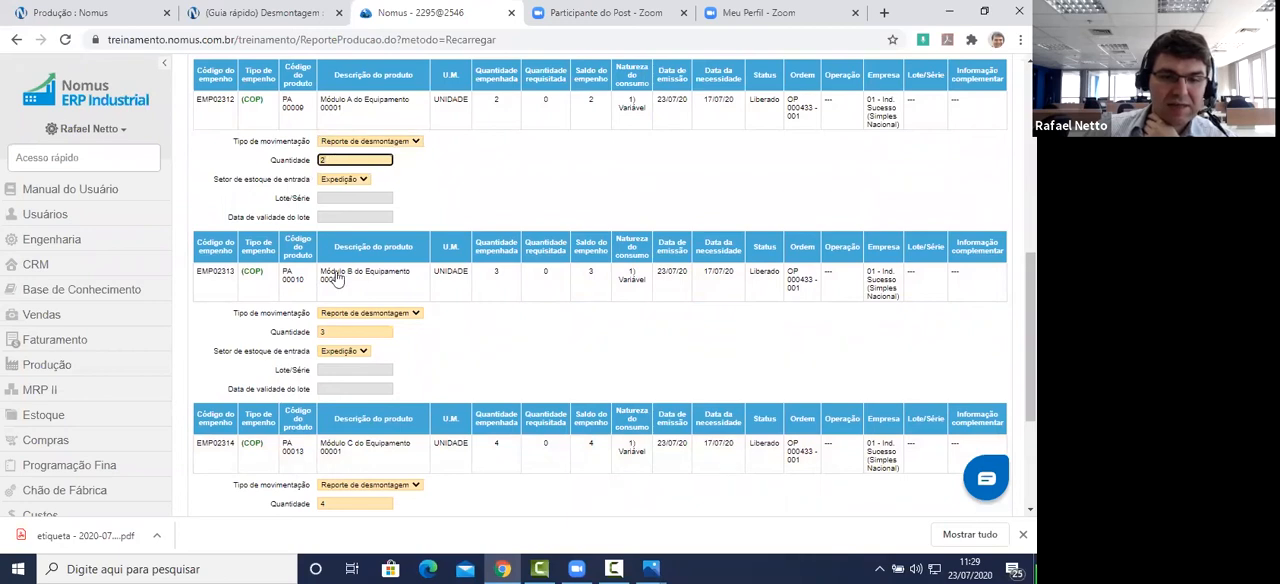
left_click(348, 333)
left_click(342, 503)
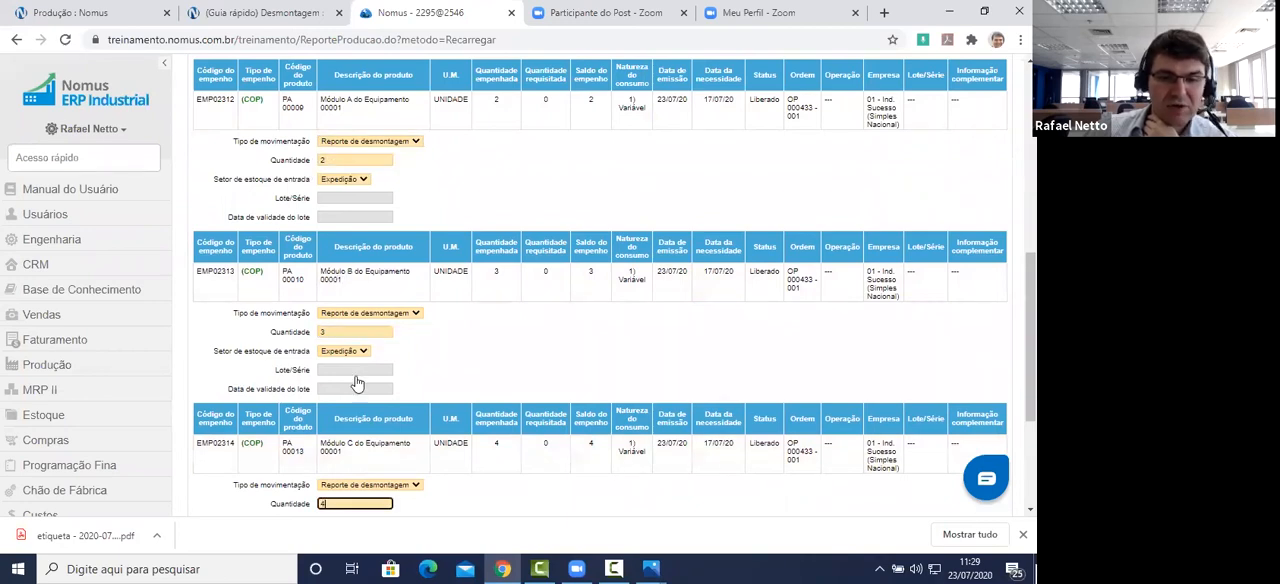
left_click(593, 105)
left_click(594, 277)
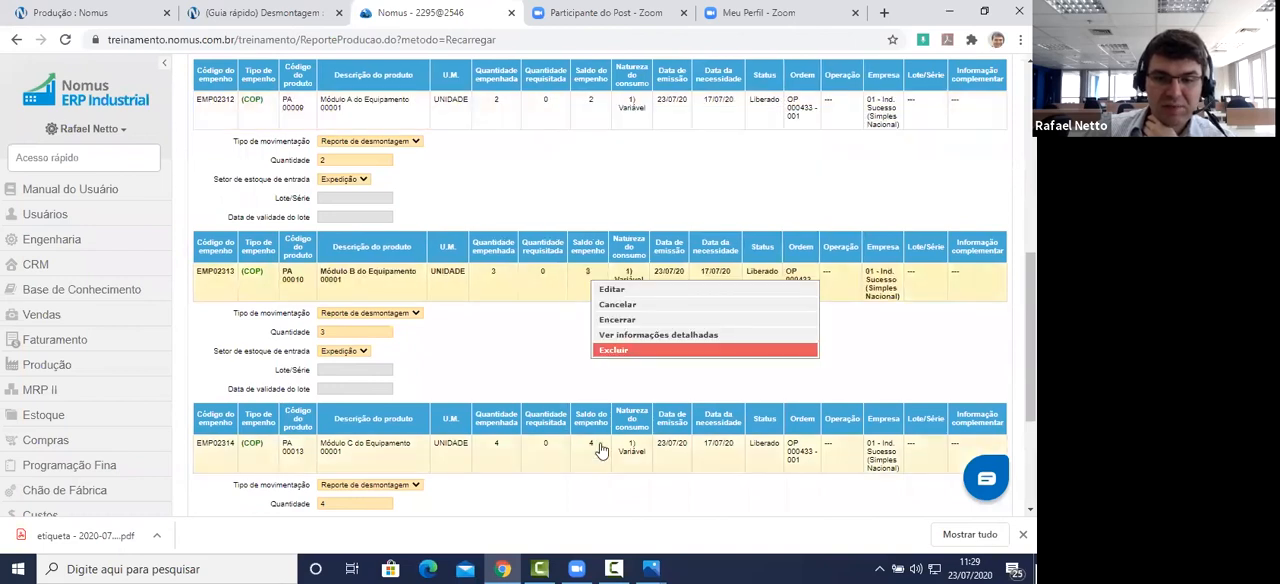
left_click(588, 448)
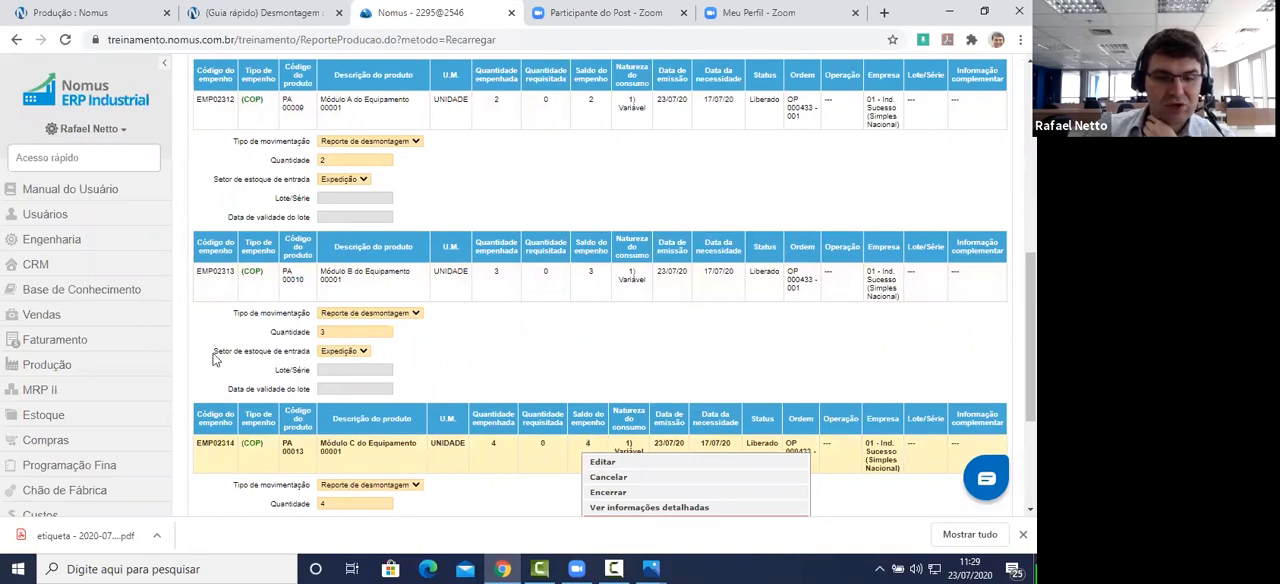
Step: Check the entry stock sector, movement type and quantity fields of the Módulo A and Módulo B co-product reports
left_click(338, 352)
left_click(337, 366)
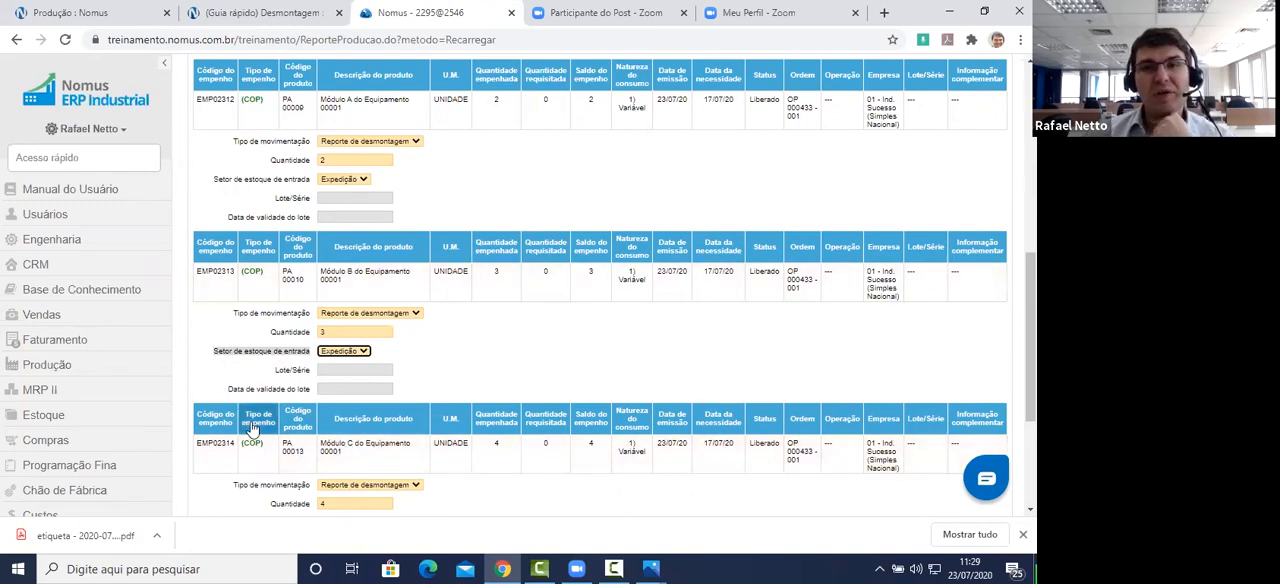
left_click(237, 140)
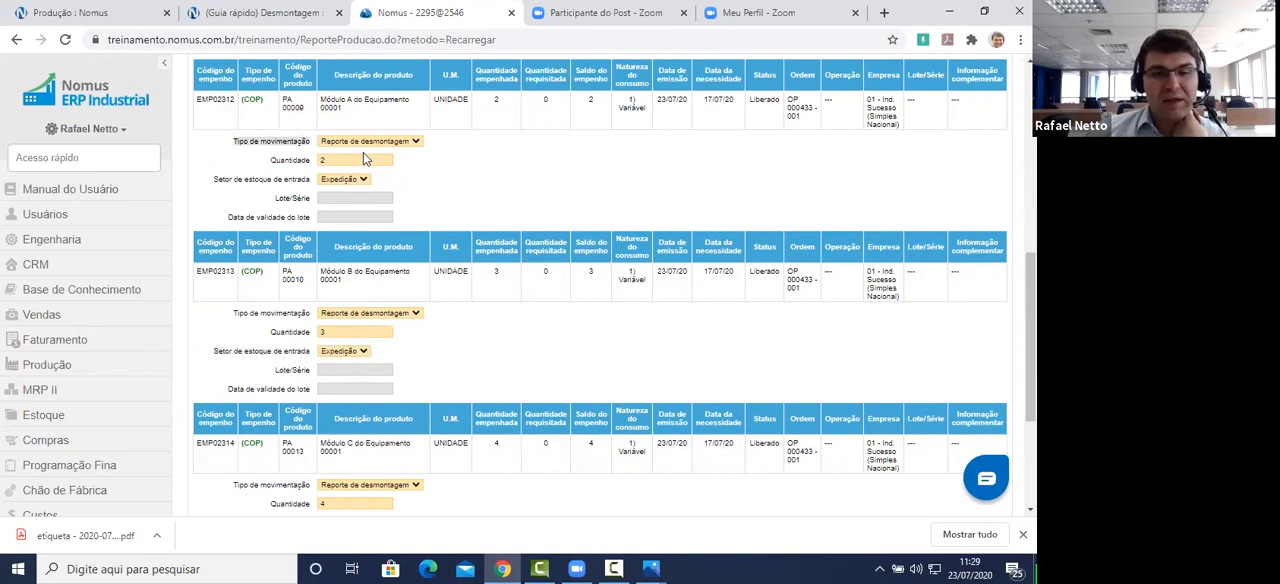
left_click_drag(268, 162, 310, 165)
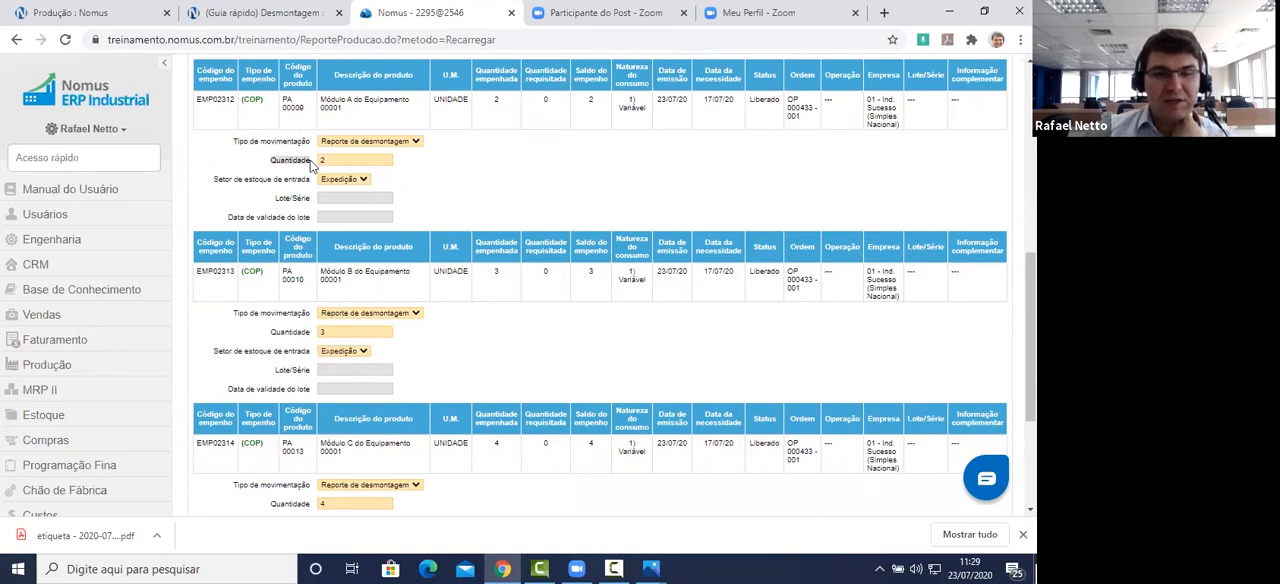
left_click_drag(217, 179, 312, 190)
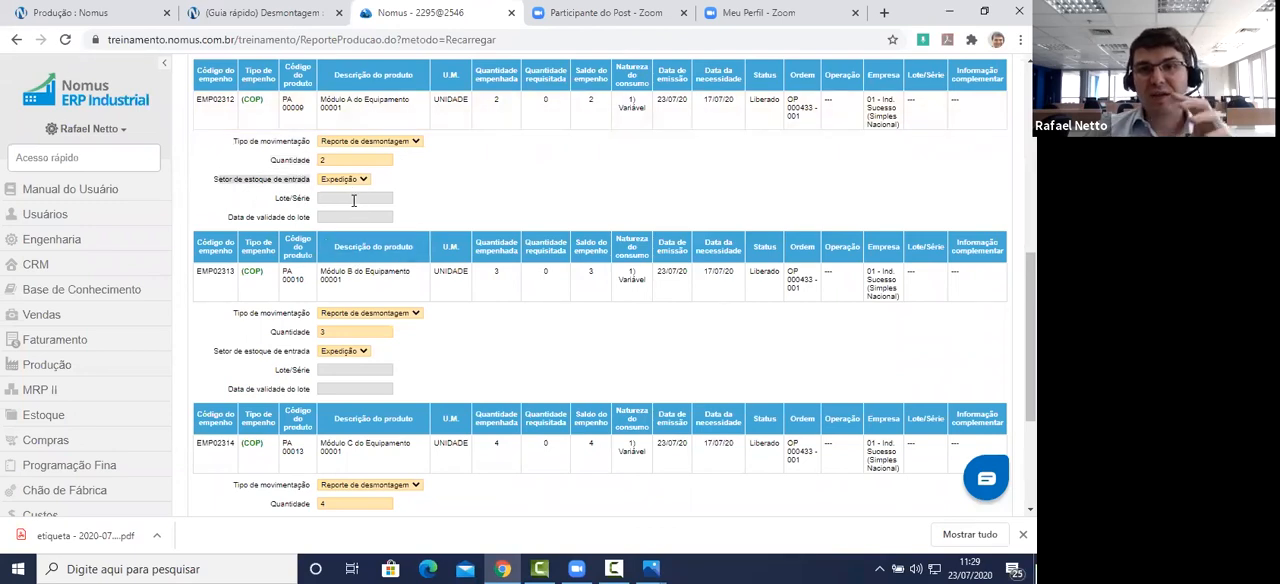
Step: Keep Reporte de desmontagem as Módulo A's movement type and save the report to generate its production movements
left_click(372, 143)
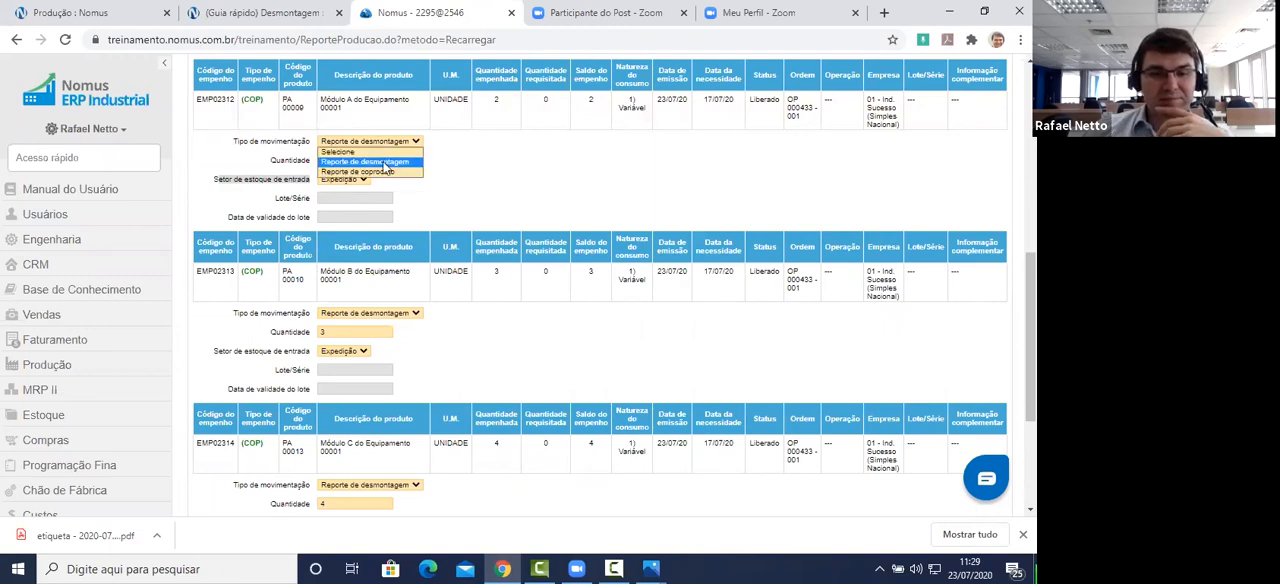
left_click(375, 150)
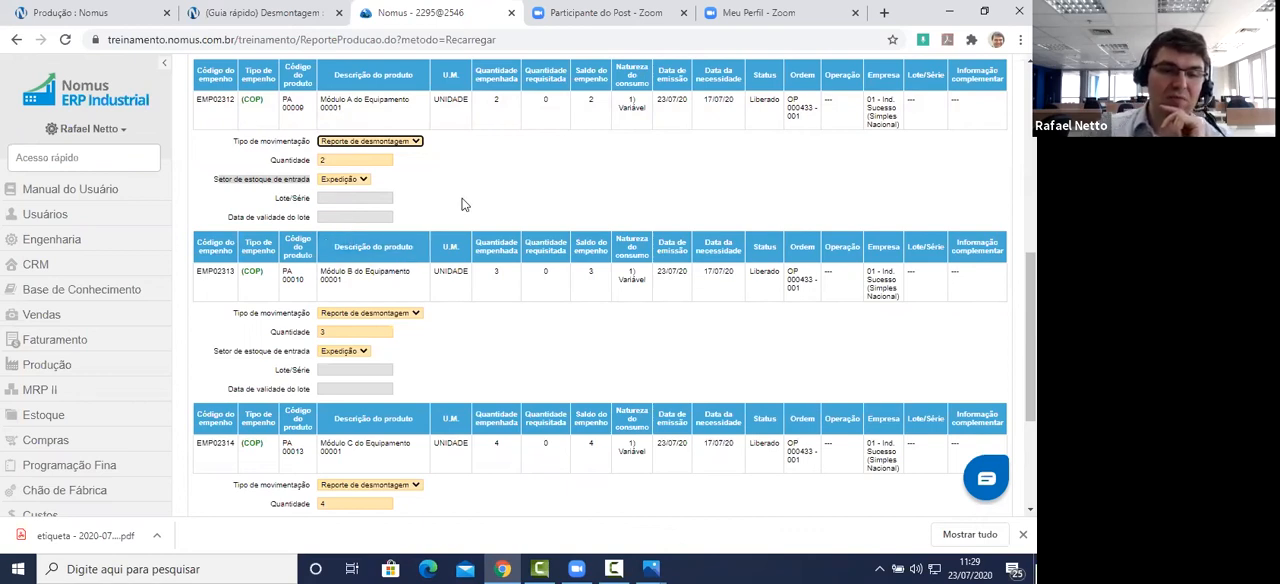
scroll(518, 200, "down", 3)
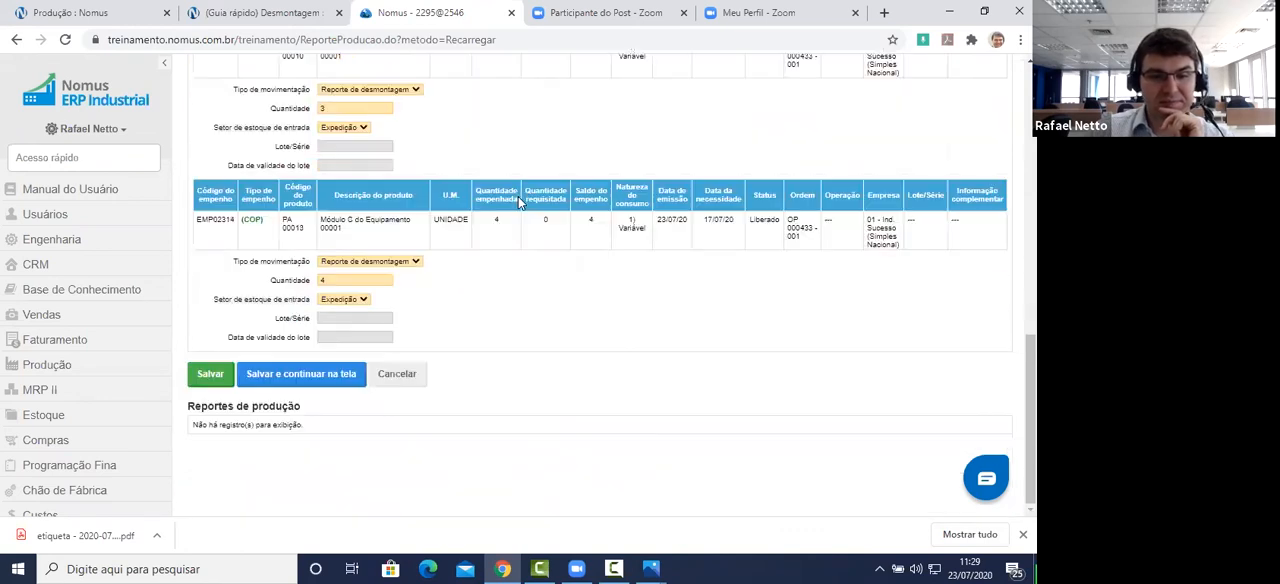
left_click(211, 374)
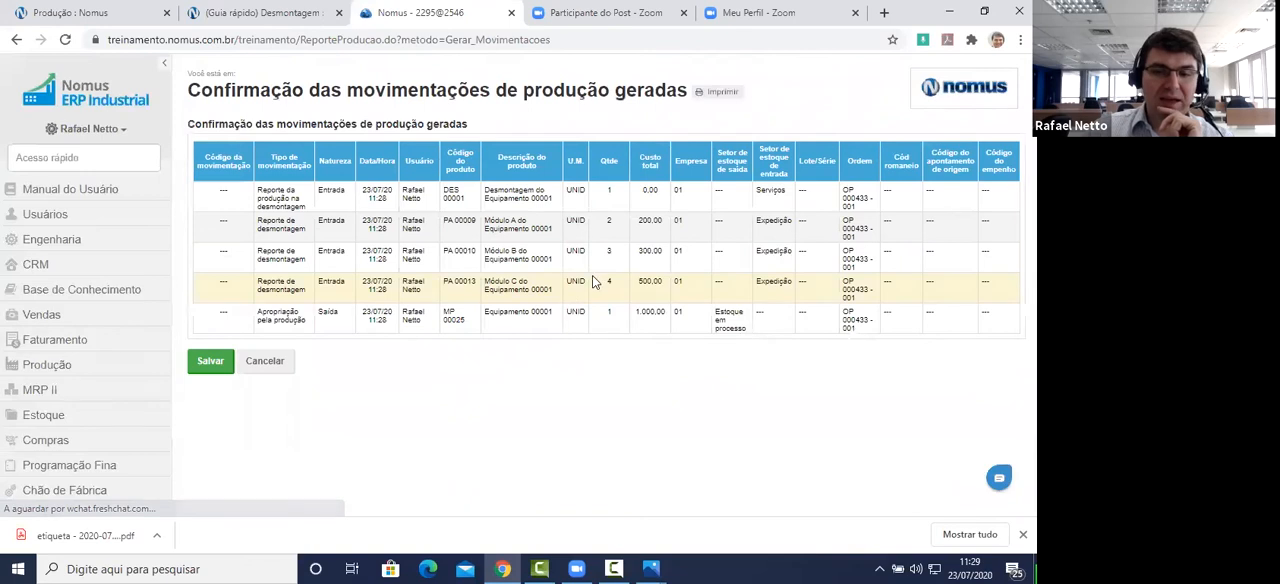
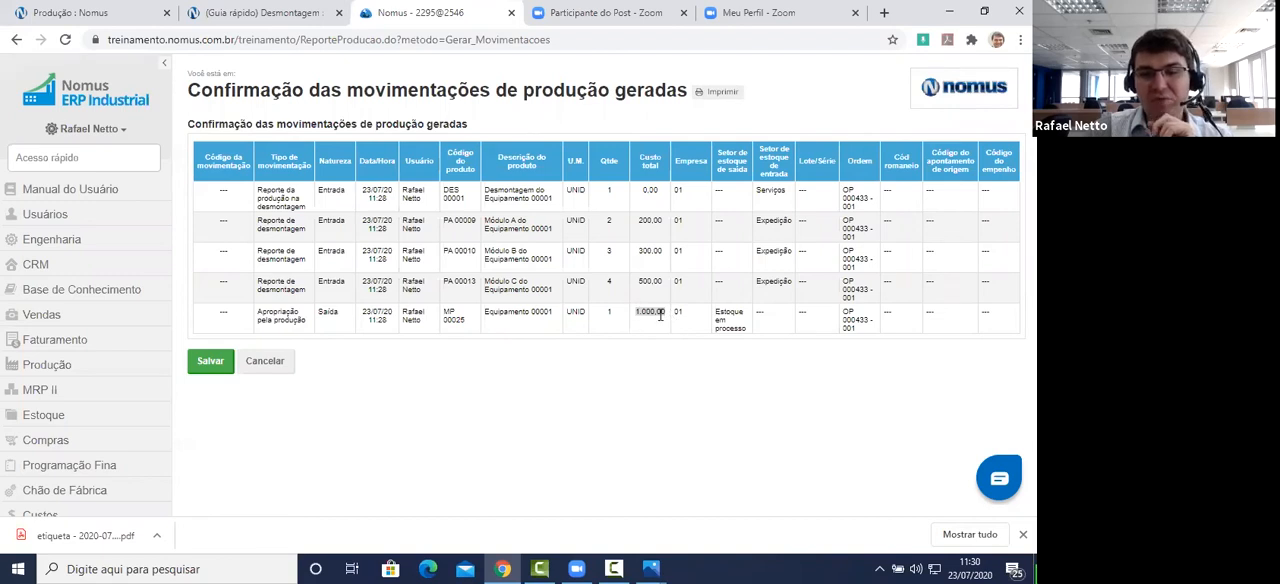
Step: Examine the generated production movements, checking the product descriptions, entry stock sector and total costs of the desmontagem and Módulos A, B and C
left_click(507, 200)
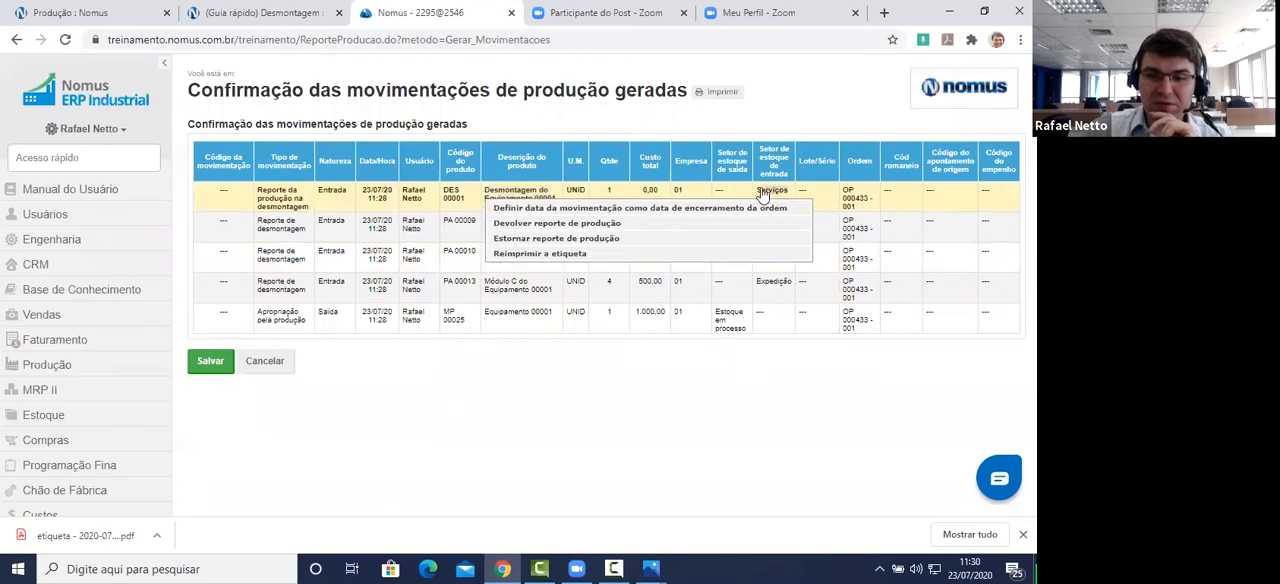
left_click(648, 196)
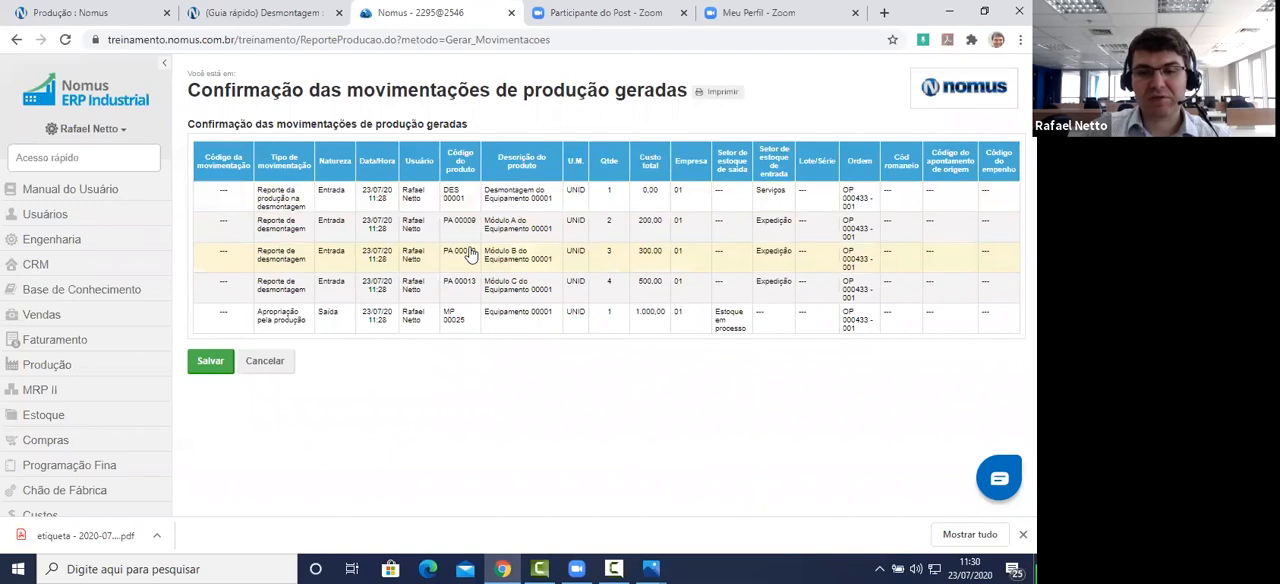
left_click_drag(548, 236, 480, 221)
double_click(642, 221)
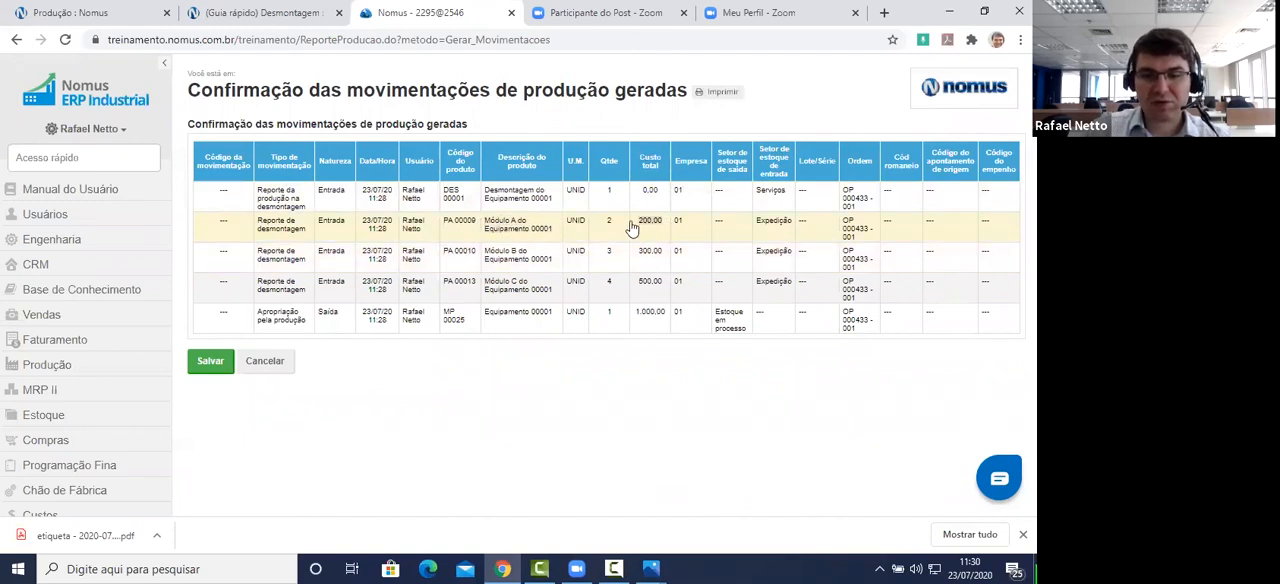
left_click_drag(554, 253, 494, 246)
left_click(593, 424)
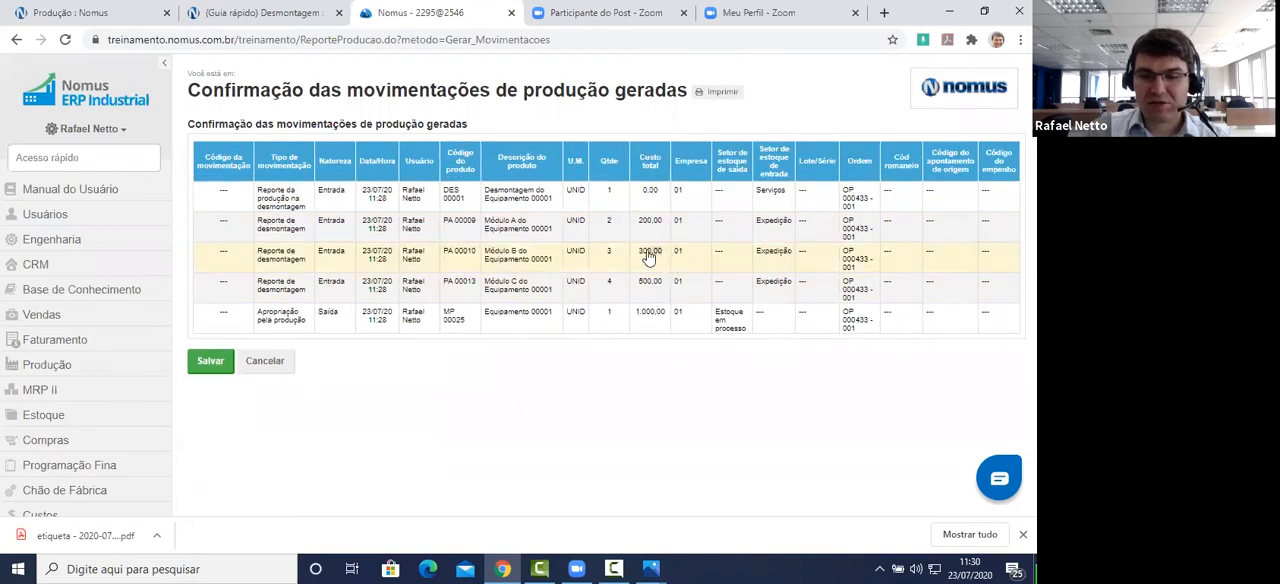
double_click(648, 254)
left_click(555, 444)
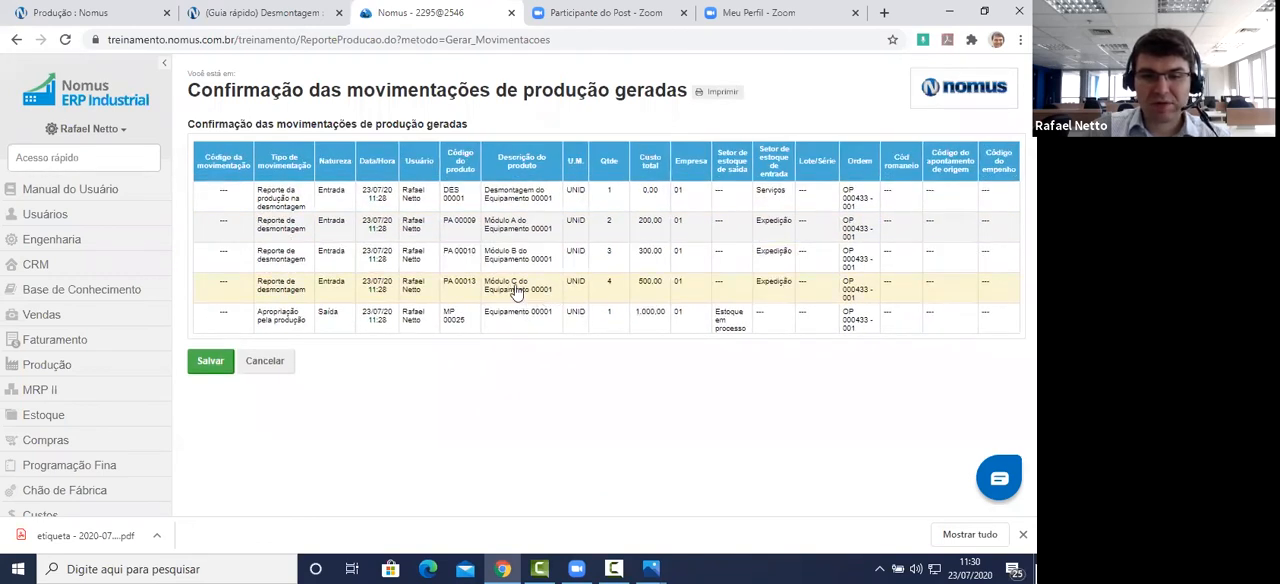
double_click(641, 284)
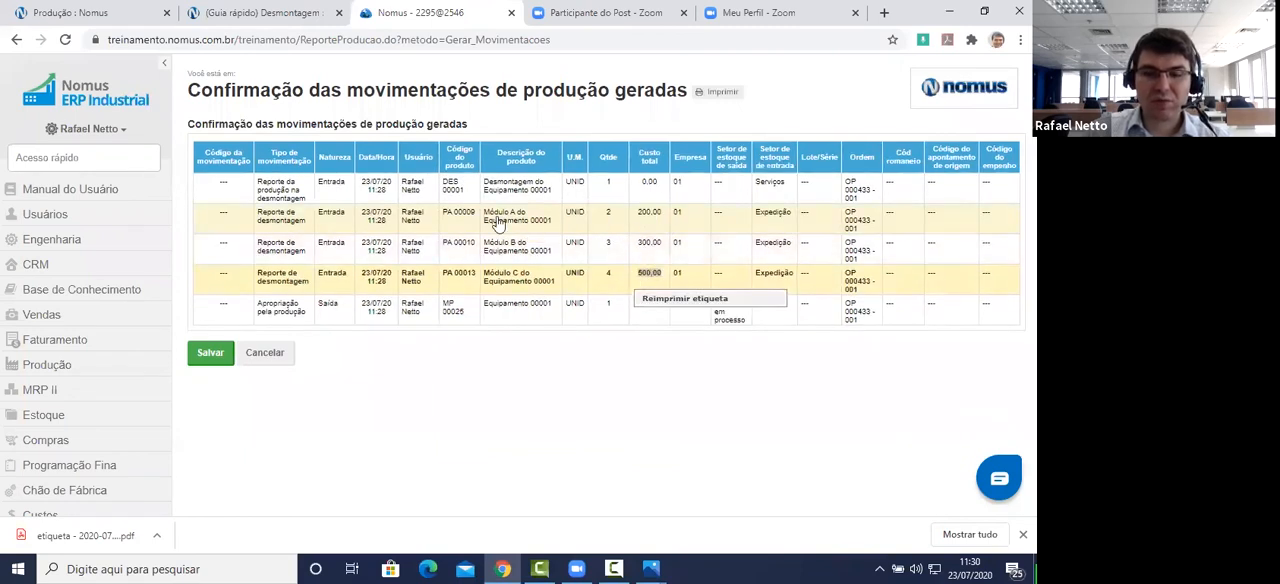
left_click(621, 413)
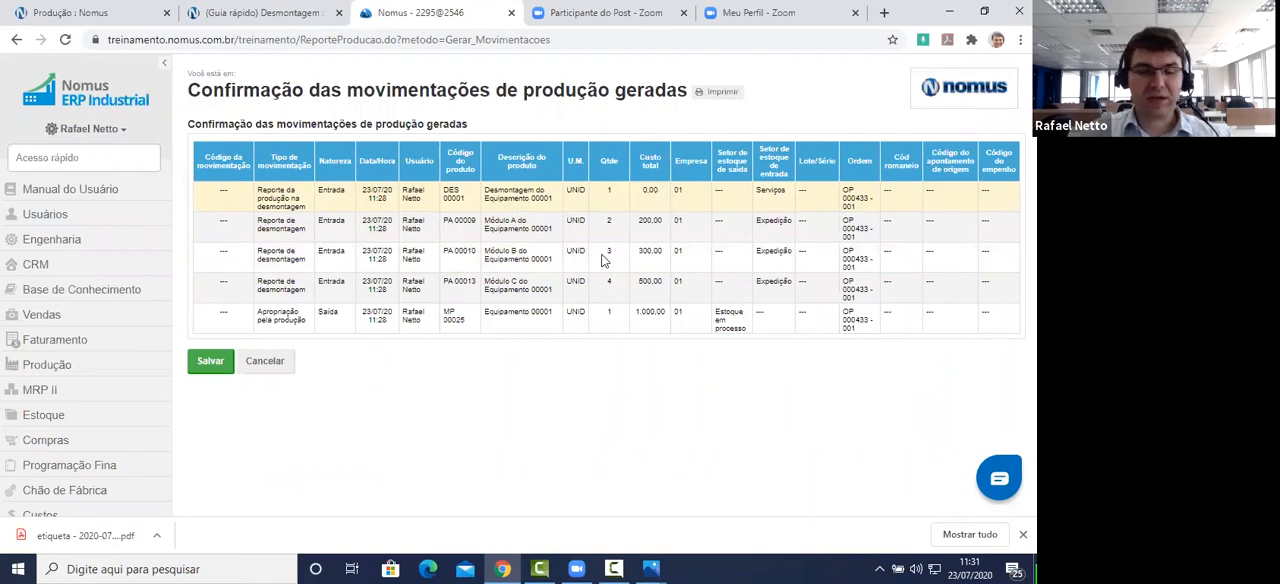
Step: Save the generated movements and open the production movements of disassembly order OP 000433 - 001
left_click(218, 368)
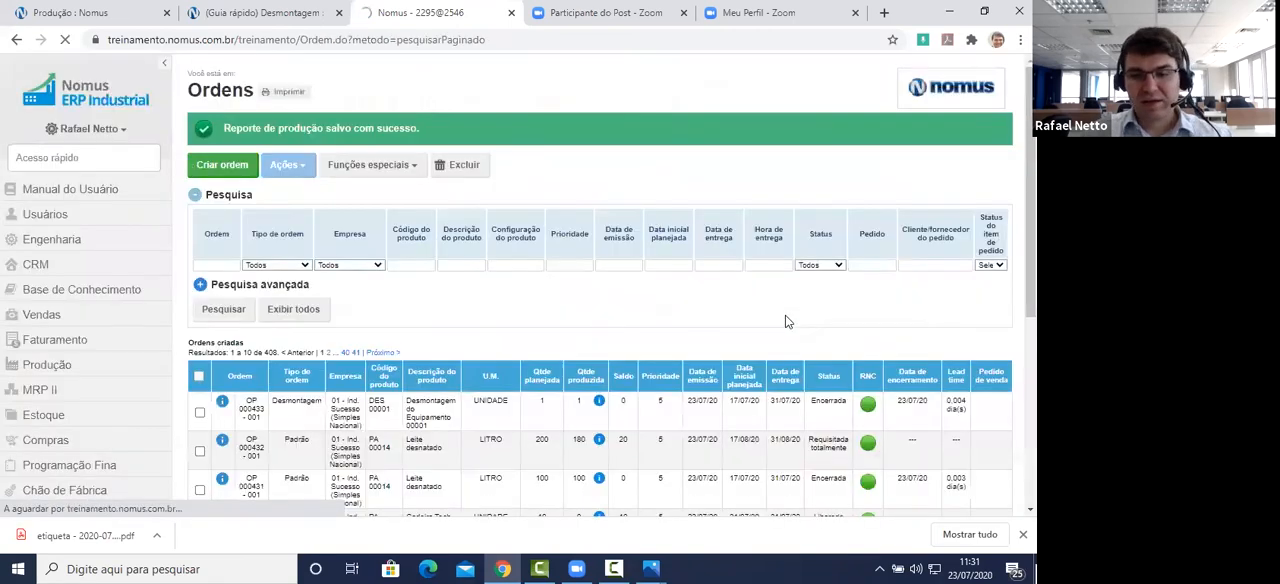
scroll(730, 328, "down", 1)
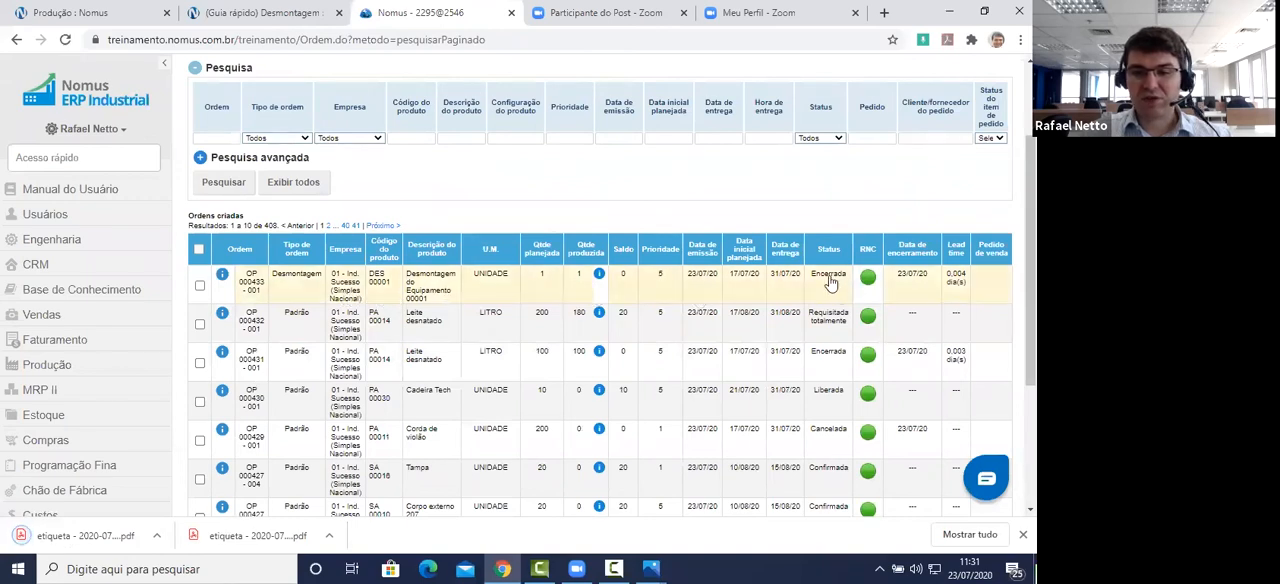
left_click(450, 288)
scroll(545, 270, "down", 2)
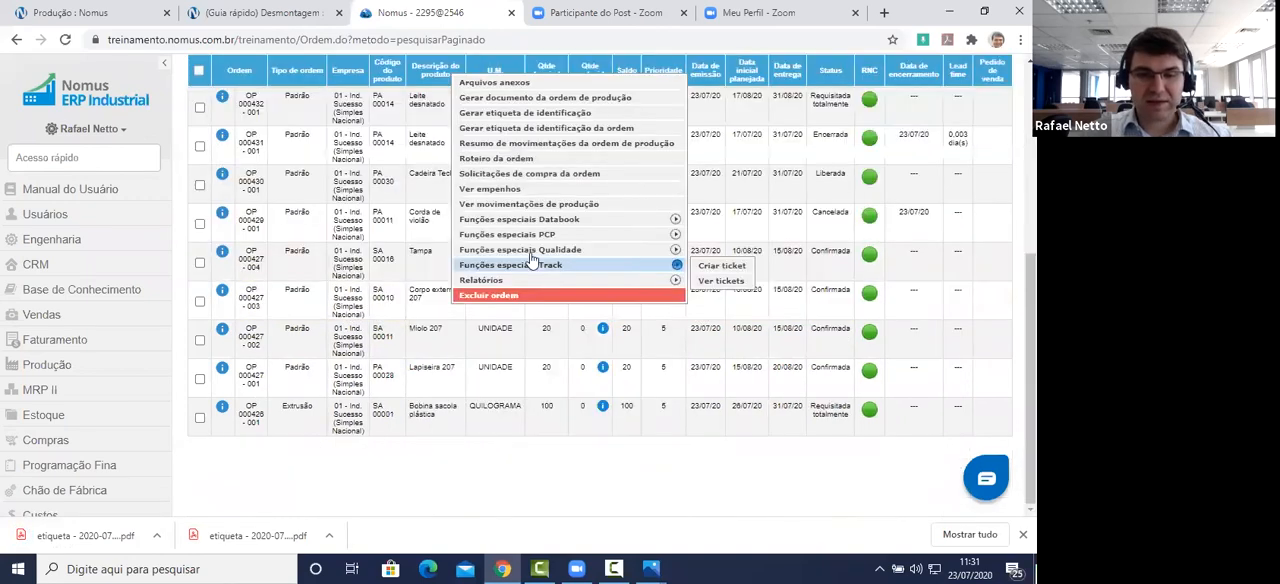
left_click(539, 206)
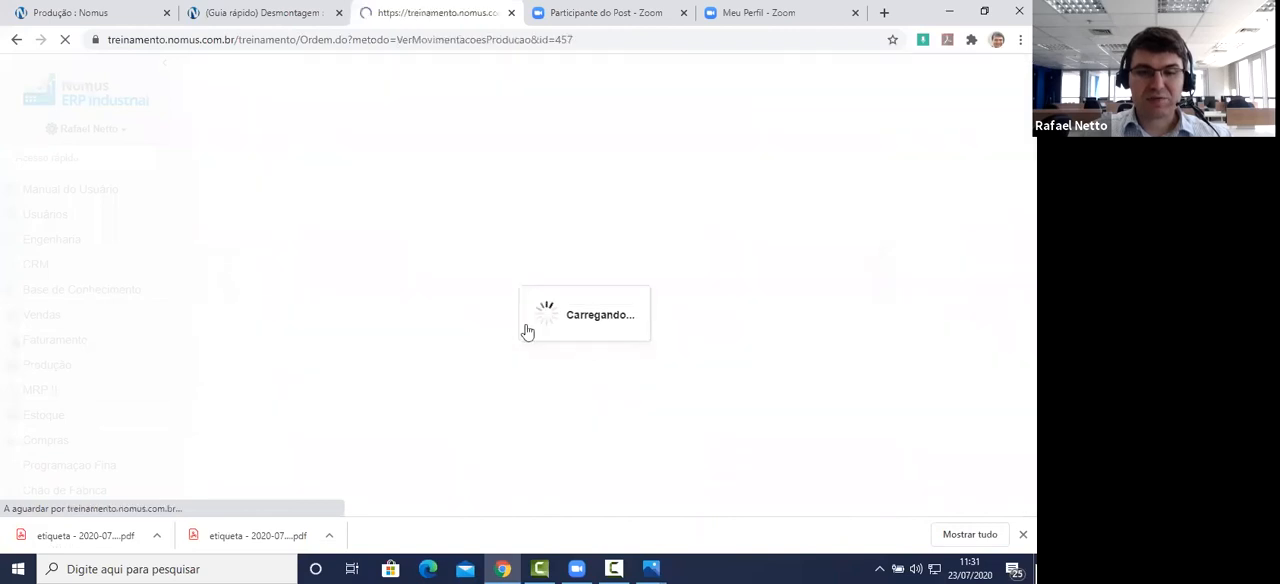
scroll(420, 420, "down", 1)
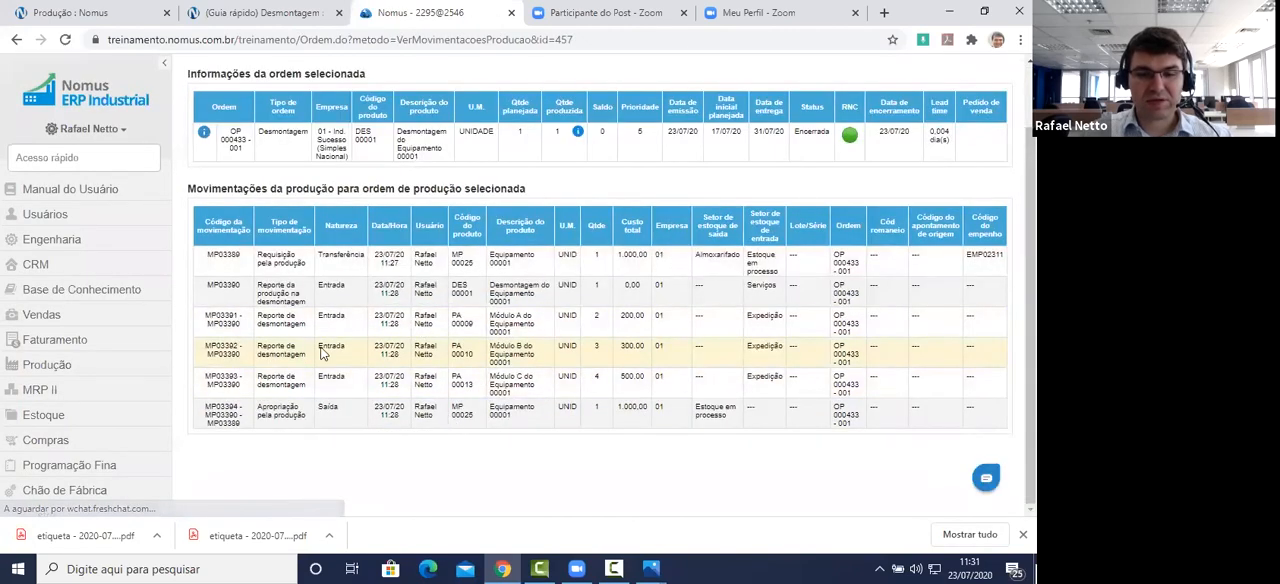
Step: Open the order's movement summary and review its requisition, production report, co-product report and appropriation quantities
left_click(393, 145)
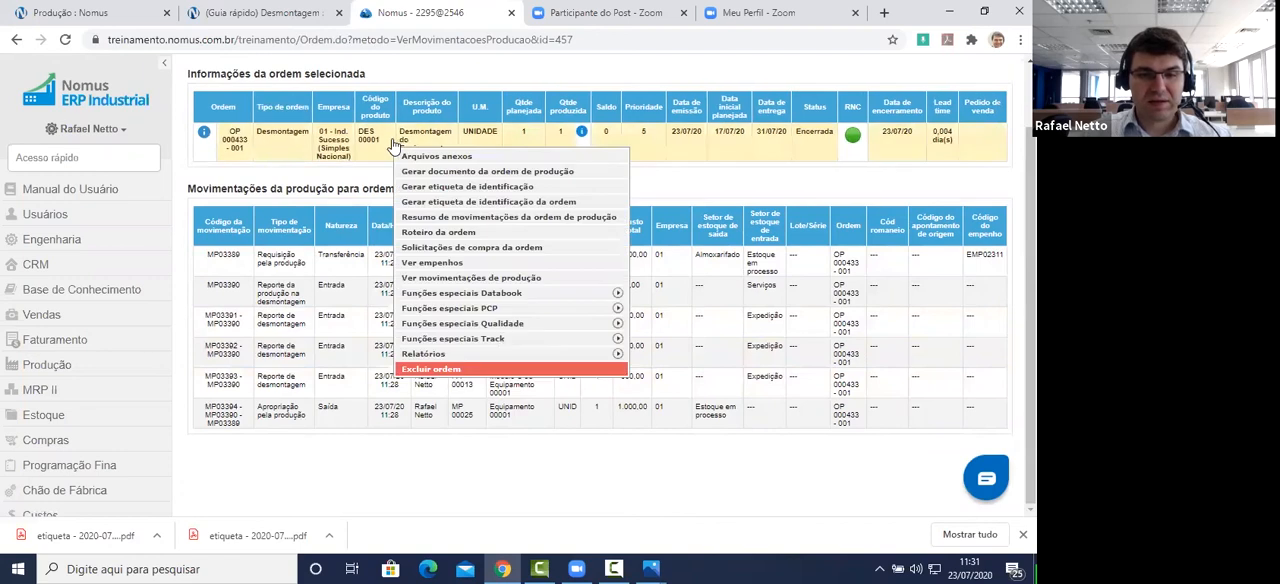
left_click(490, 217)
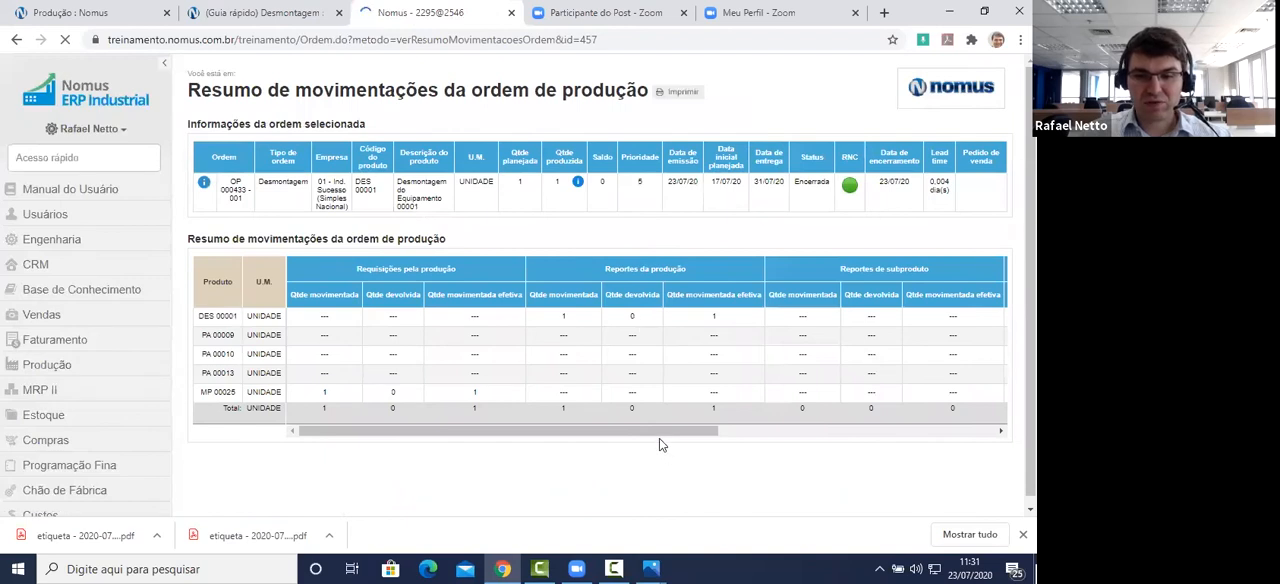
left_click_drag(650, 435, 917, 433)
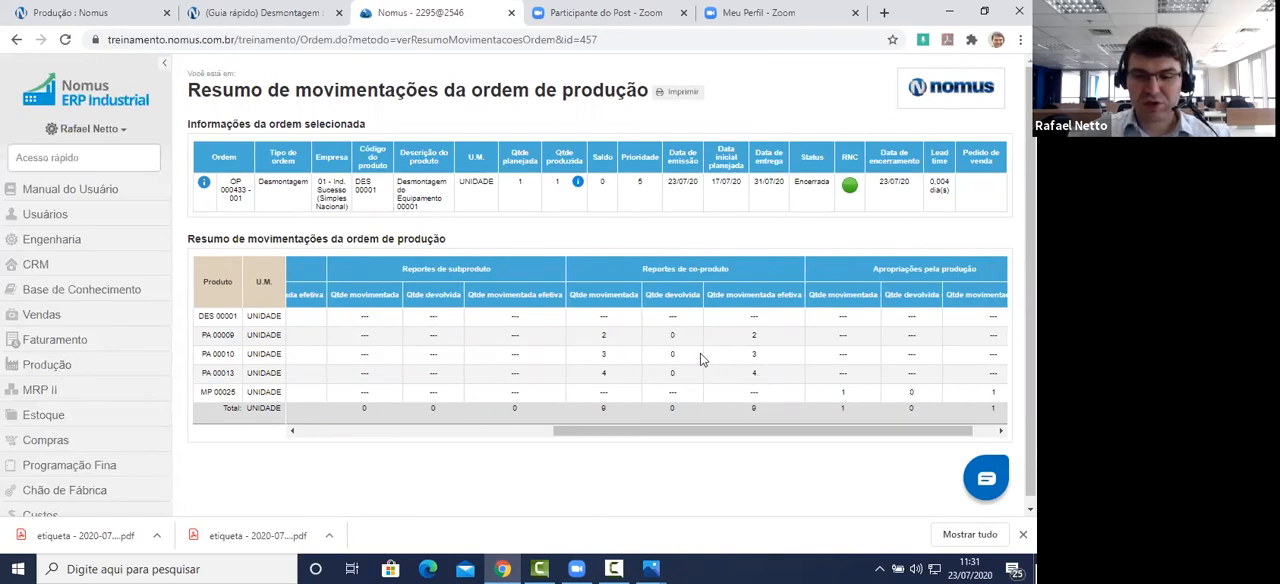
left_click_drag(916, 431, 938, 430)
left_click_drag(962, 432, 469, 437)
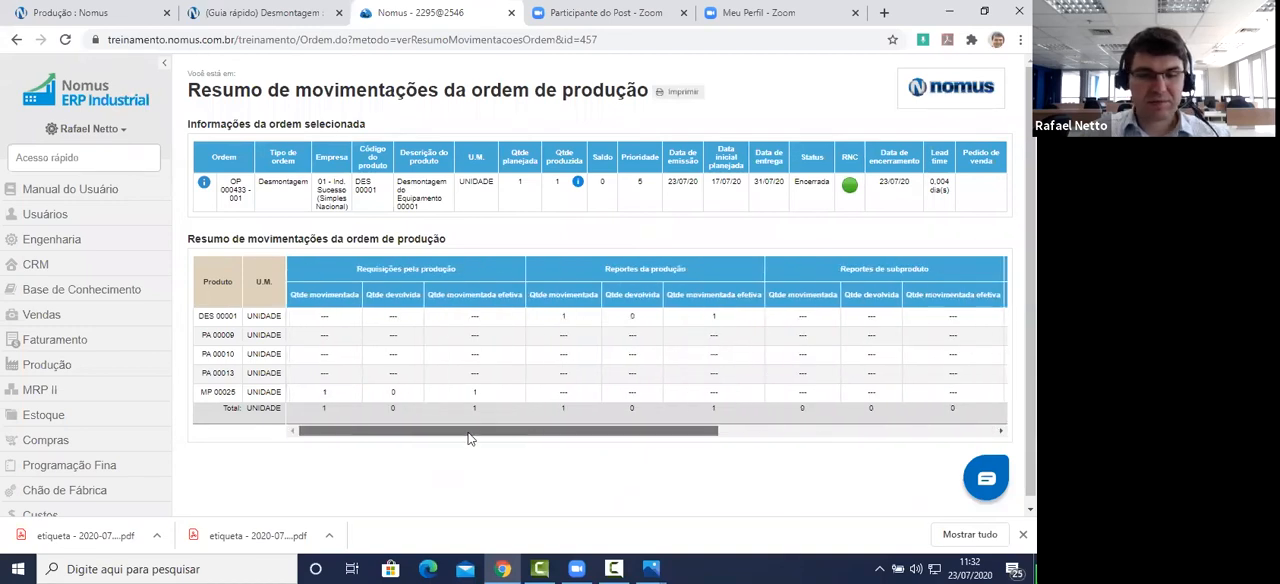
Step: Switch to the Desmontagem quick guide and read on from the co-product reports to the section "Como devolver reportes de desmontagem?"
left_click(281, 12)
left_click_drag(108, 66, 495, 82)
scroll(430, 270, "down", 10)
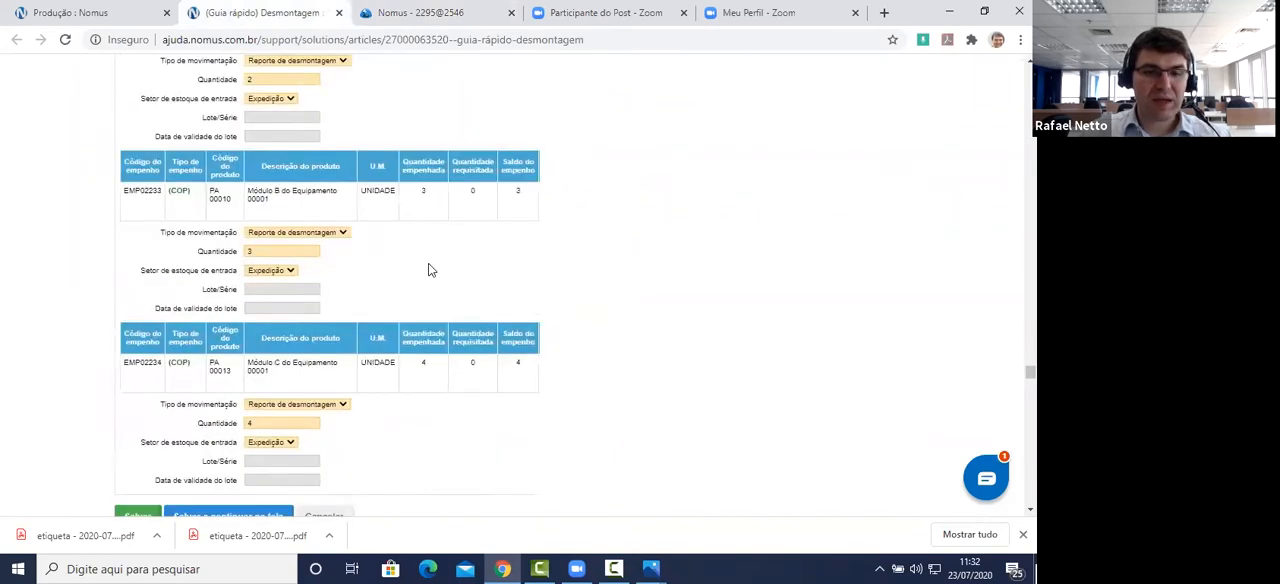
scroll(430, 270, "down", 6)
scroll(430, 285, "down", 5)
scroll(430, 287, "down", 4)
scroll(431, 283, "down", 6)
scroll(435, 280, "down", 4)
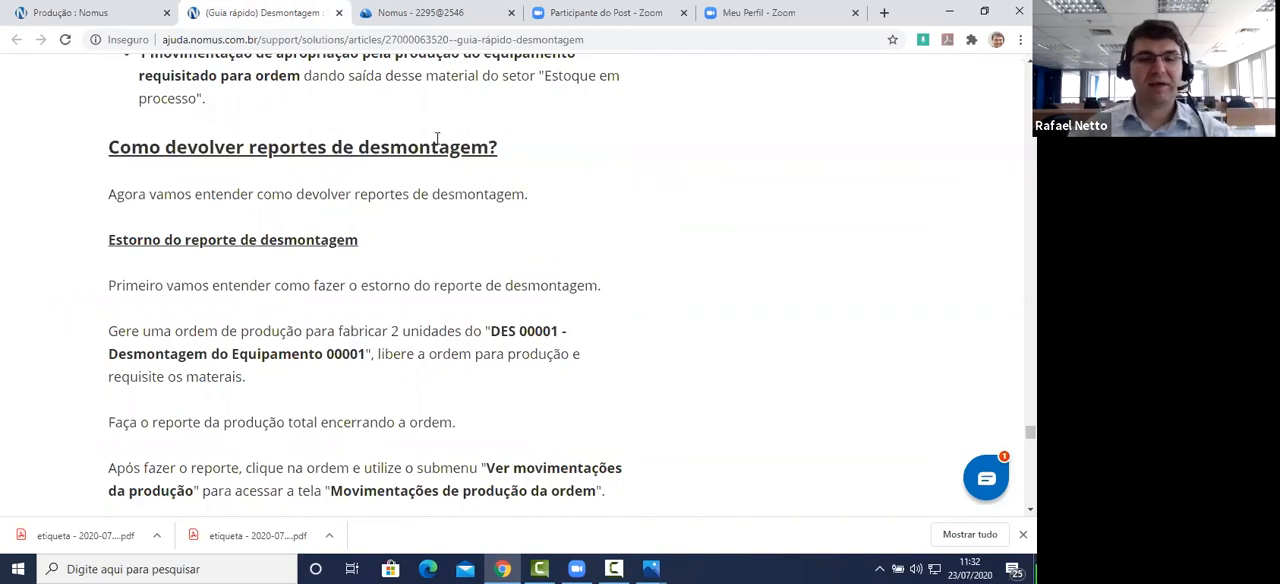
Step: Return to Nomus ERP and start a new order on the Ordens screen for product DES 00001 - Desmontagem do Equipamento 00001
left_click(432, 14)
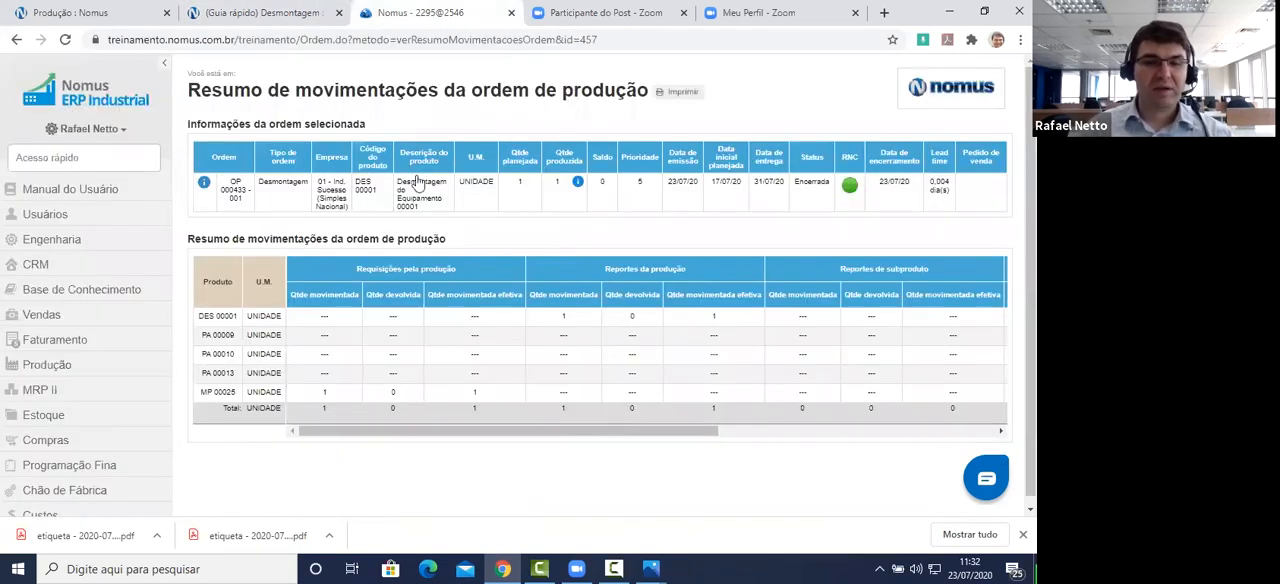
left_click(83, 160)
type("Ordens")
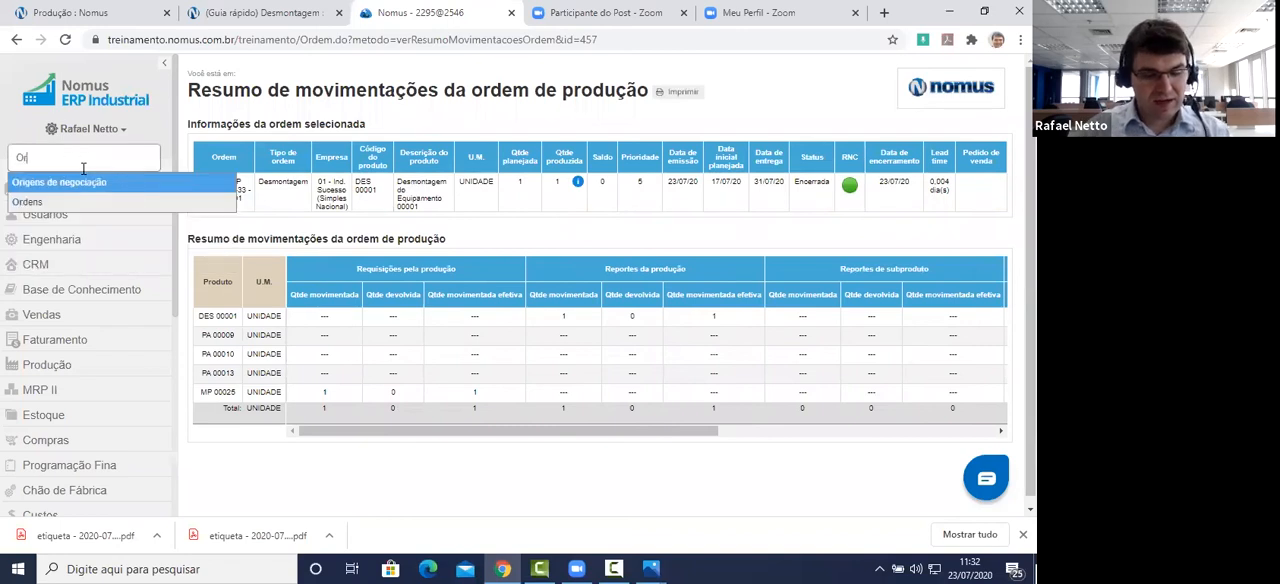
key("Return")
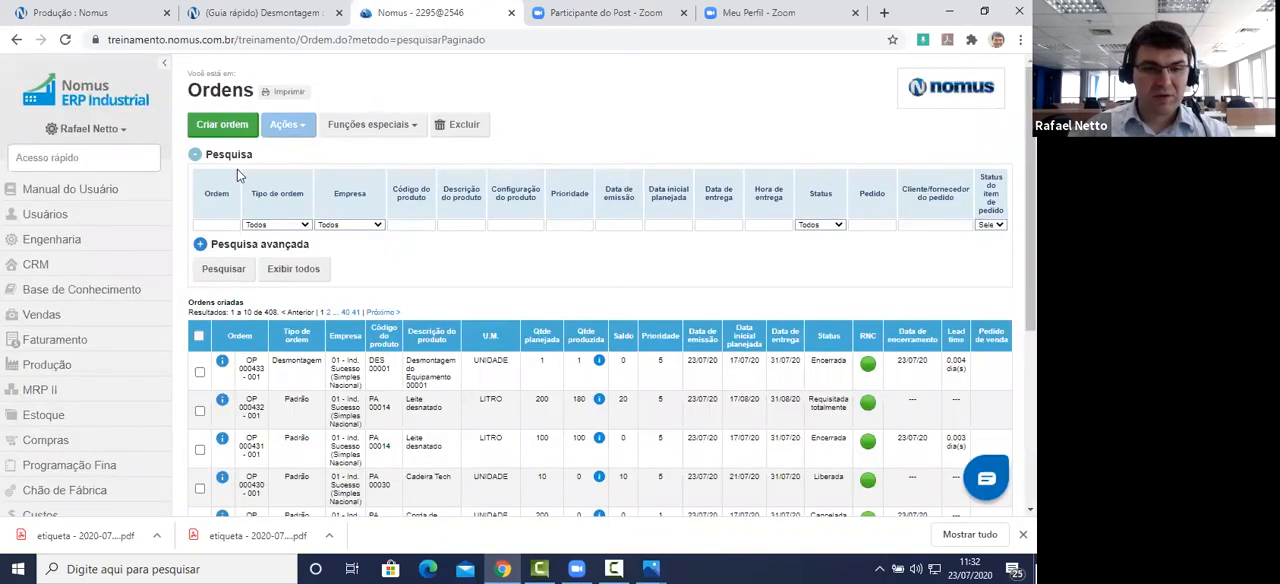
left_click(222, 126)
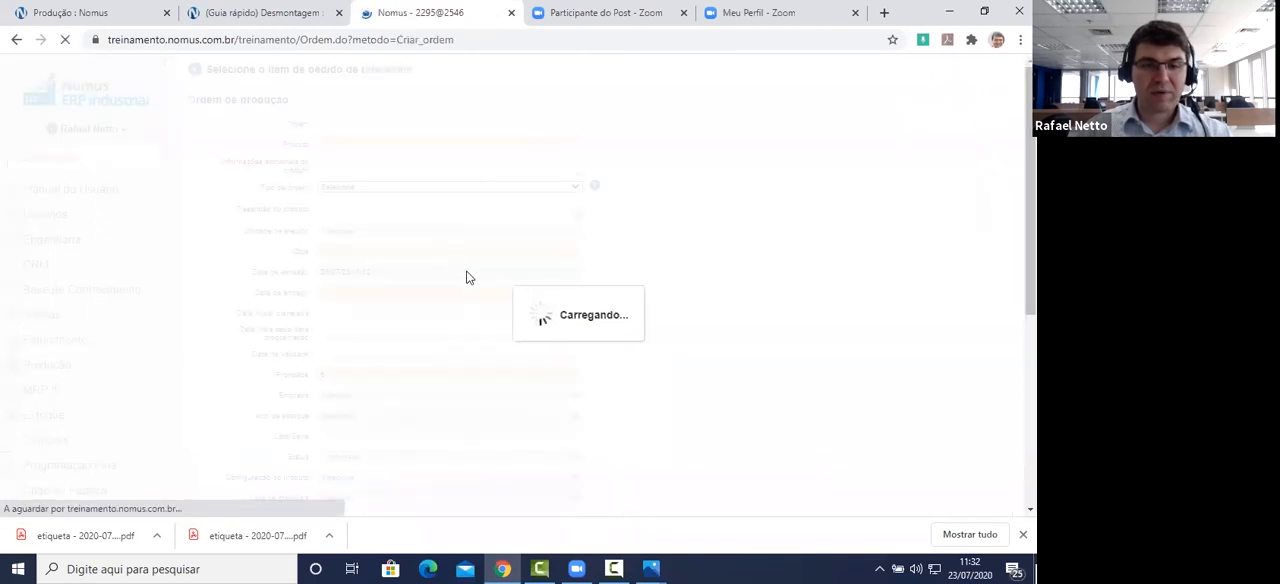
left_click(375, 200)
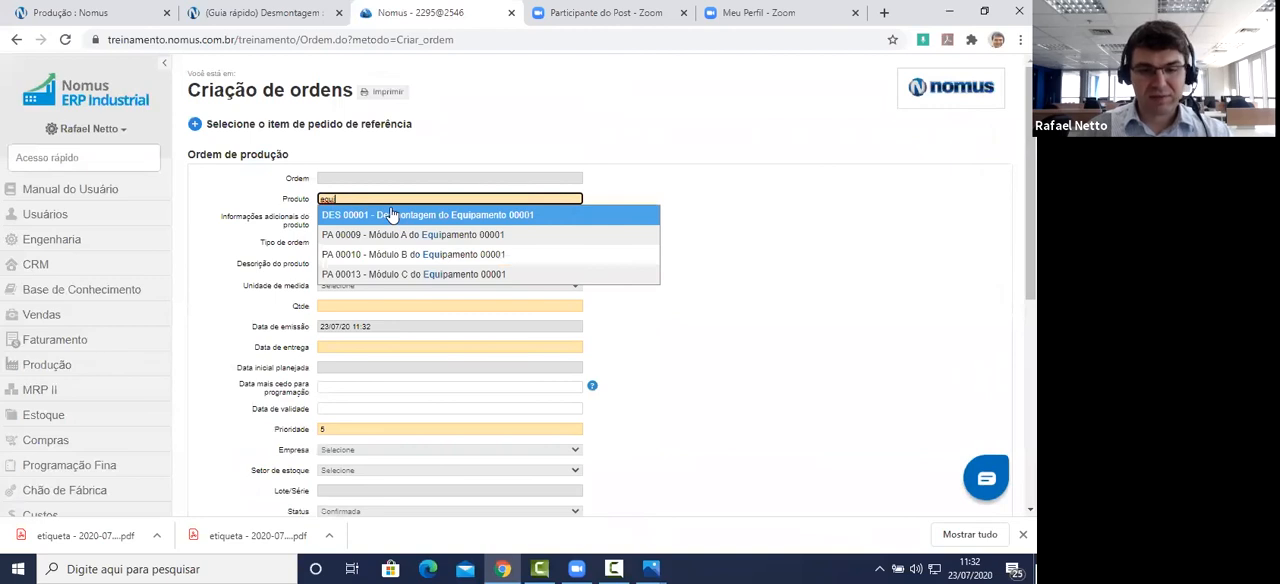
left_click(414, 218)
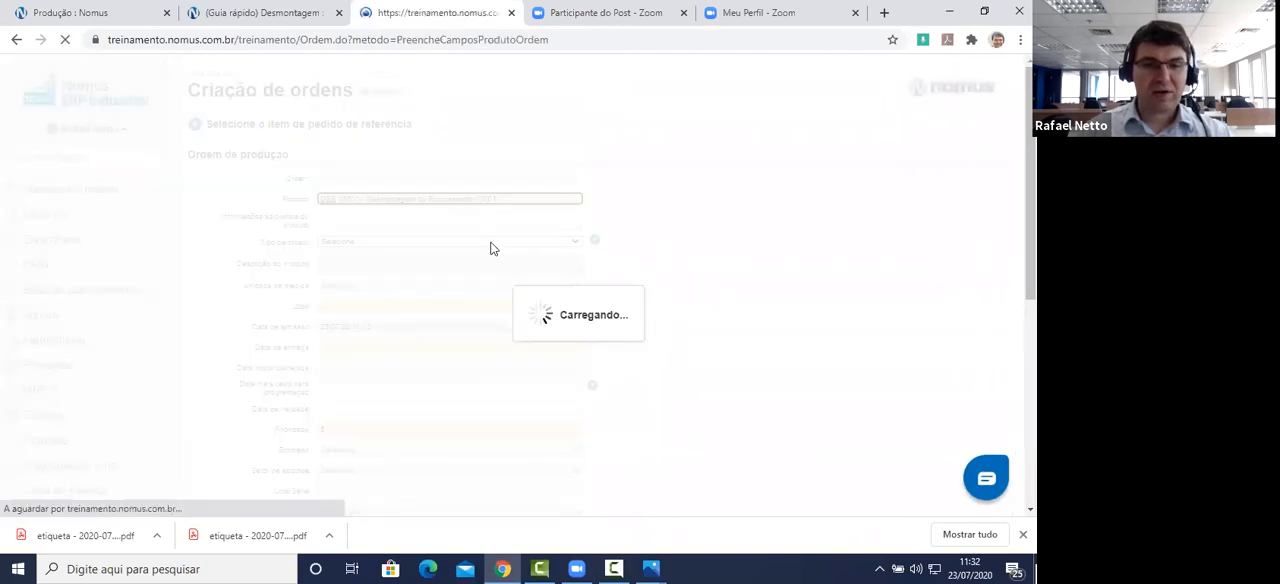
Step: Set the order's quantity to 2 and its delivery date to 31/07/20, and generate the order
left_click(376, 306)
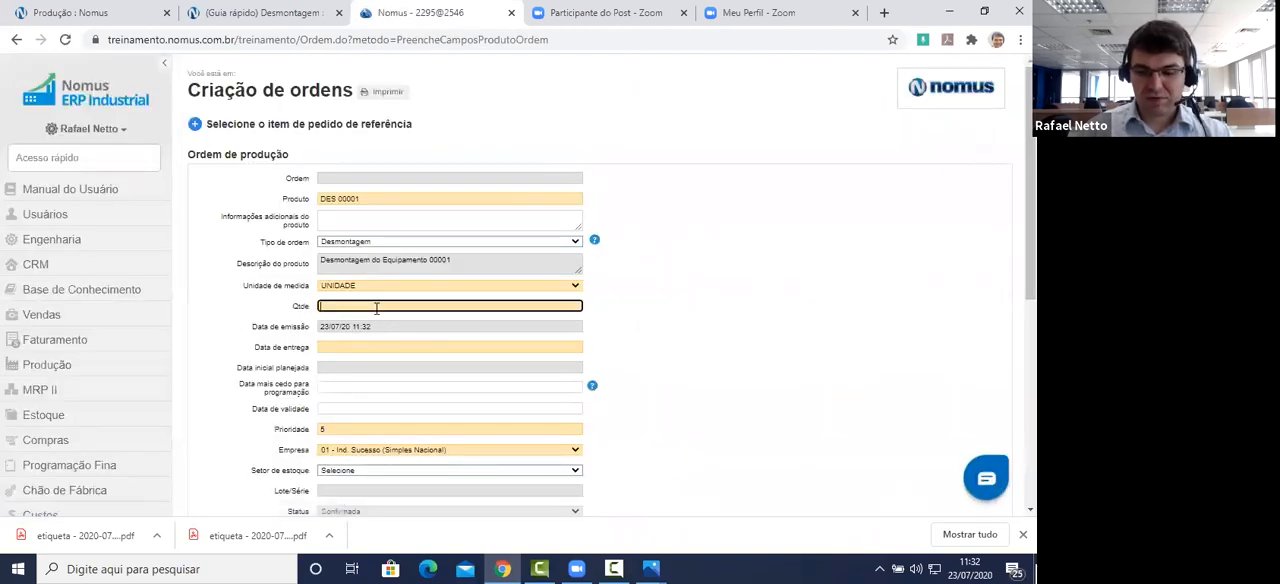
key("Tab")
key("Tab")
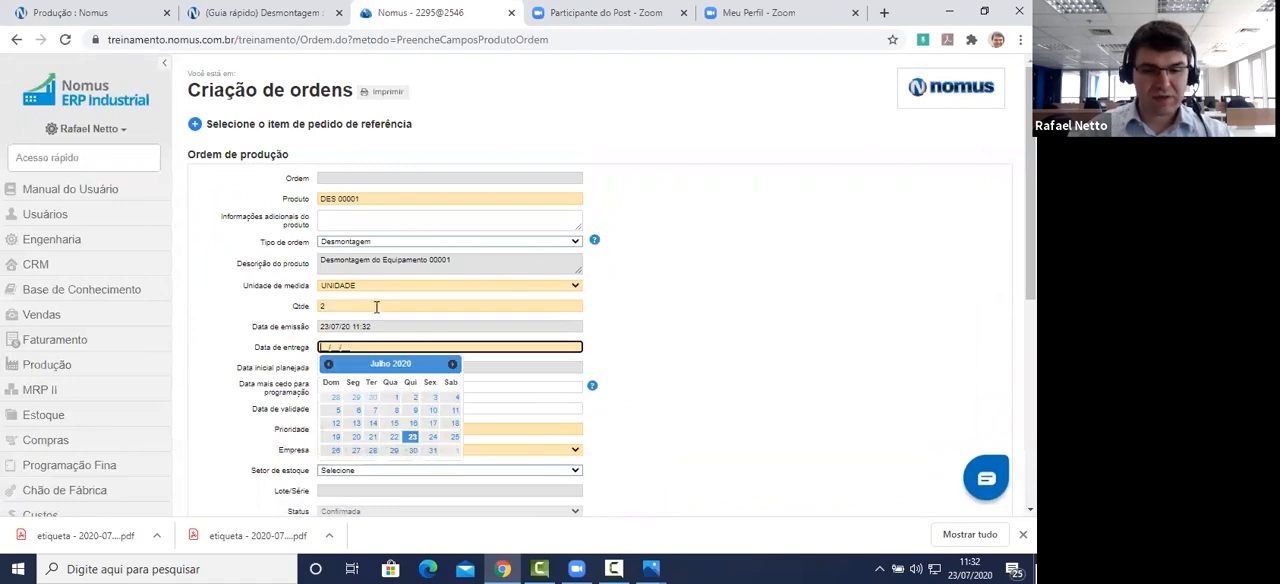
left_click(432, 452)
scroll(717, 289, "down", 4)
scroll(323, 434, "up", 1)
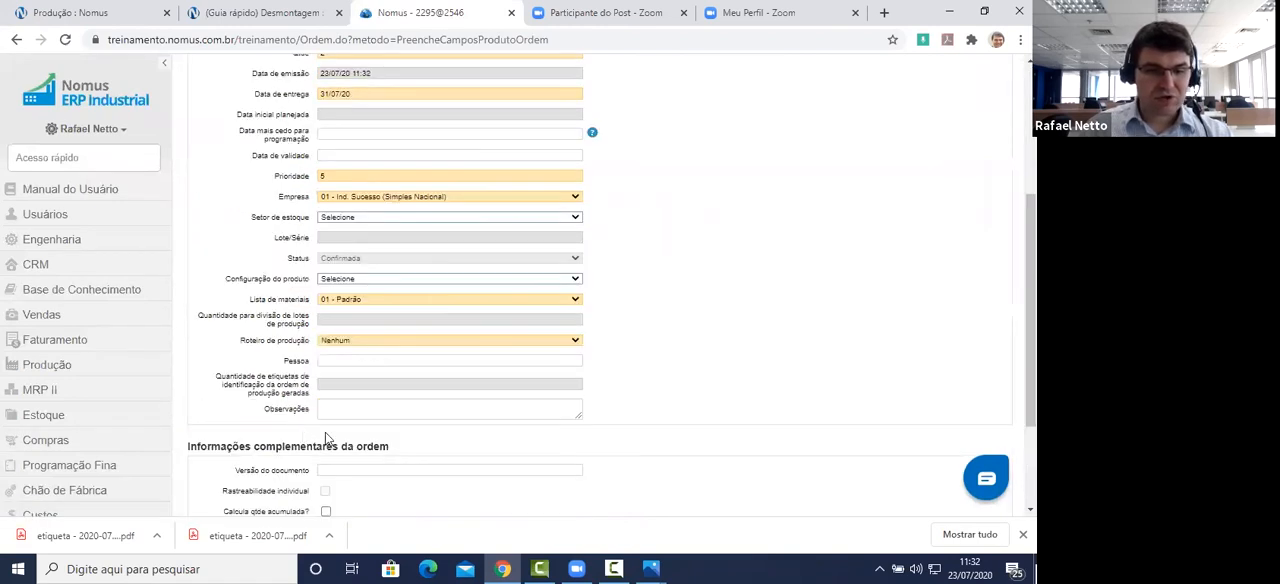
scroll(228, 425, "down", 1)
left_click(226, 417)
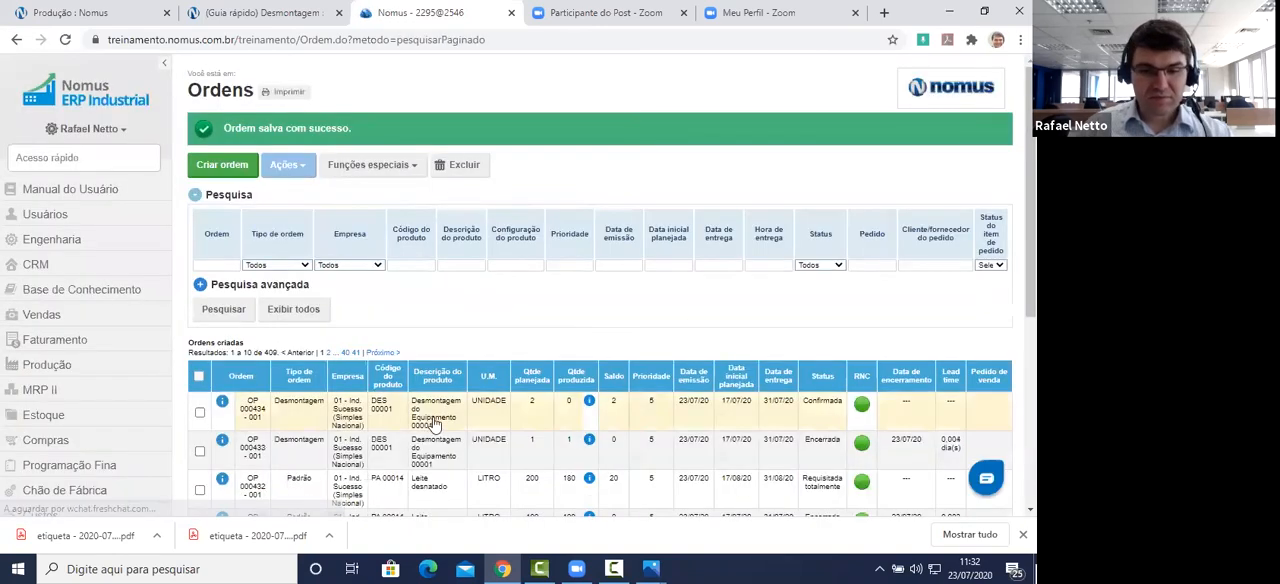
Step: Release the new disassembly order OP 000434 - 001 for production
left_click(435, 425)
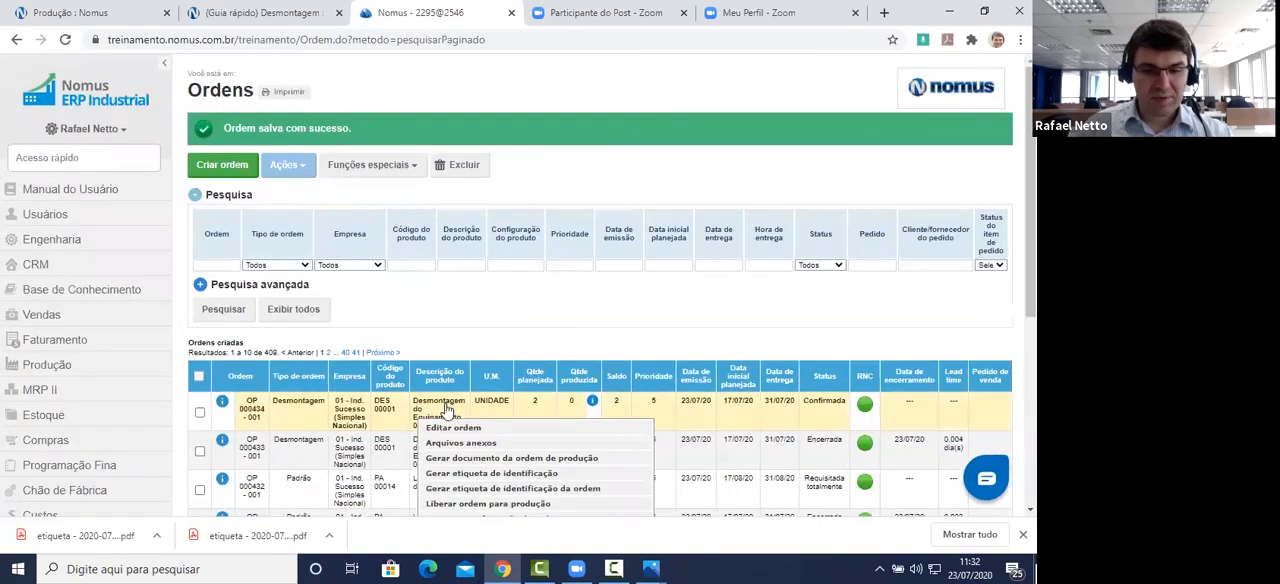
scroll(440, 420, "down", 3)
left_click(459, 253)
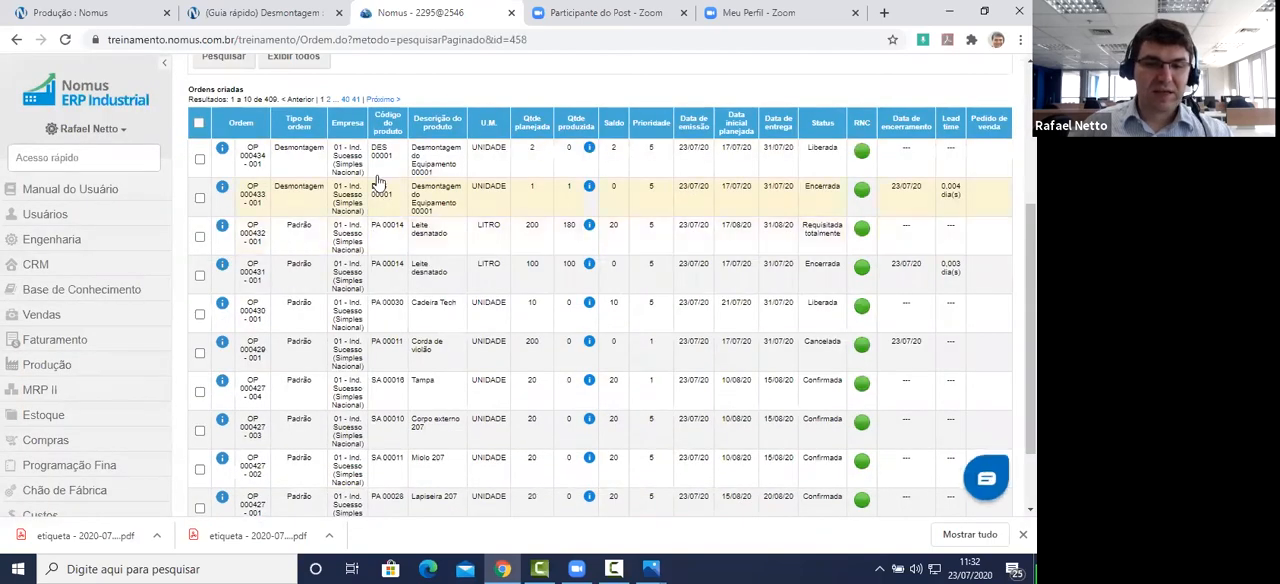
Step: Requisition 2 units of MP 00025 for order OP 000434 - 001 from its loaded empenho into Estoque em processo, and save
left_click(377, 158)
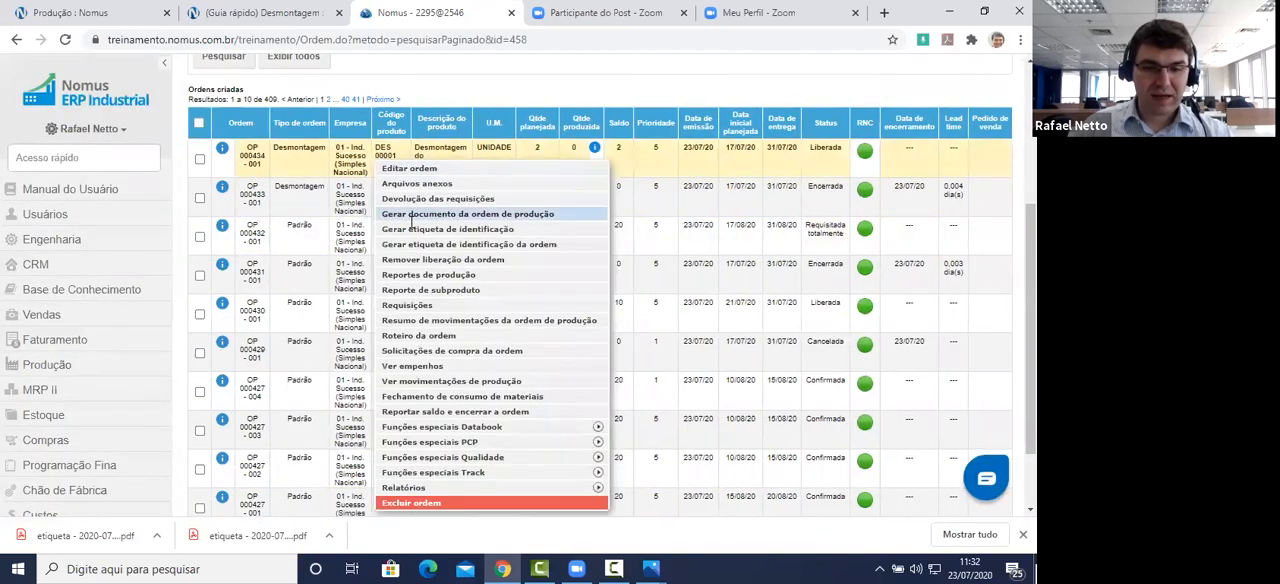
left_click(431, 305)
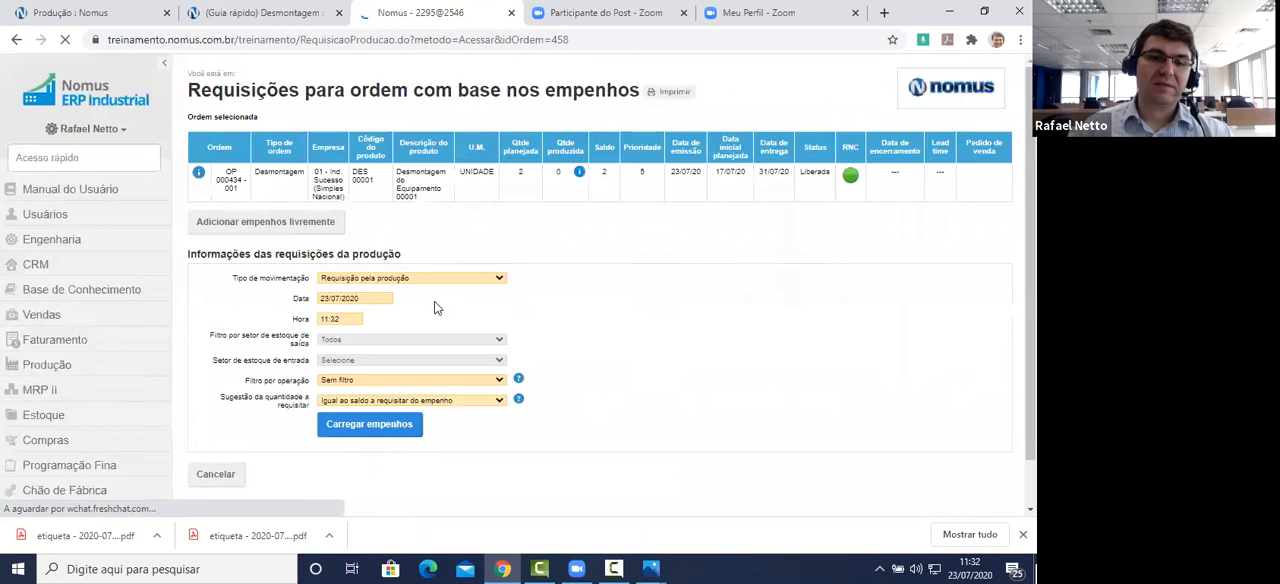
left_click(386, 424)
scroll(427, 399, "down", 2)
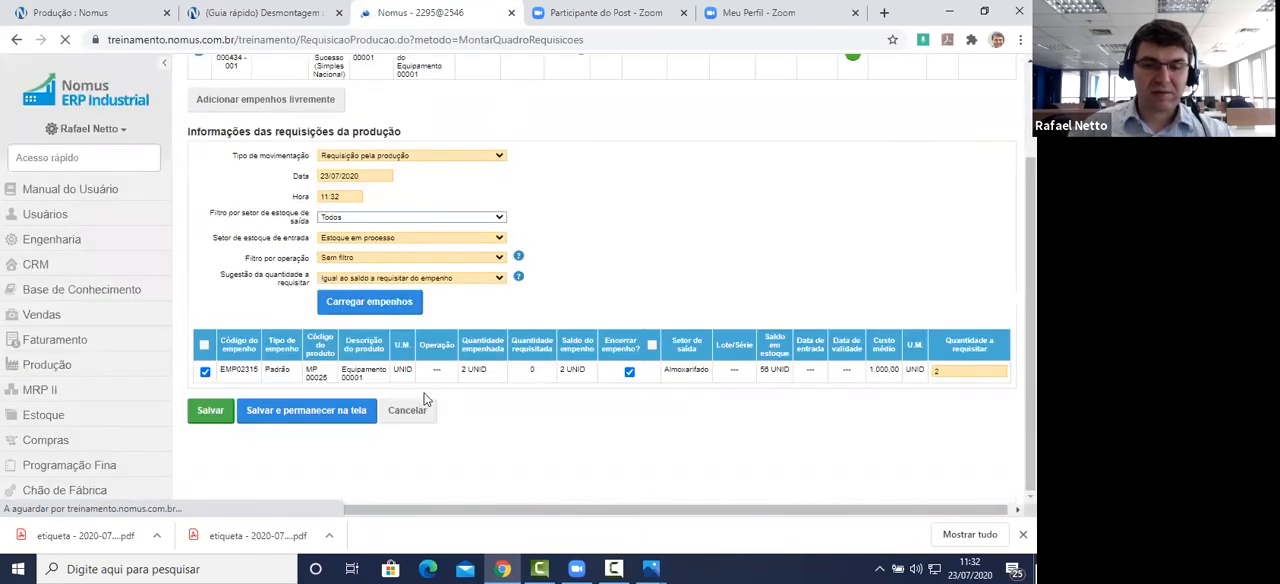
left_click(211, 414)
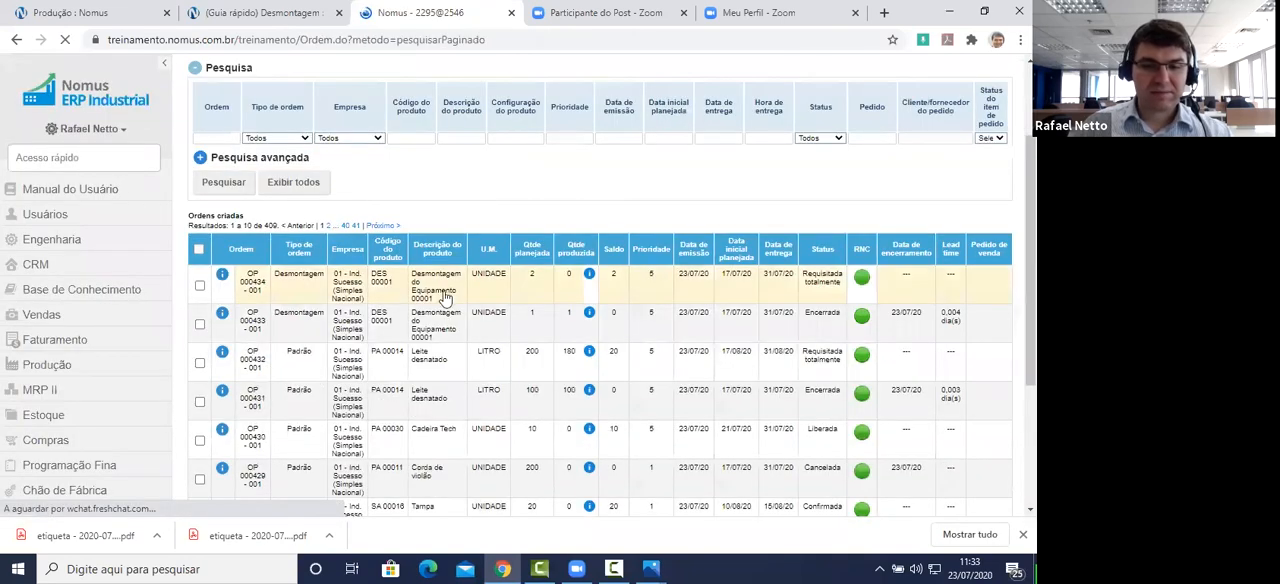
Step: Report 2 units for order OP 000434 - 001 as Reporte da produção na desmontagem with Encerra ordem enabled, and save the generated movements
left_click(446, 298)
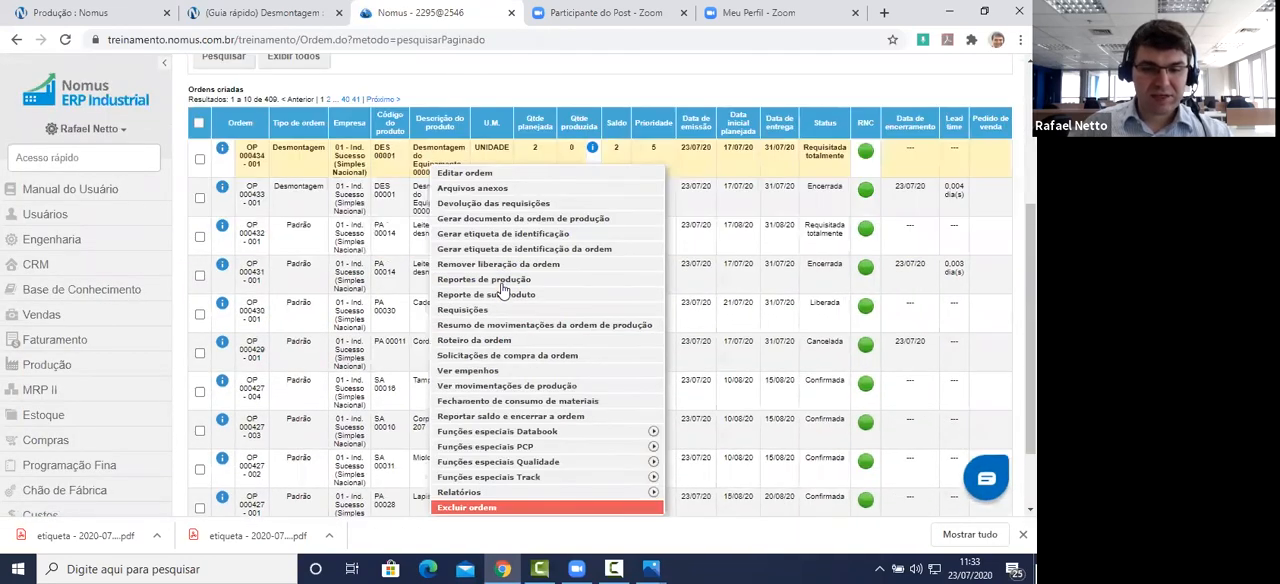
left_click(500, 280)
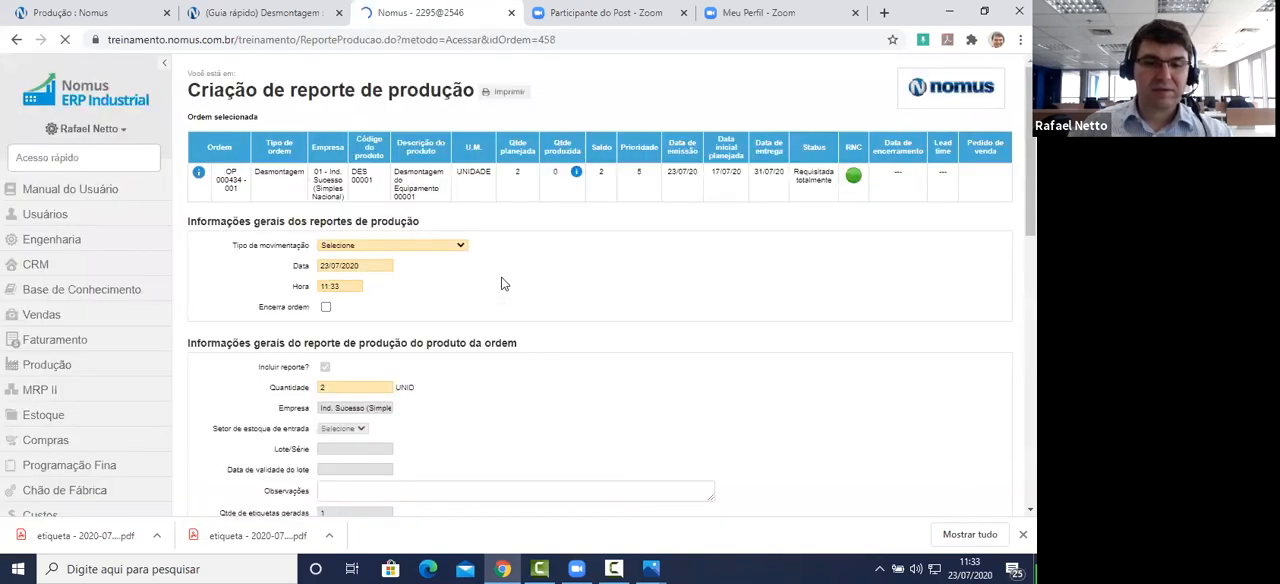
left_click(451, 244)
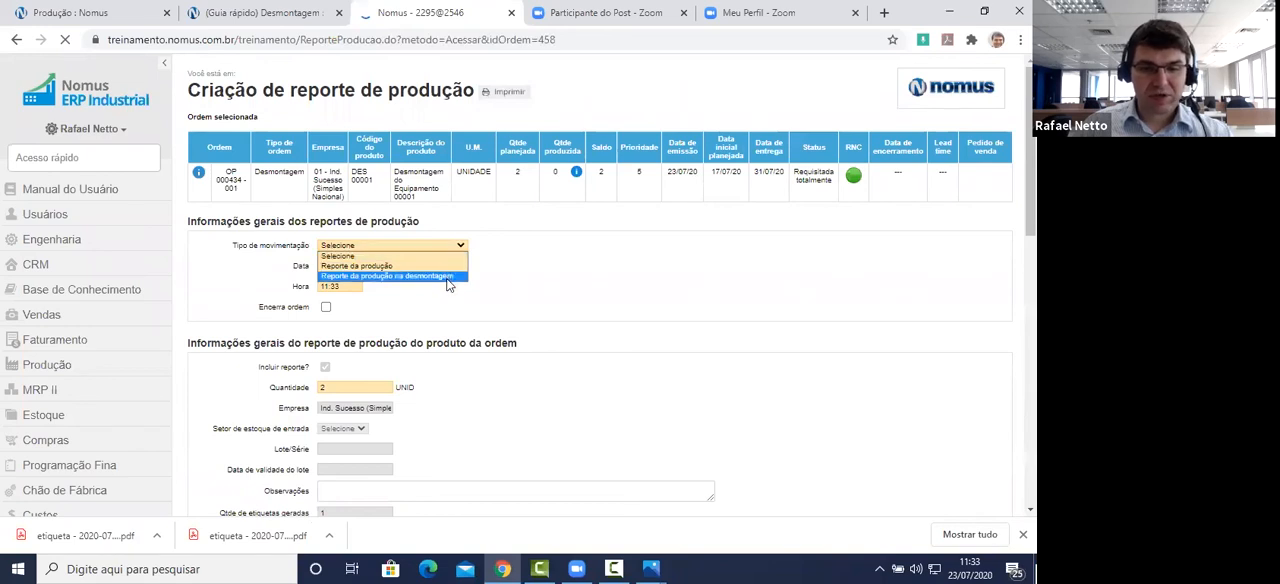
left_click(390, 271)
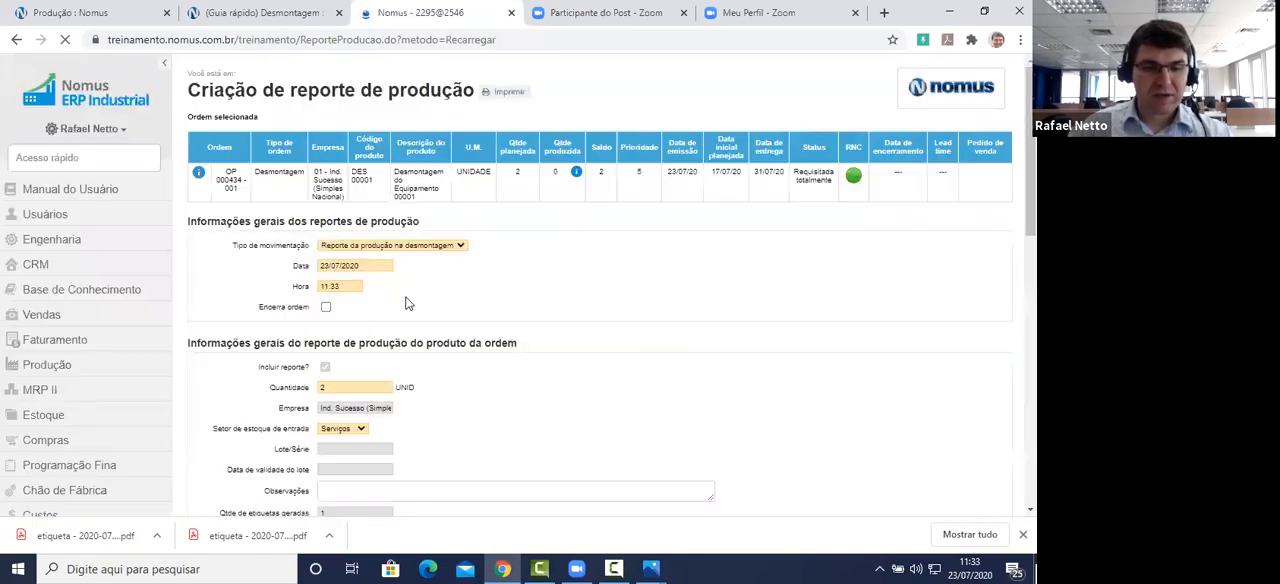
left_click(327, 307)
scroll(571, 284, "down", 10)
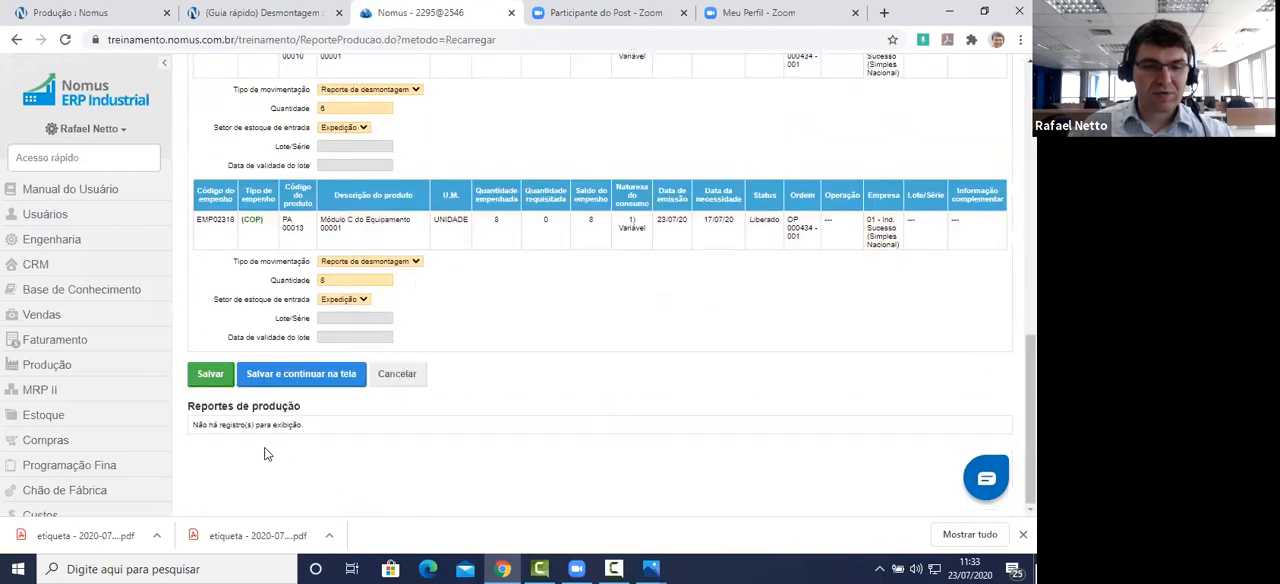
left_click(211, 374)
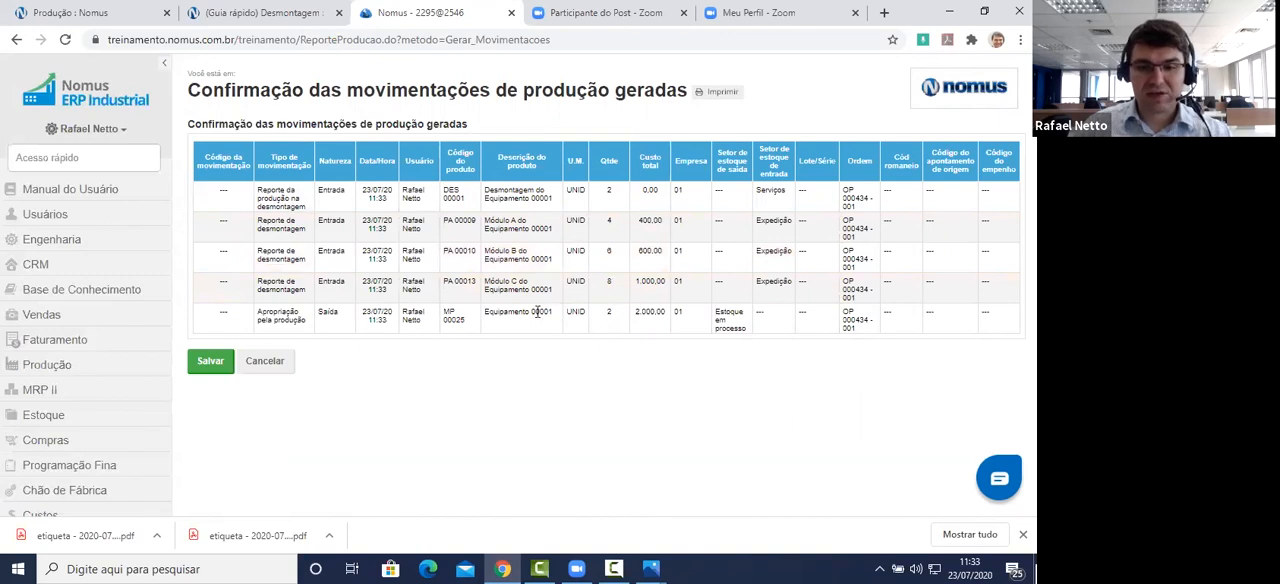
left_click(212, 362)
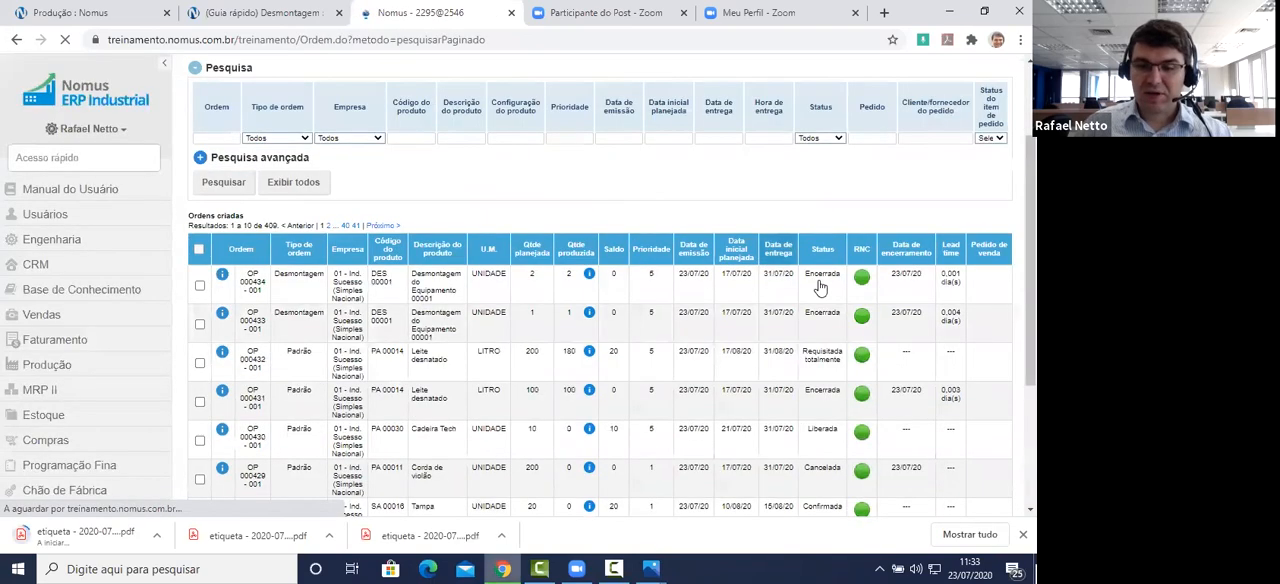
Step: From the production movements of order OP 000434 - 001, create a reversal of the DES 00001 disassembly production report and generate its movements
left_click(398, 283)
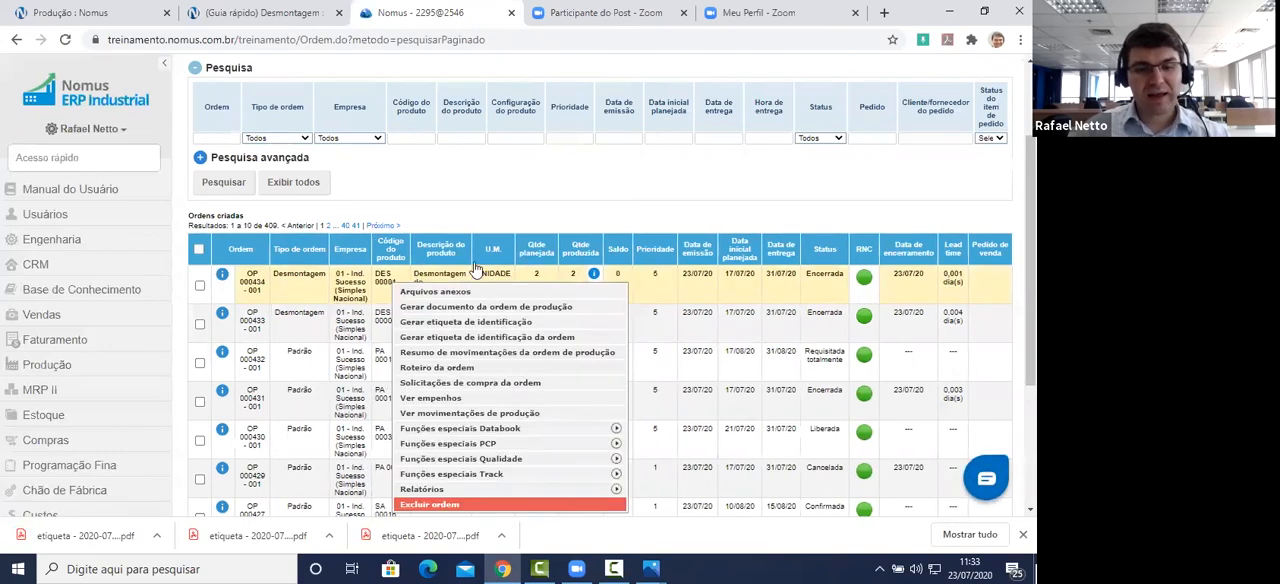
scroll(400, 280, "down", 1)
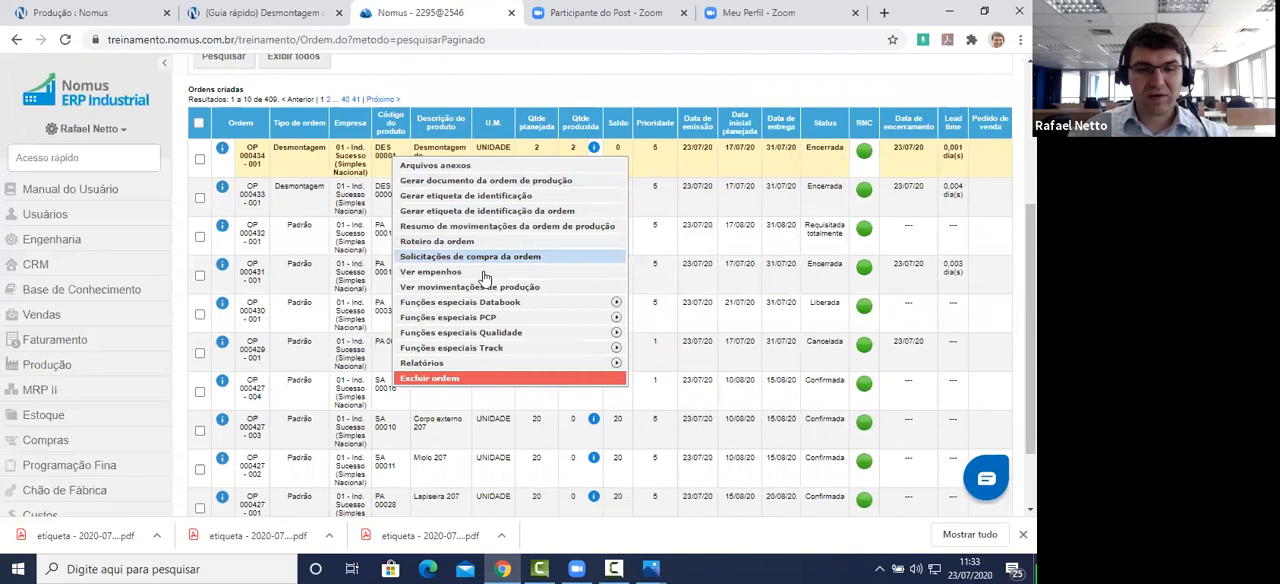
left_click(488, 290)
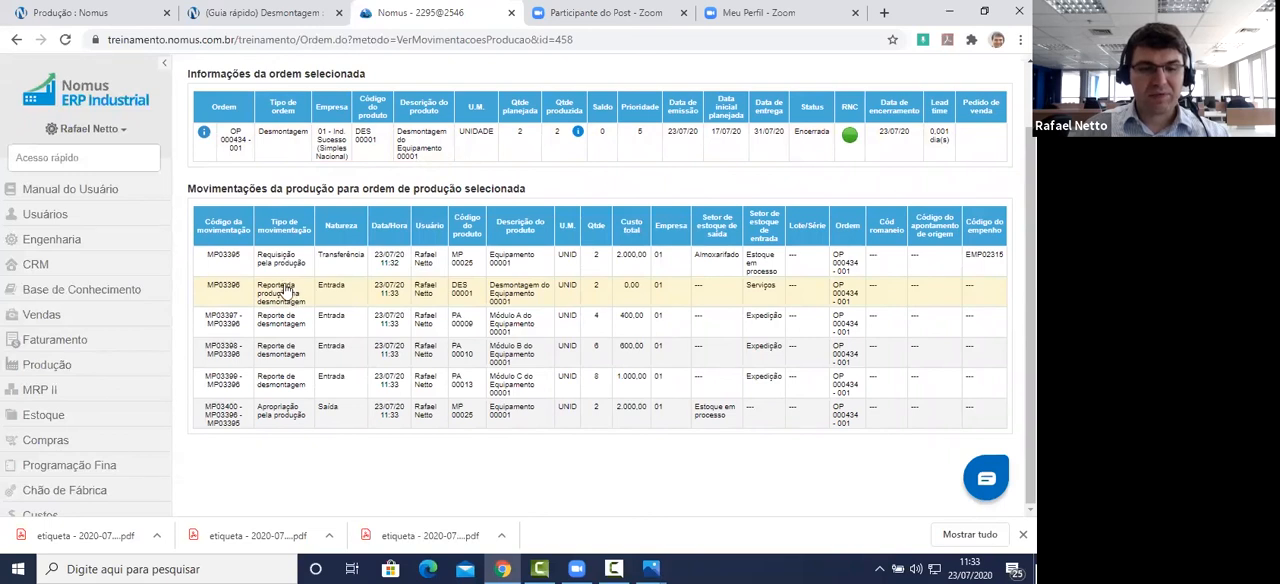
right_click(436, 293)
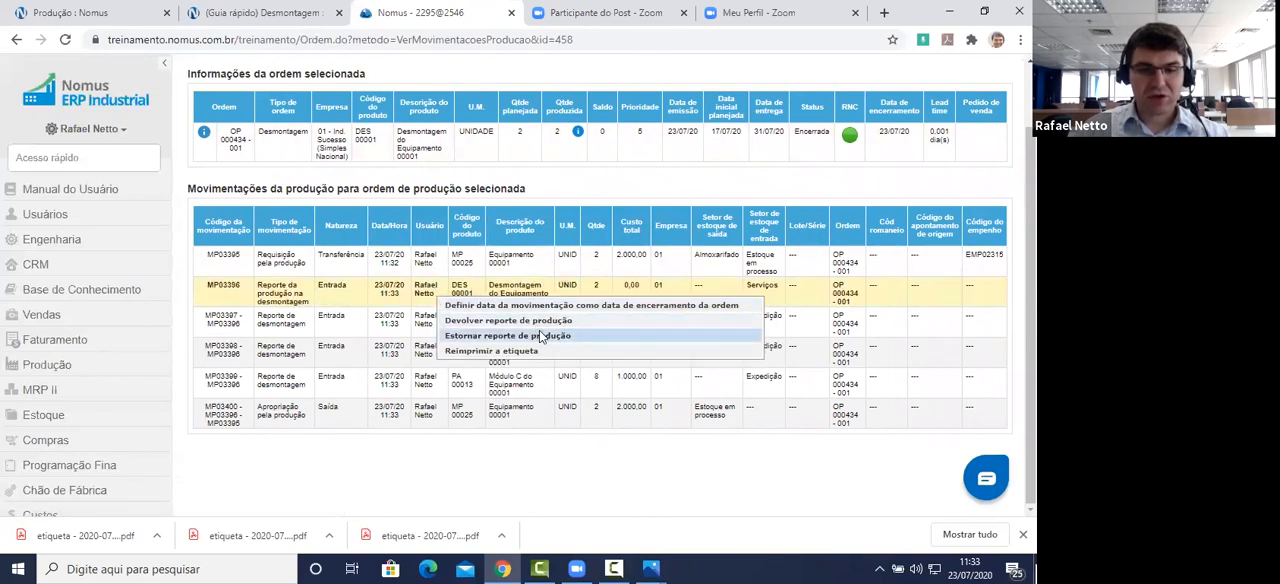
left_click(541, 336)
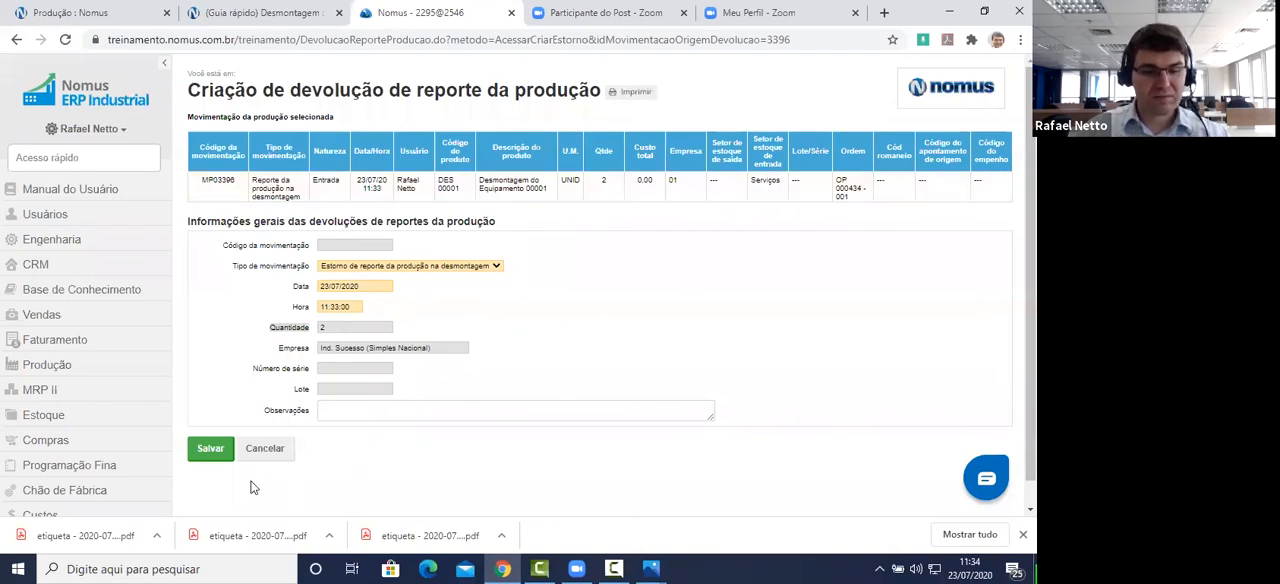
left_click(210, 450)
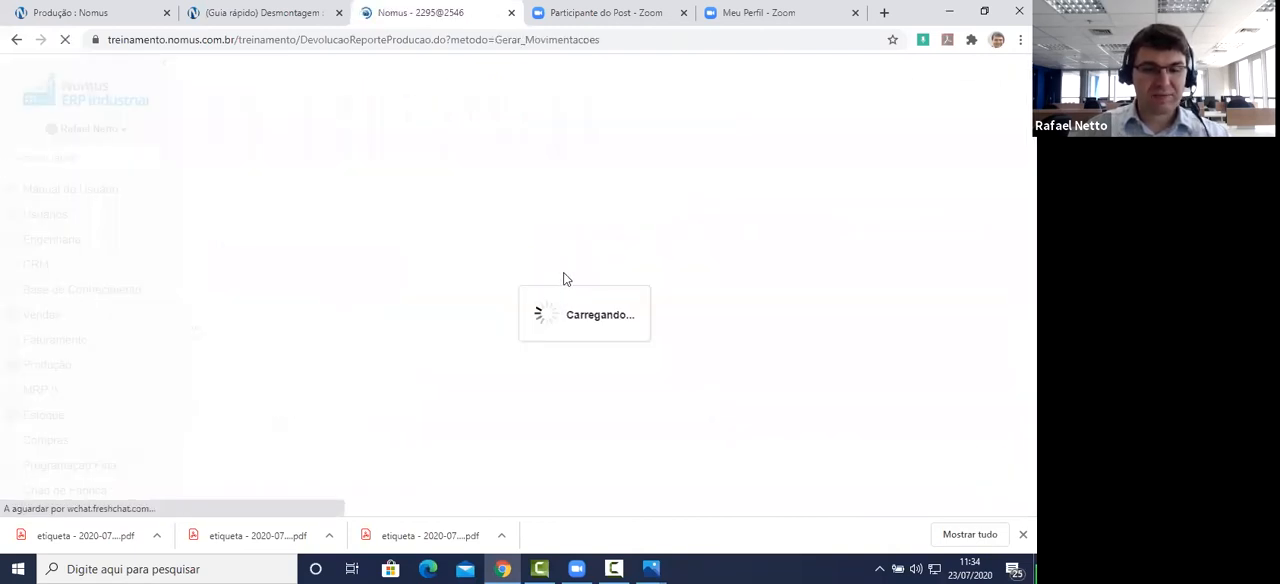
Step: Review the generated reversal movements' quantities and stock sectors for DES 00001, the modules and MP 00025, and save the reversal
scroll(560, 279, "down", 5)
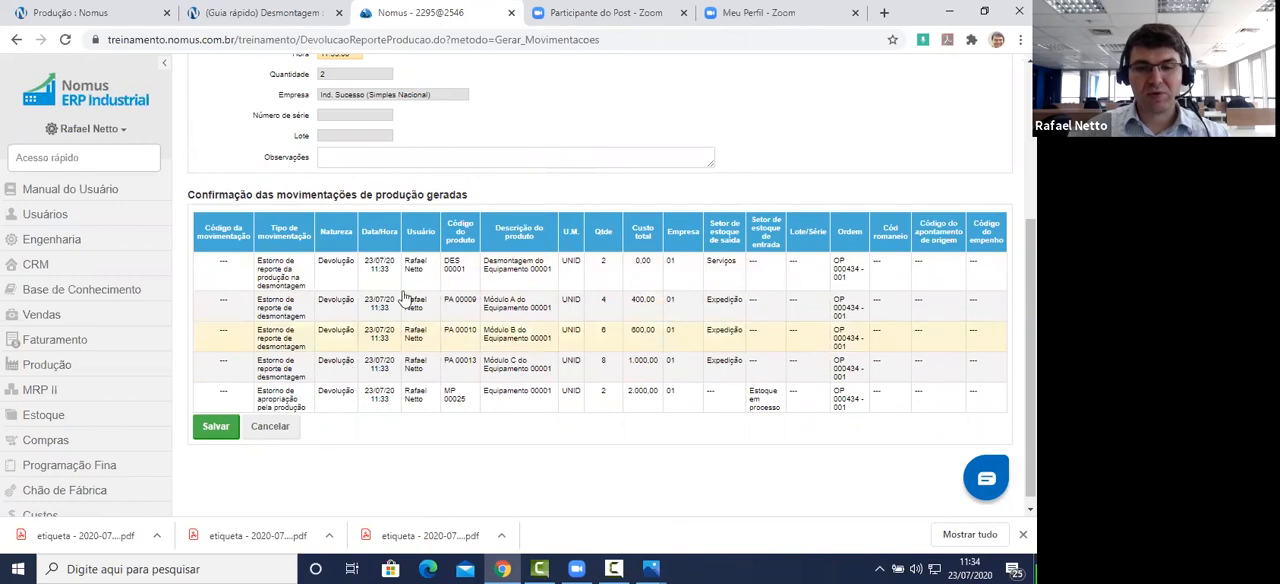
right_click(708, 266)
right_click(590, 266)
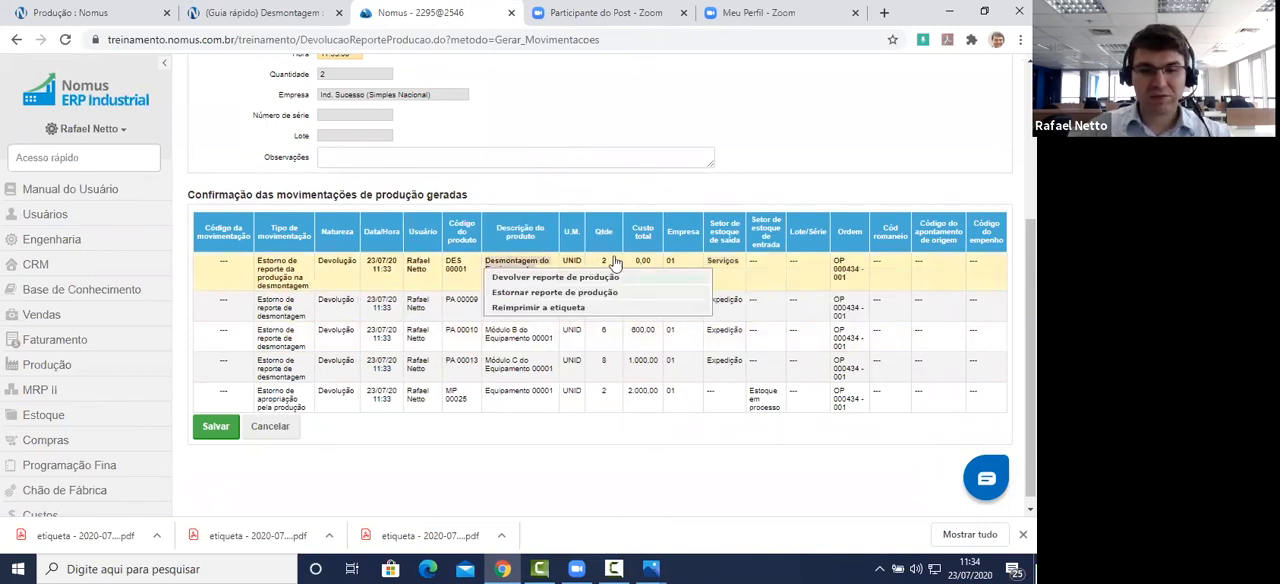
left_click(743, 362)
left_click_drag(748, 363, 707, 303)
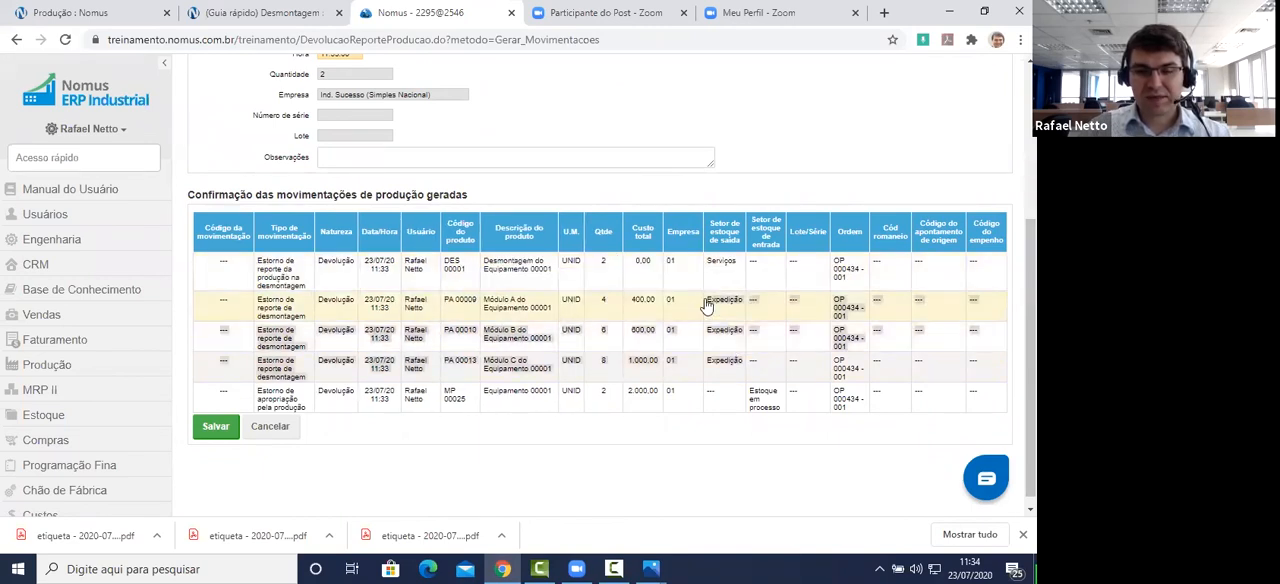
right_click(607, 308)
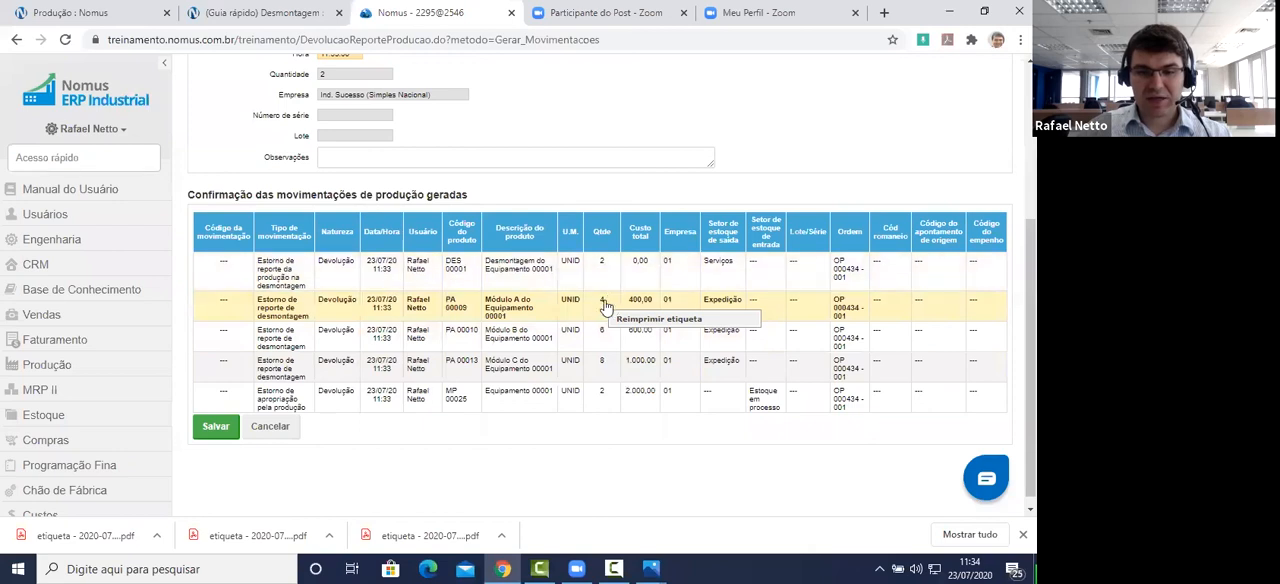
right_click(597, 366)
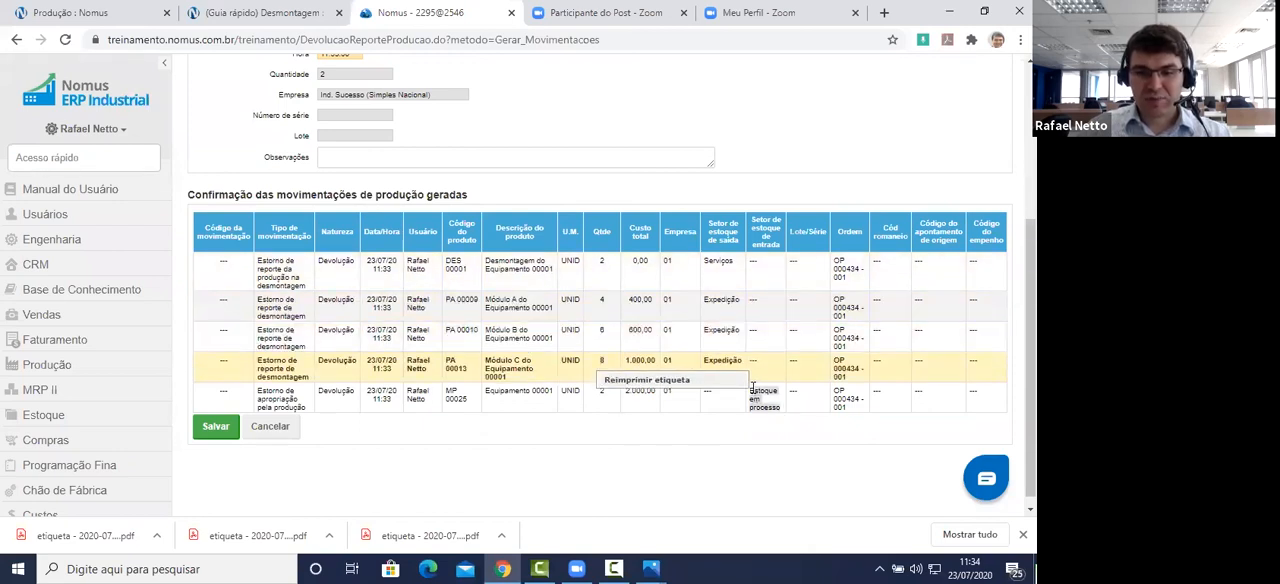
left_click(476, 455)
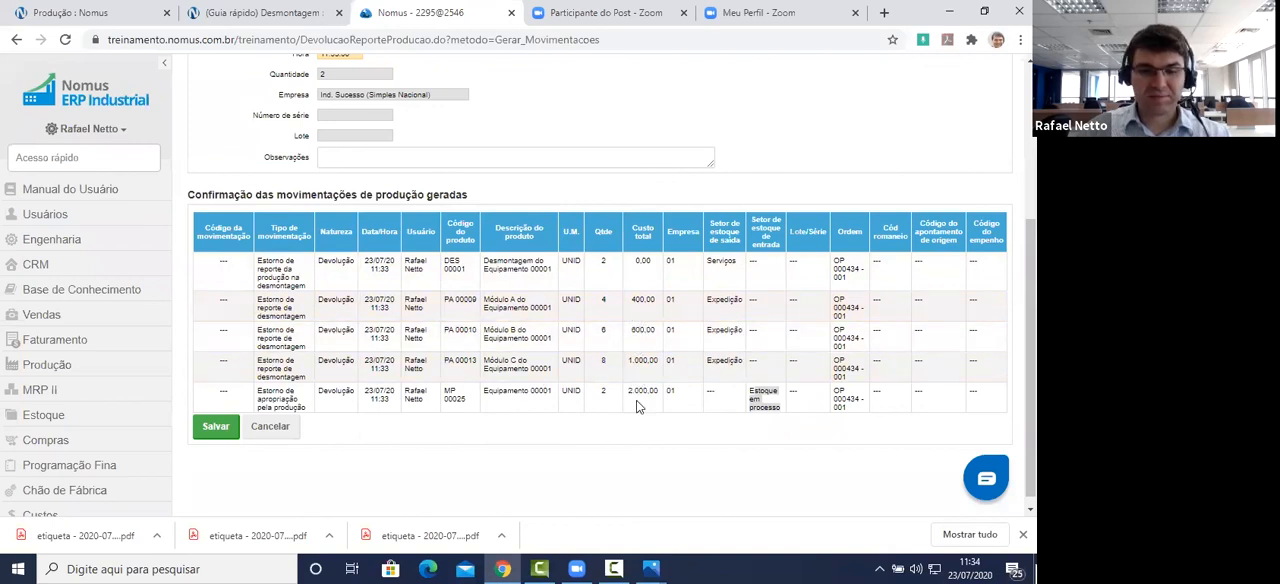
left_click(222, 427)
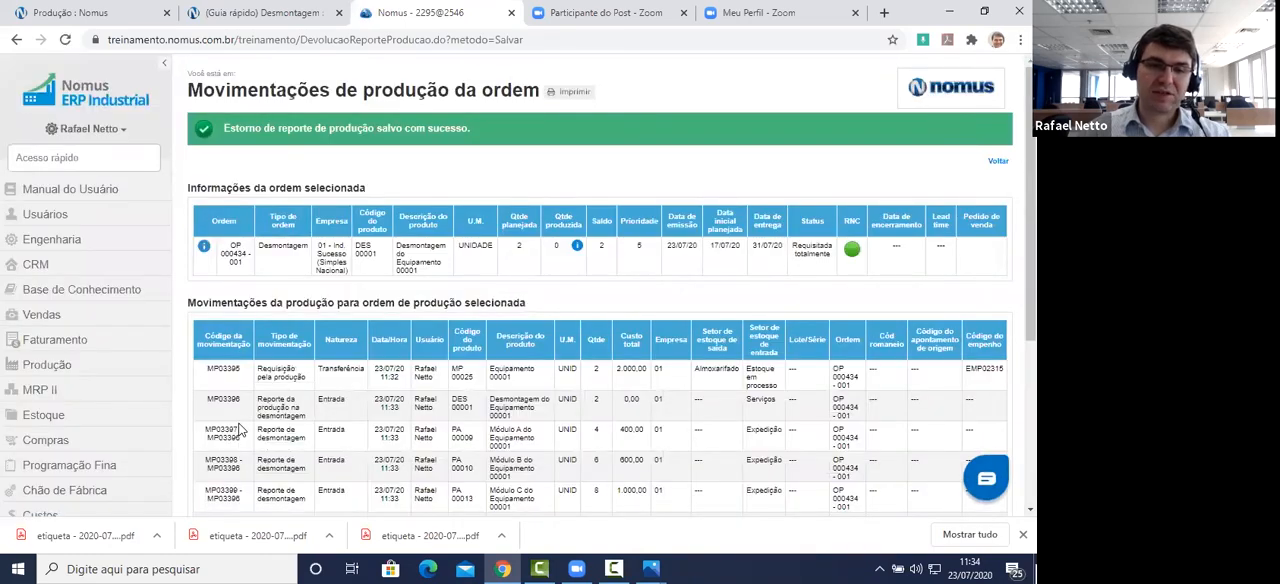
Step: Check the reversed order's movements and its quantities of disassembled products
scroll(570, 326, "down", 1)
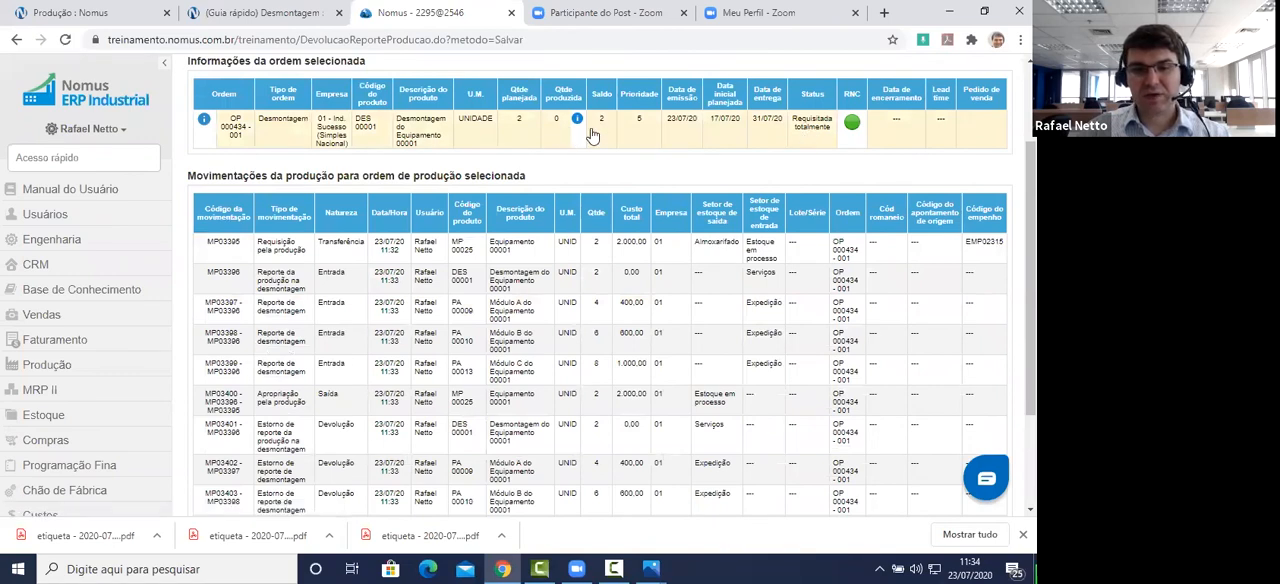
mouse_move(578, 128)
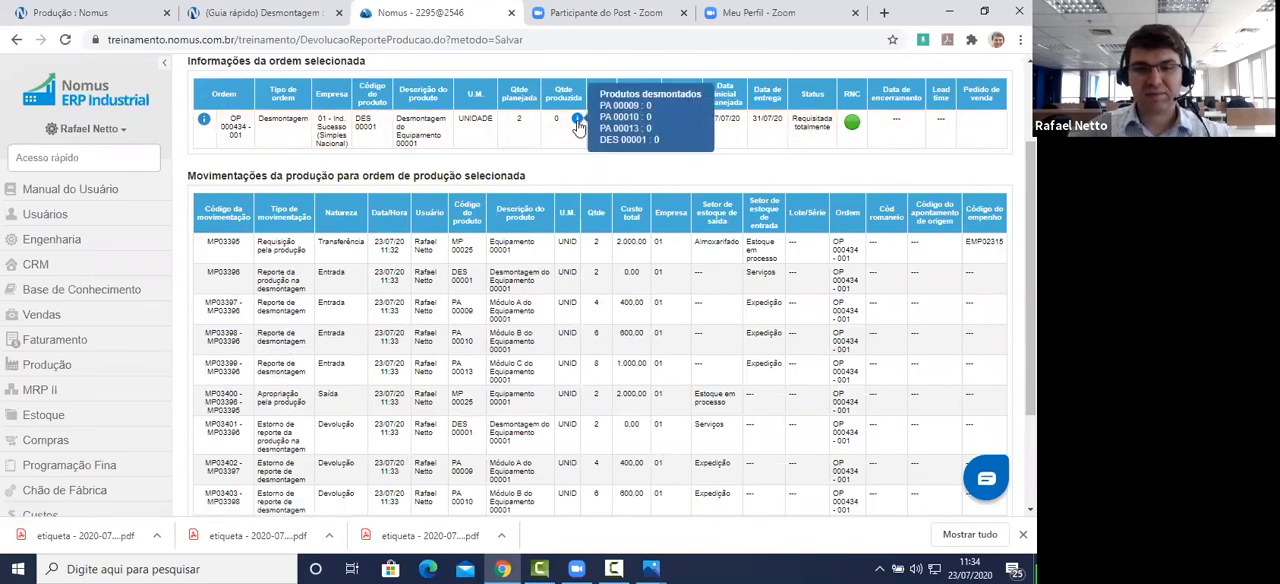
scroll(560, 200, "down", 2)
scroll(540, 230, "up", 3)
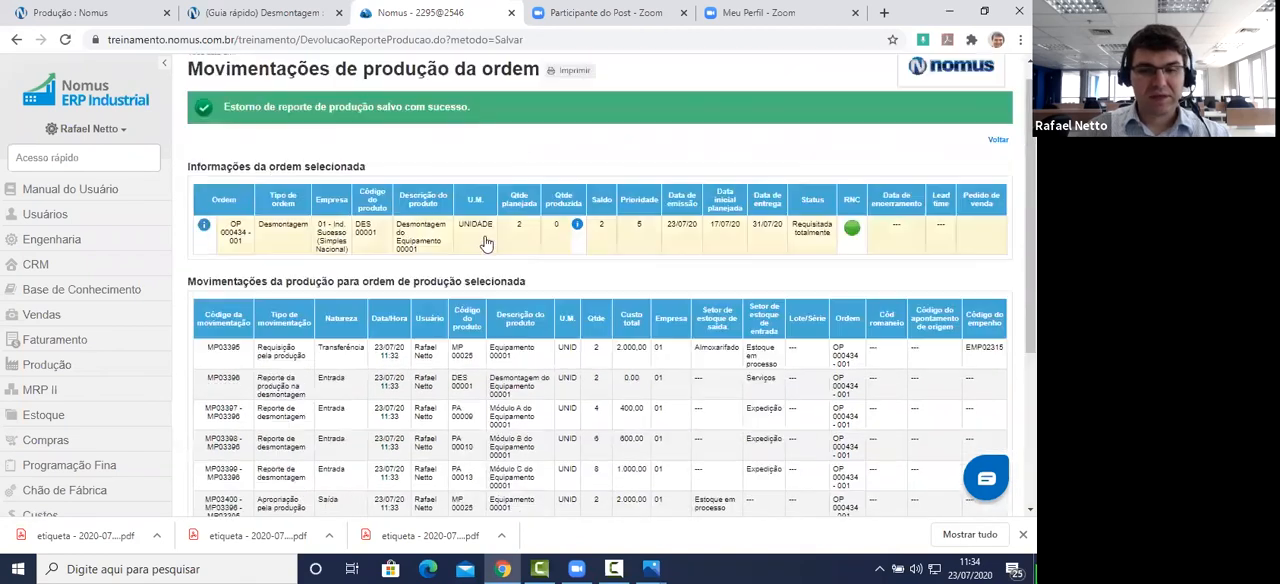
Step: Open the order's Resumo de movimentações da ordem de produção and examine moved and returned quantities for requisitions, production reports, co-products and appropriations
left_click(522, 244)
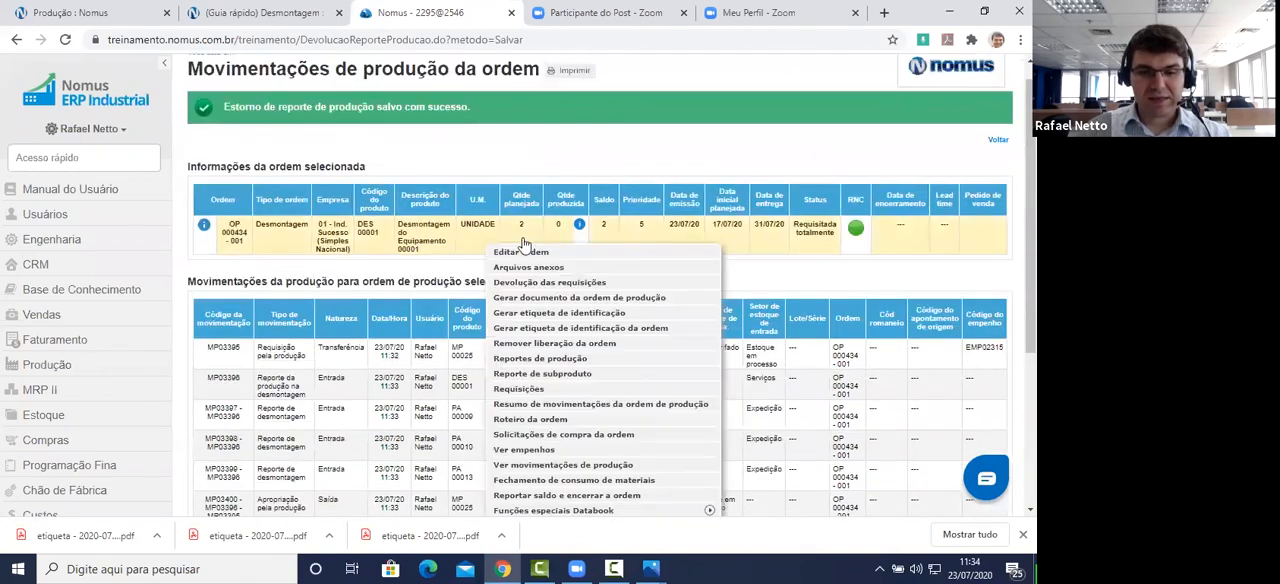
left_click(597, 404)
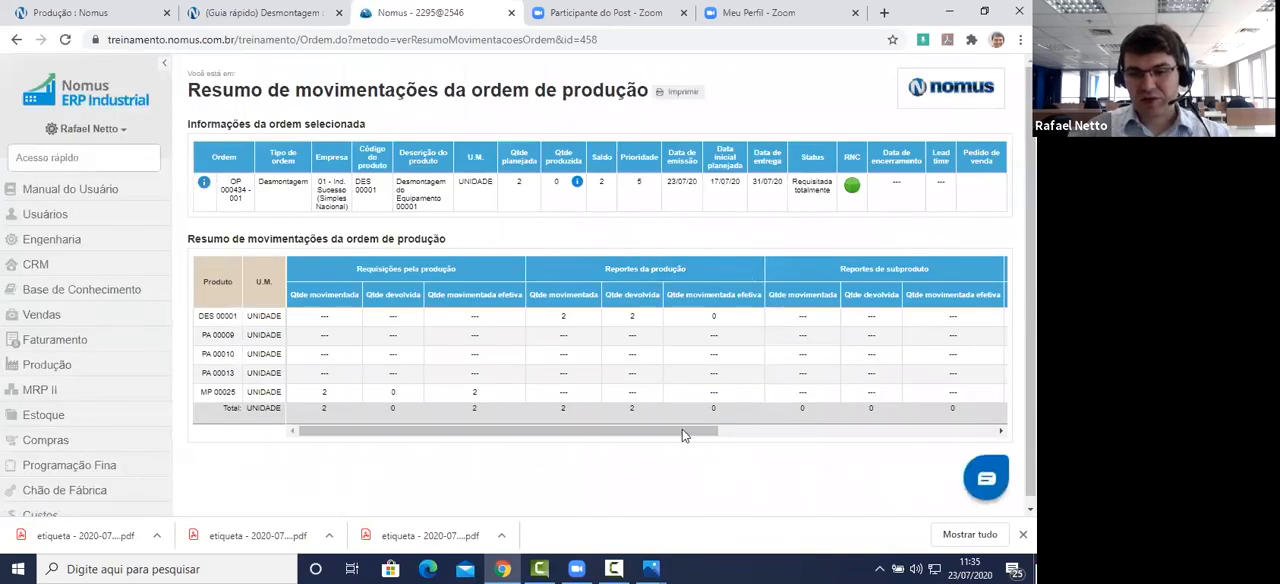
left_click_drag(684, 435, 934, 421)
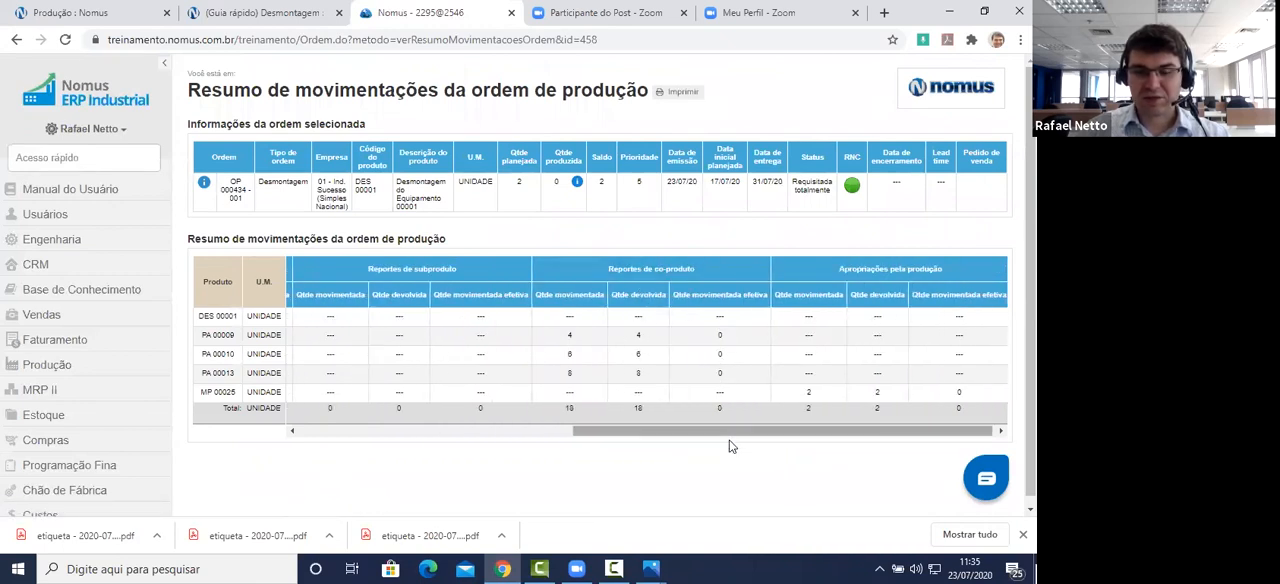
left_click_drag(711, 434, 424, 418)
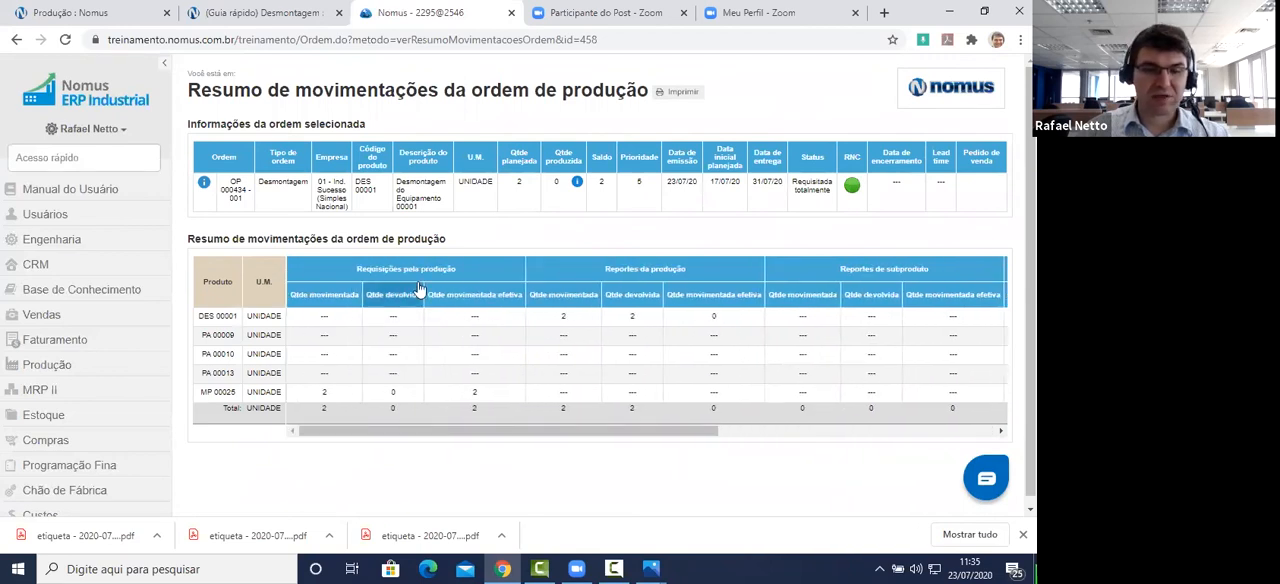
Step: Create a new production report of 2 units for the reversed order, using Reporte da produção na desmontagem, and save the generated movements
left_click(348, 198)
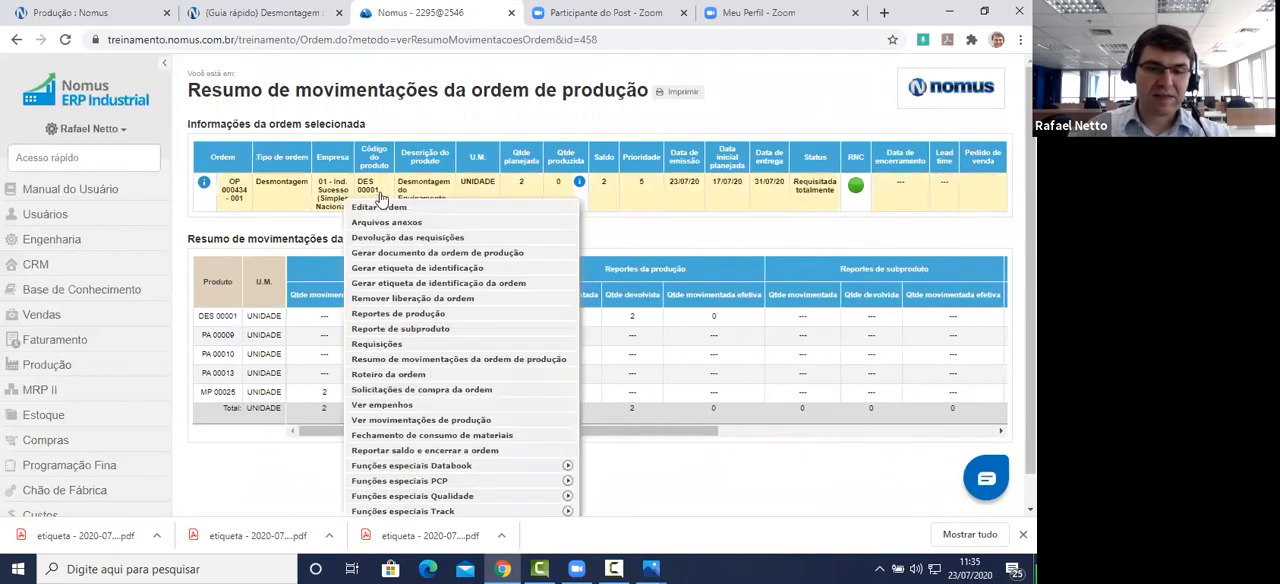
left_click(463, 313)
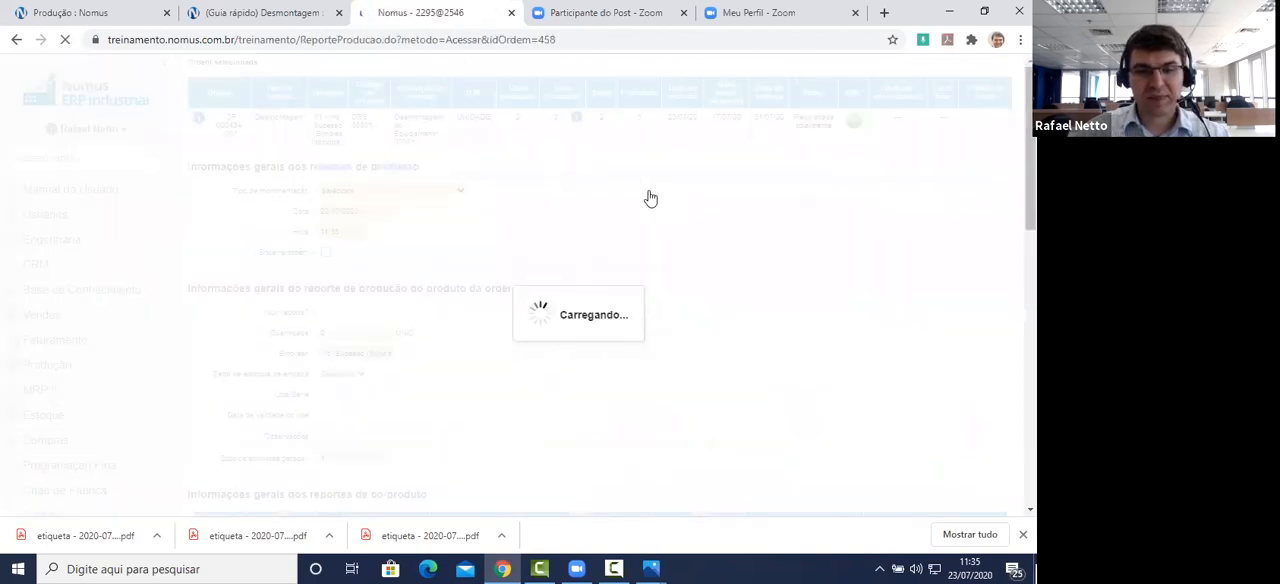
left_click(442, 247)
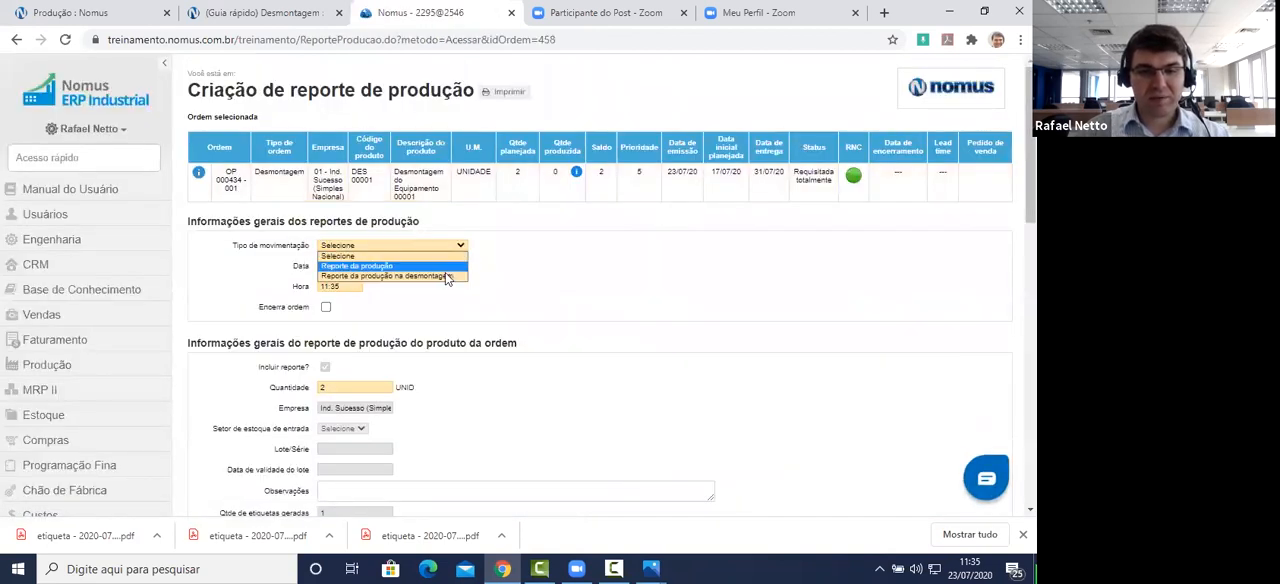
left_click(446, 276)
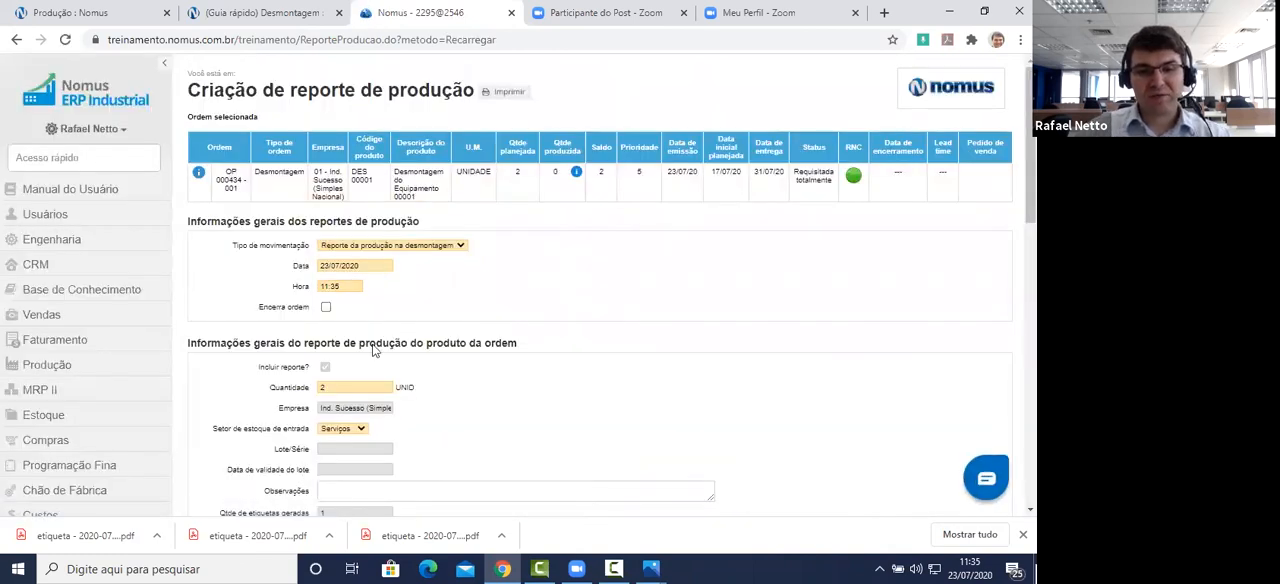
scroll(545, 305, "down", 10)
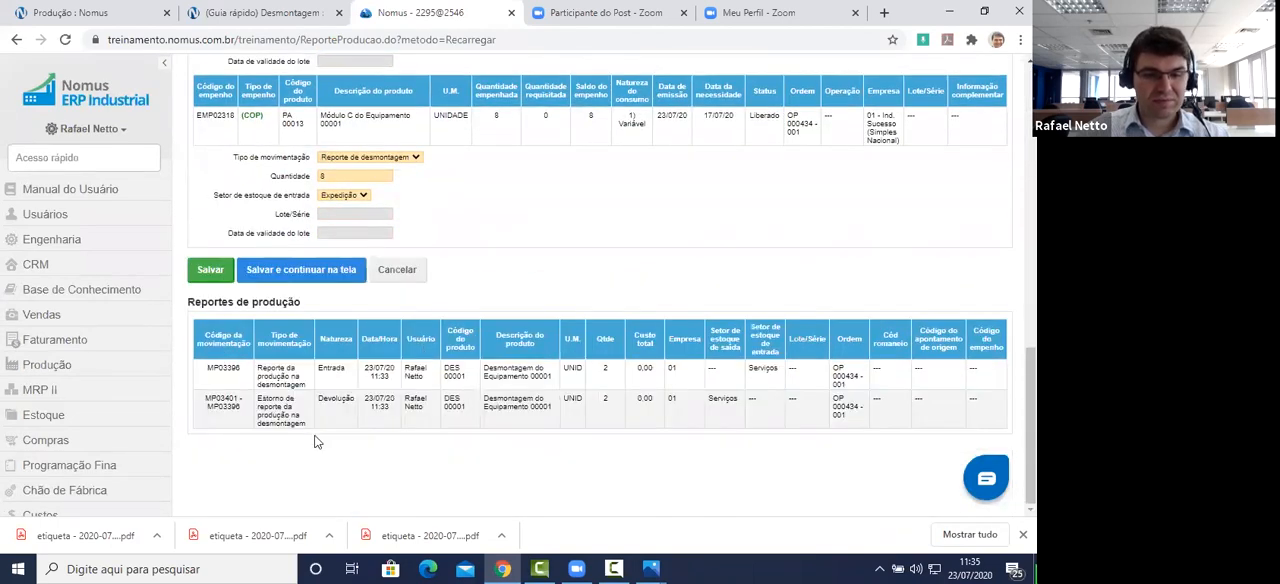
left_click(210, 272)
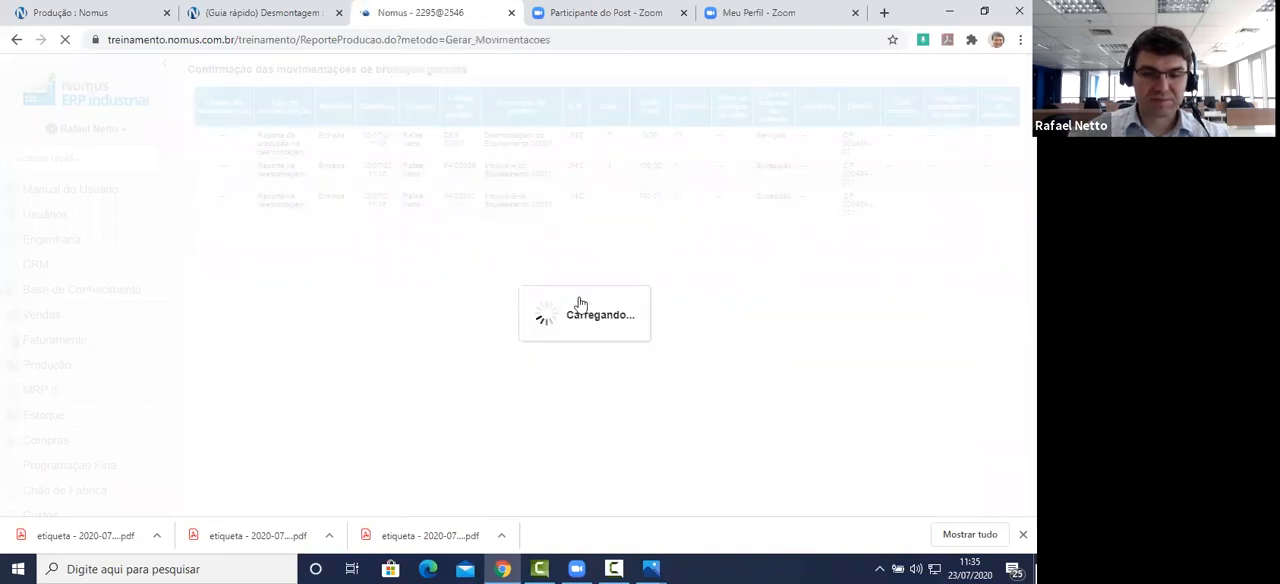
left_click(214, 364)
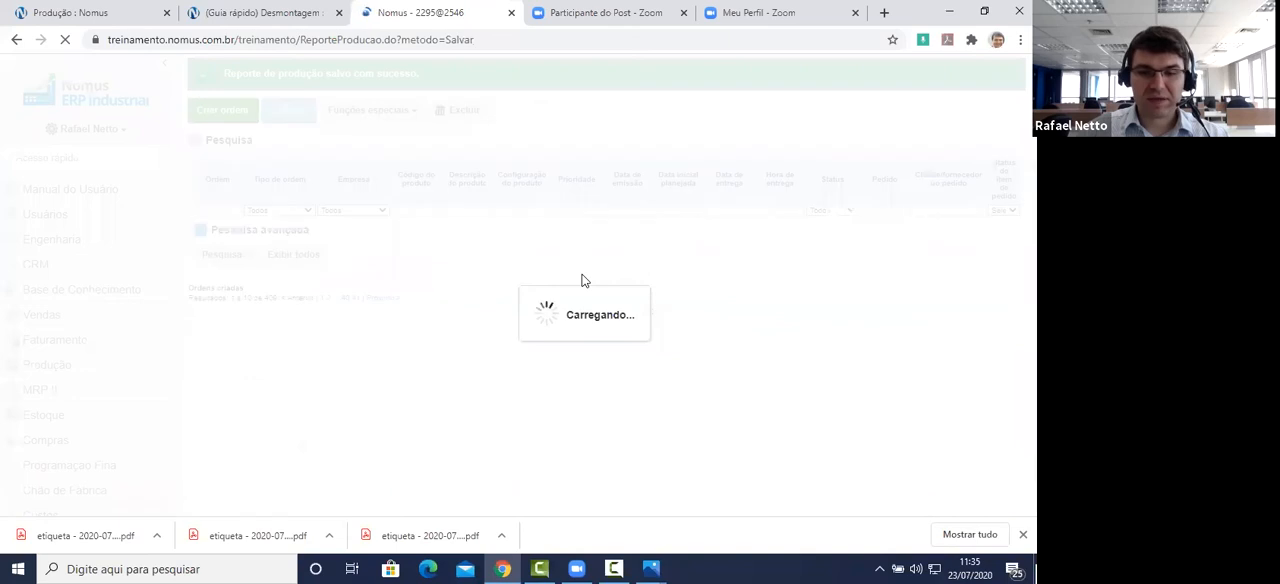
scroll(800, 163, "down", 2)
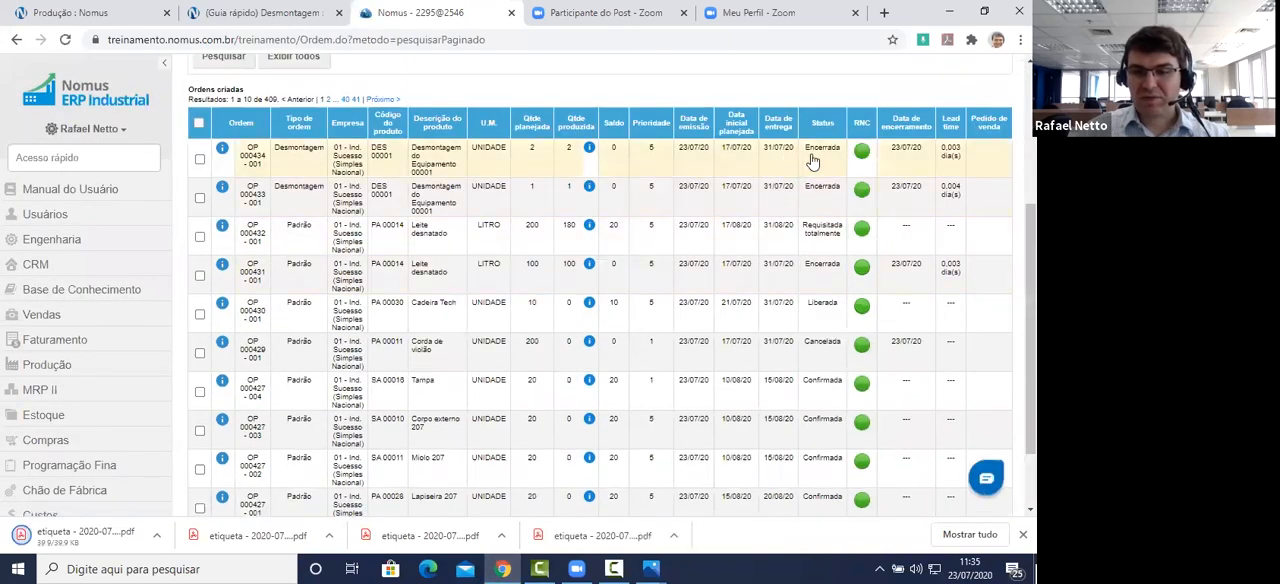
Step: Open the production movements of the 2-unit disassembly order and start returning the latest DES 00001 production report with Devolver reporte de produção
right_click(362, 165)
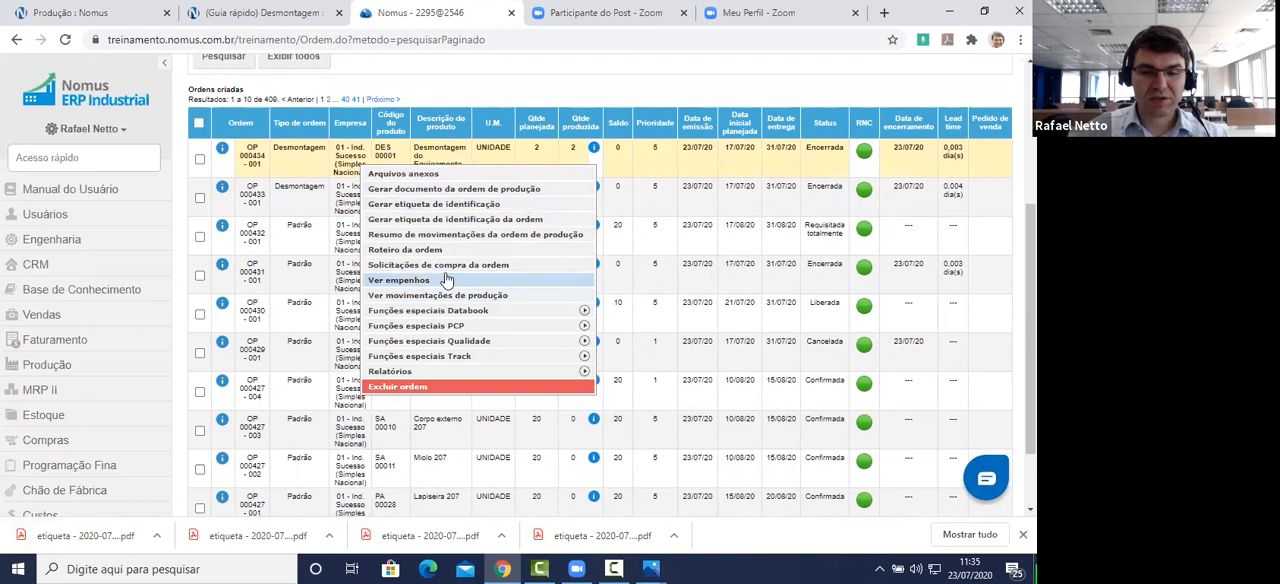
left_click(505, 296)
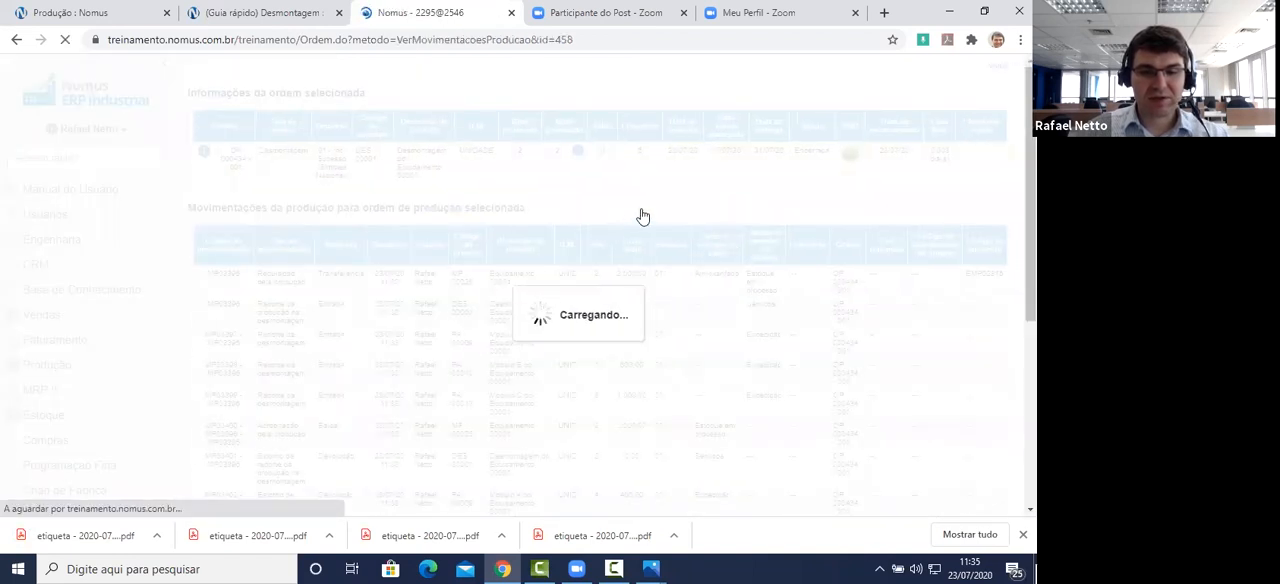
scroll(640, 210, "down", 8)
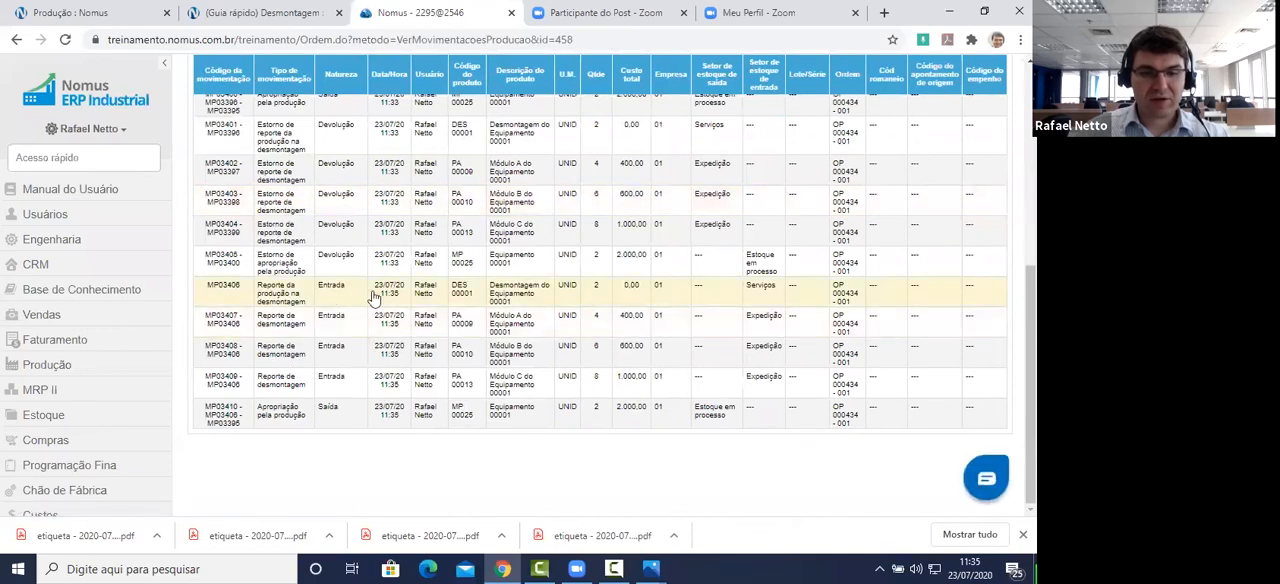
left_click(421, 292)
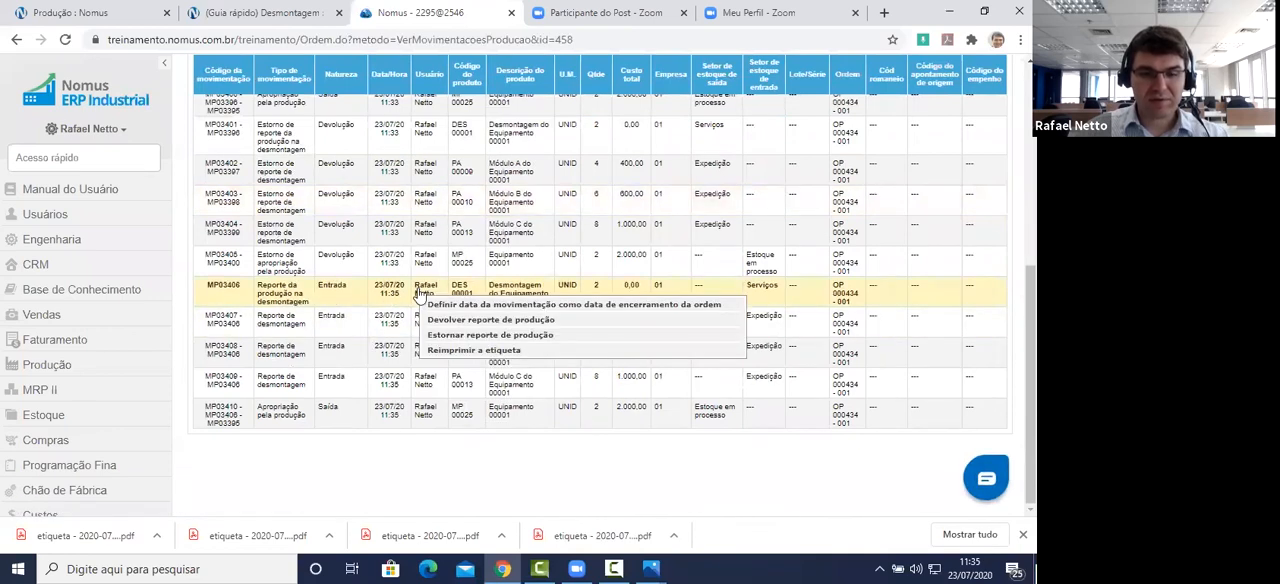
left_click(545, 320)
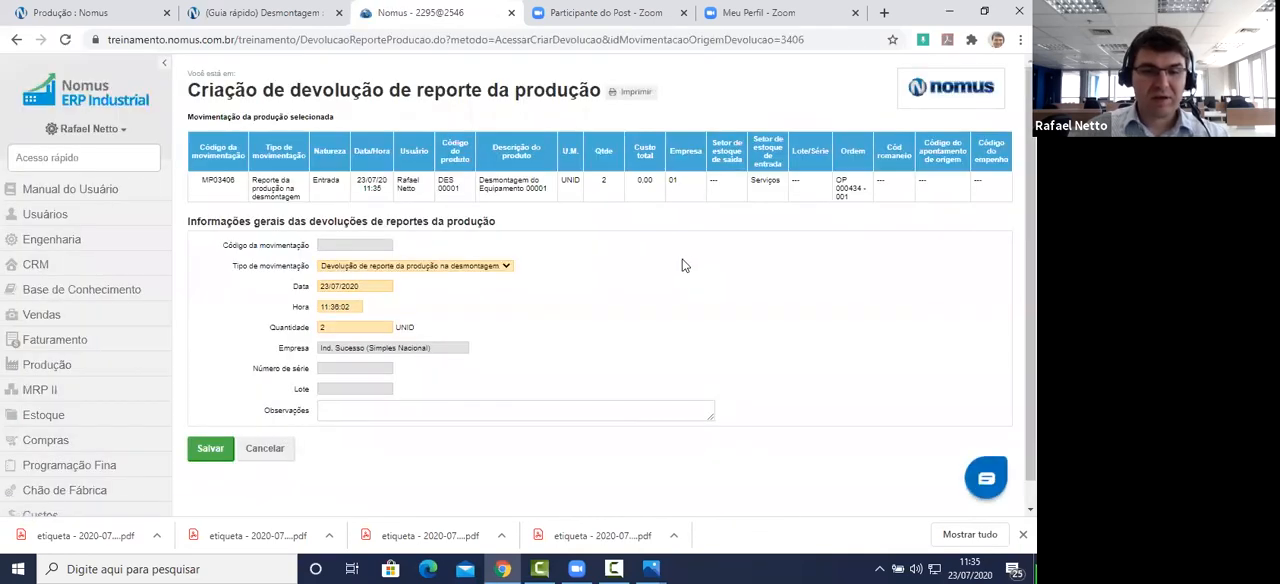
Step: Set the return quantity to 1, generate and review the return movements, and save the Devolução de reporte da produção na desmontagem
left_click(328, 328)
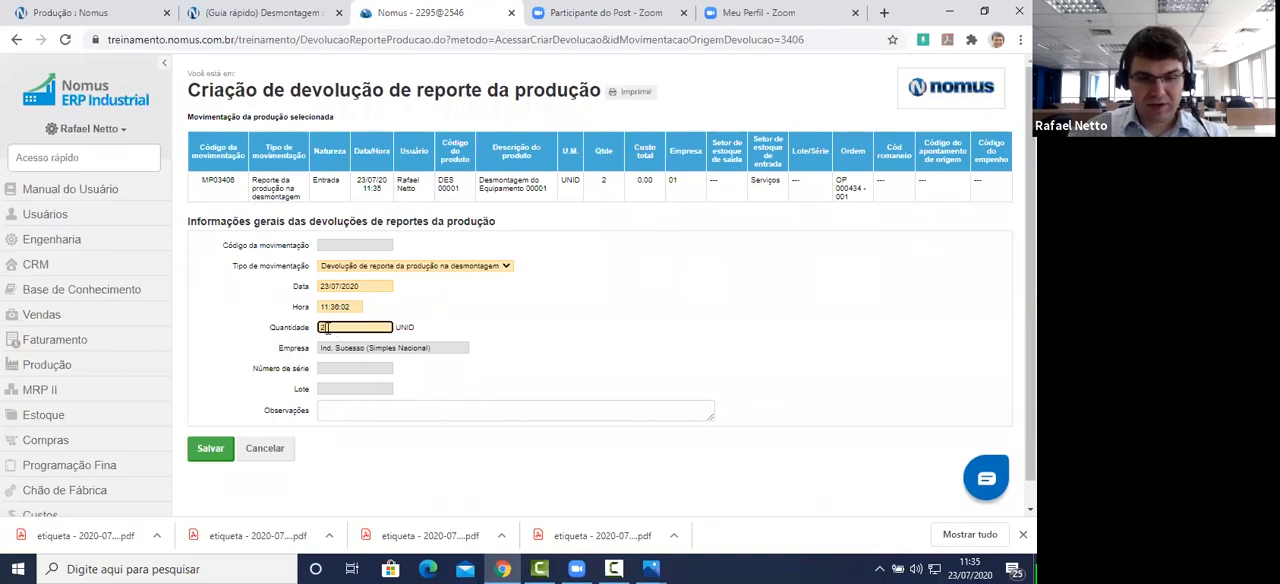
left_click(540, 319)
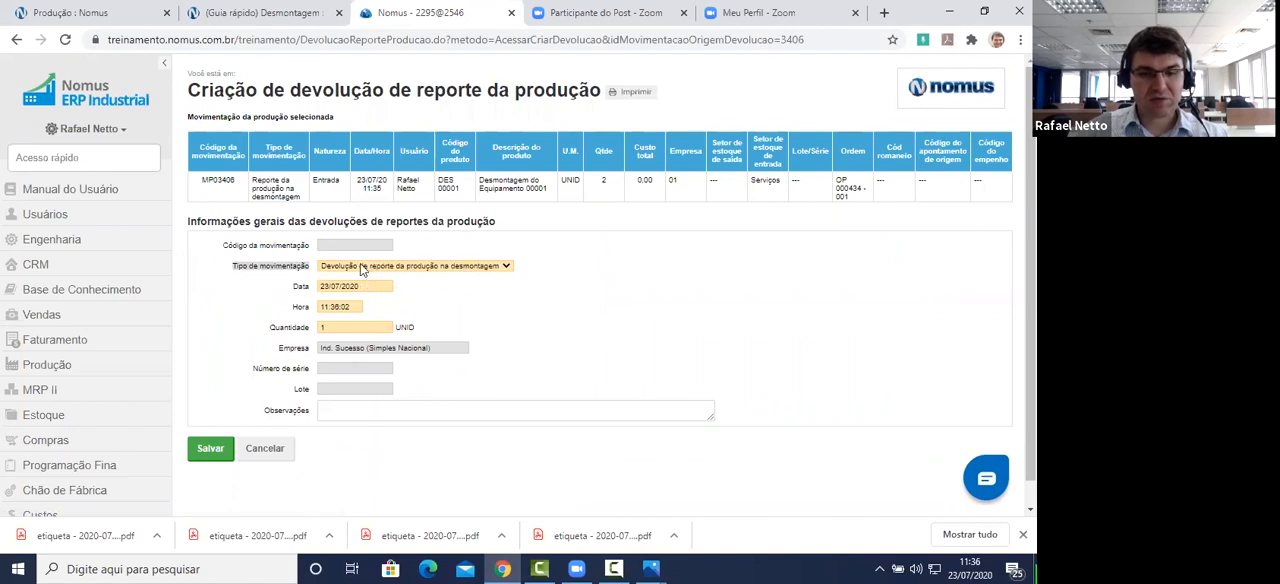
left_click(211, 449)
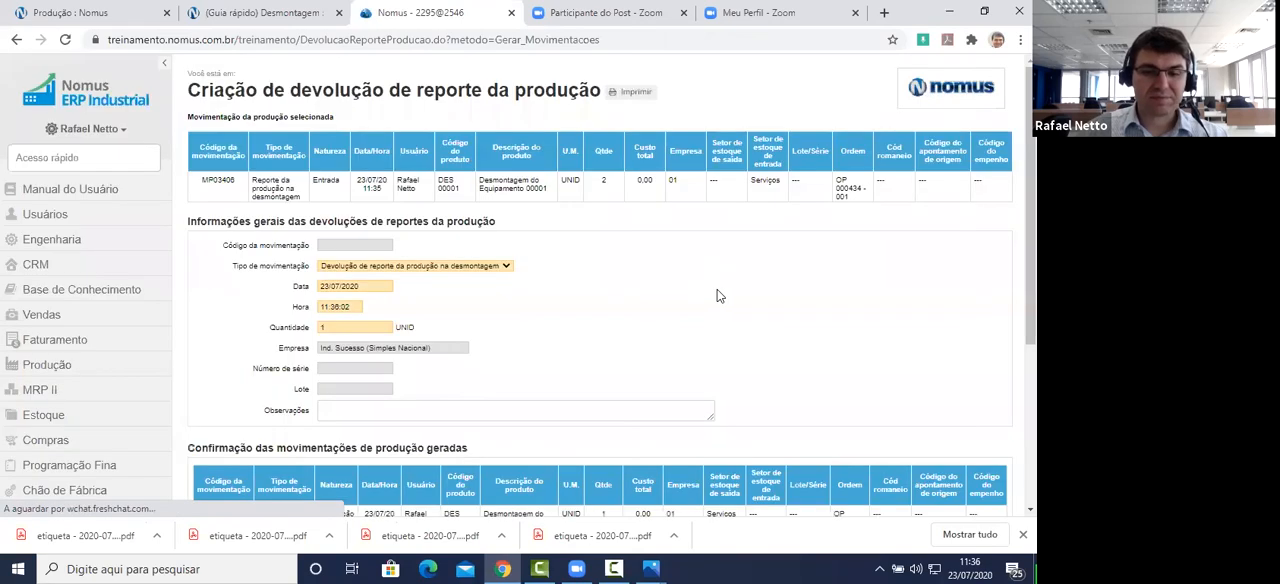
scroll(712, 288, "down", 3)
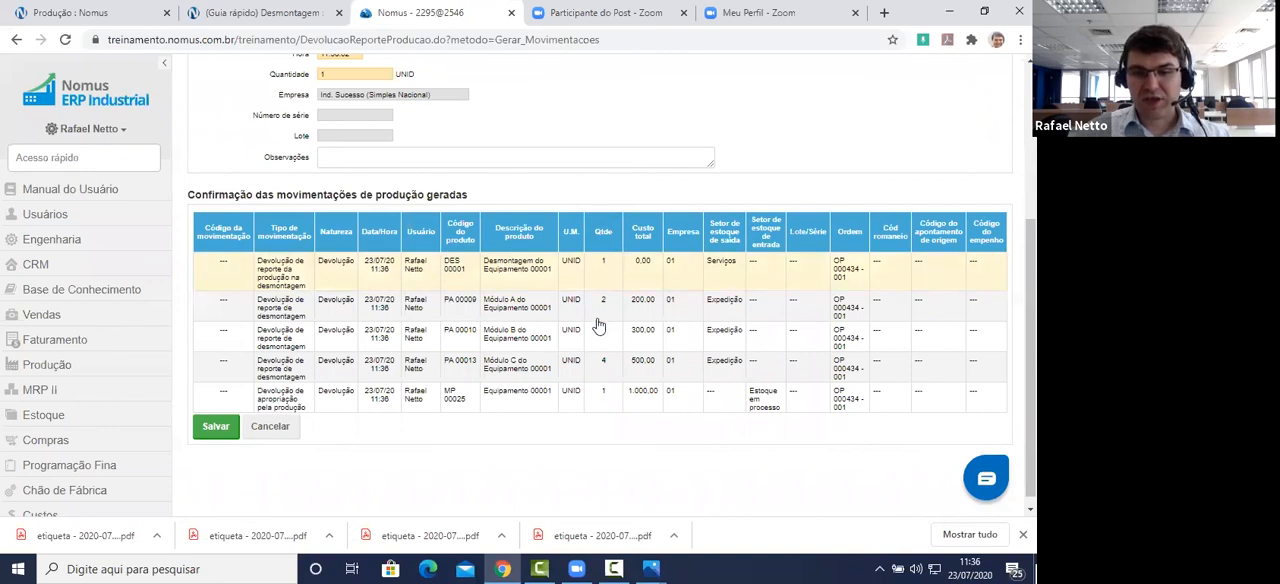
left_click(219, 428)
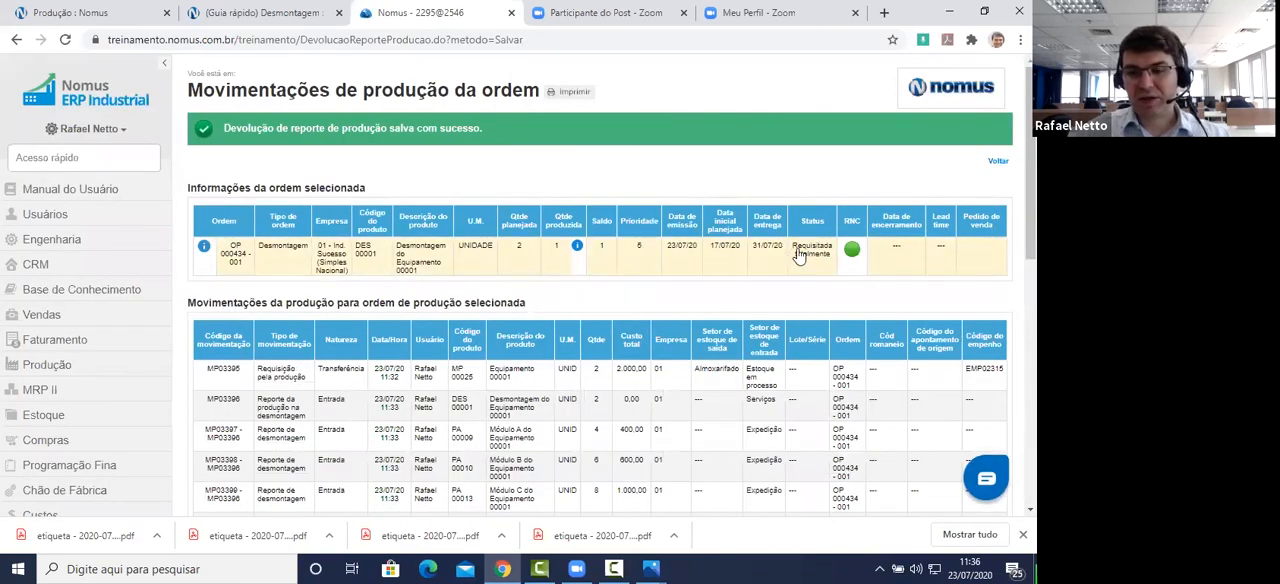
Step: Check the order's disassembled products and examine moved, returned and effective quantities across its Resumo de movimentações da ordem de produção
mouse_move(577, 248)
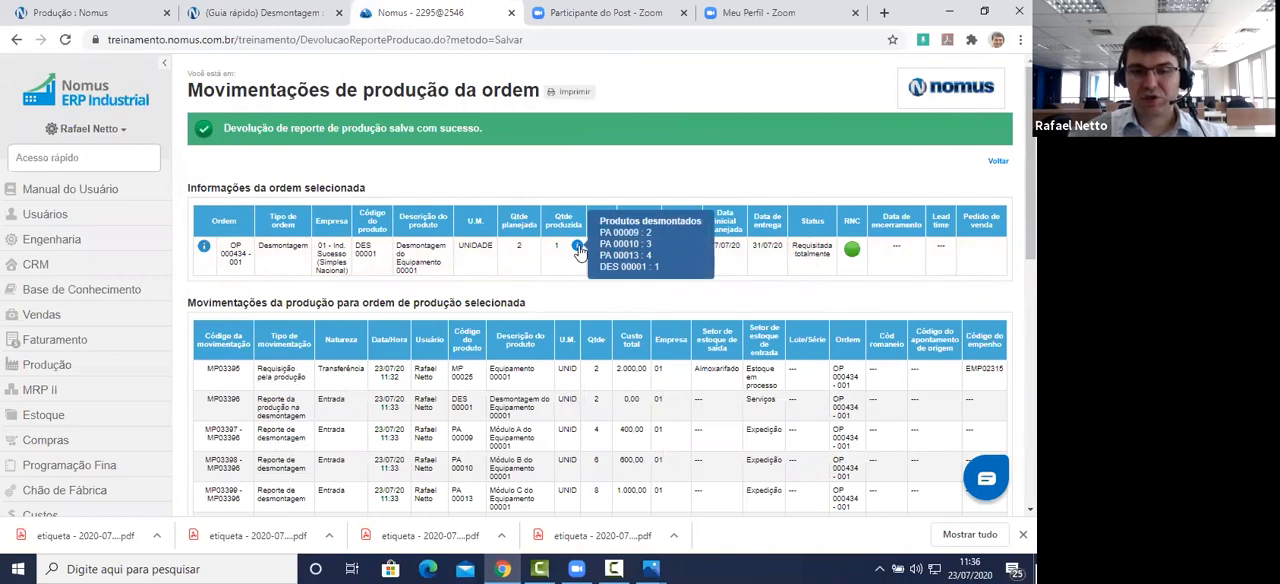
left_click(457, 257)
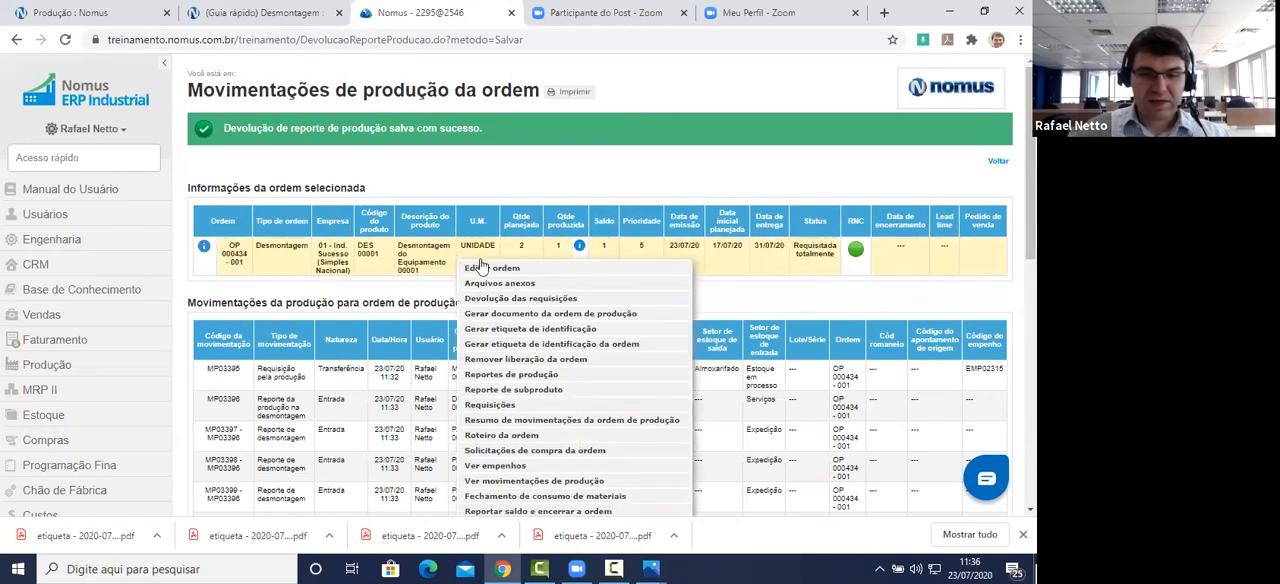
left_click(573, 421)
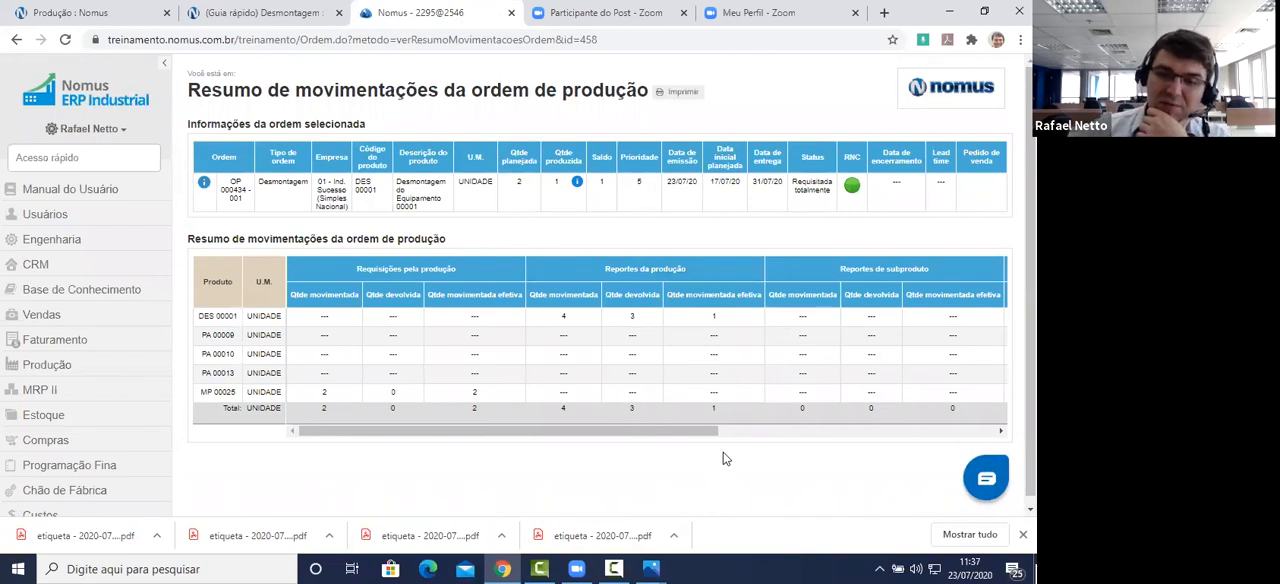
scroll(697, 424, "right", 2)
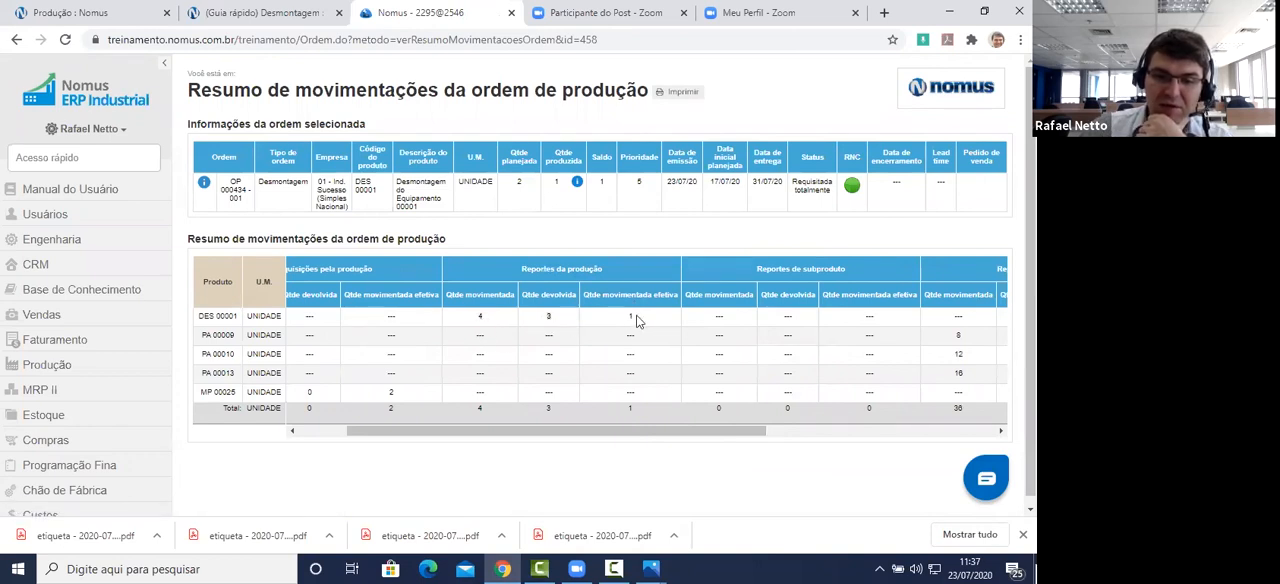
scroll(697, 440, "right", 8)
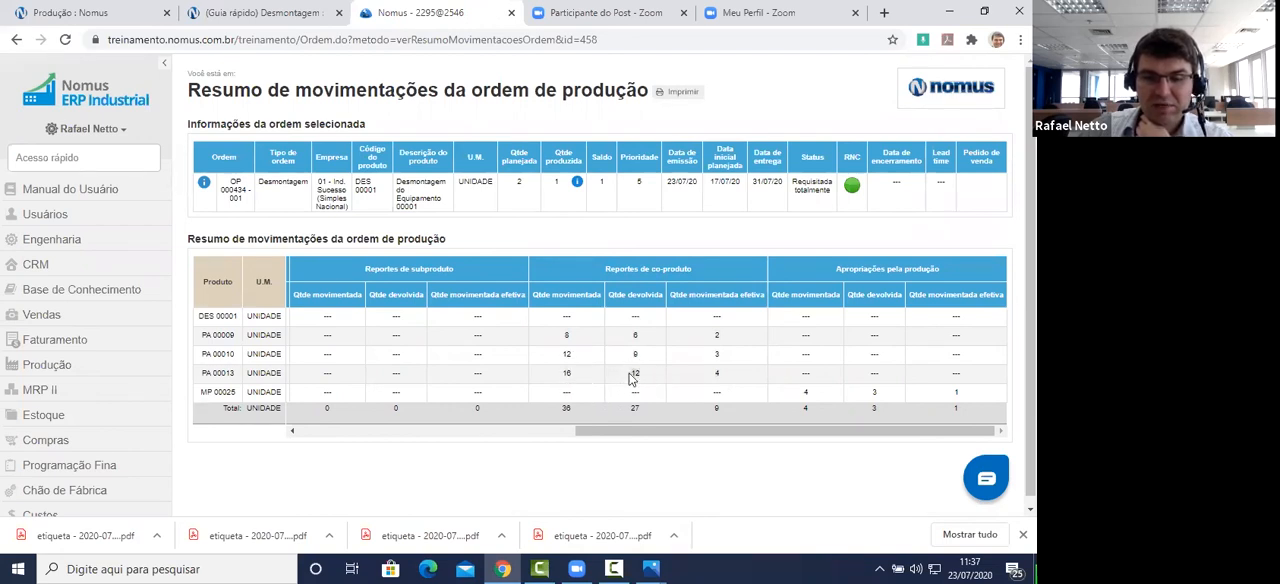
left_click_drag(719, 437, 440, 437)
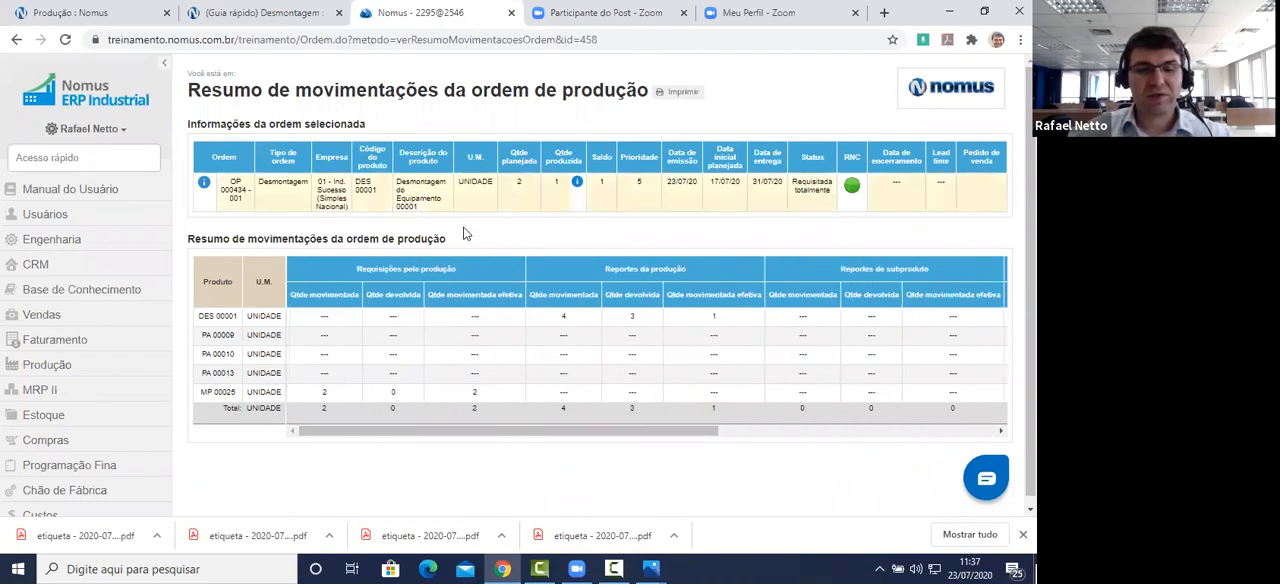
Step: Switch to the Desmontagem quick guide and review its sections on reversing and returning disassembly reports and on the order's movement summary
left_click(285, 13)
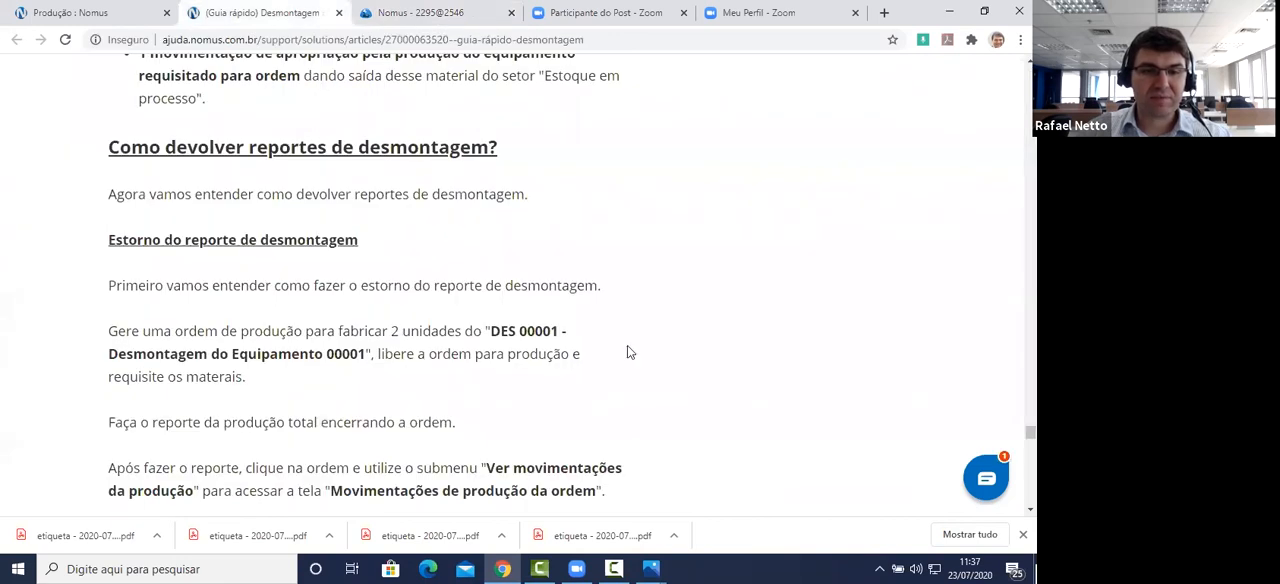
scroll(806, 337, "down", 1)
scroll(809, 336, "down", 8)
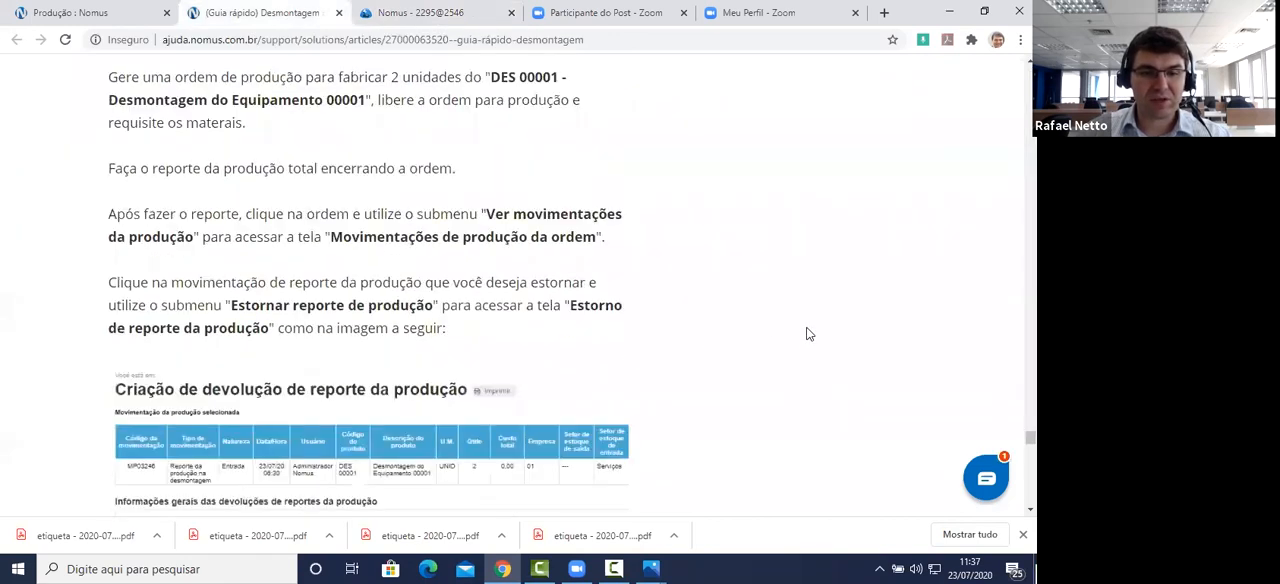
scroll(801, 332, "down", 1)
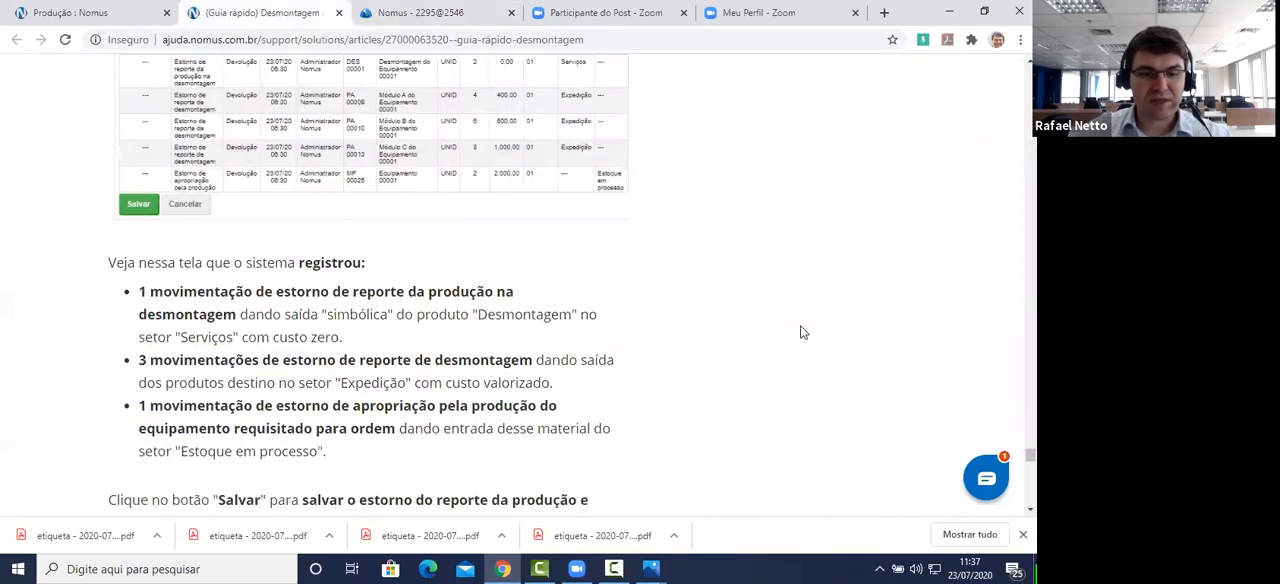
scroll(801, 332, "down", 7)
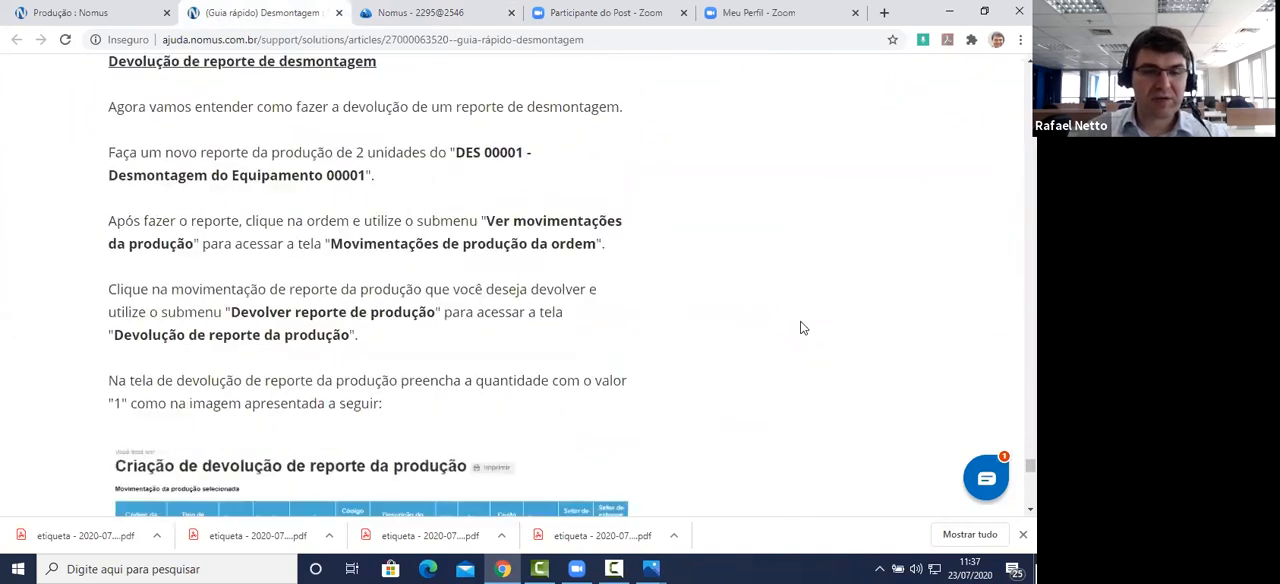
scroll(801, 327, "down", 2)
scroll(808, 329, "down", 5)
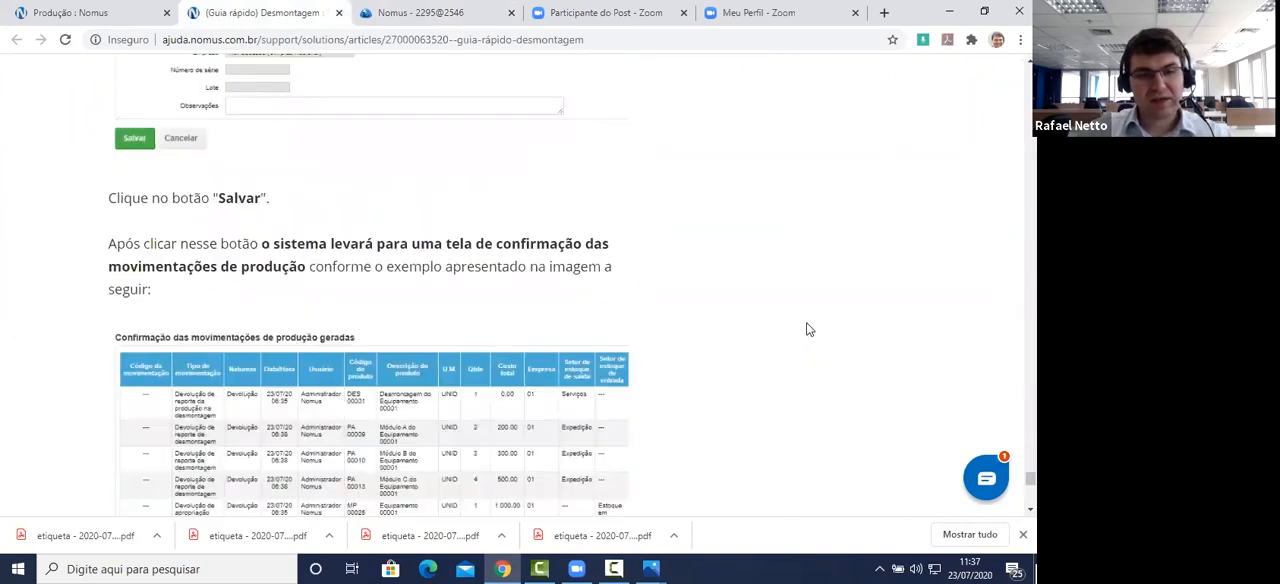
scroll(810, 331, "down", 3)
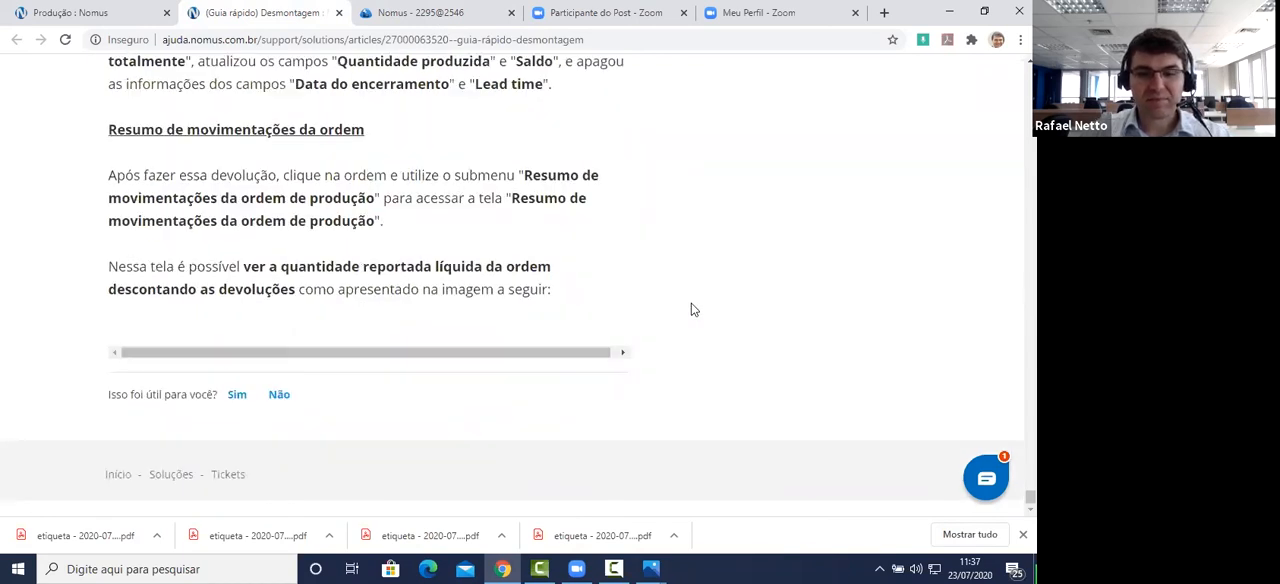
scroll(740, 191, "up", 2)
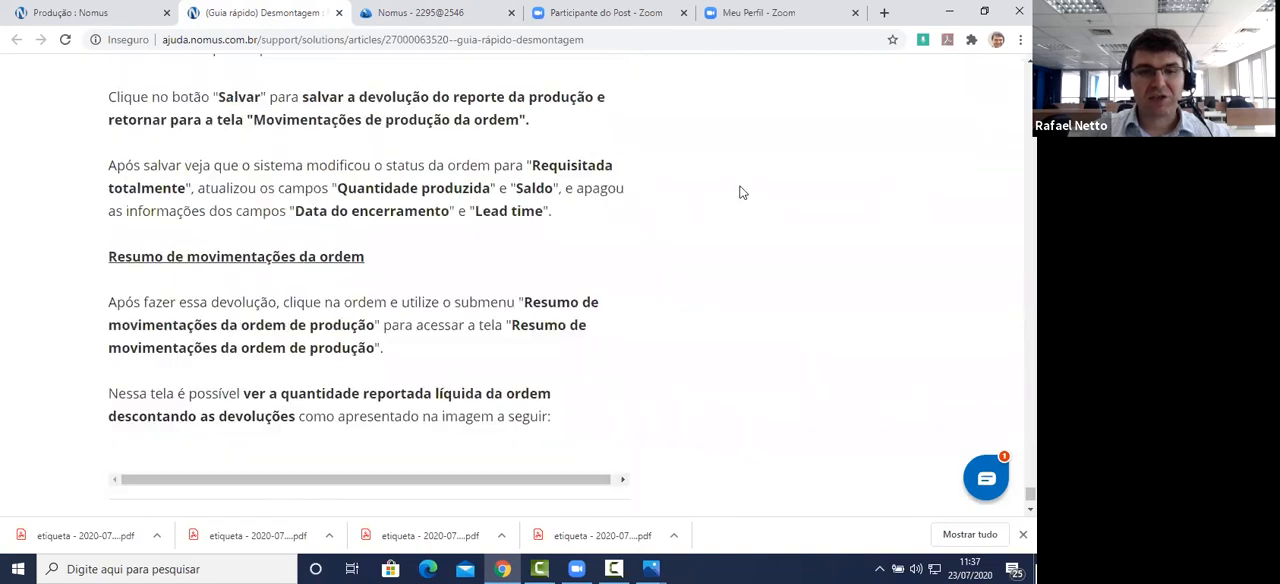
scroll(766, 269, "down", 3)
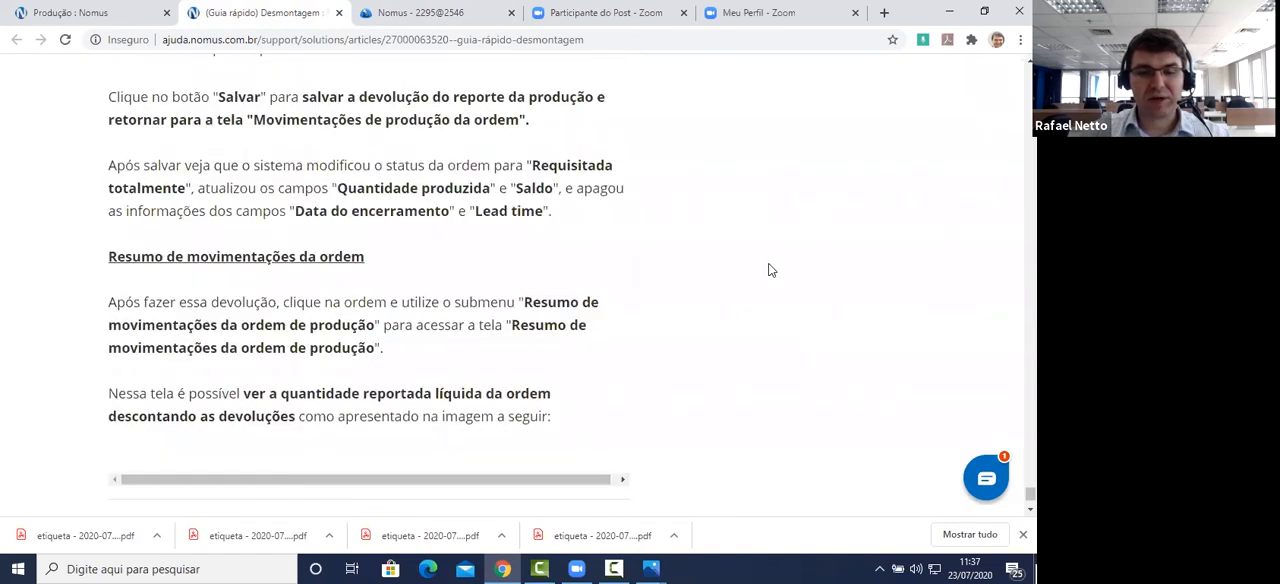